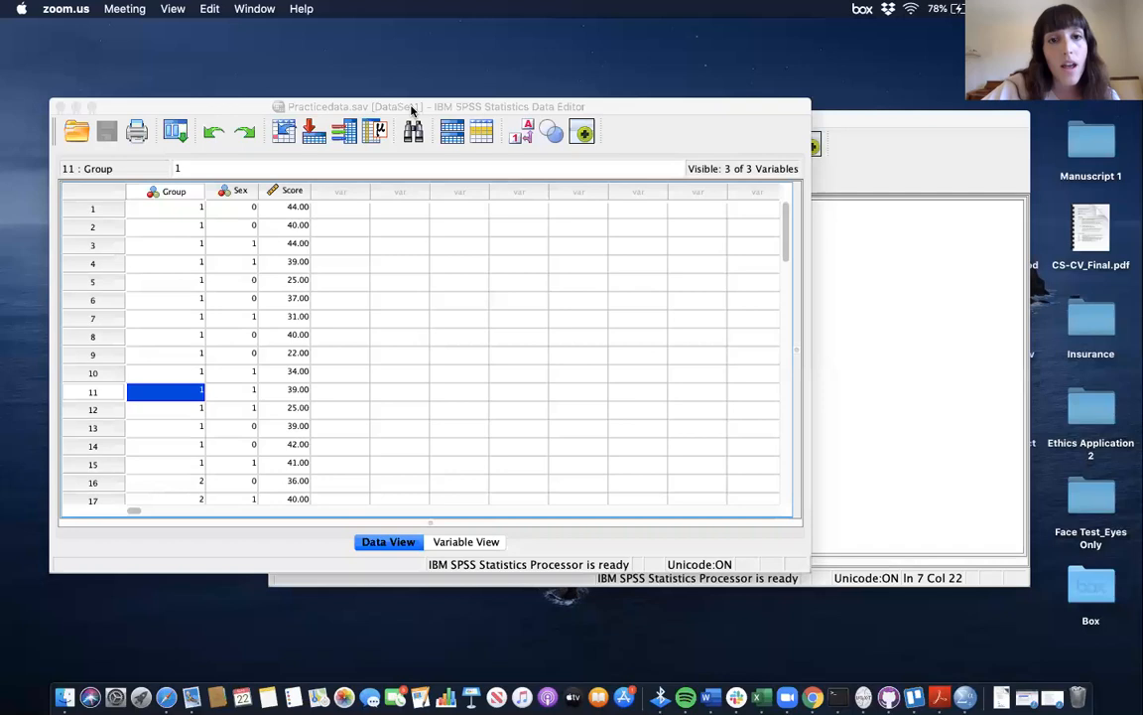
- Create a new blank syntax document and close it again
left_click(519, 373)
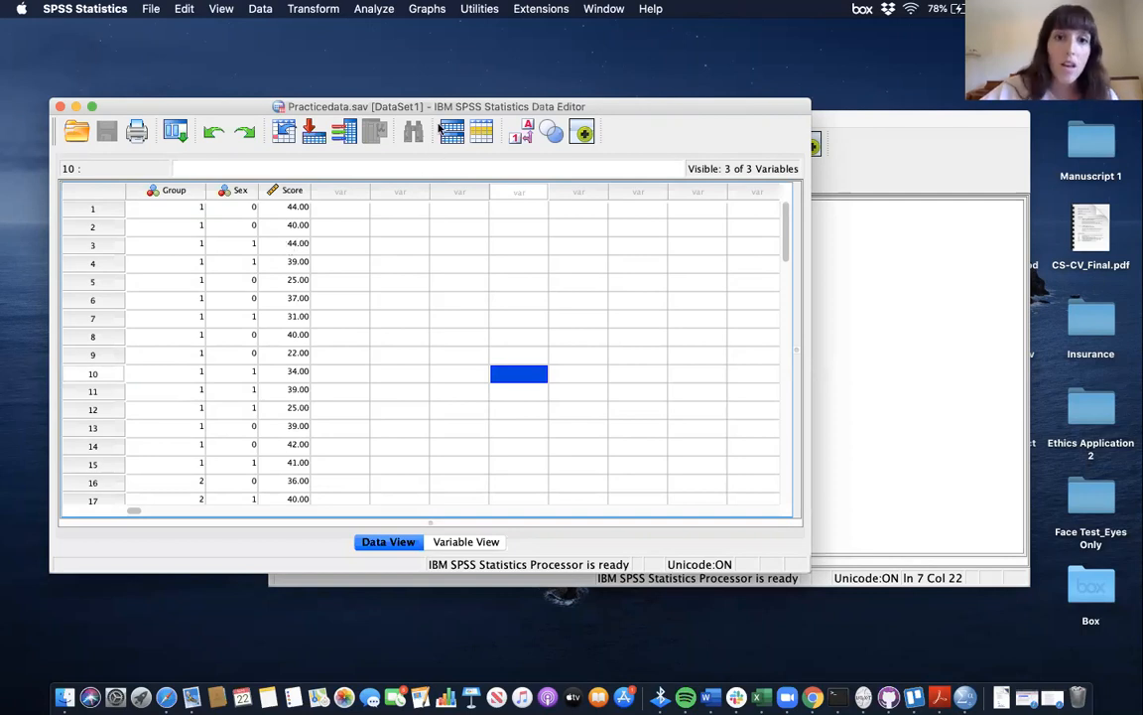
left_click_drag(435, 112, 460, 110)
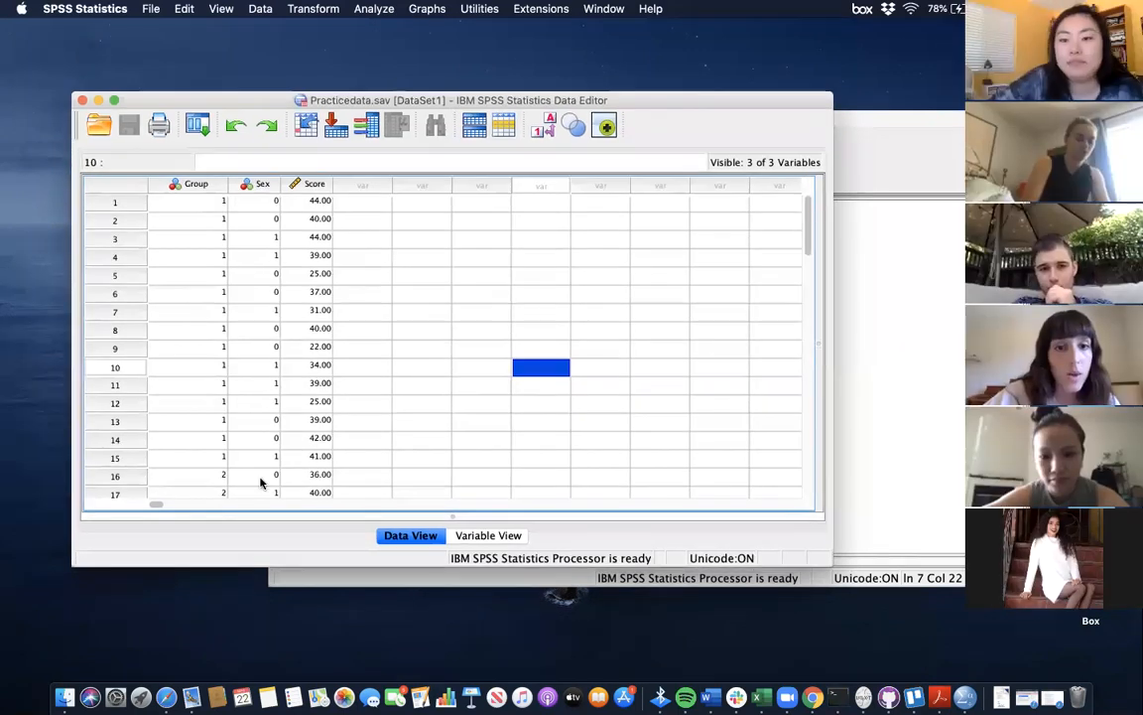
left_click(159, 9)
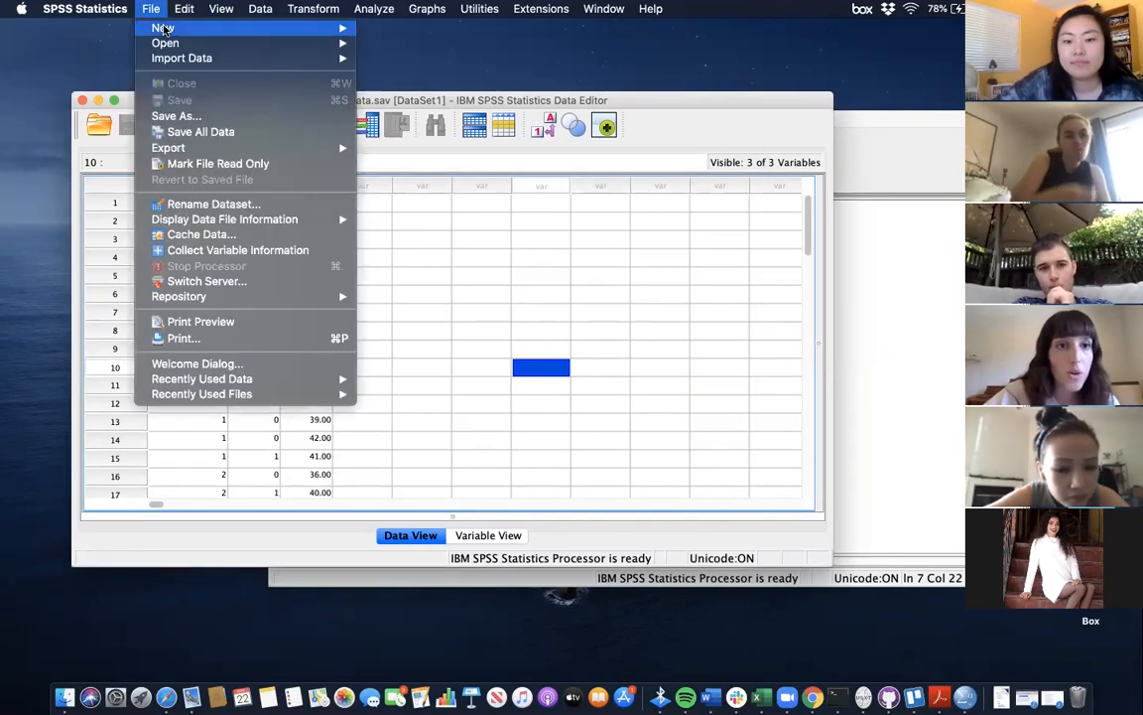
mouse_move(163, 29)
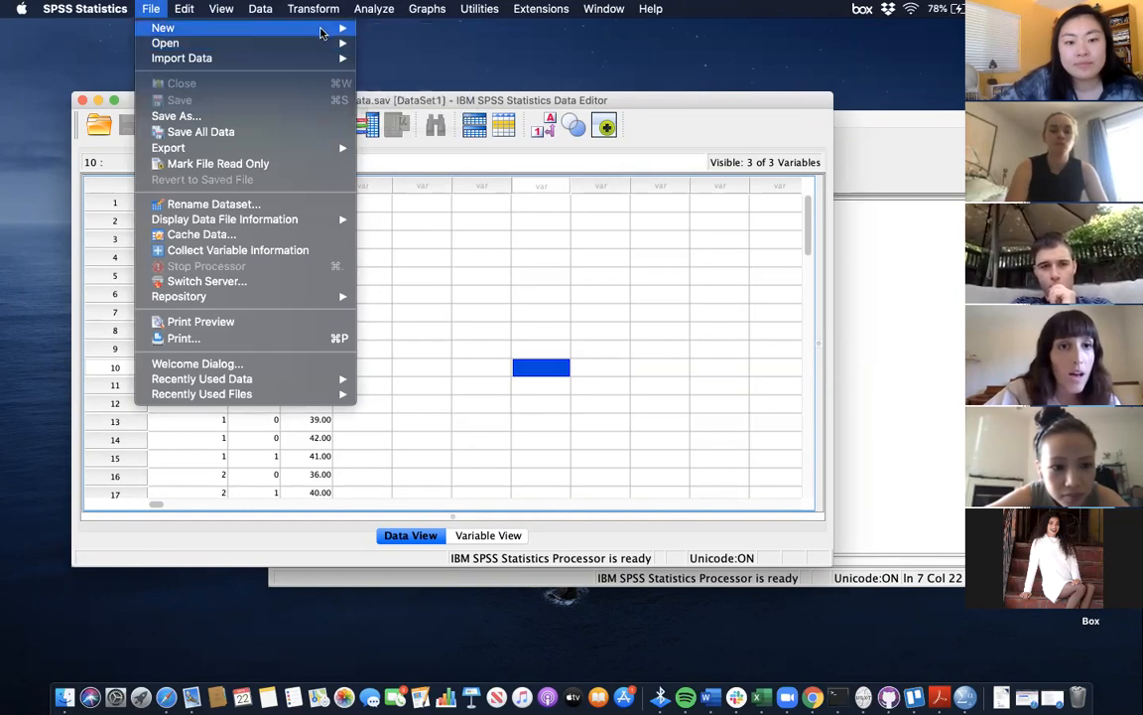
mouse_move(320, 33)
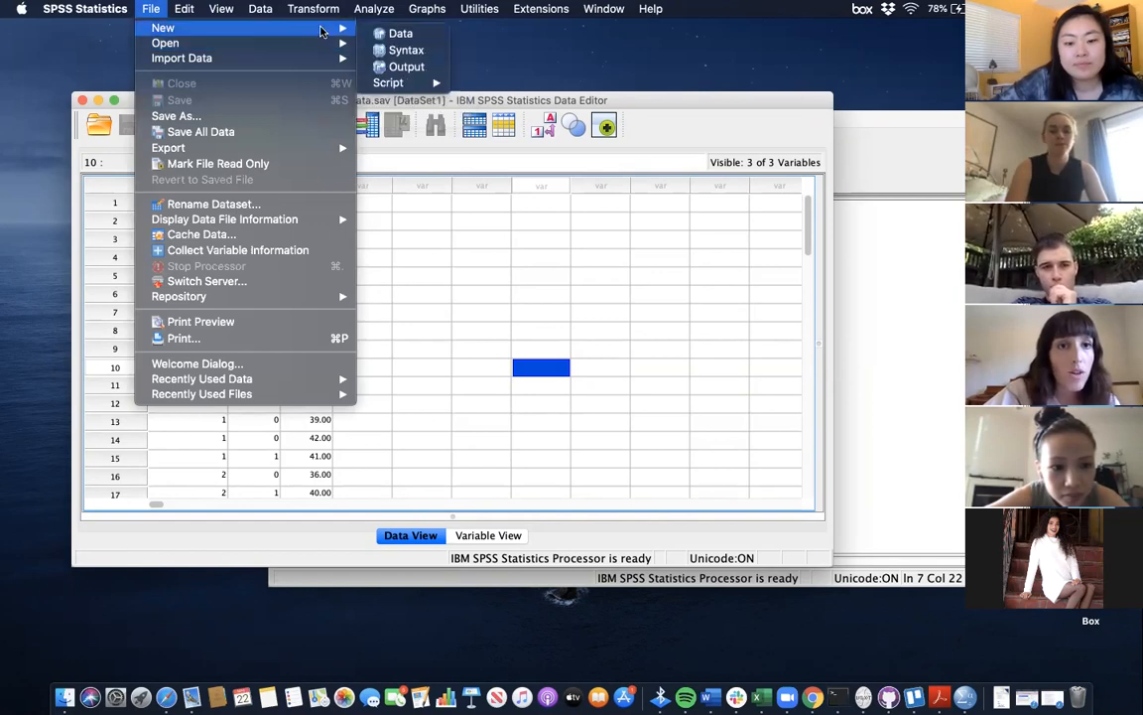
left_click(390, 50)
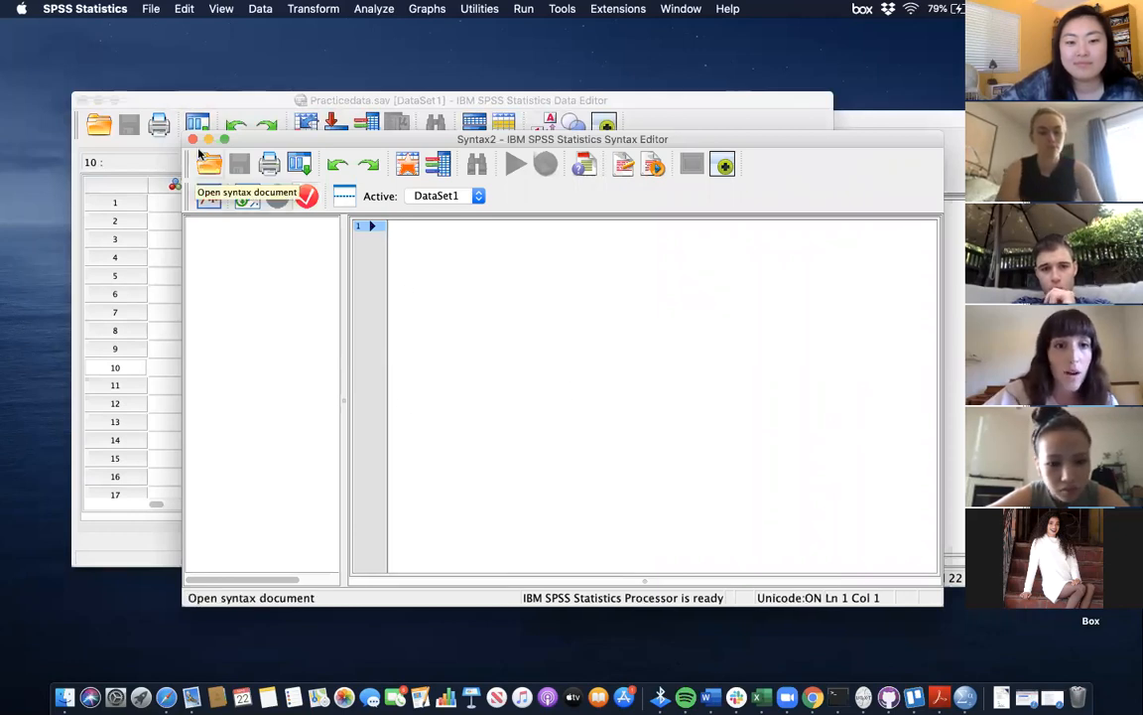
left_click(194, 140)
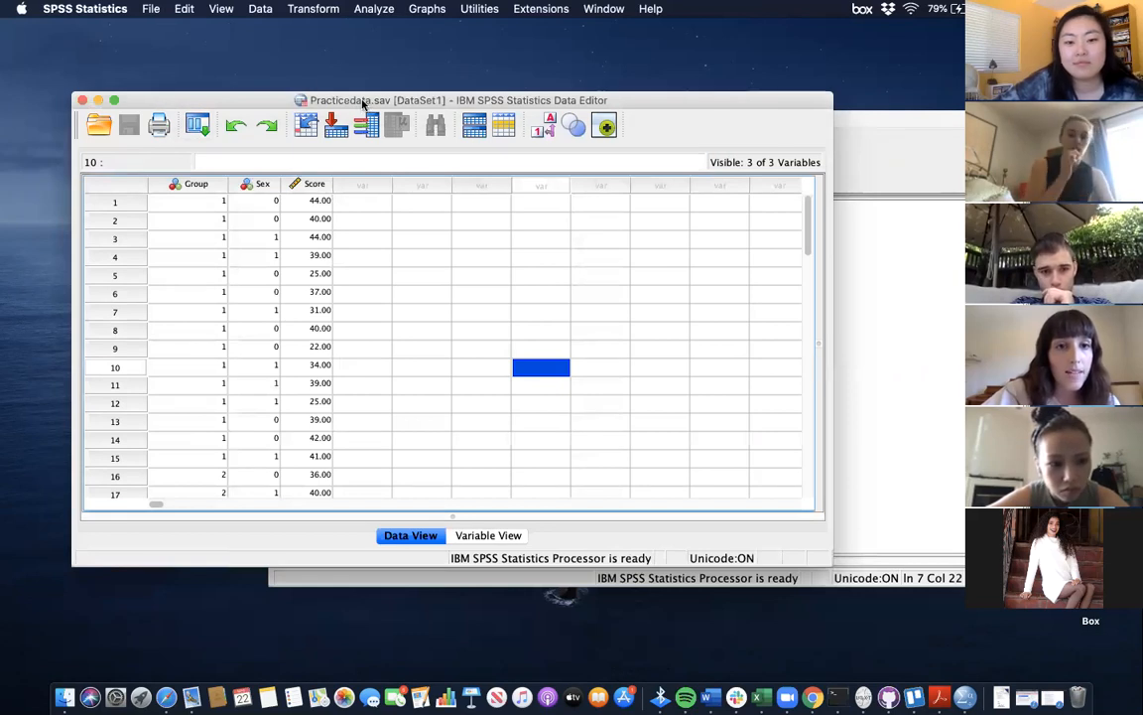
- Create a new output document, arrange its window beside the Practicedata.sav data editor, and close it again
left_click_drag(362, 100, 358, 98)
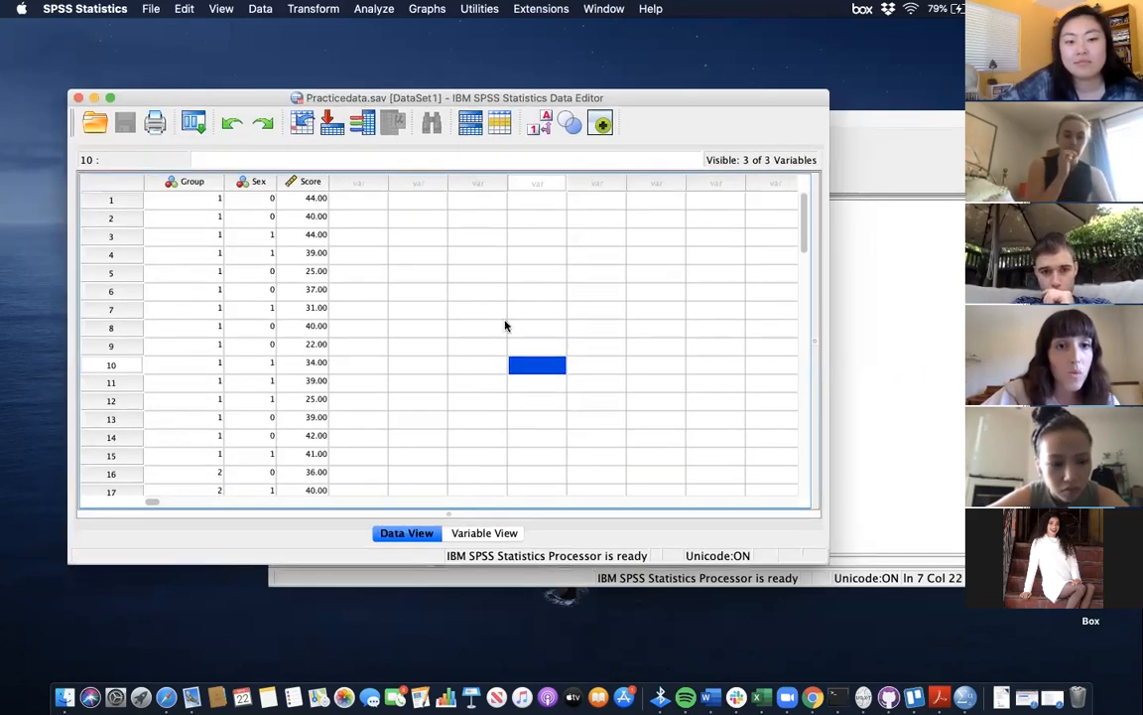
left_click(154, 9)
mouse_move(161, 26)
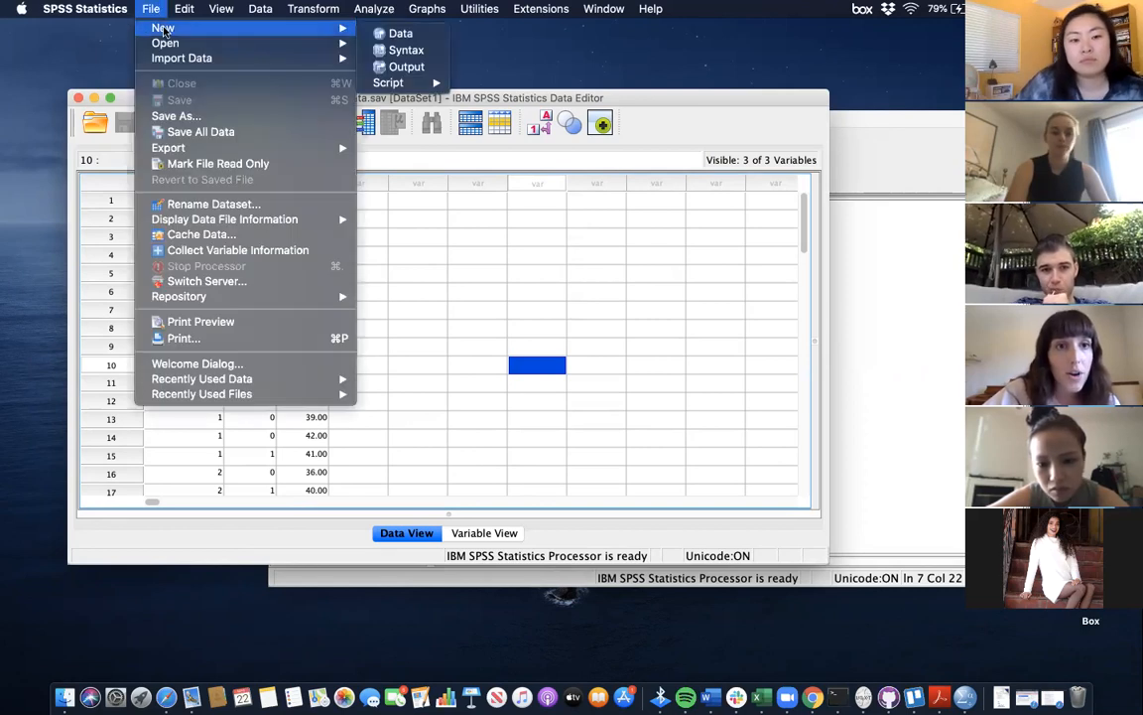
left_click(382, 65)
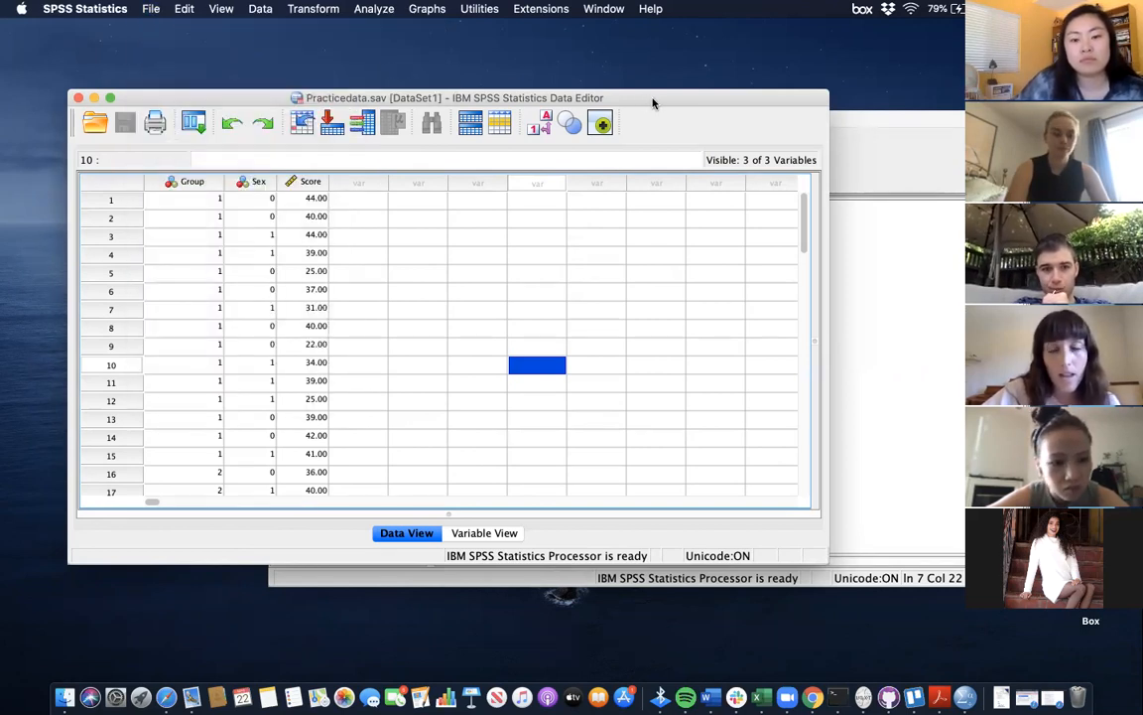
left_click_drag(607, 99, 559, 99)
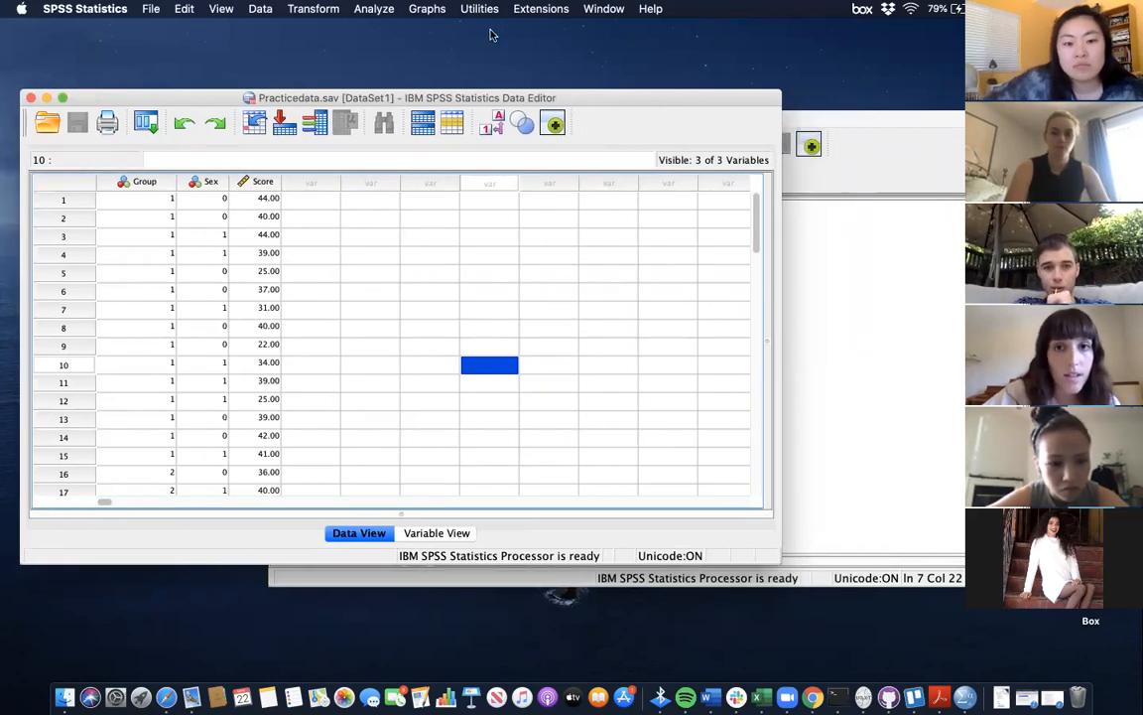
left_click_drag(445, 120, 443, 130)
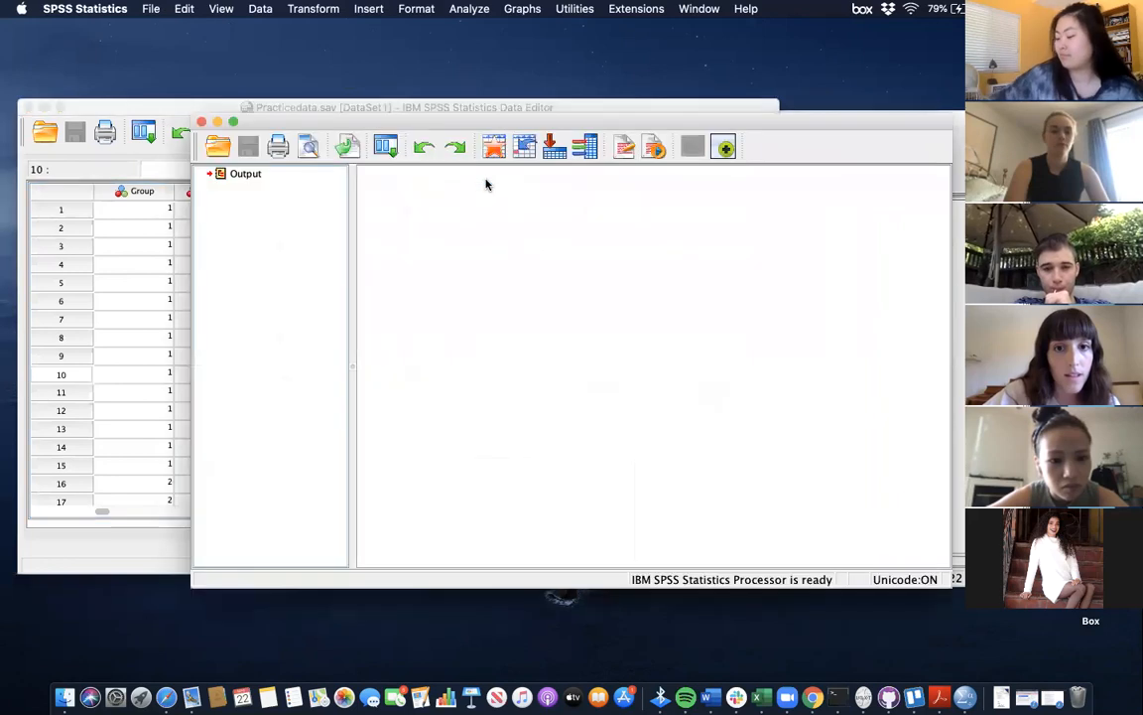
left_click(813, 141)
left_click_drag(796, 128, 747, 164)
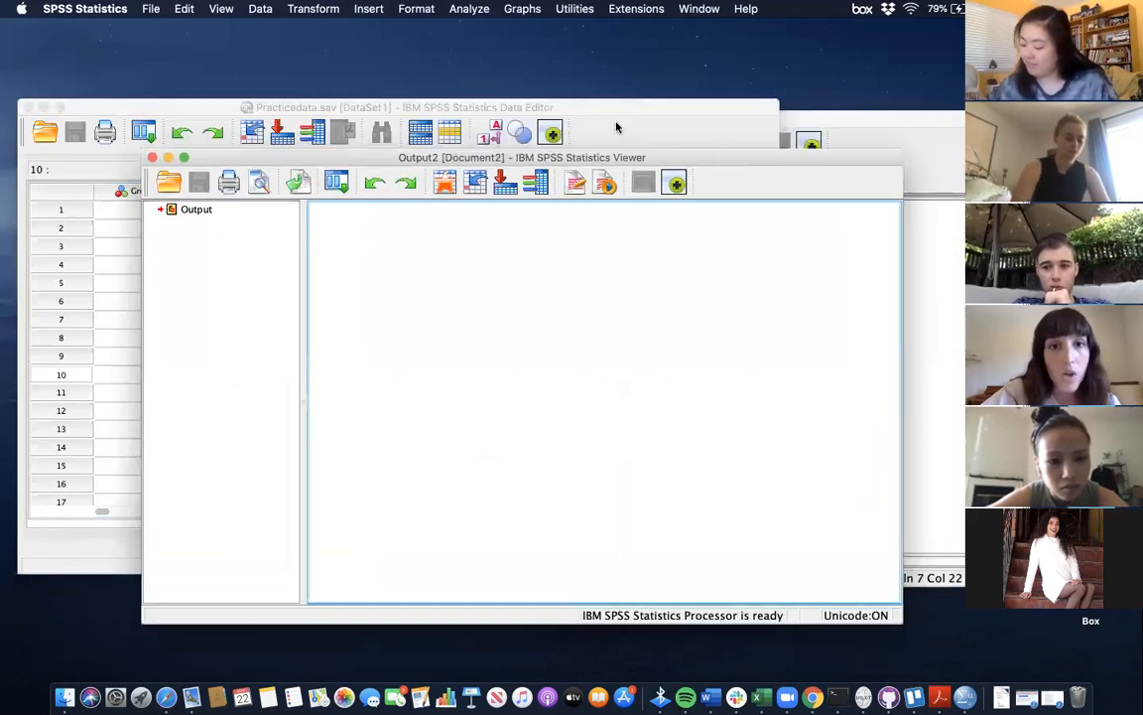
left_click(605, 102)
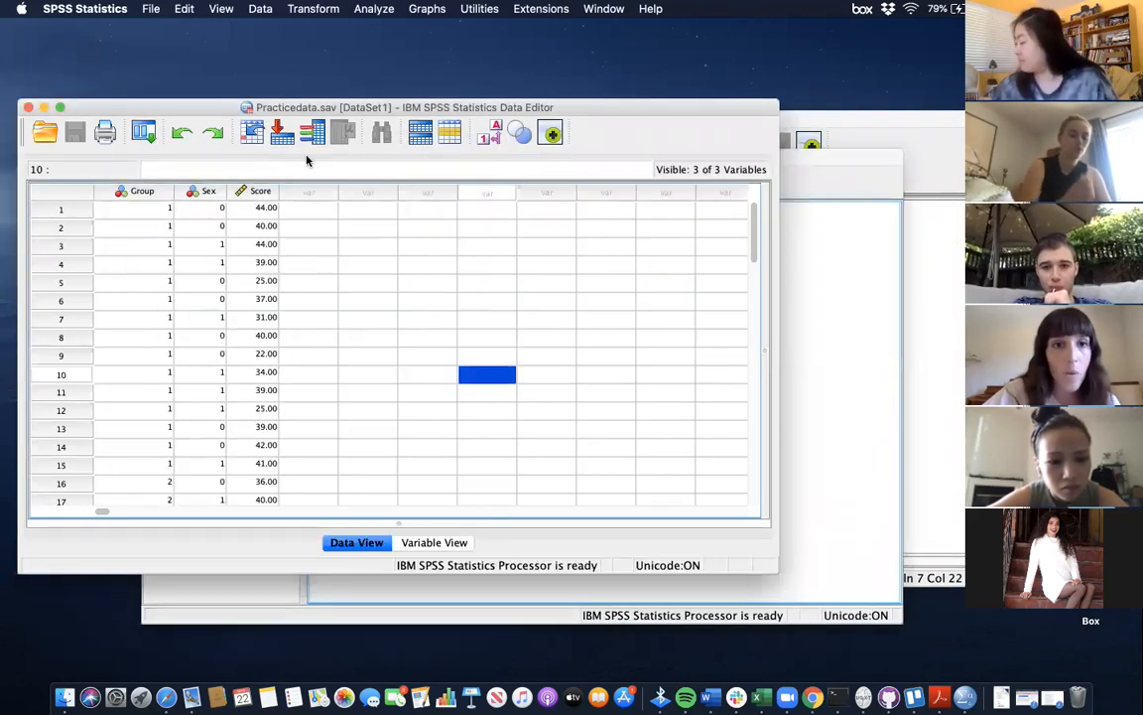
left_click(858, 247)
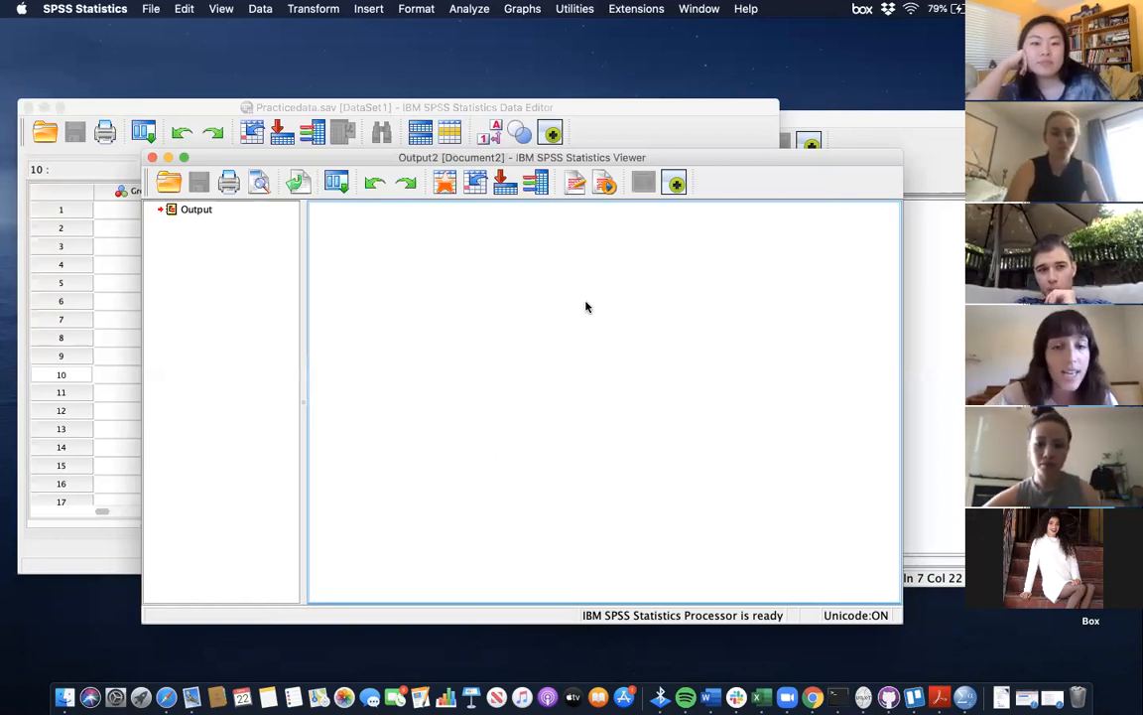
left_click(151, 159)
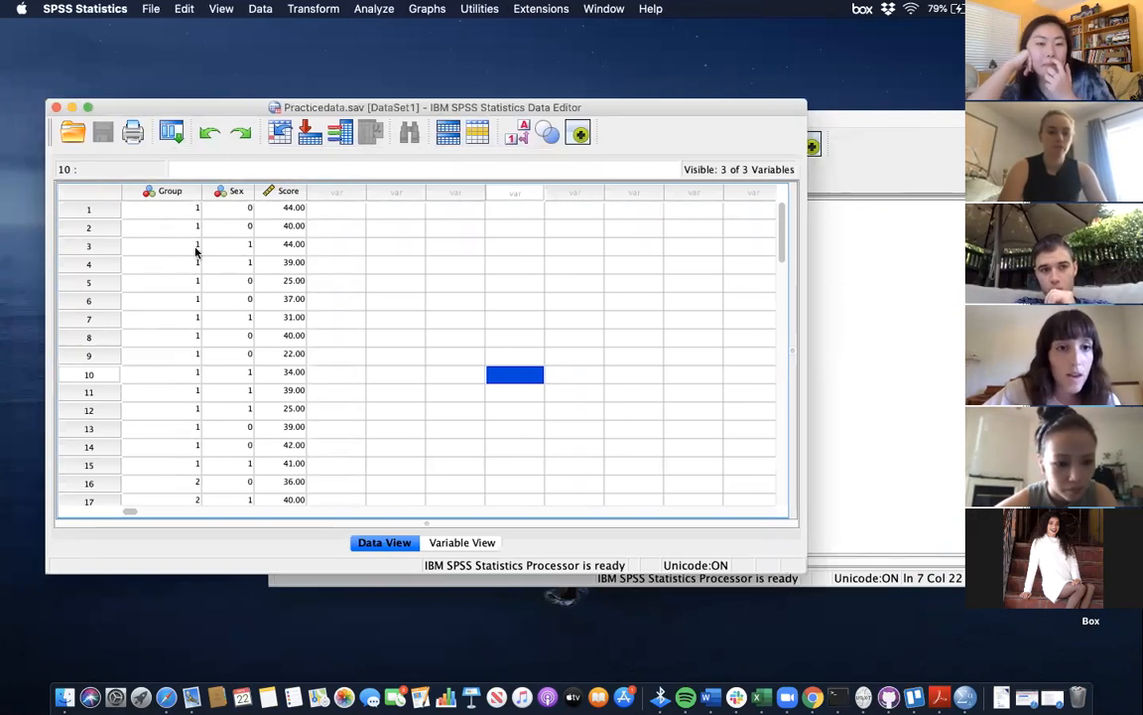
- Examine the Group, Sex and Score columns of the dataset, checking the group codes down the rows
left_click(177, 191)
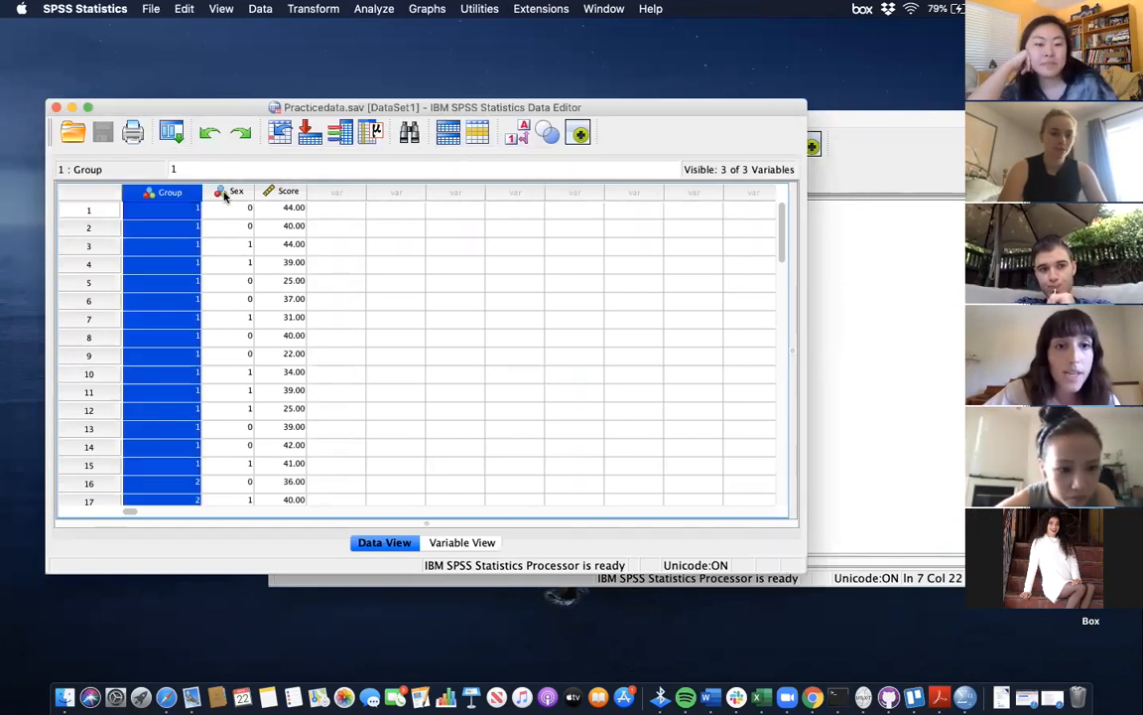
left_click(222, 193)
left_click(191, 192)
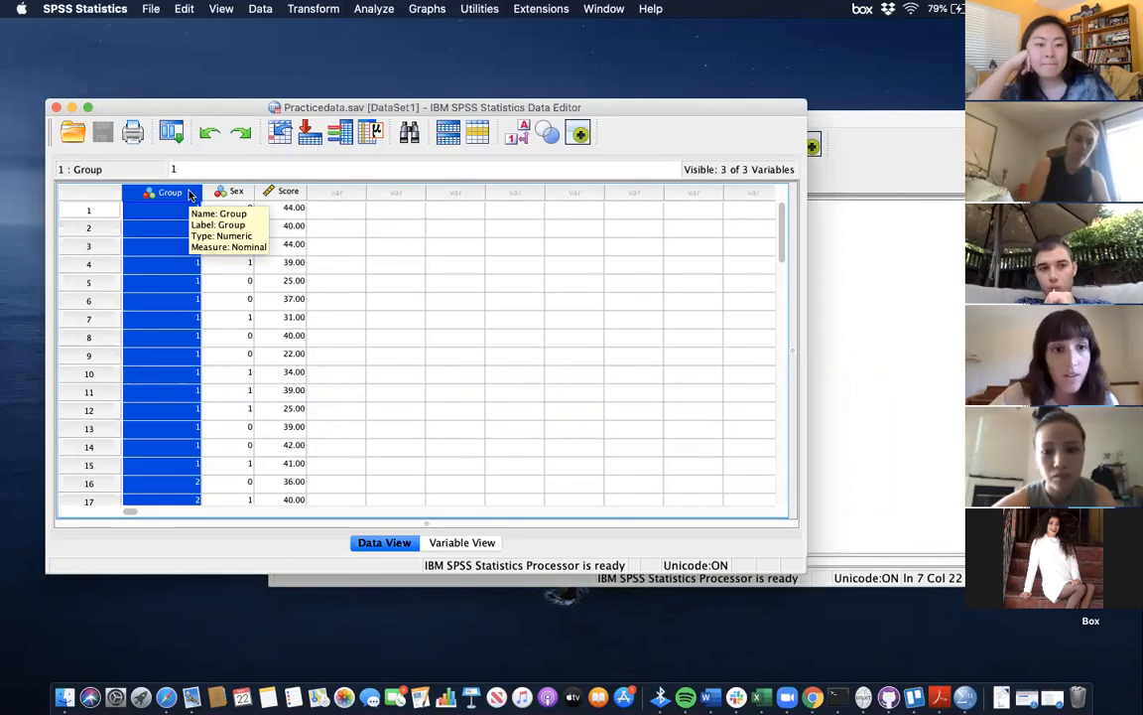
scroll(174, 290, "down", 10)
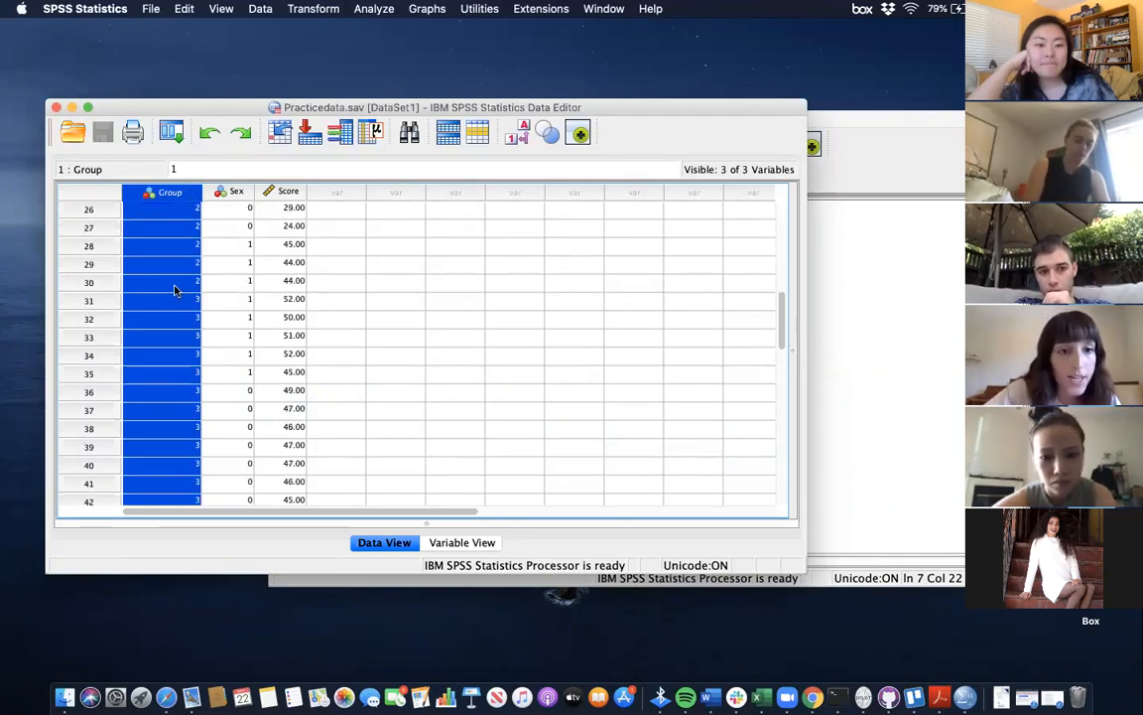
scroll(175, 290, "up", 10)
scroll(157, 255, "right", 1)
scroll(226, 255, "left", 1)
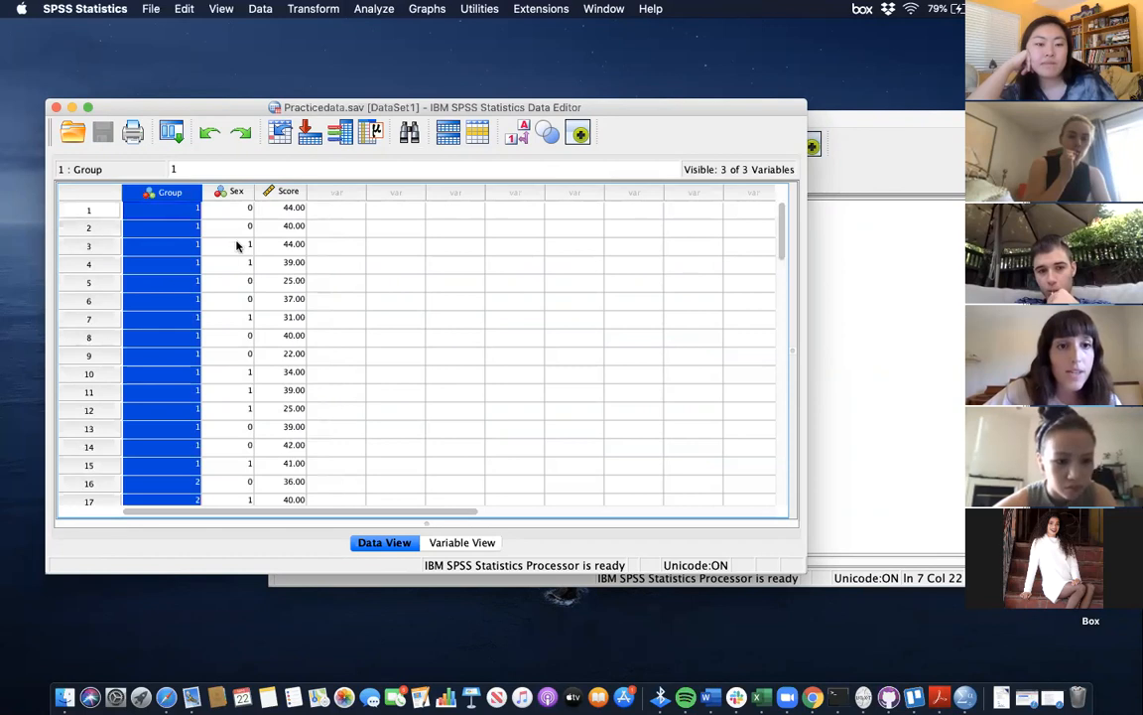
left_click(229, 191)
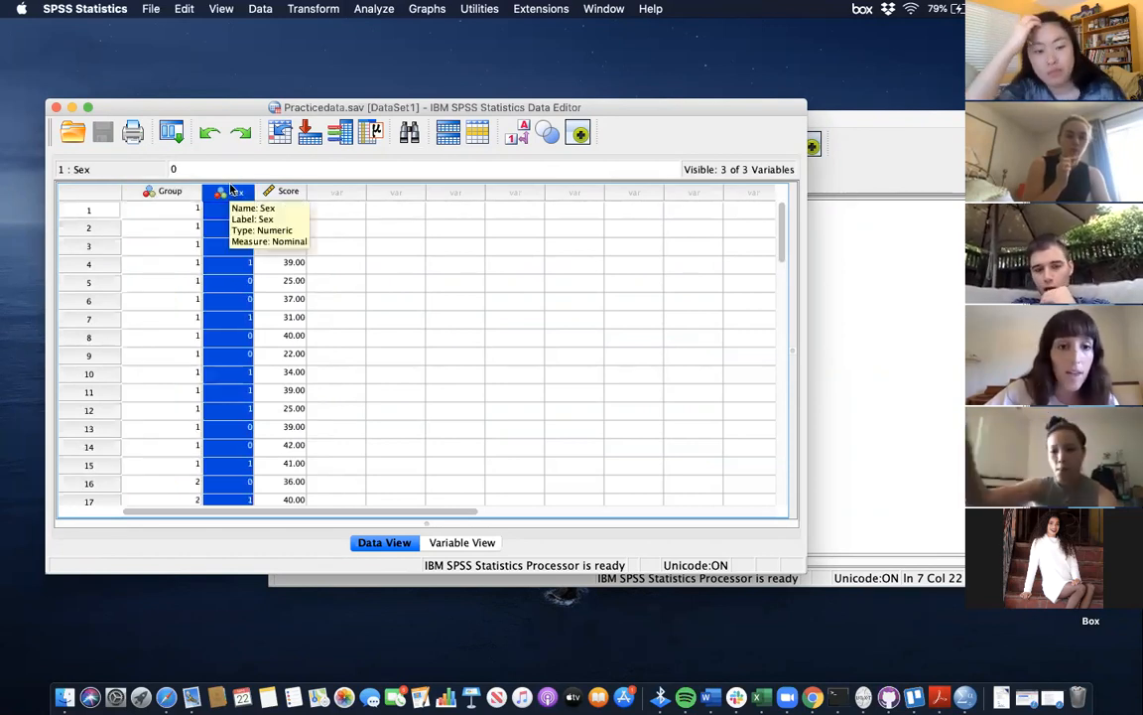
left_click(288, 191)
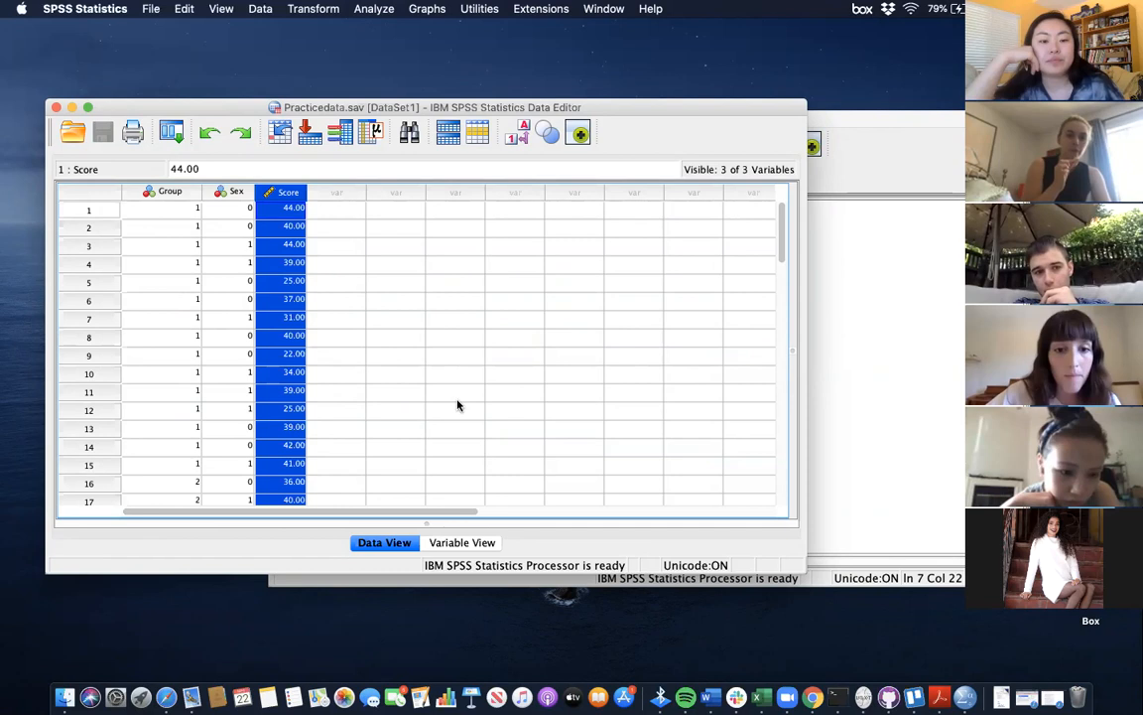
- Show the variable definitions and go through the Group, Sex and Score entries
left_click(477, 543)
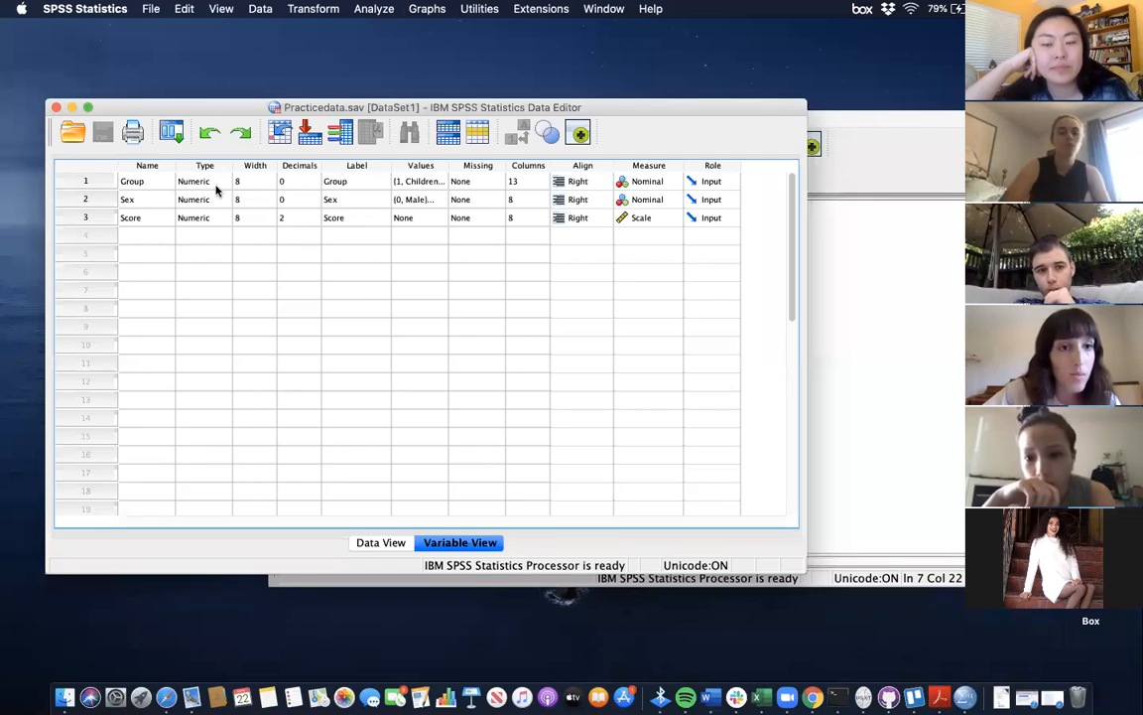
left_click(159, 183)
left_click(157, 199)
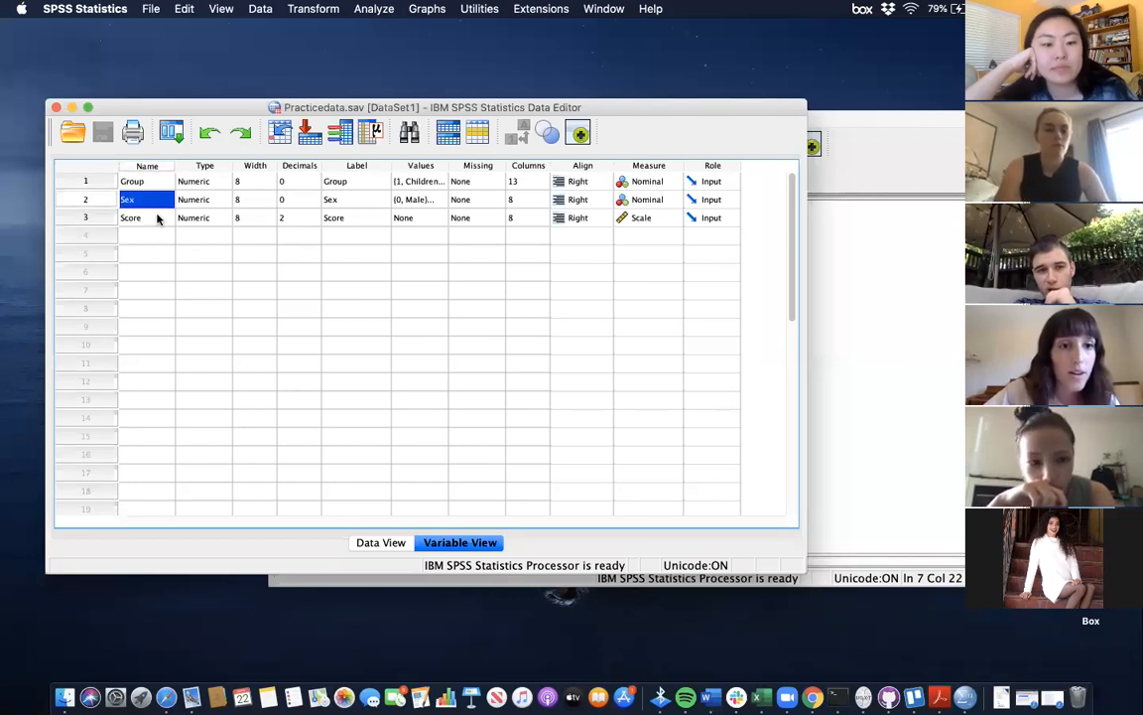
left_click(157, 219)
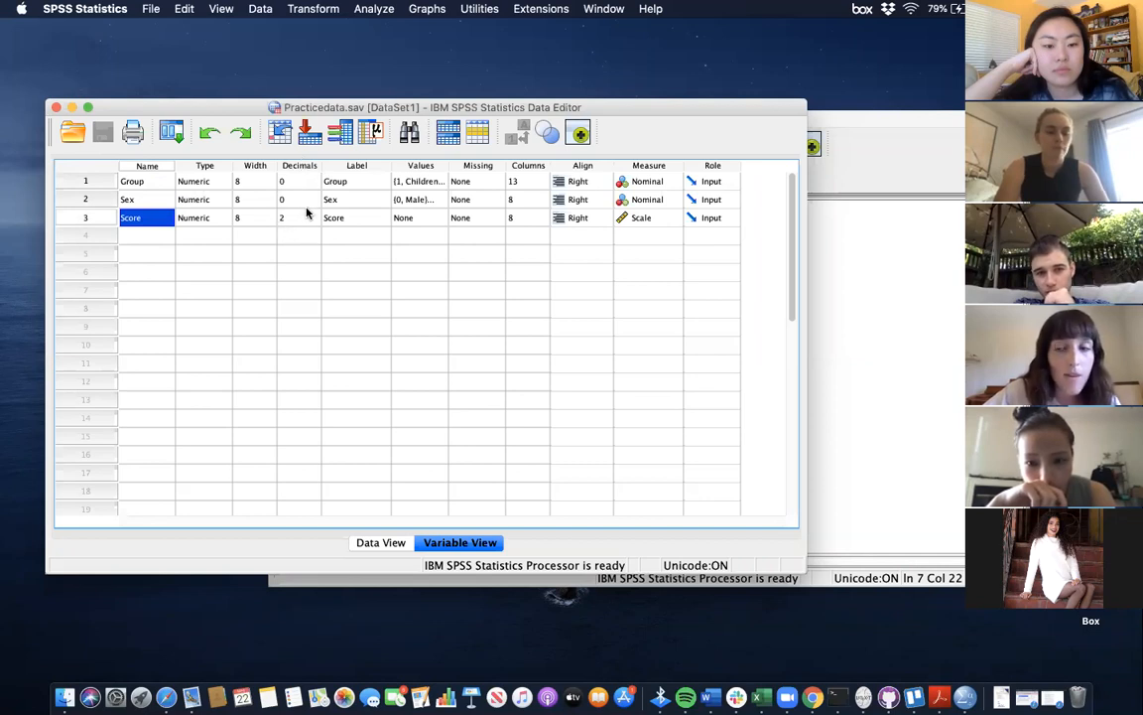
left_click(151, 181)
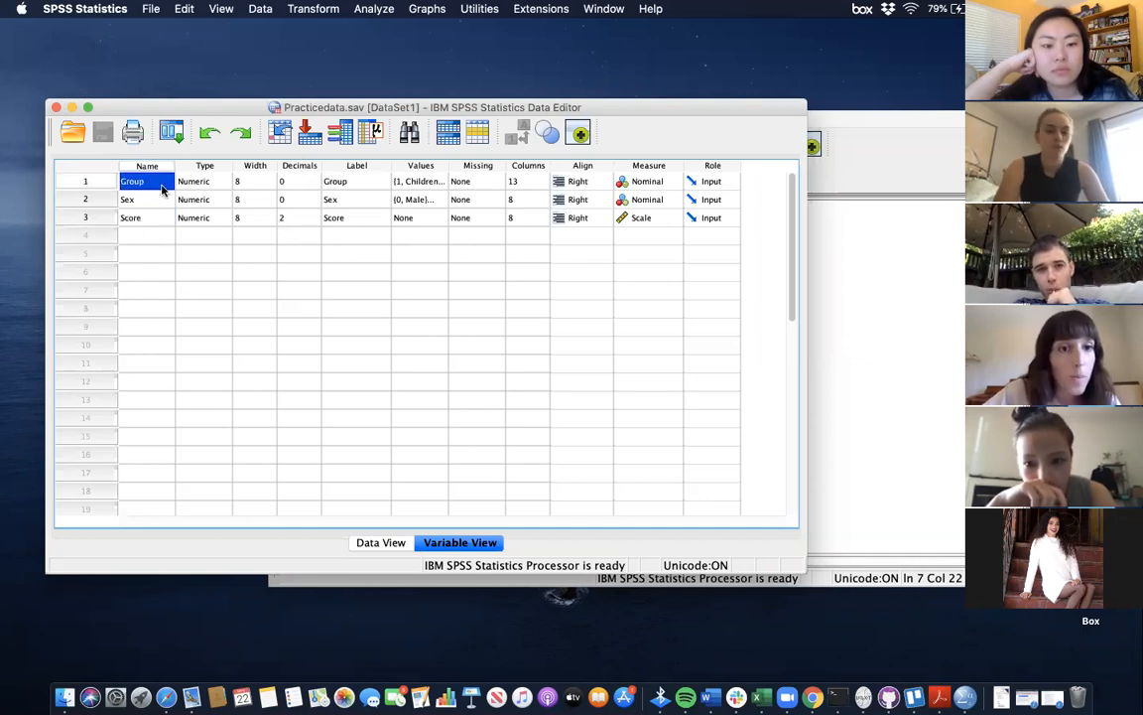
left_click(163, 201)
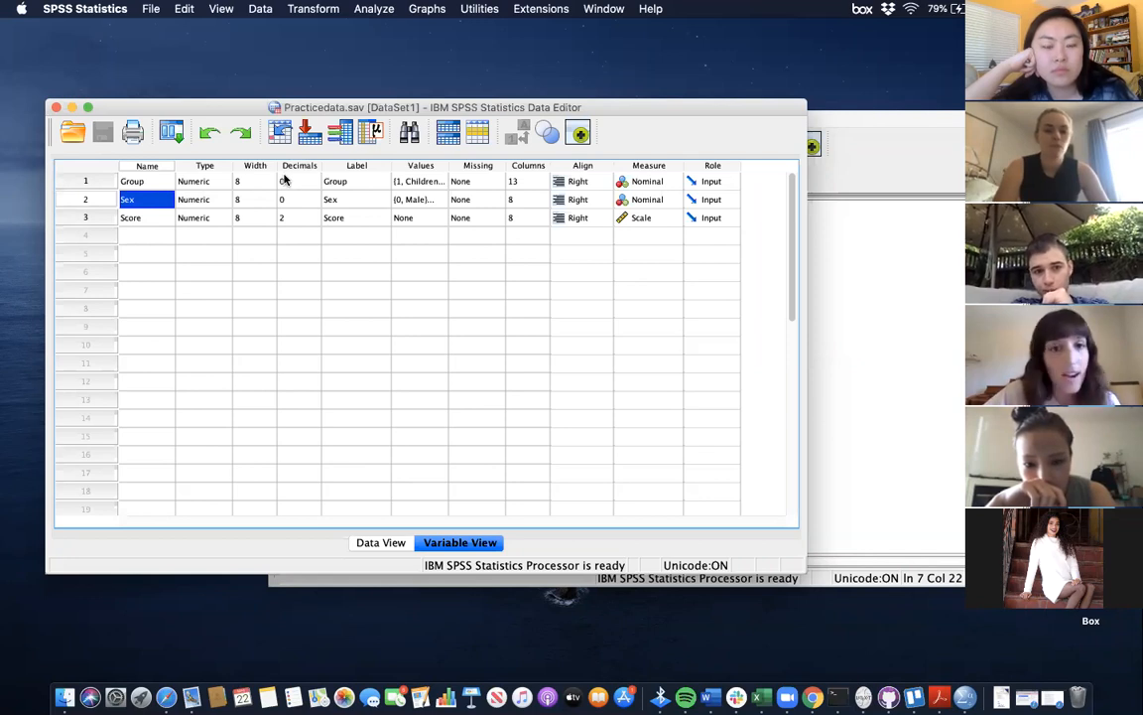
left_click(151, 217)
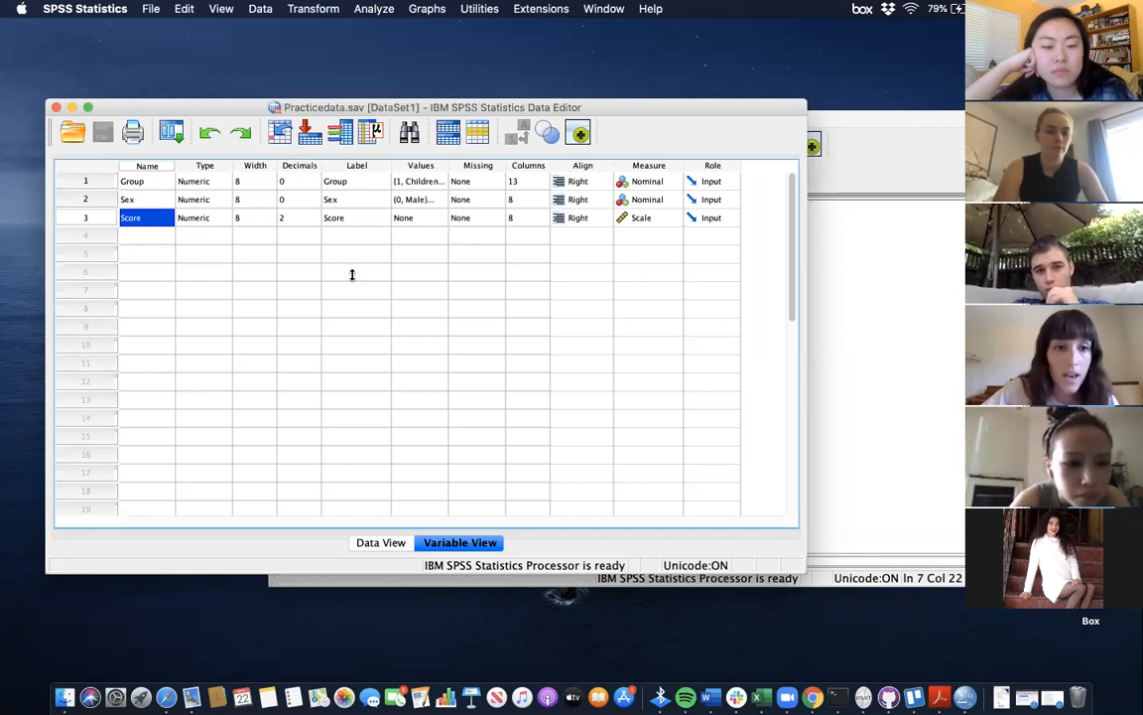
- Compare the dataset's values with the decimals settings in the variable definitions
left_click(381, 543)
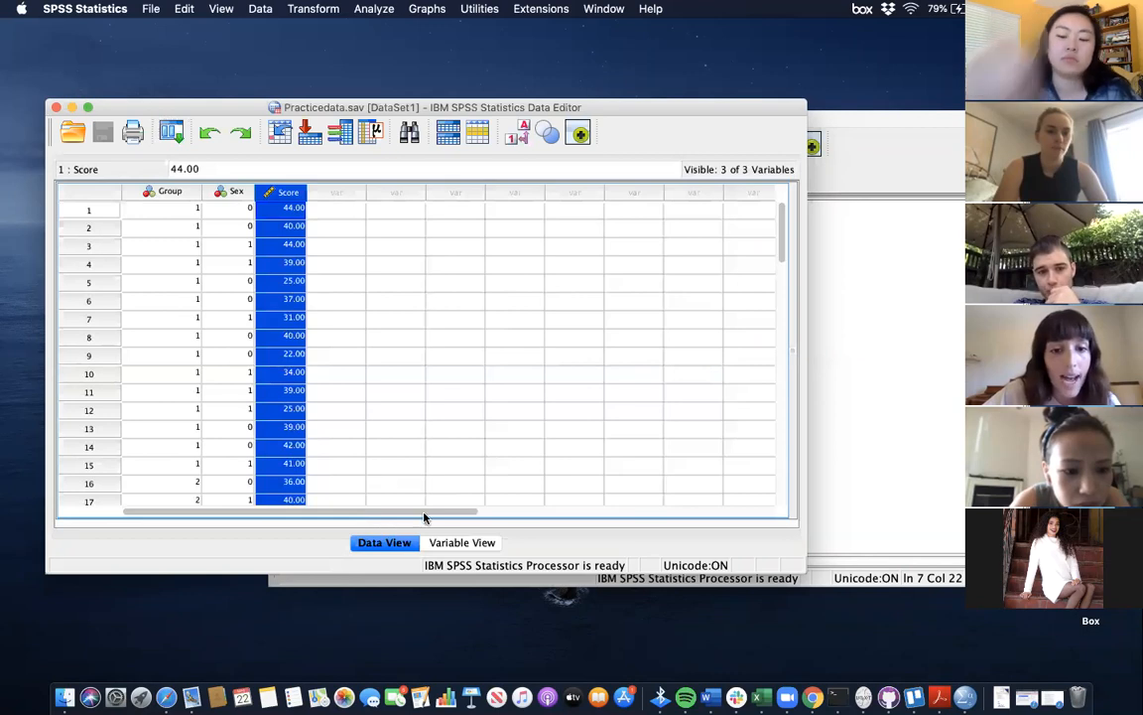
left_click(437, 543)
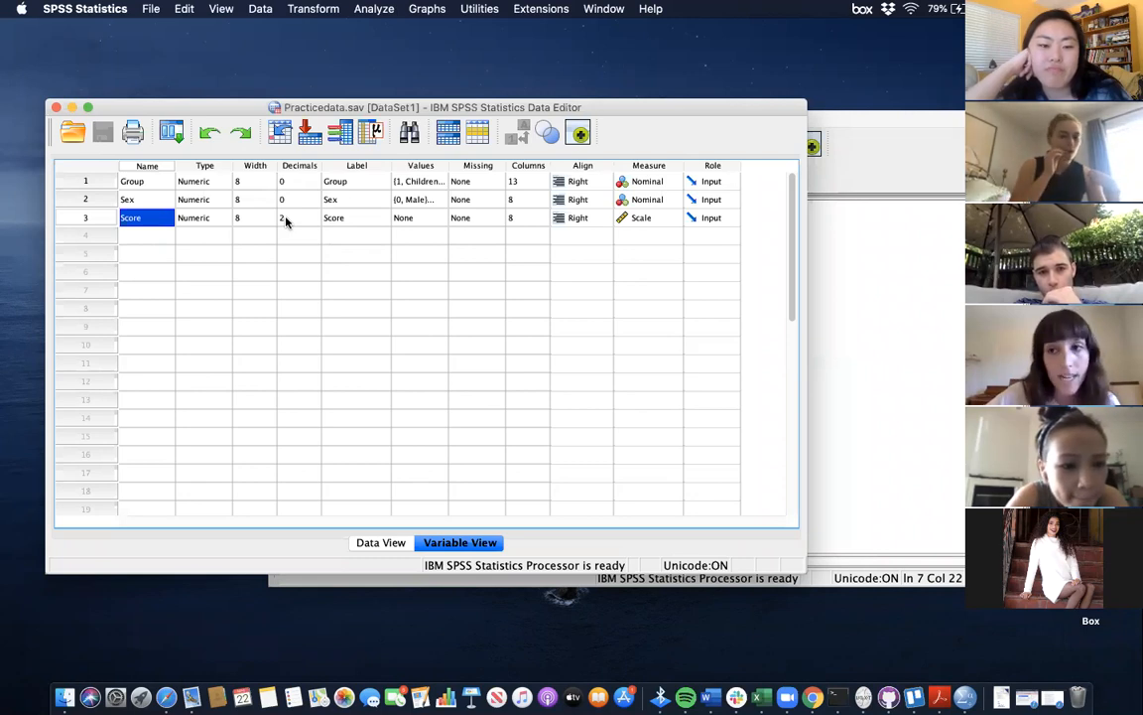
left_click(356, 255)
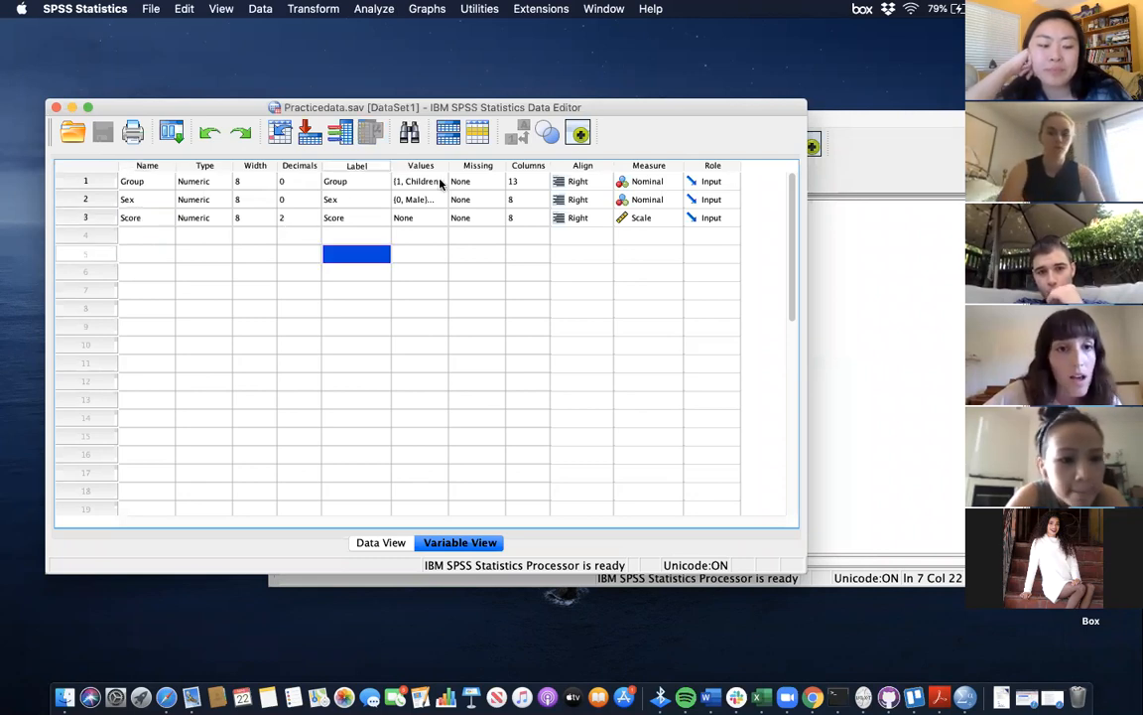
- Inspect the value labels of the Group variable, selecting the Children entry, and leave them without changes
left_click(441, 183)
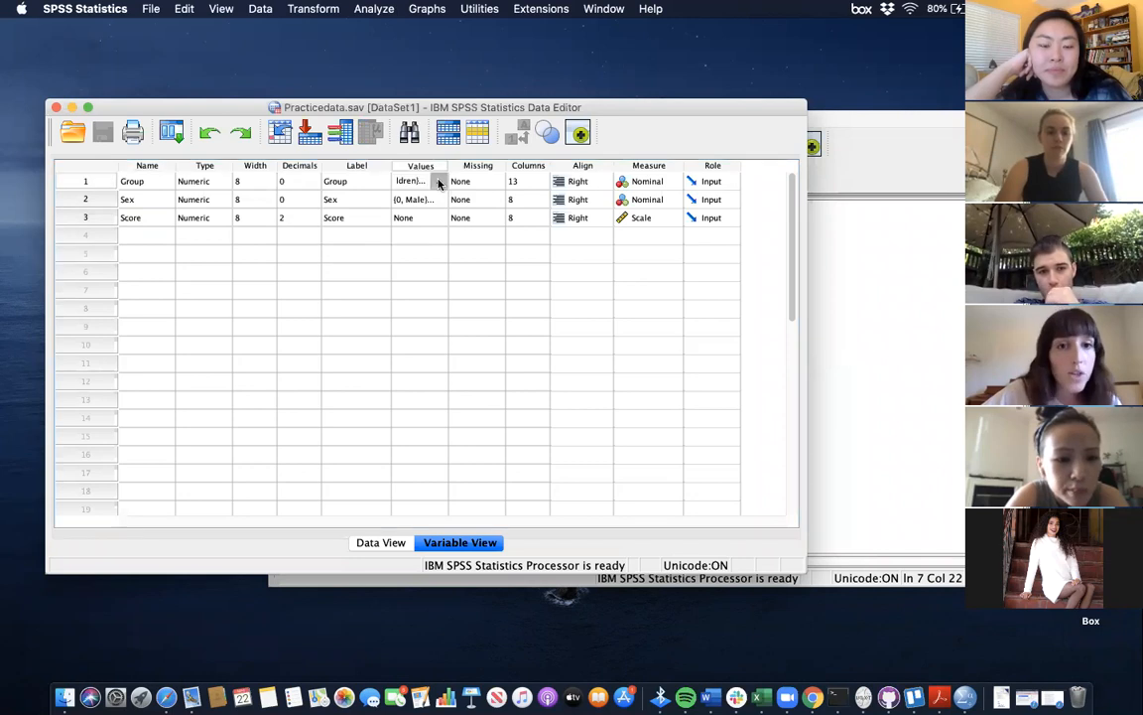
left_click(441, 181)
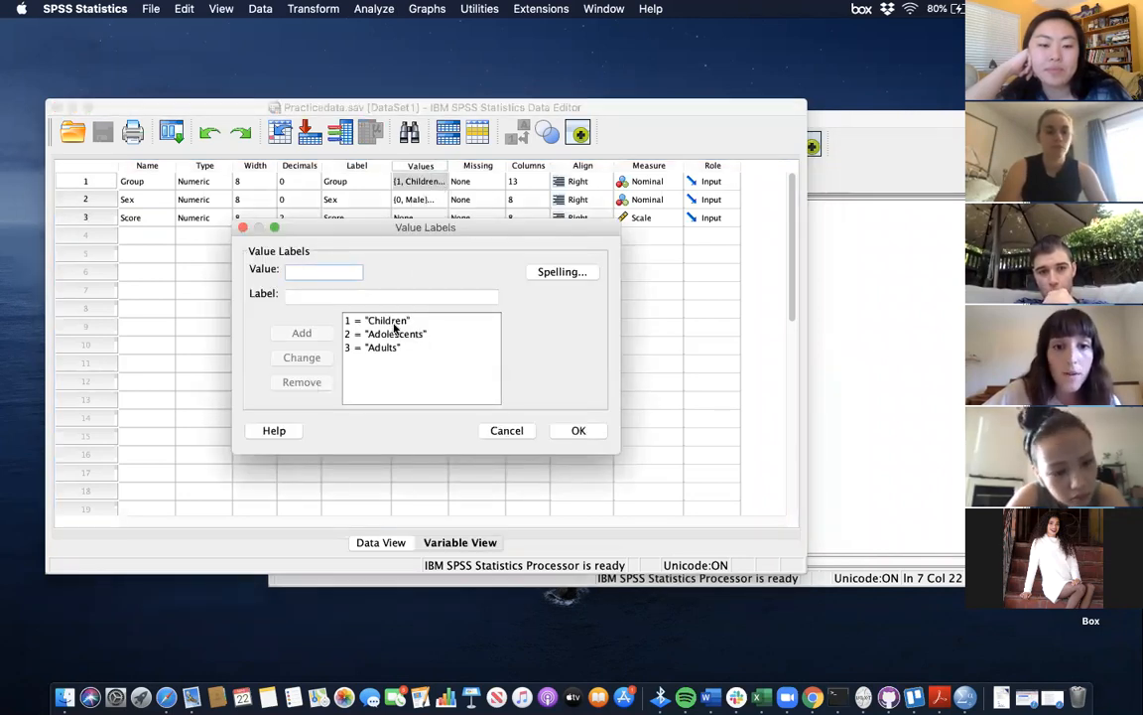
left_click(360, 322)
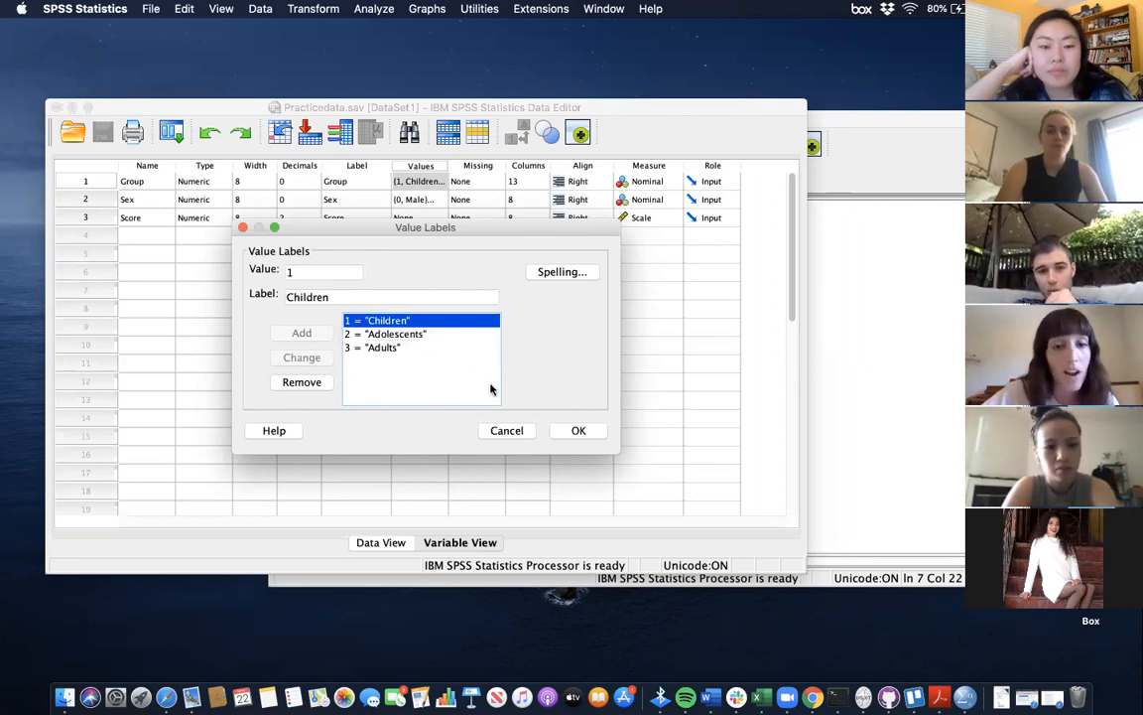
left_click(523, 429)
- Inspect the value labels of the Sex variable without changing them, and check the Score variable's value labels entry
left_click(442, 202)
left_click(440, 200)
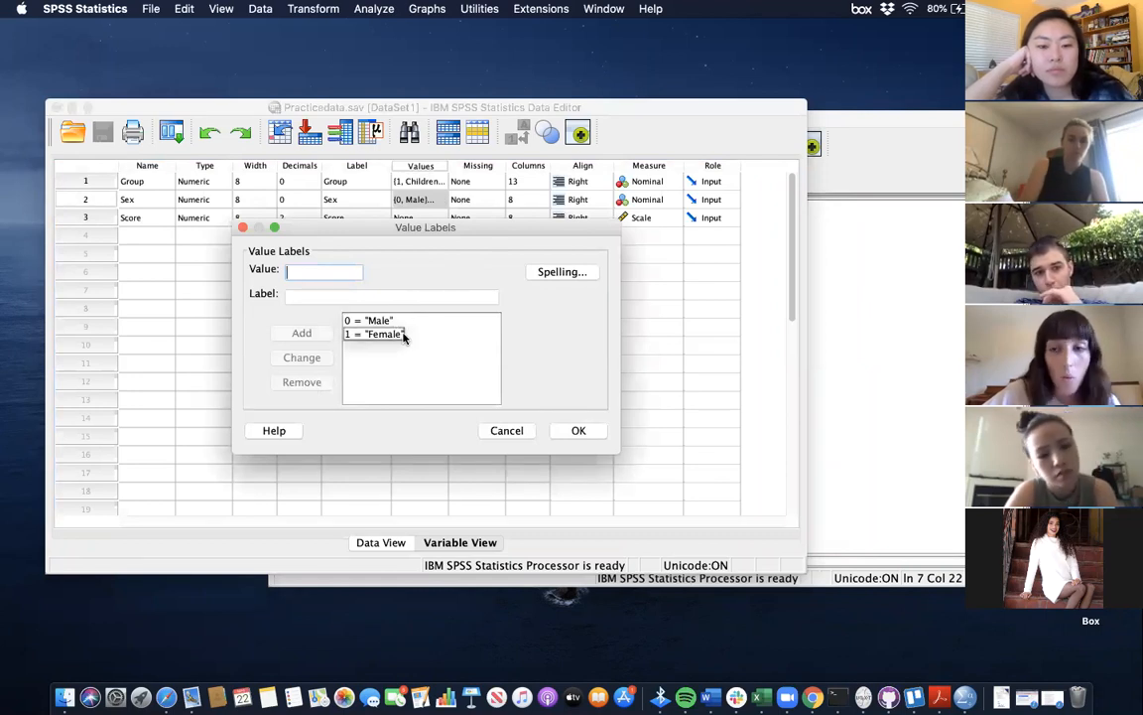
left_click(503, 429)
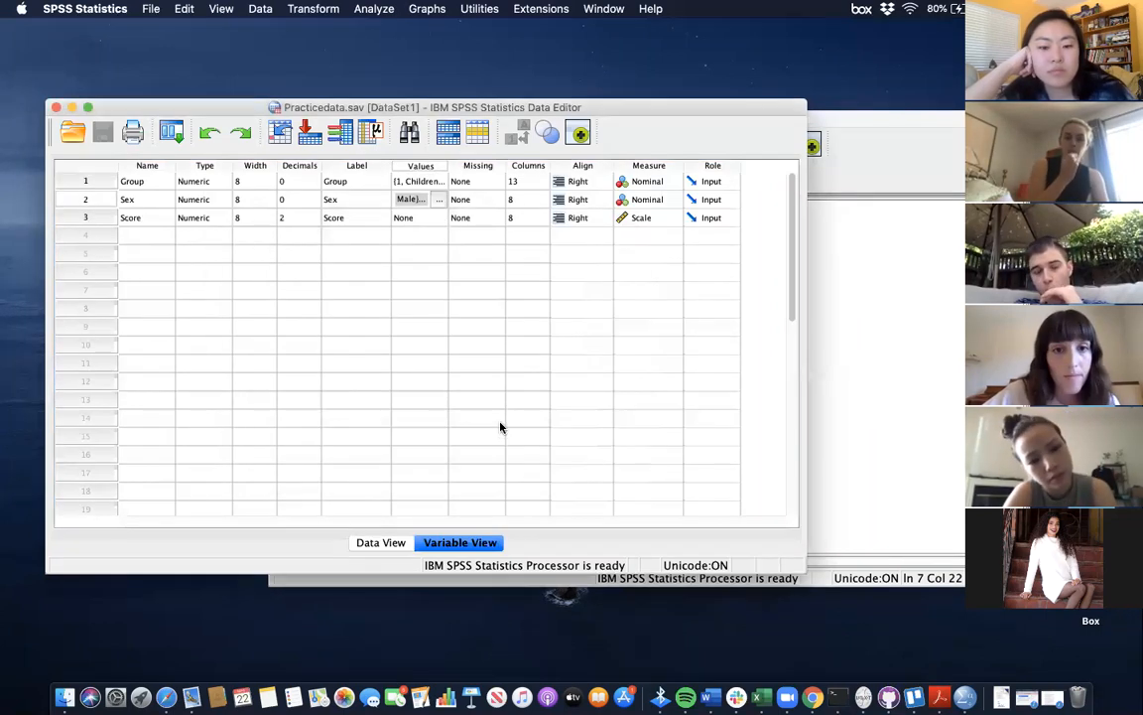
left_click(428, 217)
- Review the measurement level choices for the Group and Score variables, keeping Group as Nominal and Score as Scale
left_click(564, 255)
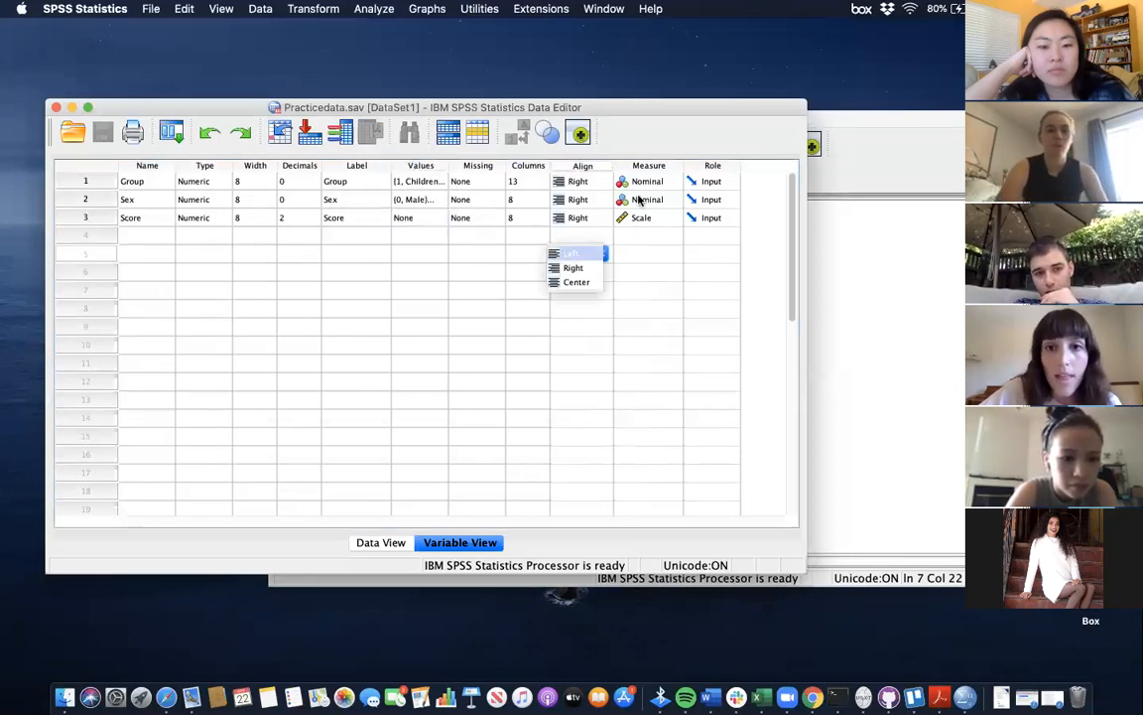
left_click(646, 234)
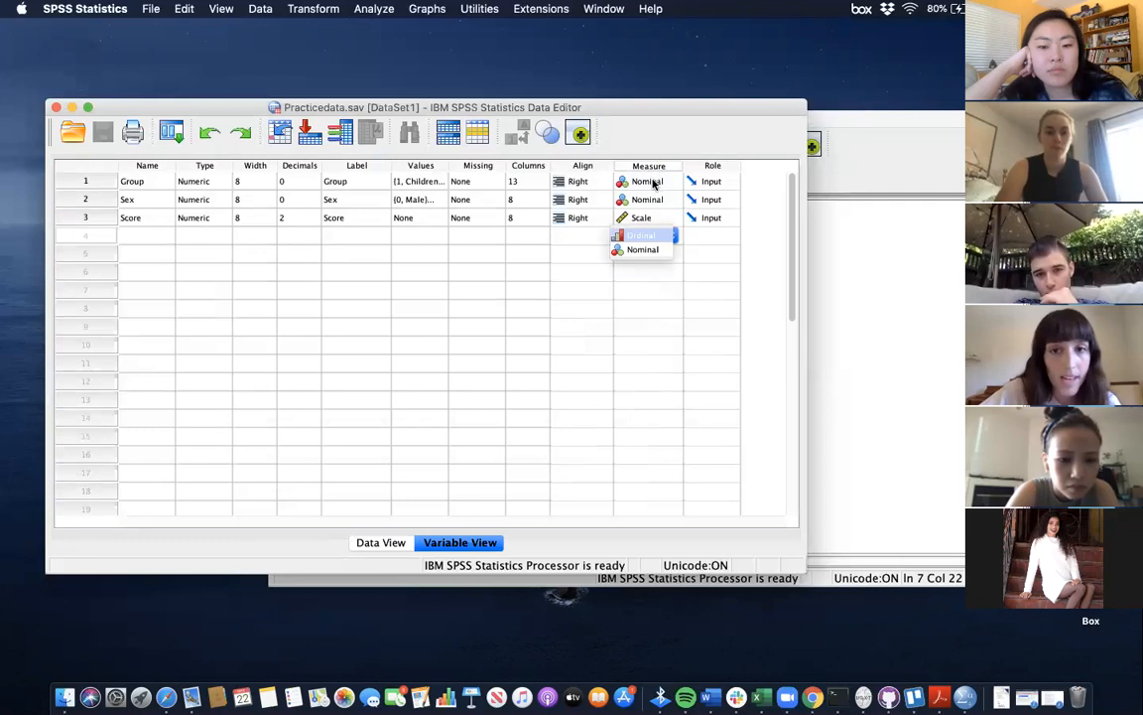
left_click(655, 183)
left_click(677, 184)
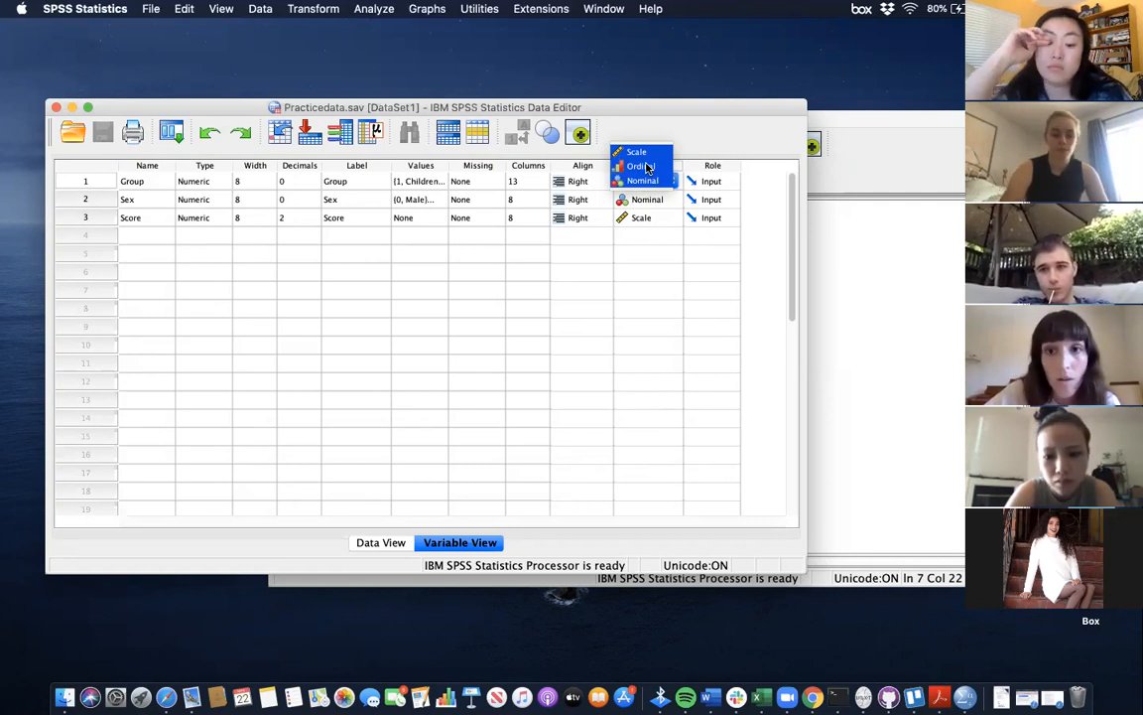
left_click(643, 181)
left_click(640, 217)
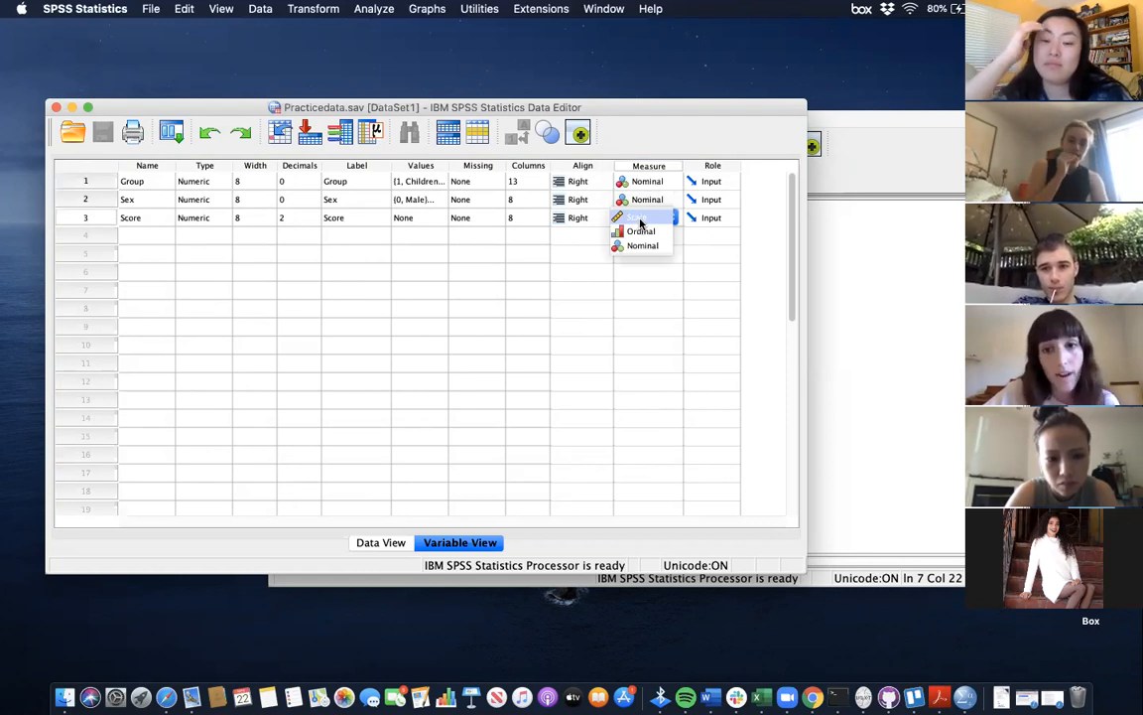
left_click(640, 219)
left_click(556, 289)
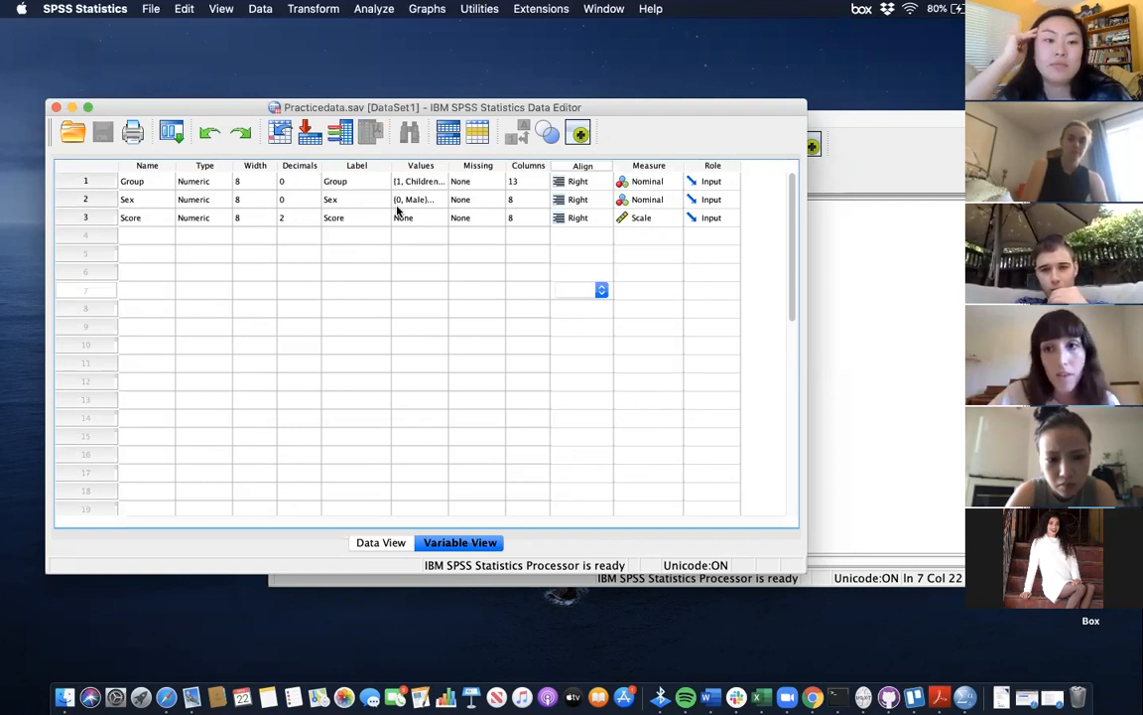
left_click(381, 271)
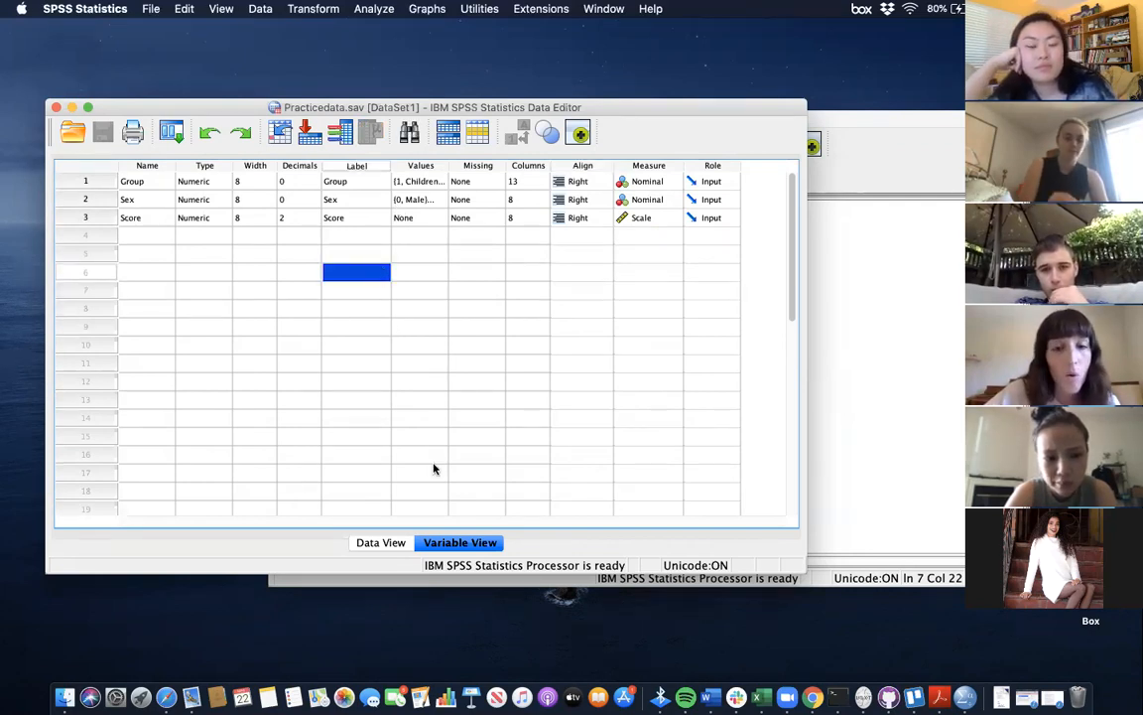
- Return to the dataset's values and open the Explore analysis from the descriptive statistics
left_click(382, 542)
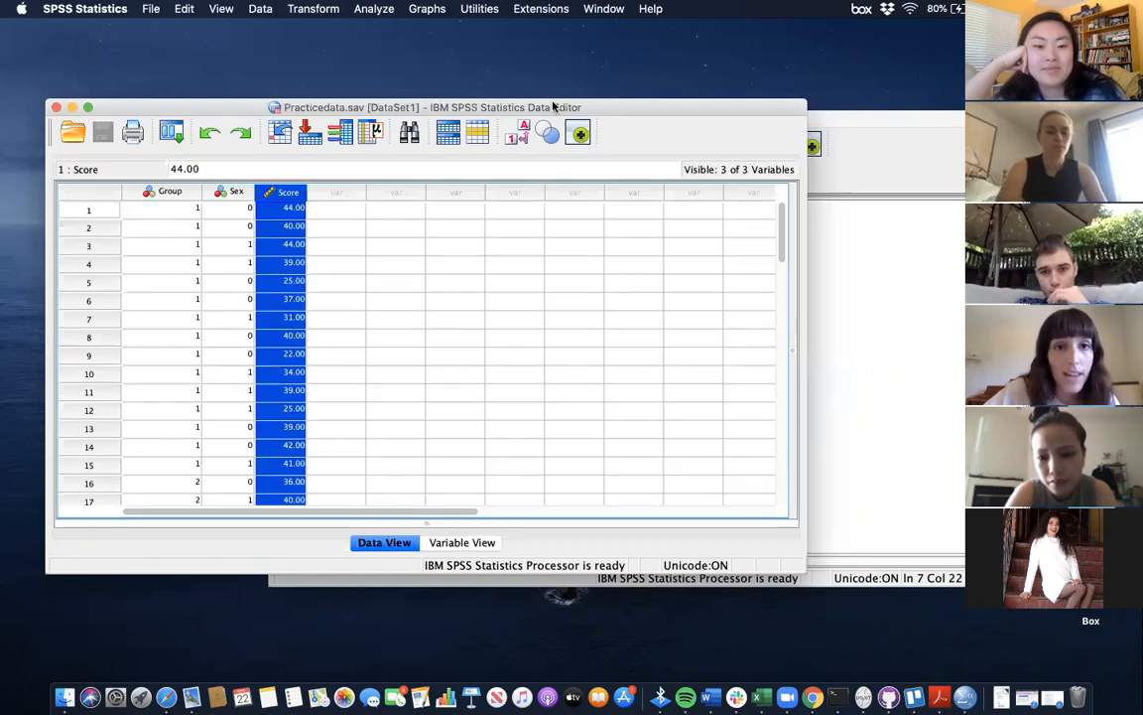
left_click_drag(554, 106, 554, 102)
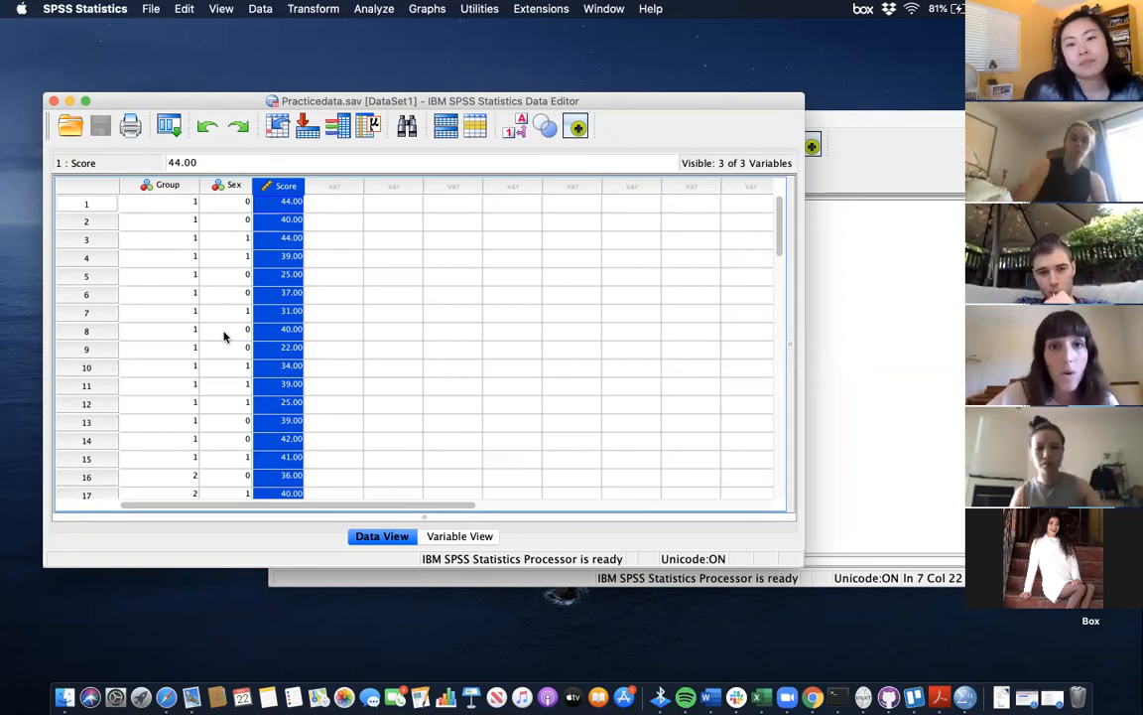
left_click(358, 14)
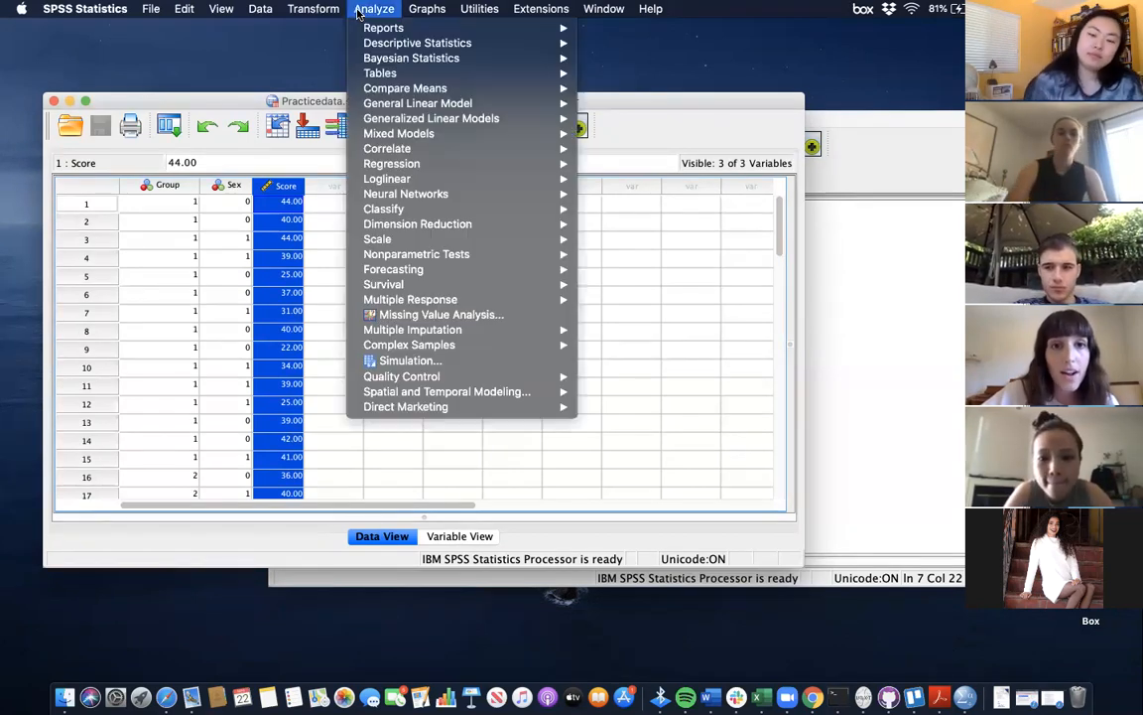
mouse_move(379, 42)
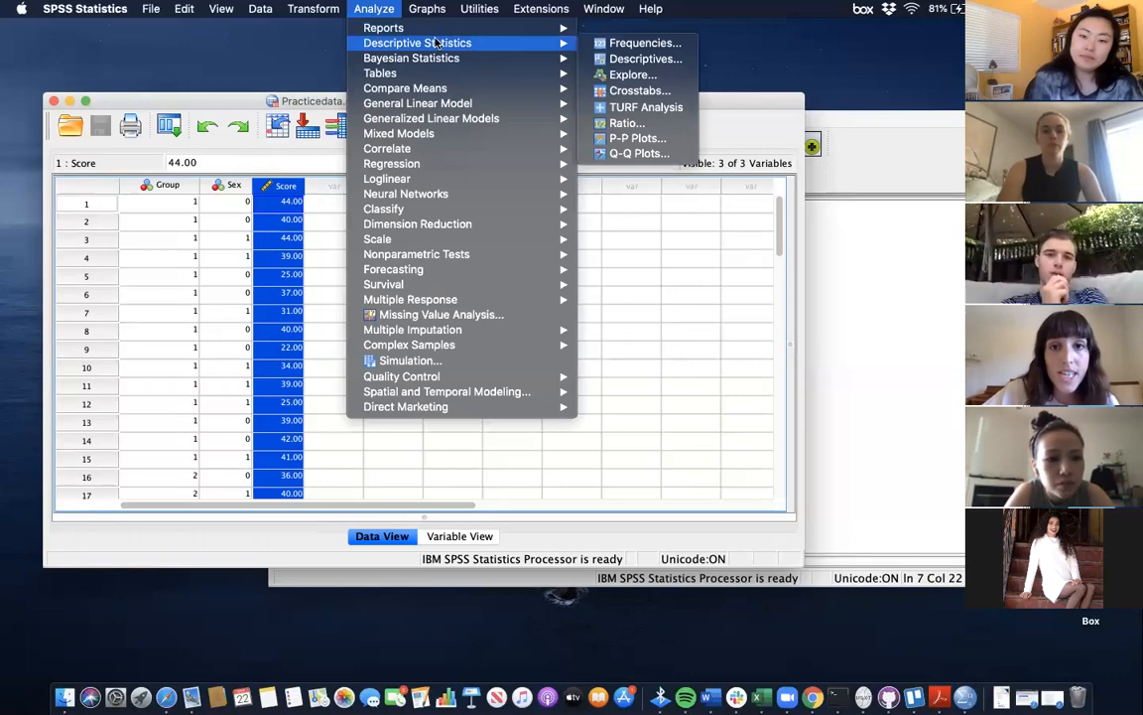
left_click(603, 76)
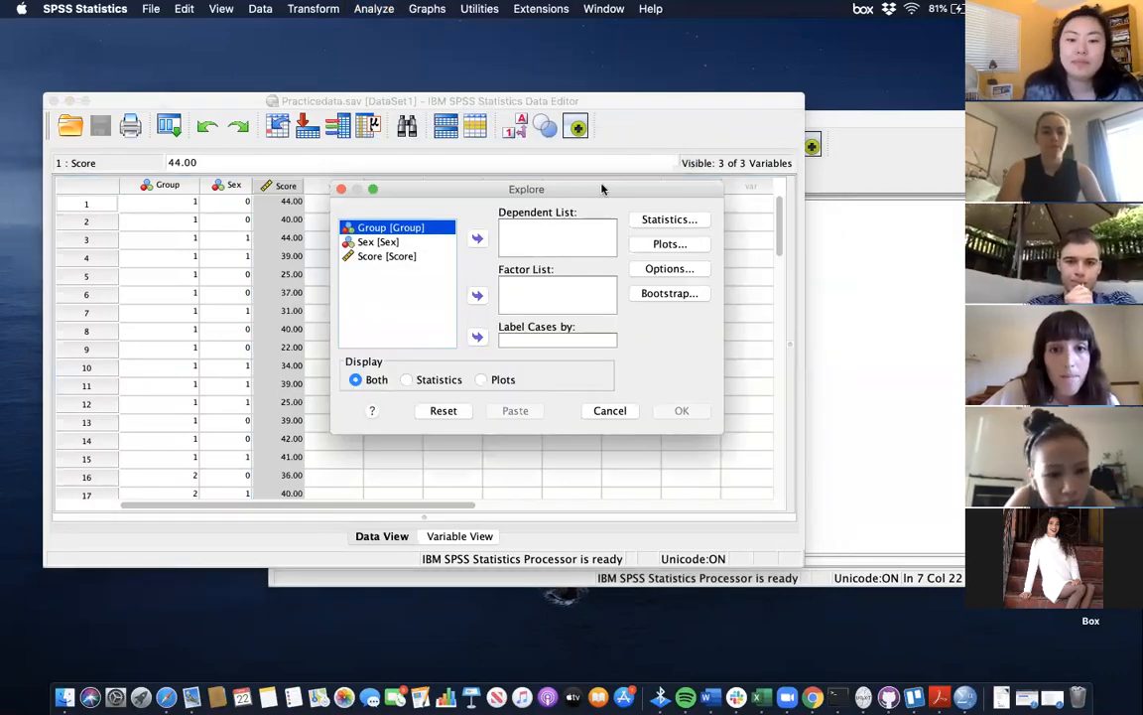
- Assign Score as the dependent variable and Group and Sex as factors in the Explore analysis
left_click(397, 256)
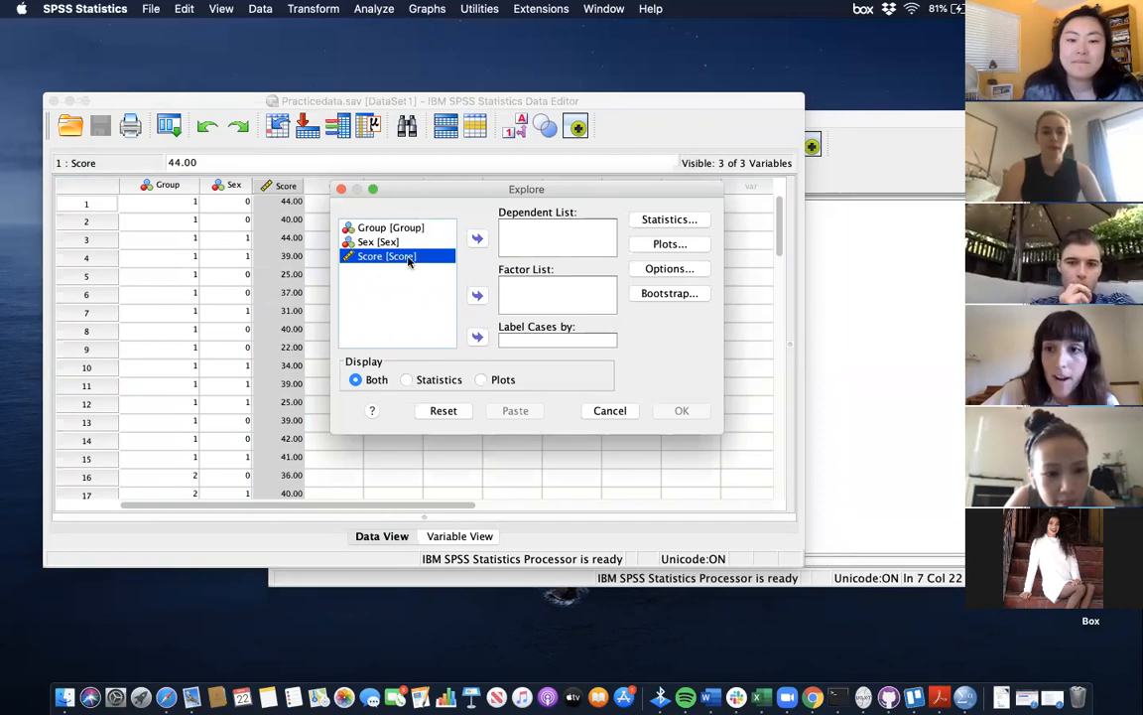
left_click(476, 239)
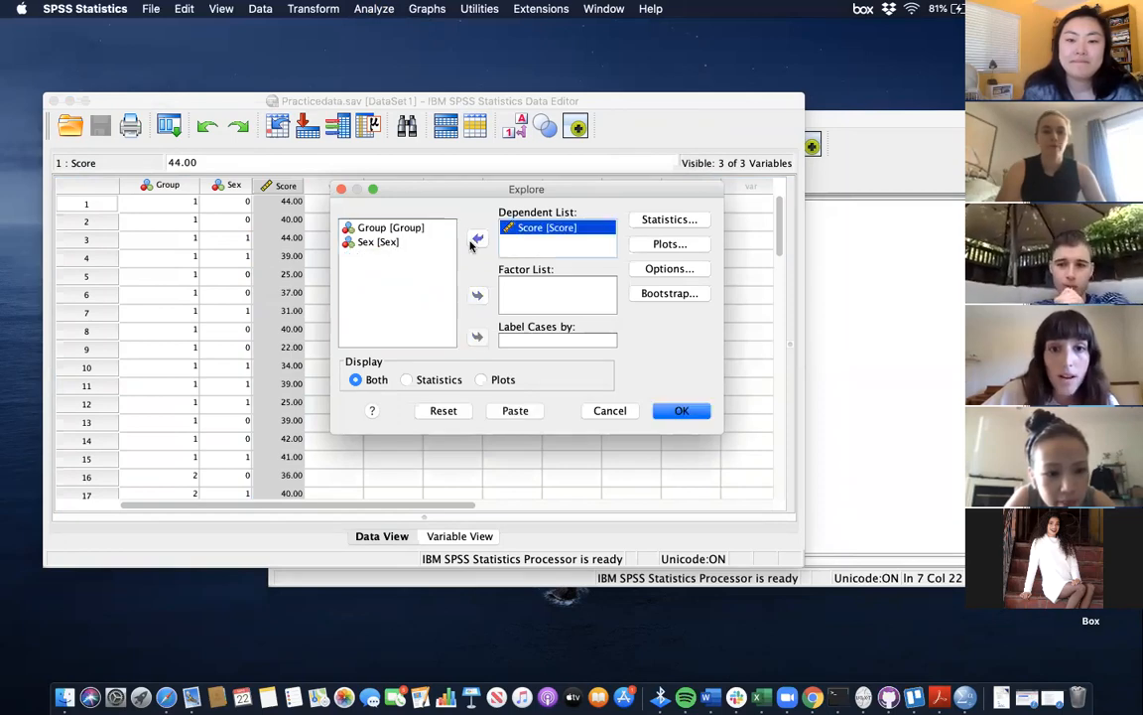
left_click(419, 230)
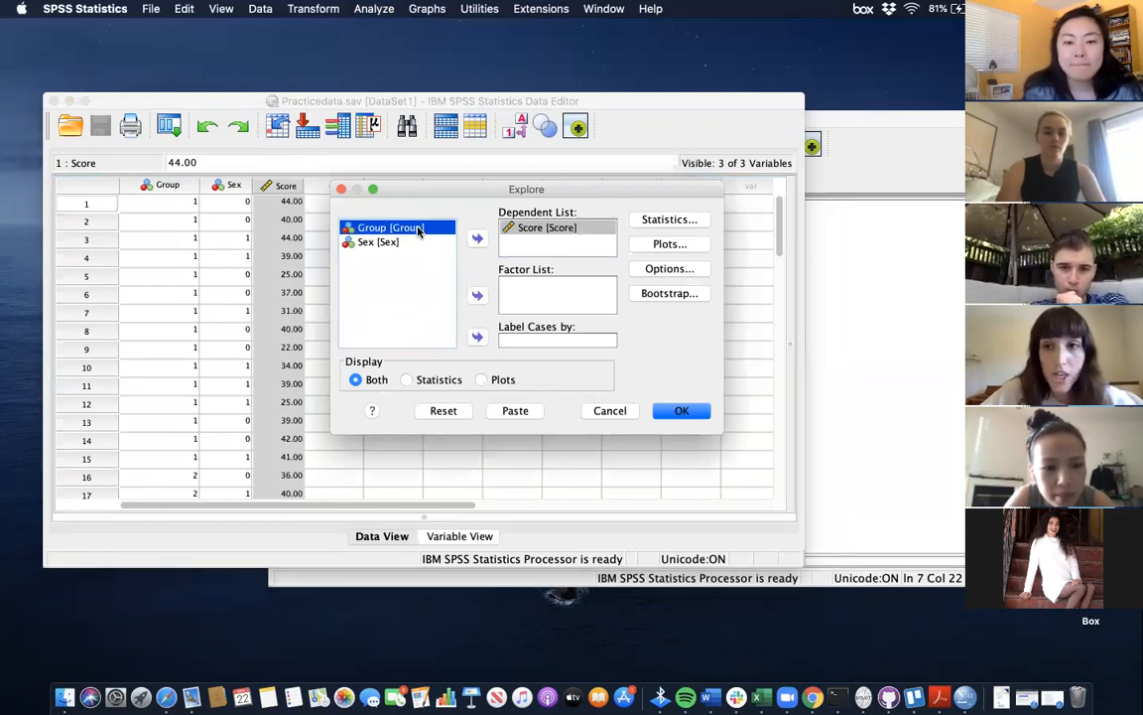
left_click(377, 244, "shift")
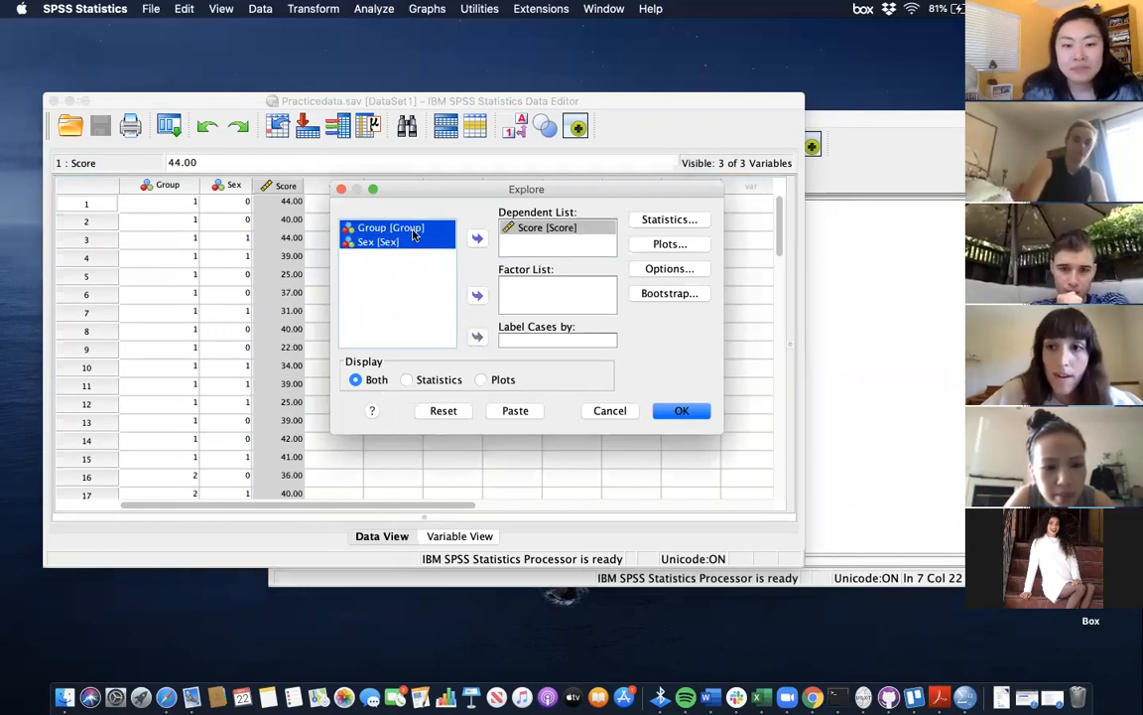
left_click(477, 296)
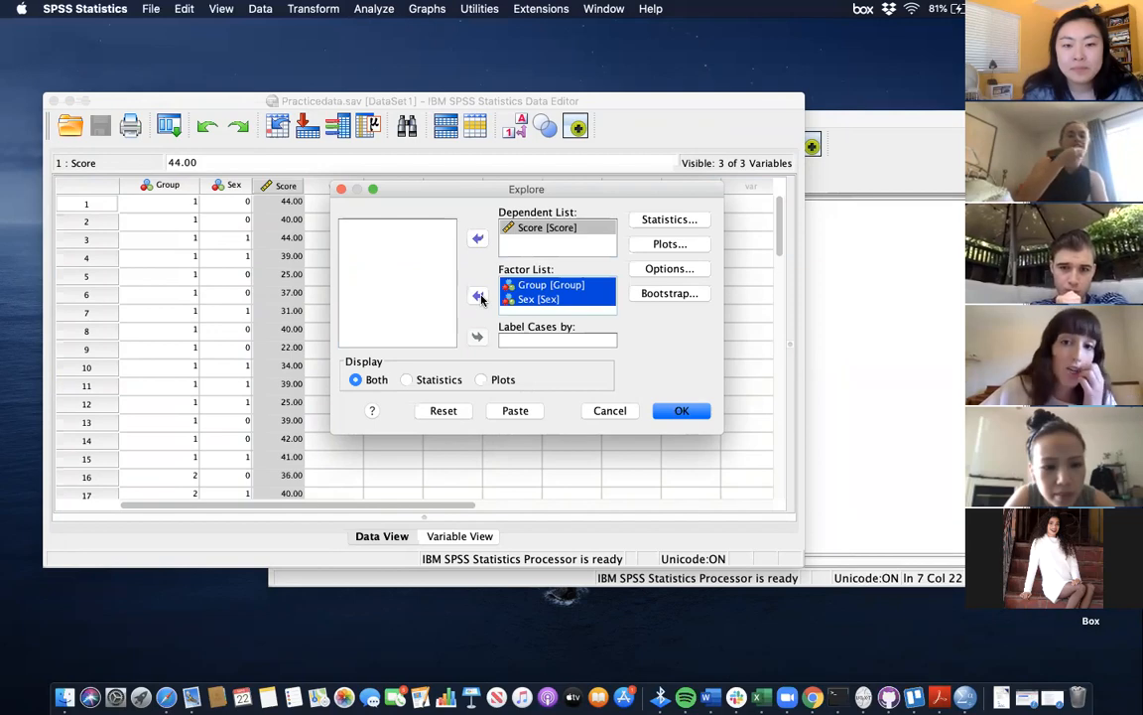
- Keep descriptives with a 95% confidence interval, and request histograms instead of stem-and-leaf plots plus normality plots with tests
left_click(676, 220)
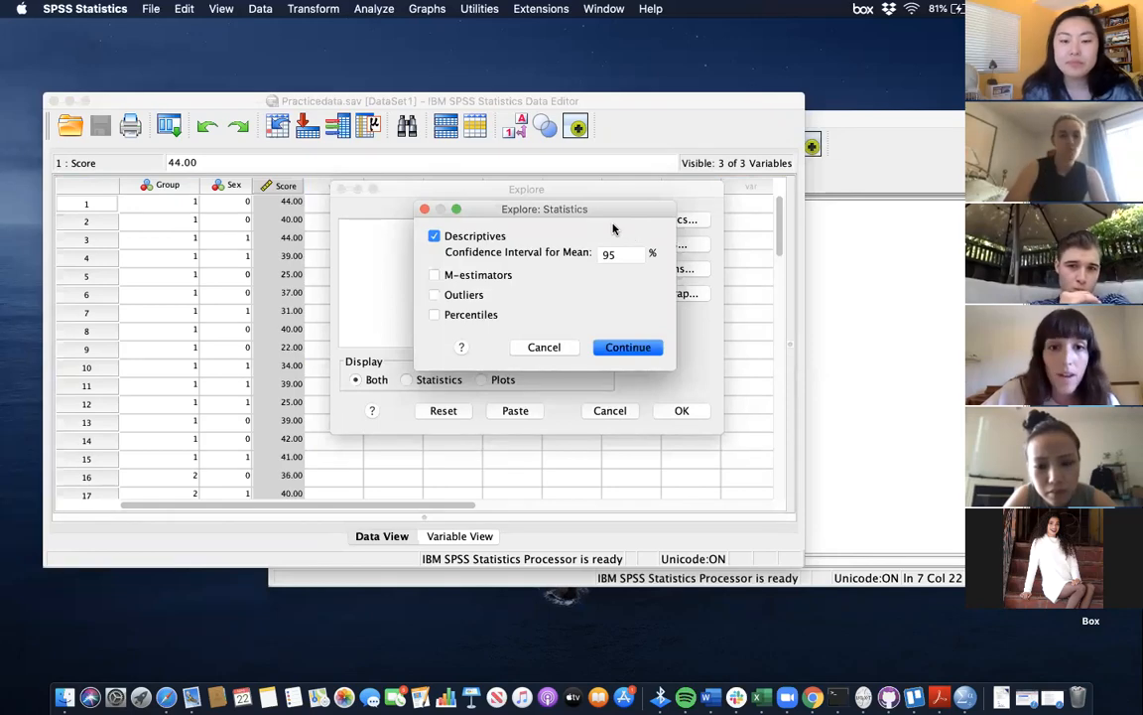
left_click(612, 349)
left_click(685, 244)
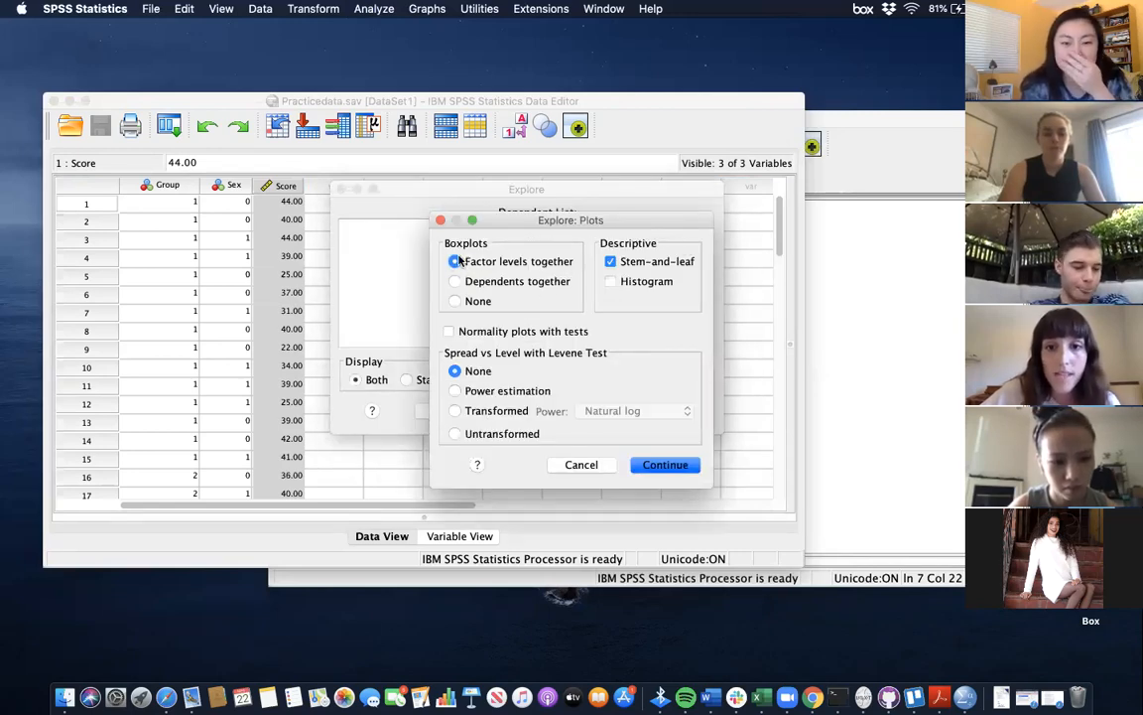
left_click(610, 262)
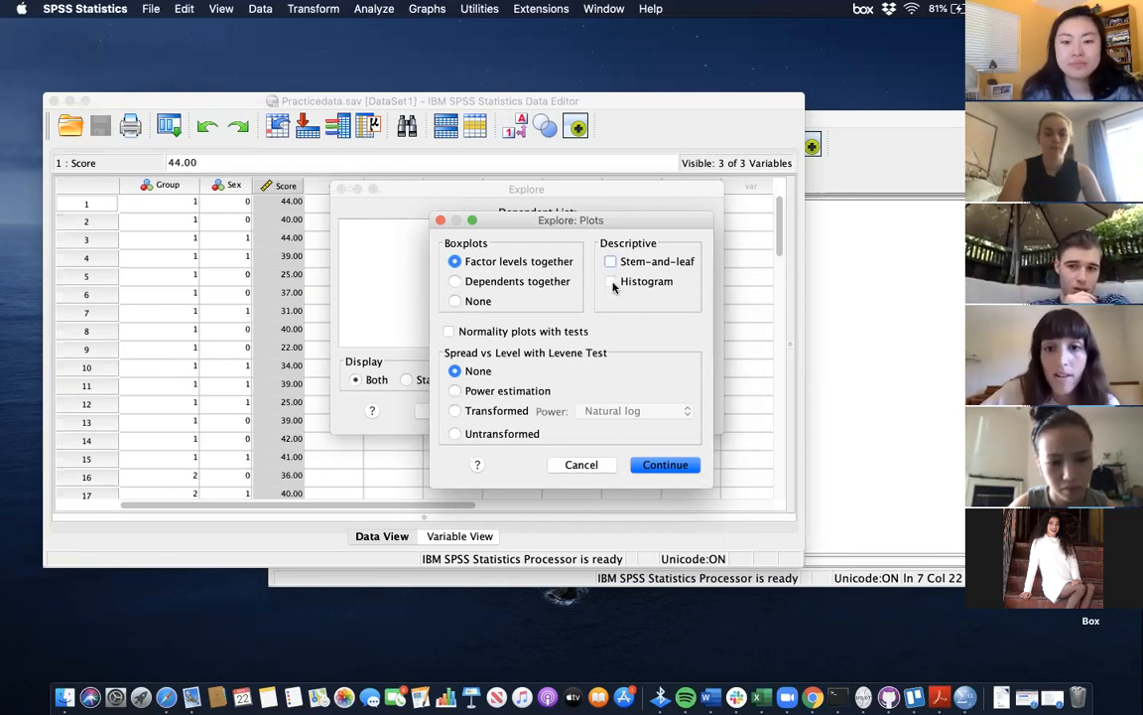
left_click(610, 282)
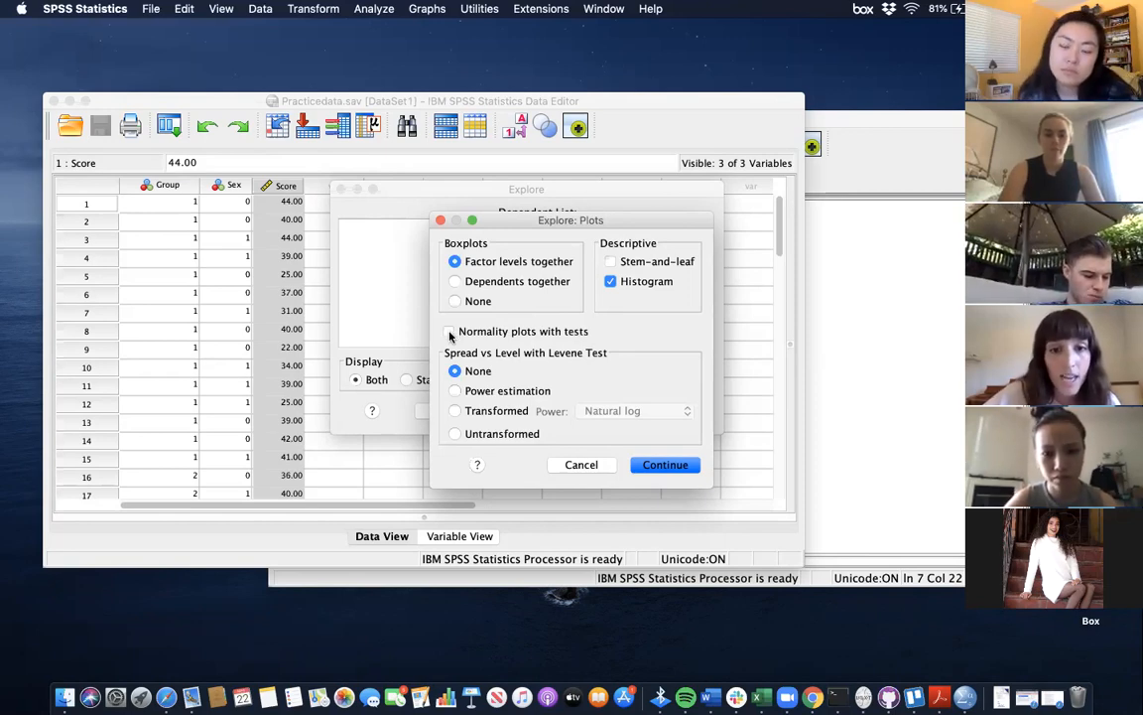
left_click(665, 464)
- Review the Explore options and run the analysis, repositioning the output window over the data
left_click(693, 268)
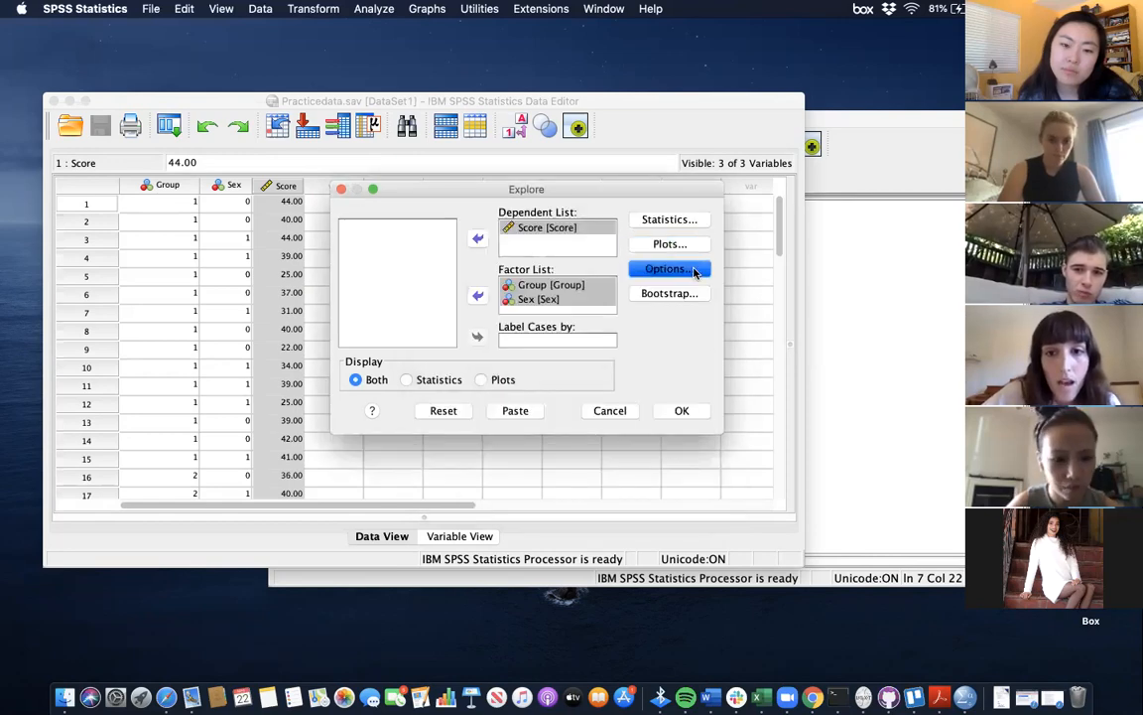
left_click(572, 398)
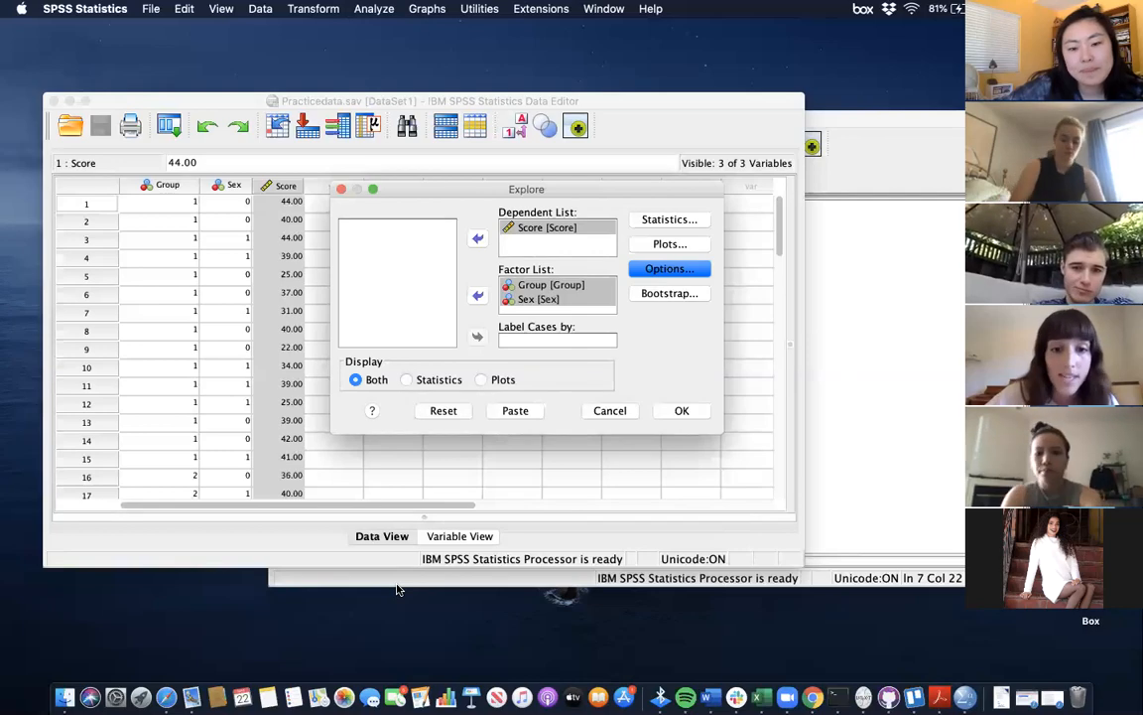
left_click(684, 411)
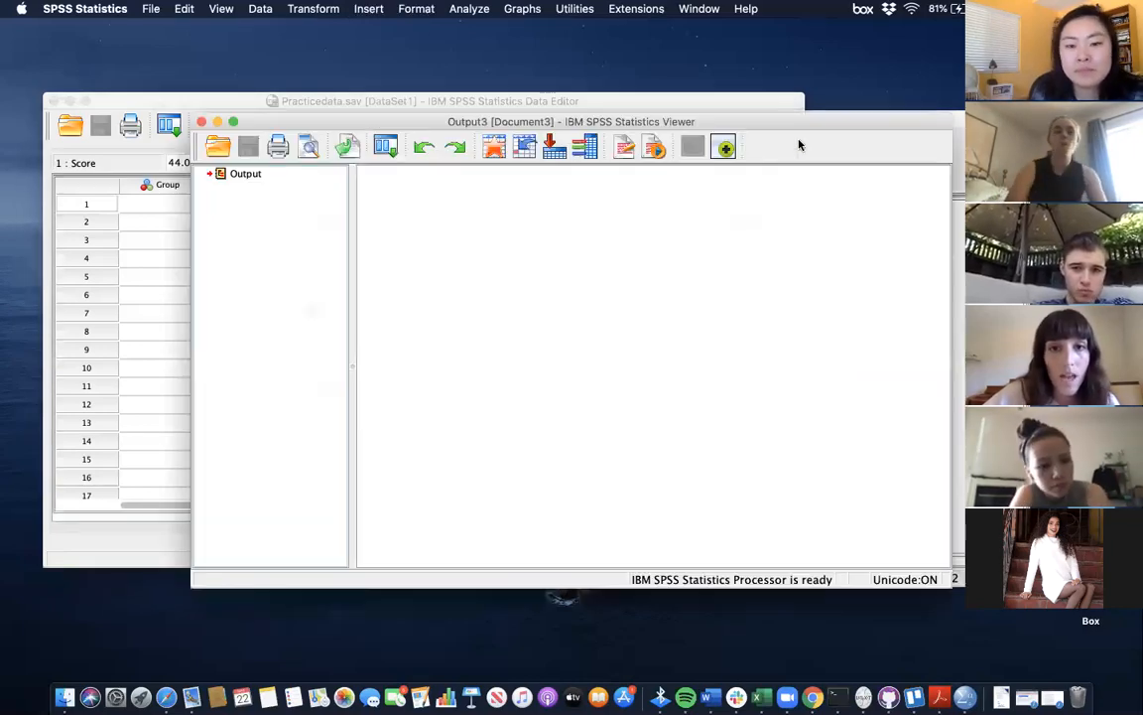
left_click_drag(783, 127, 725, 121)
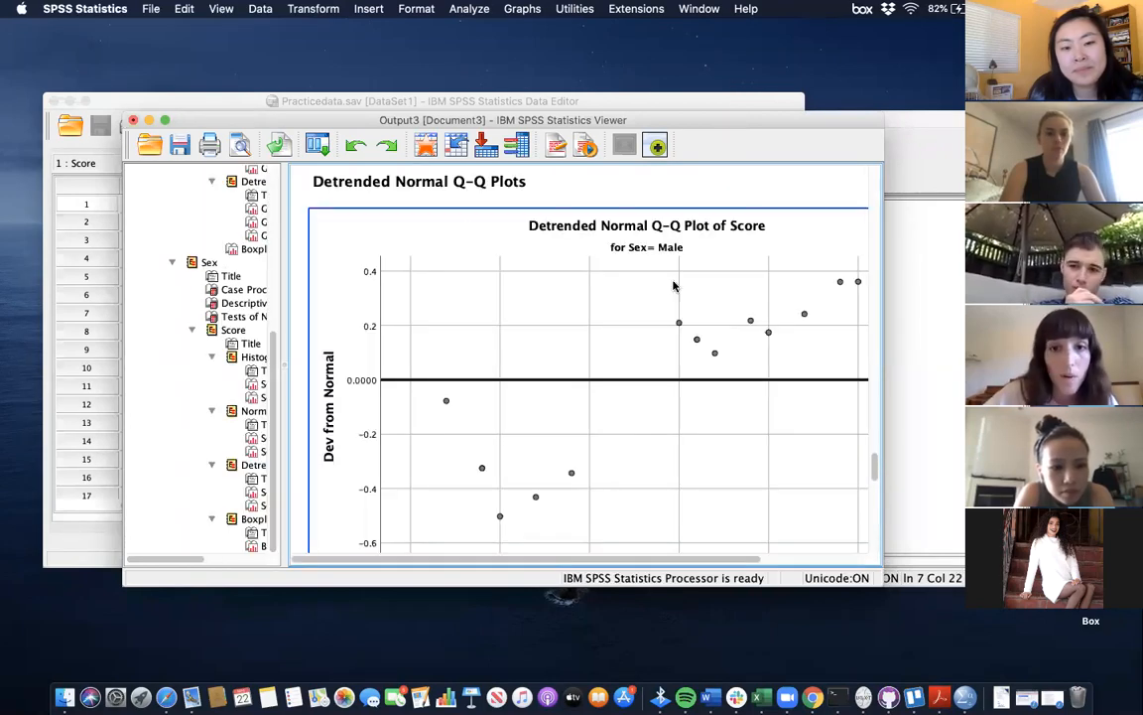
- Examine the start of the Explore output, including the command syntax and the Case Processing Summary by Group
scroll(676, 287, "up", 10)
scroll(673, 286, "up", 10)
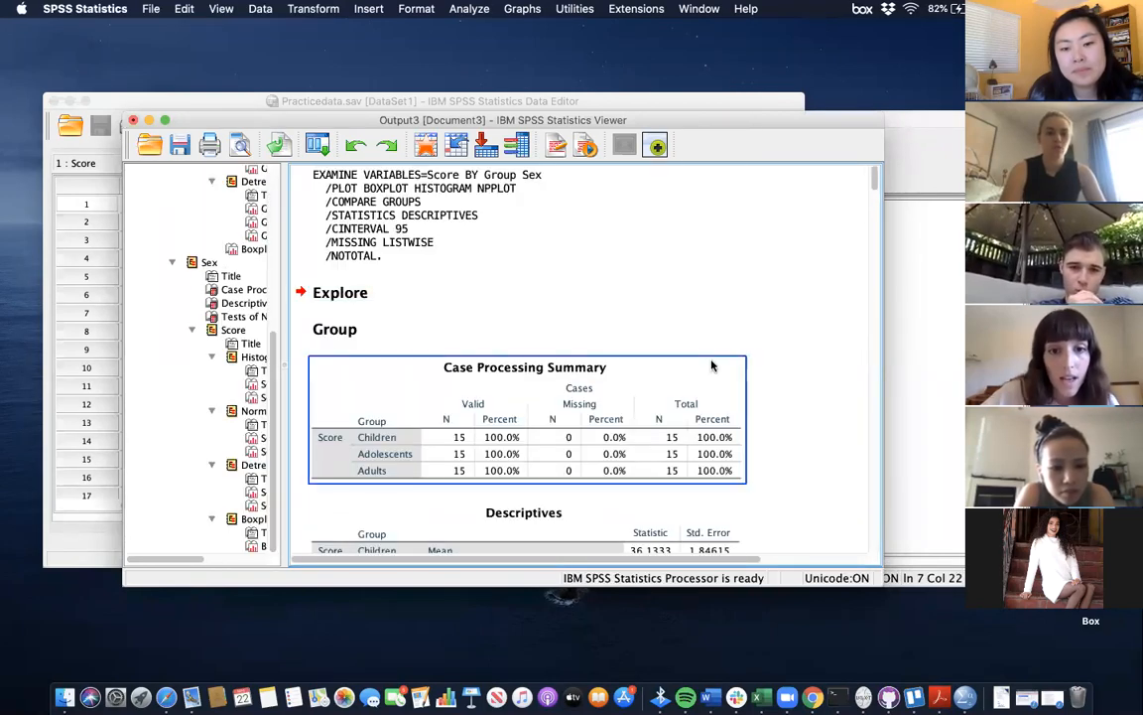
scroll(710, 365, "down", 2)
scroll(711, 365, "up", 2)
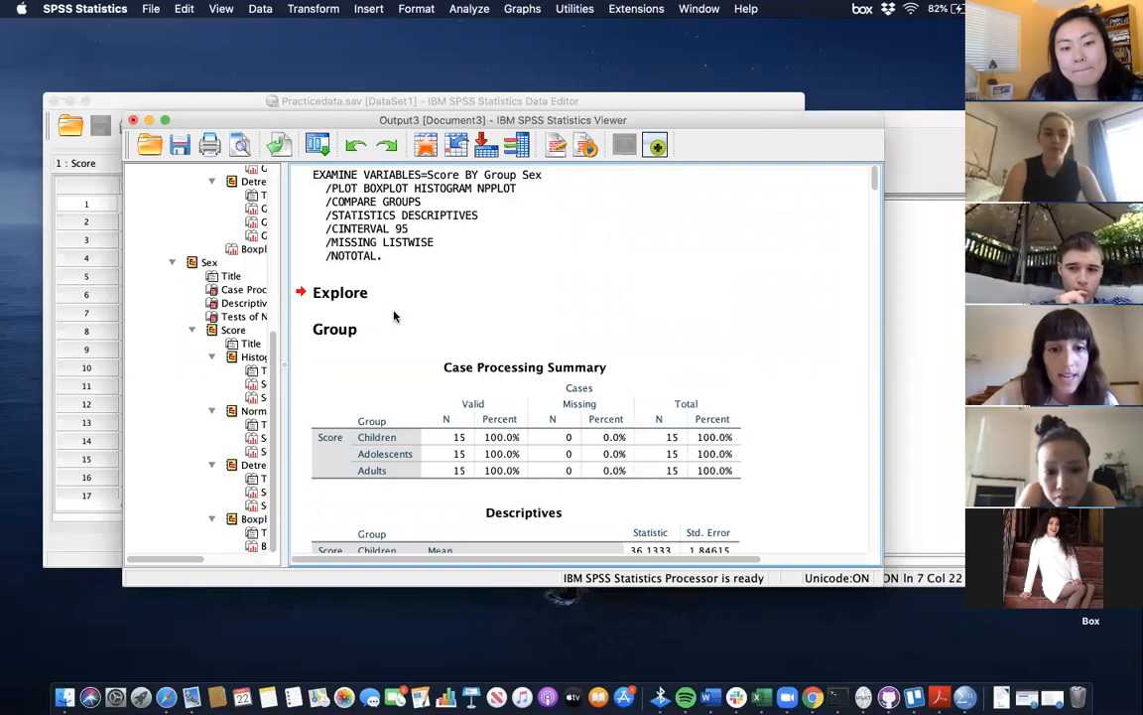
scroll(394, 298, "down", 1)
scroll(354, 278, "down", 1)
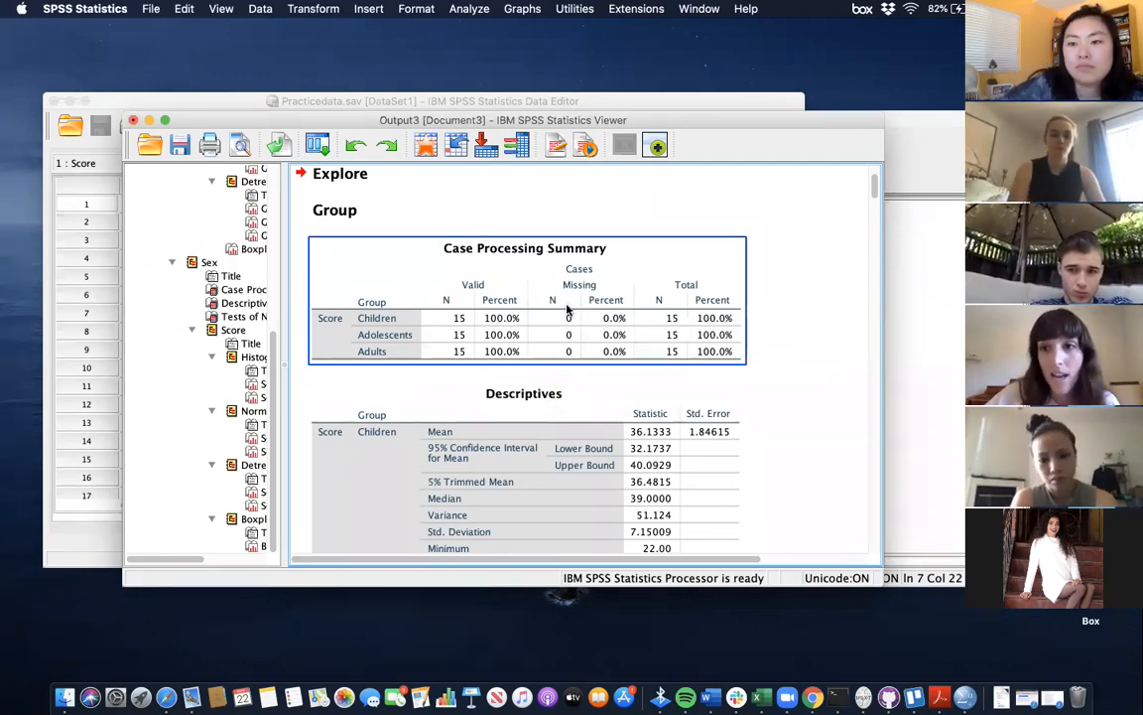
- Examine the Descriptives table of Score for Children, Adolescents and Adults, comparing the statistics across the groups
scroll(568, 312, "down", 3)
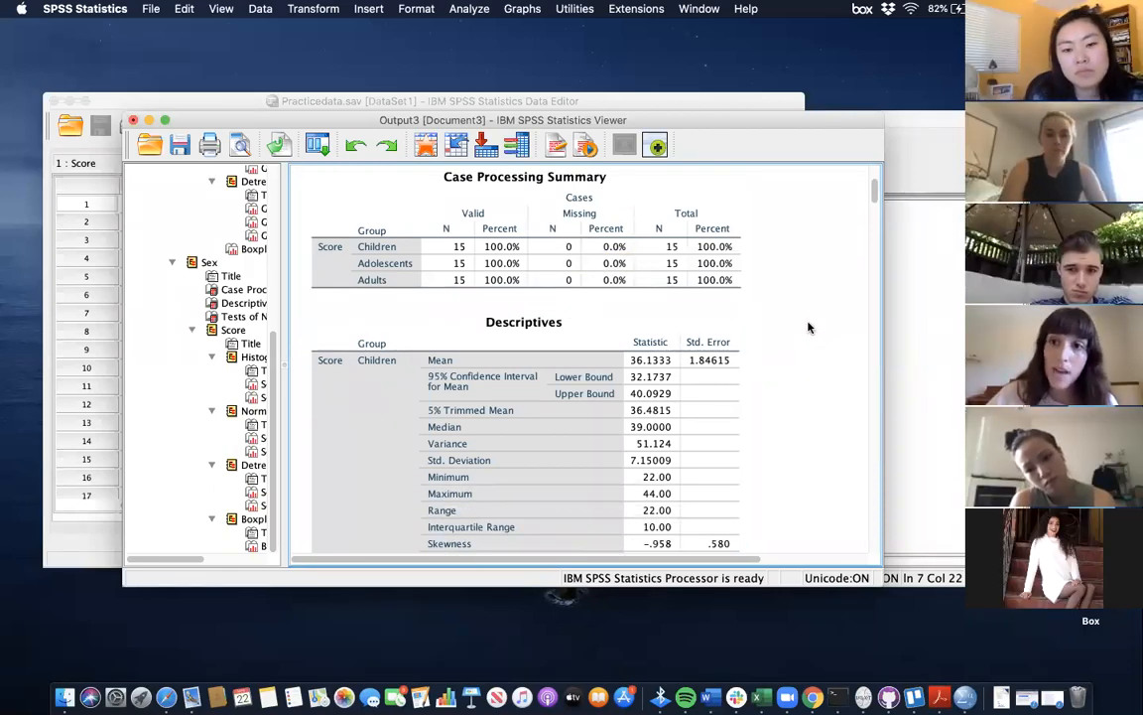
scroll(809, 329, "down", 7)
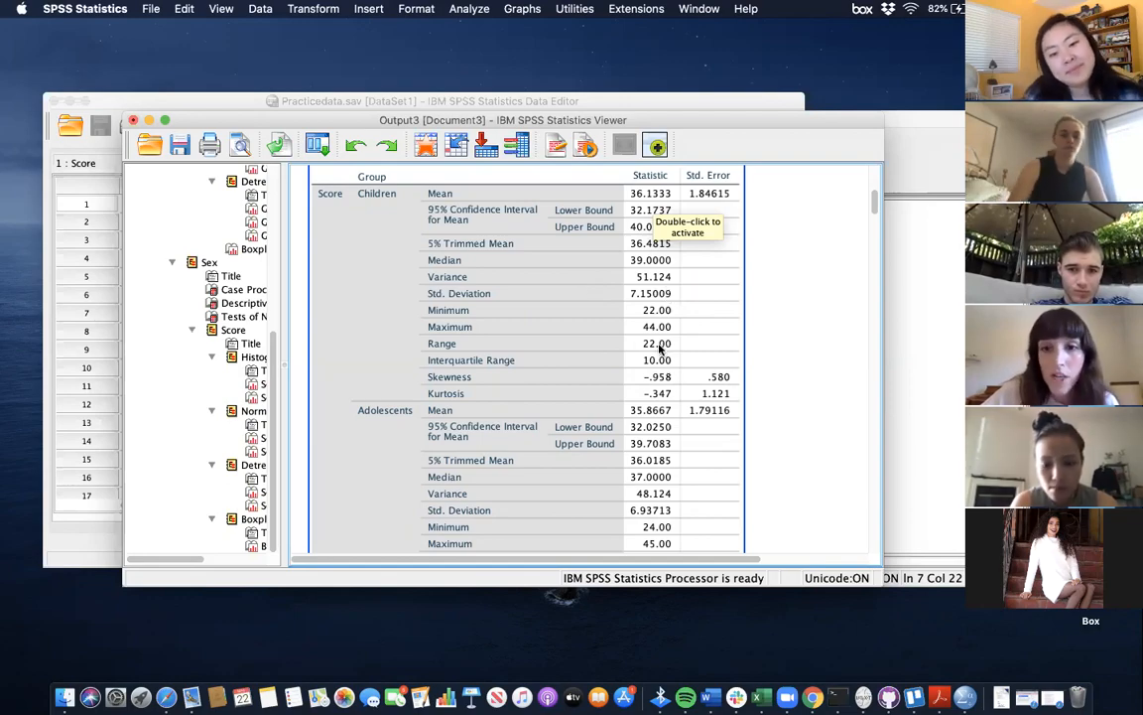
scroll(660, 350, "down", 3)
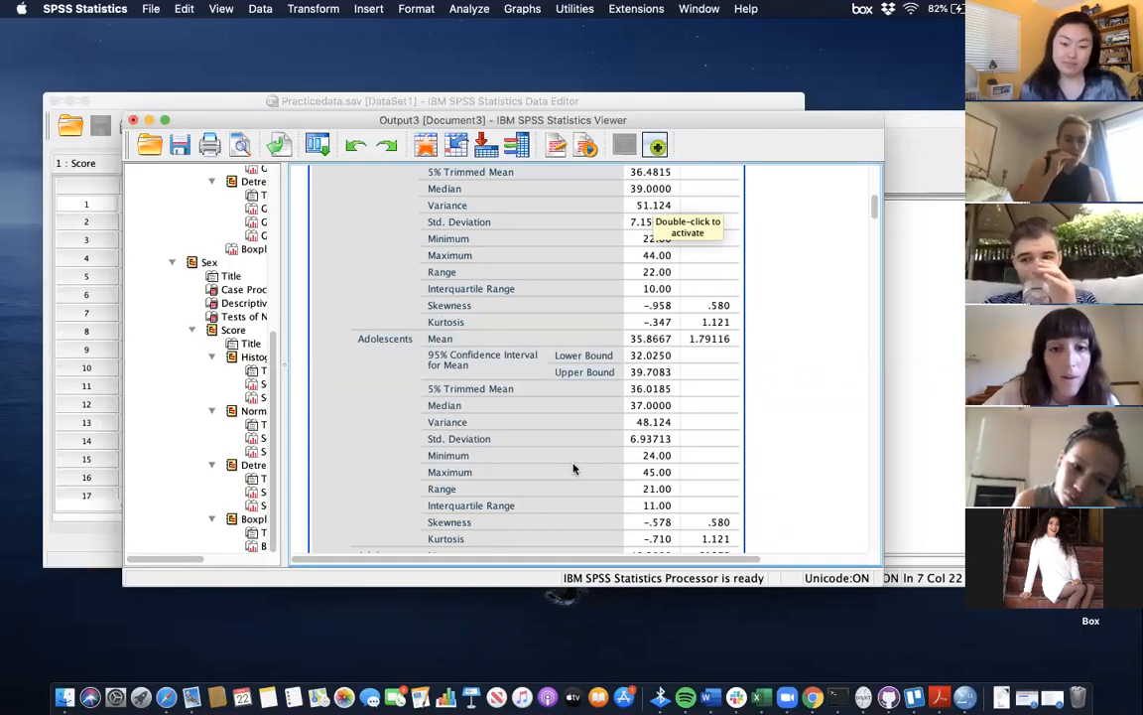
scroll(574, 480, "down", 4)
scroll(574, 479, "down", 1)
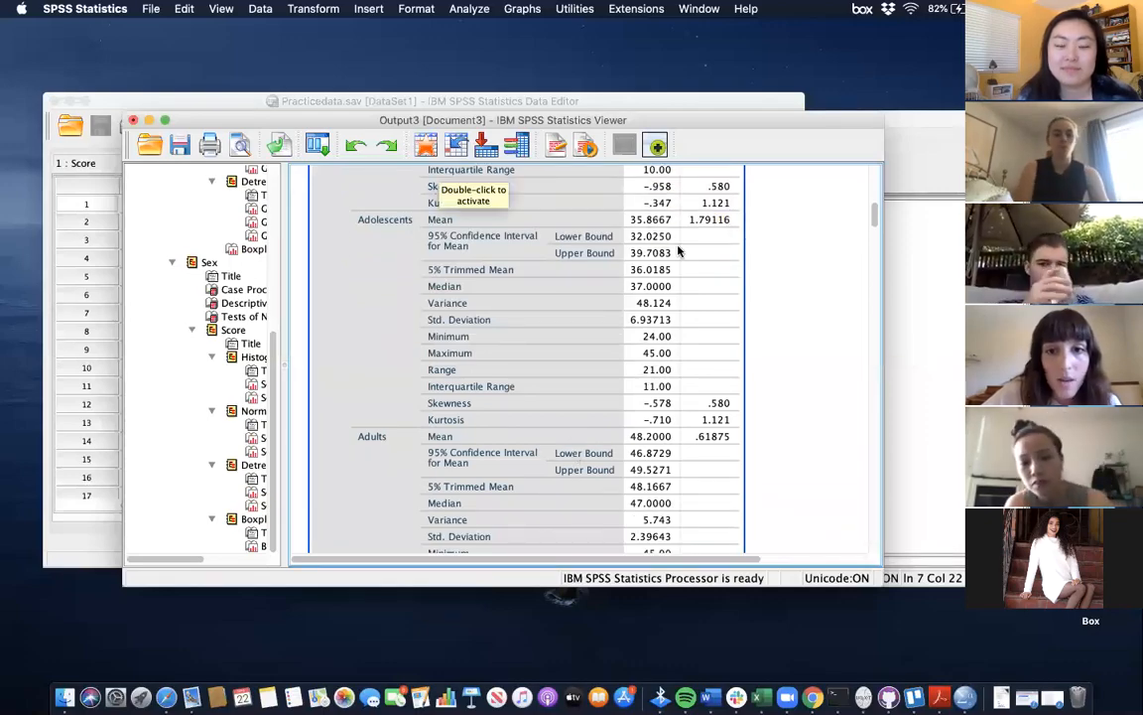
left_click(770, 255)
scroll(770, 255, "up", 10)
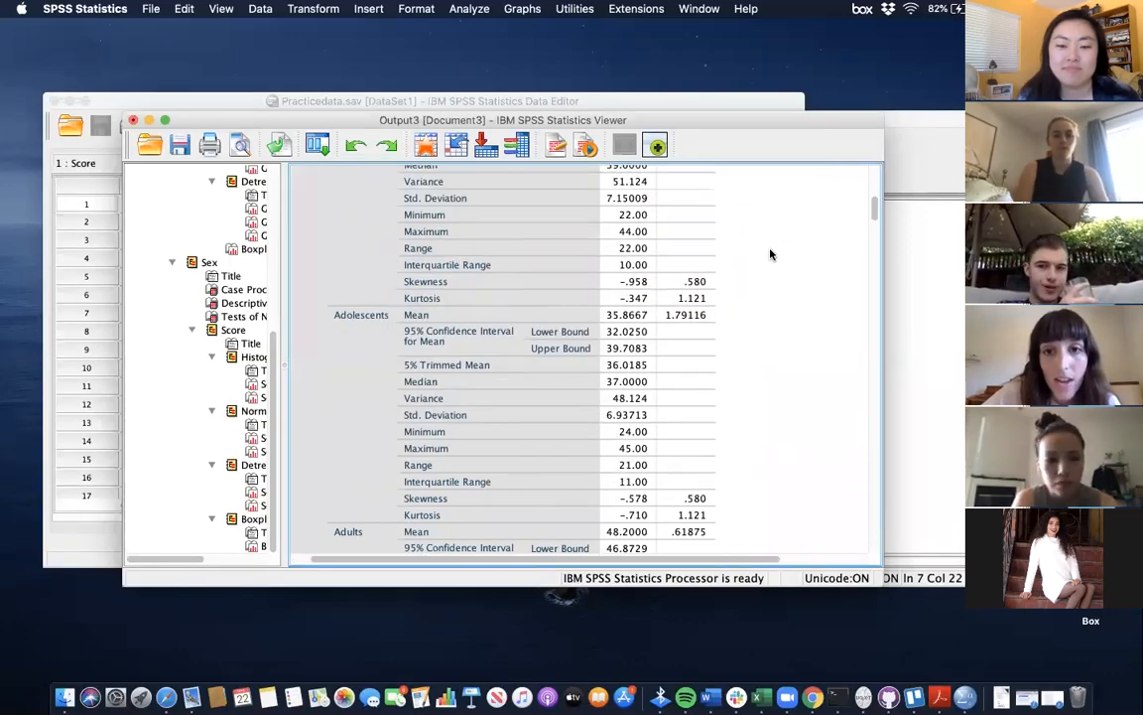
left_click(681, 248)
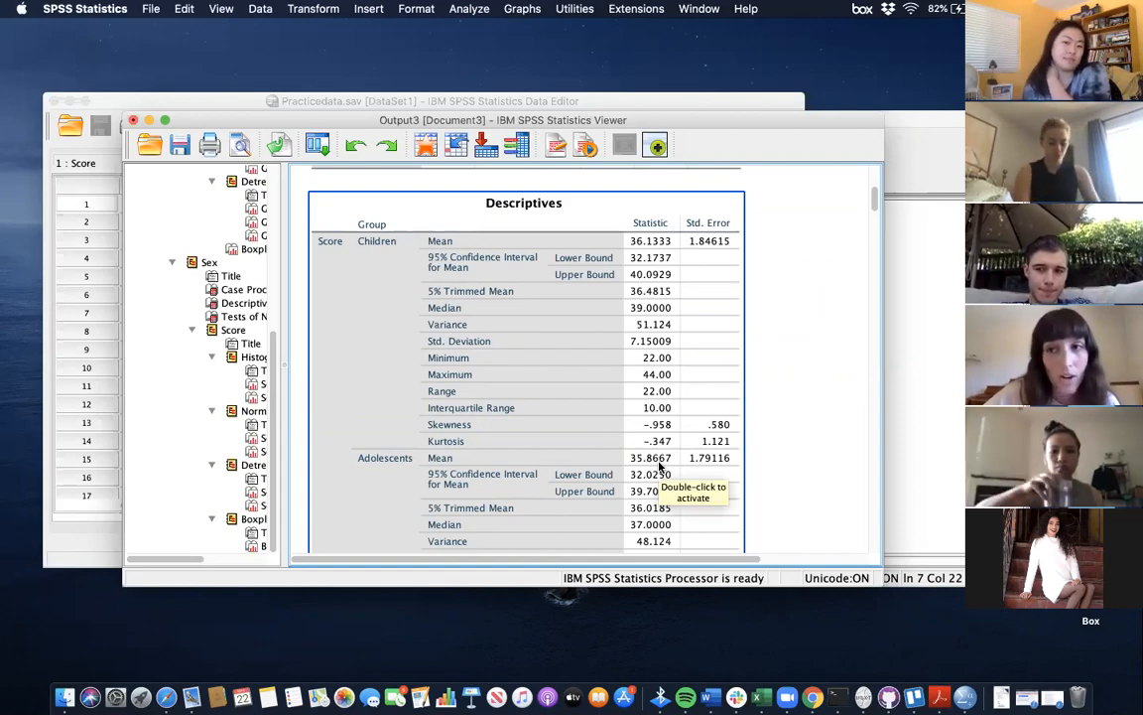
- Compare the Score means and the spread between Children, Adolescents and Adults in the Descriptives table
scroll(659, 466, "down", 3)
scroll(659, 465, "down", 4)
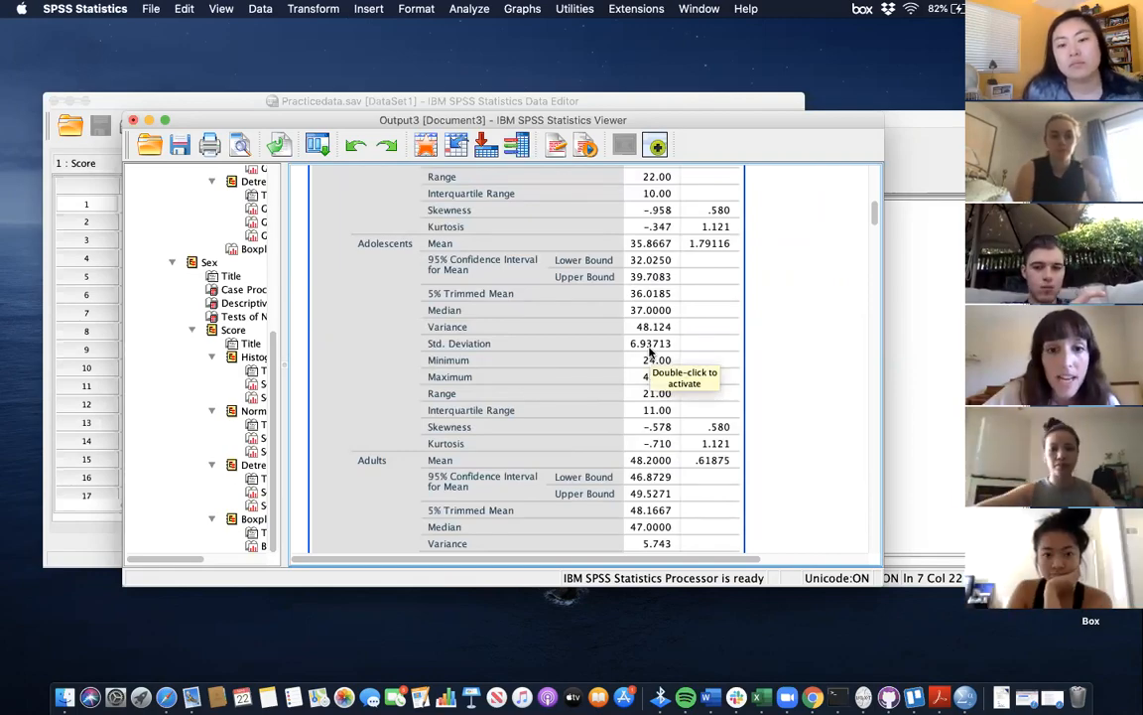
left_click(833, 409)
left_click(731, 384)
scroll(731, 384, "up", 1)
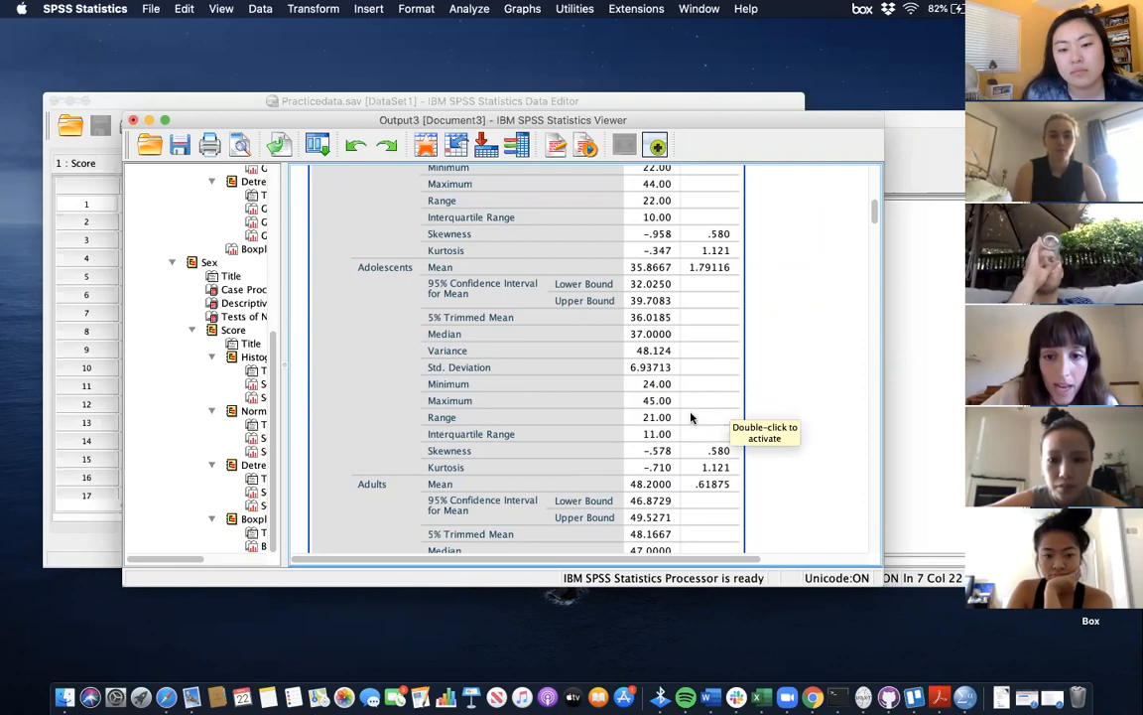
scroll(757, 395, "up", 2)
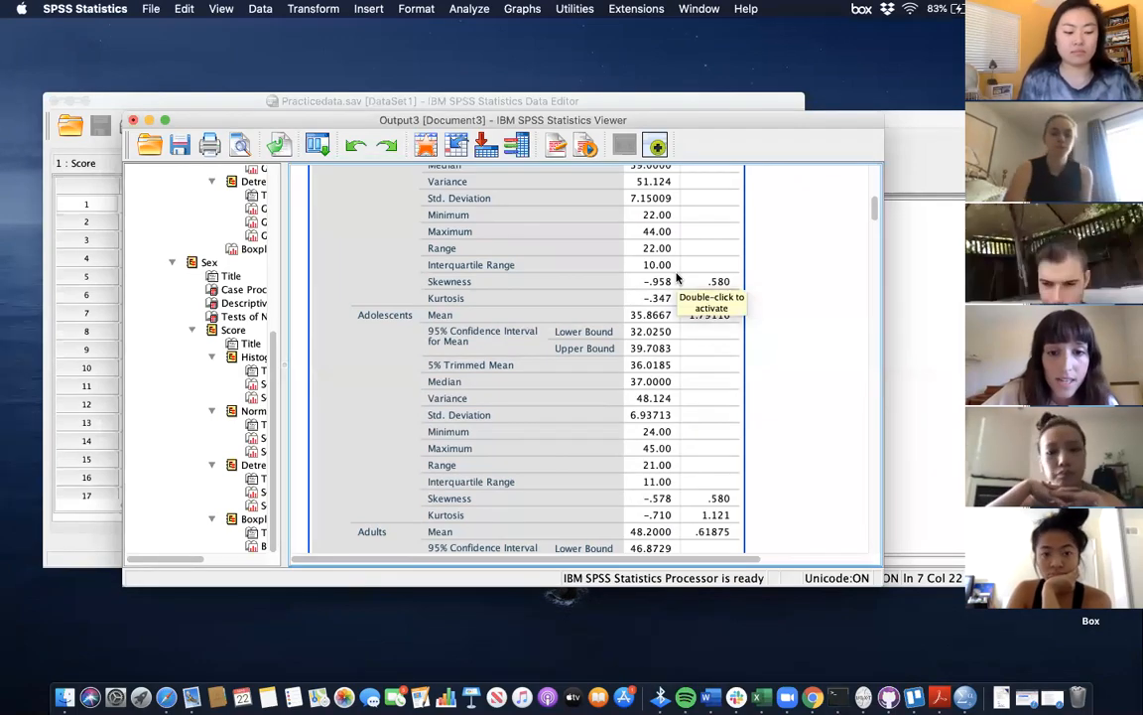
scroll(678, 277, "down", 5)
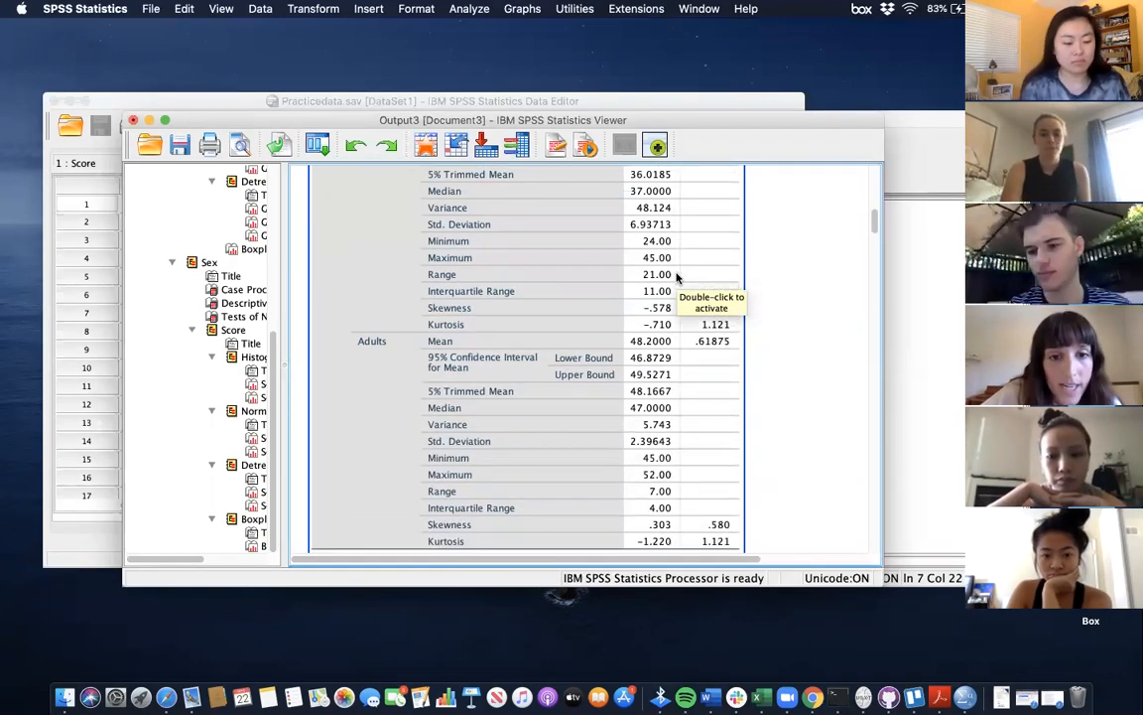
scroll(678, 278, "down", 3)
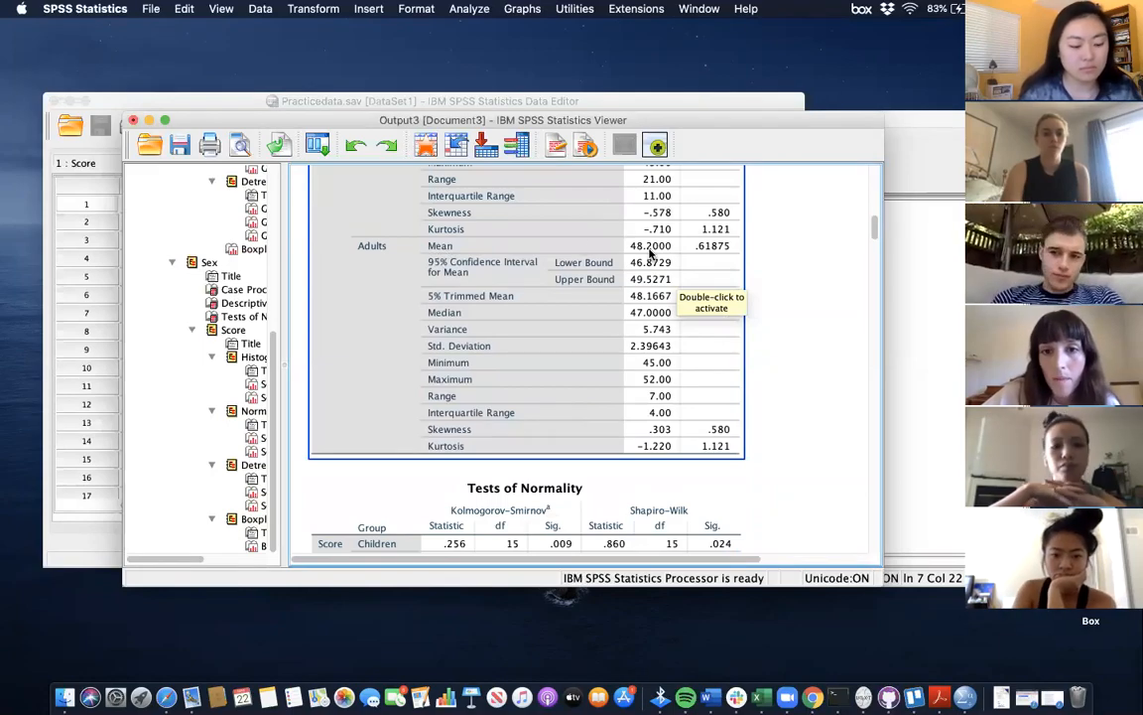
scroll(650, 253, "up", 6)
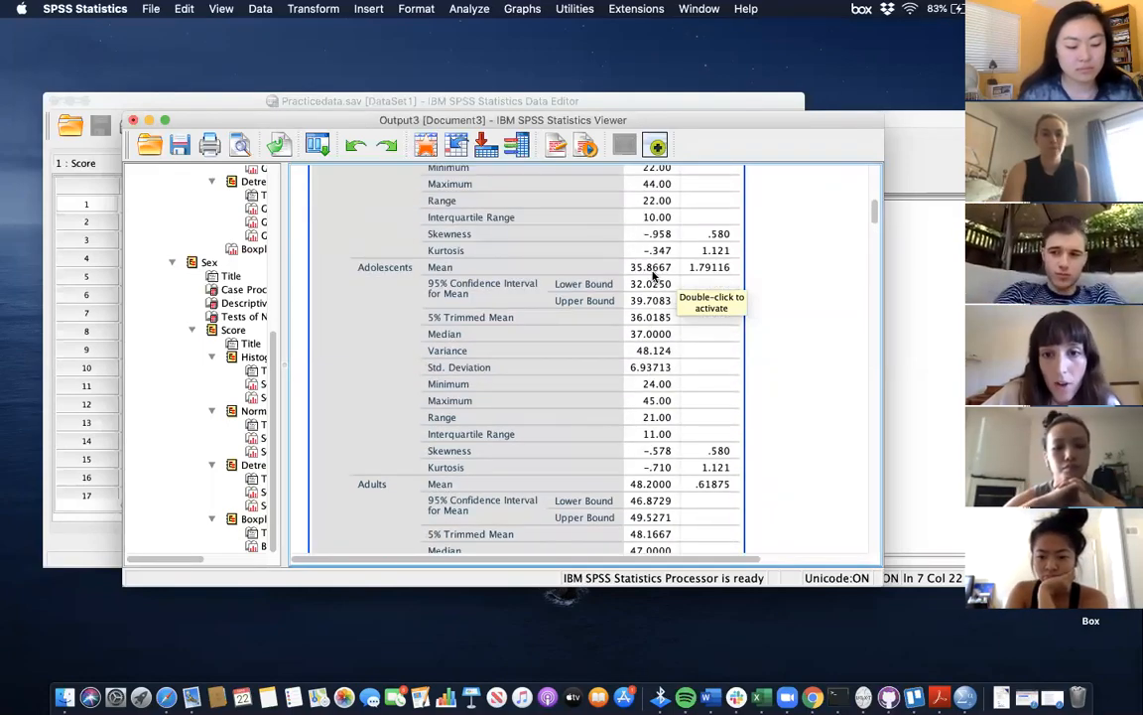
scroll(652, 276, "up", 5)
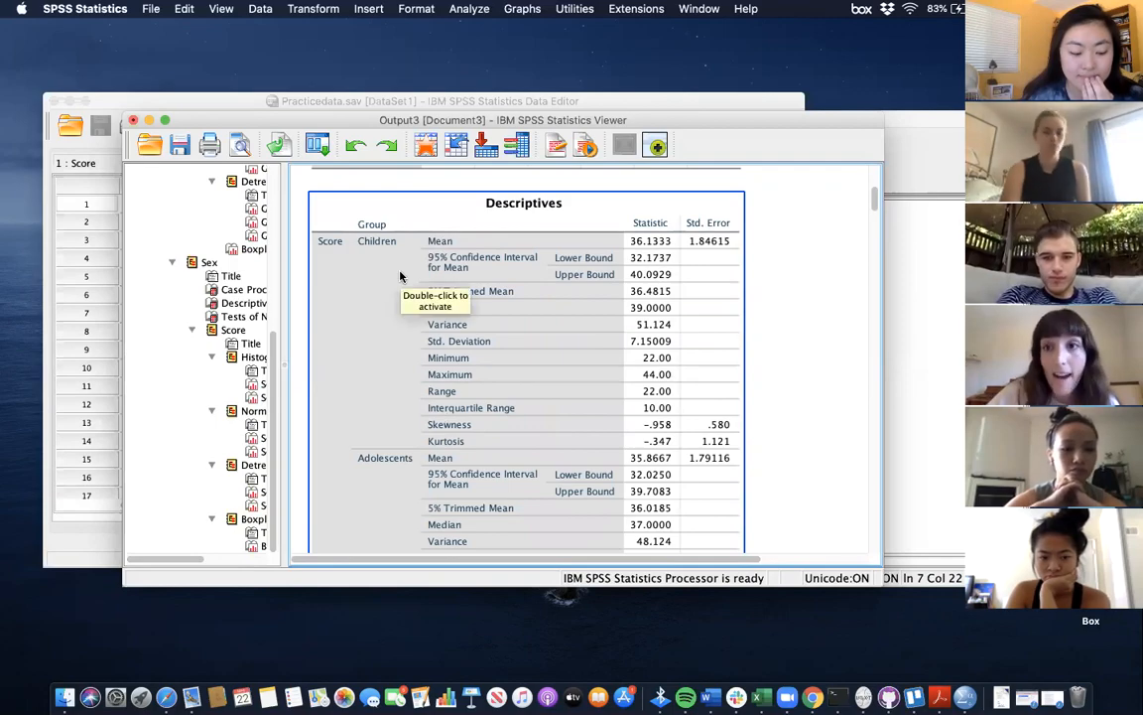
- Examine the Tests of Normality table by Group, reading the Kolmogorov-Smirnov and Shapiro-Wilk significance values for each age group
scroll(517, 374, "down", 10)
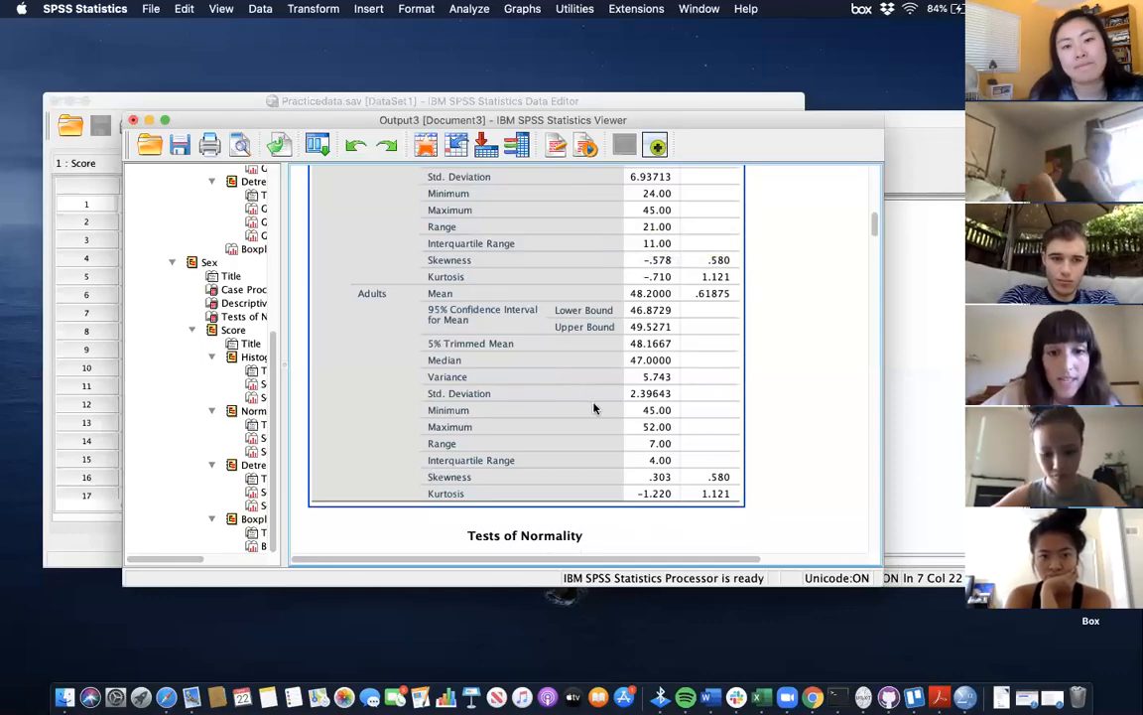
scroll(593, 408, "down", 5)
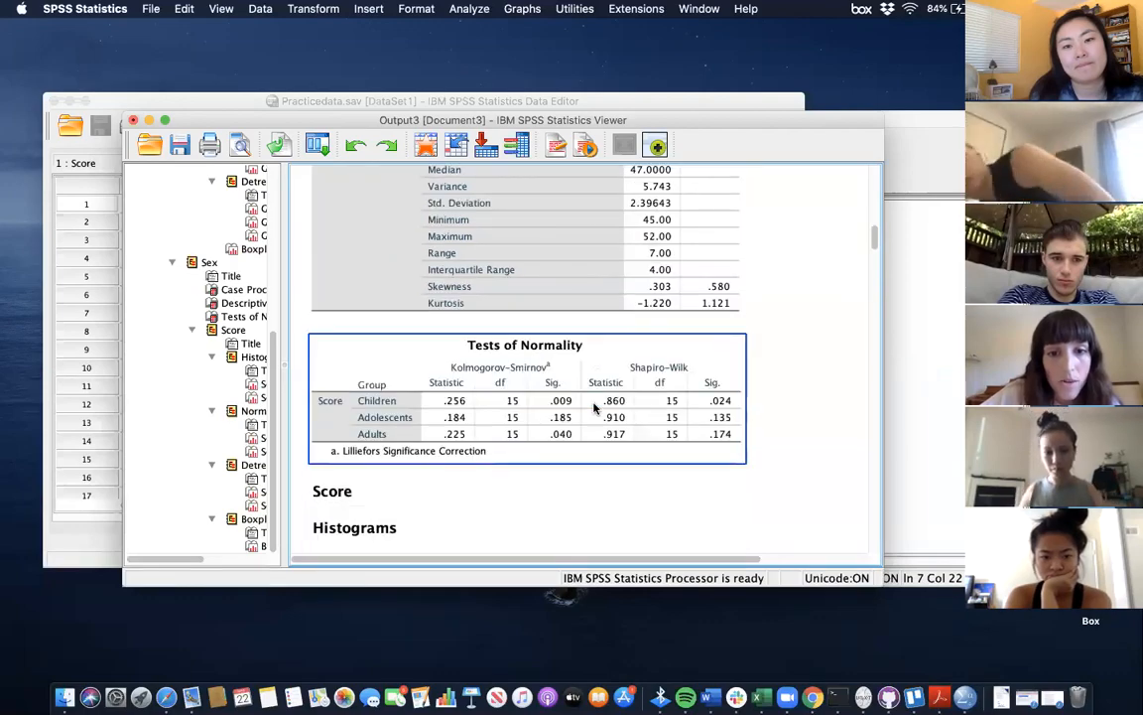
scroll(593, 408, "down", 1)
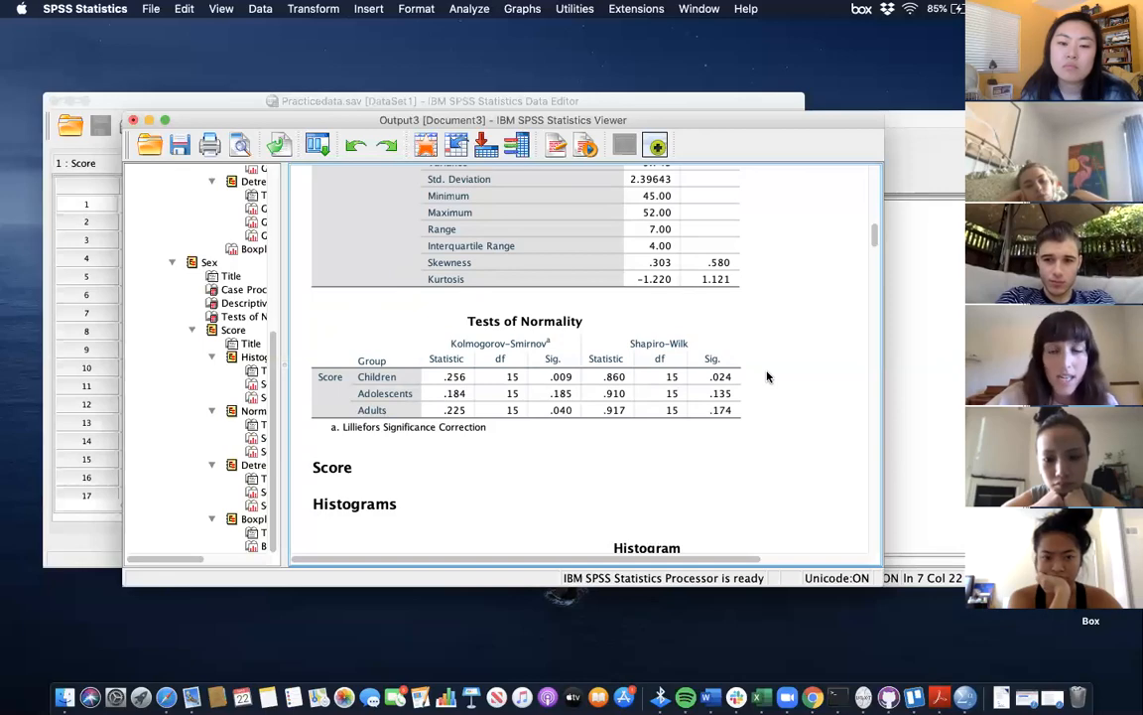
left_click(709, 386)
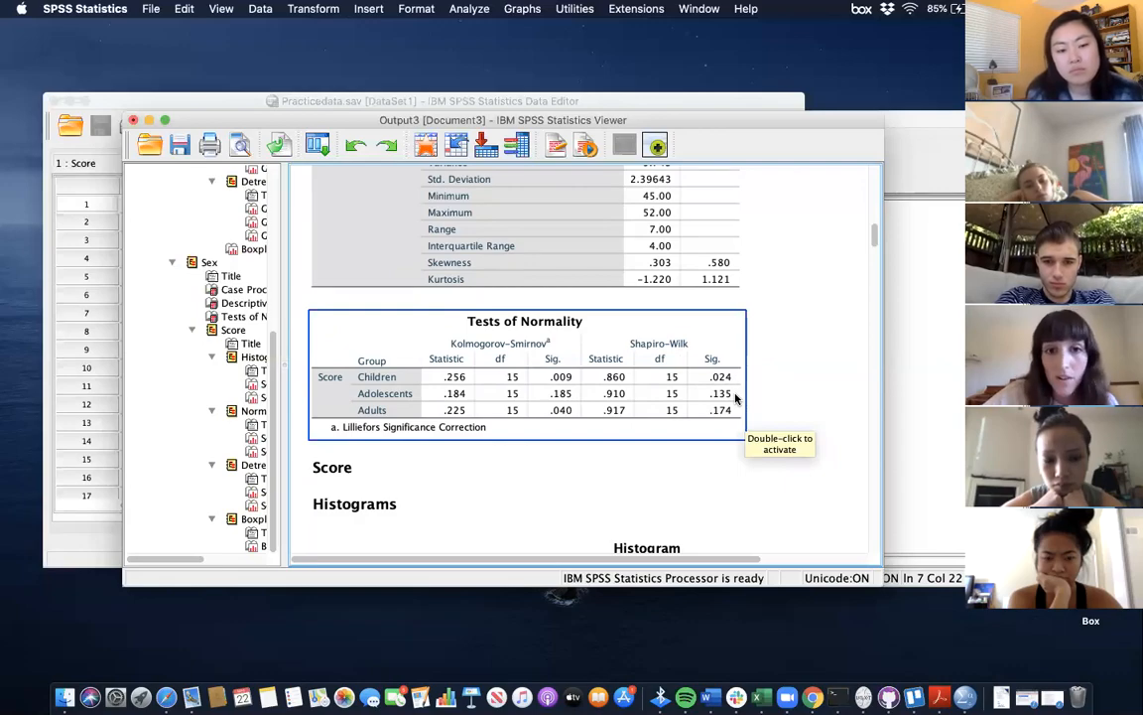
left_click(799, 265)
left_click(747, 367)
left_click(767, 348)
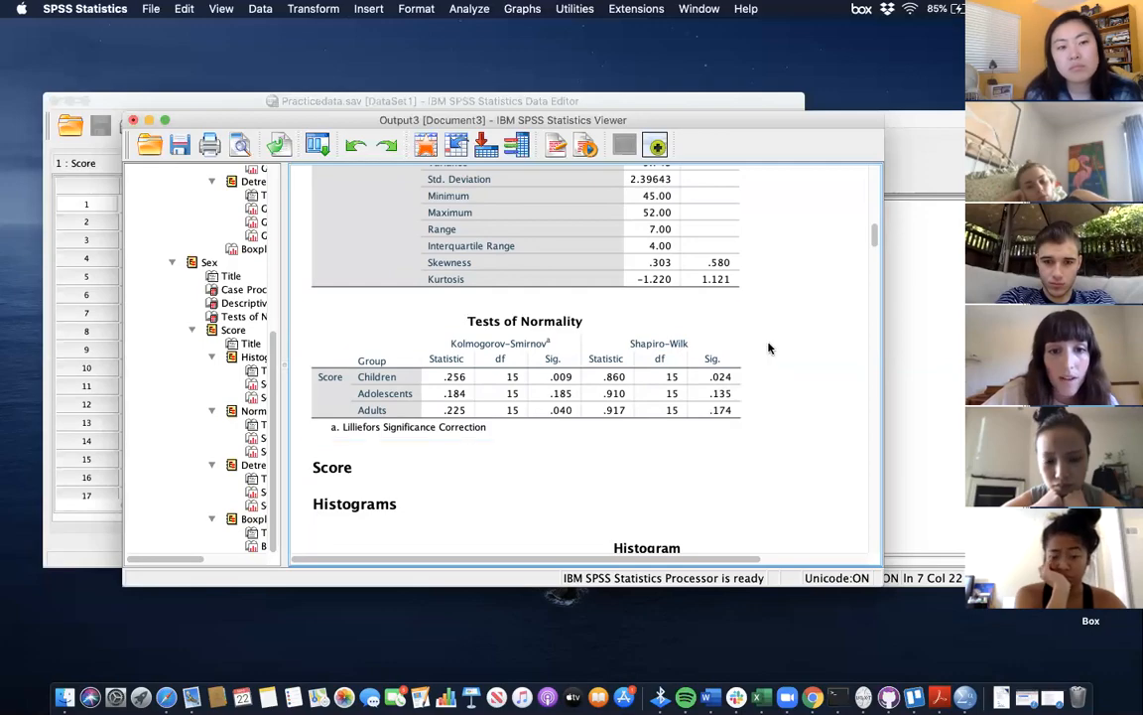
- Check the skewness and kurtosis of Score for Children, Adolescents and Adults in the Descriptives table
scroll(768, 347, "up", 10)
scroll(770, 347, "up", 5)
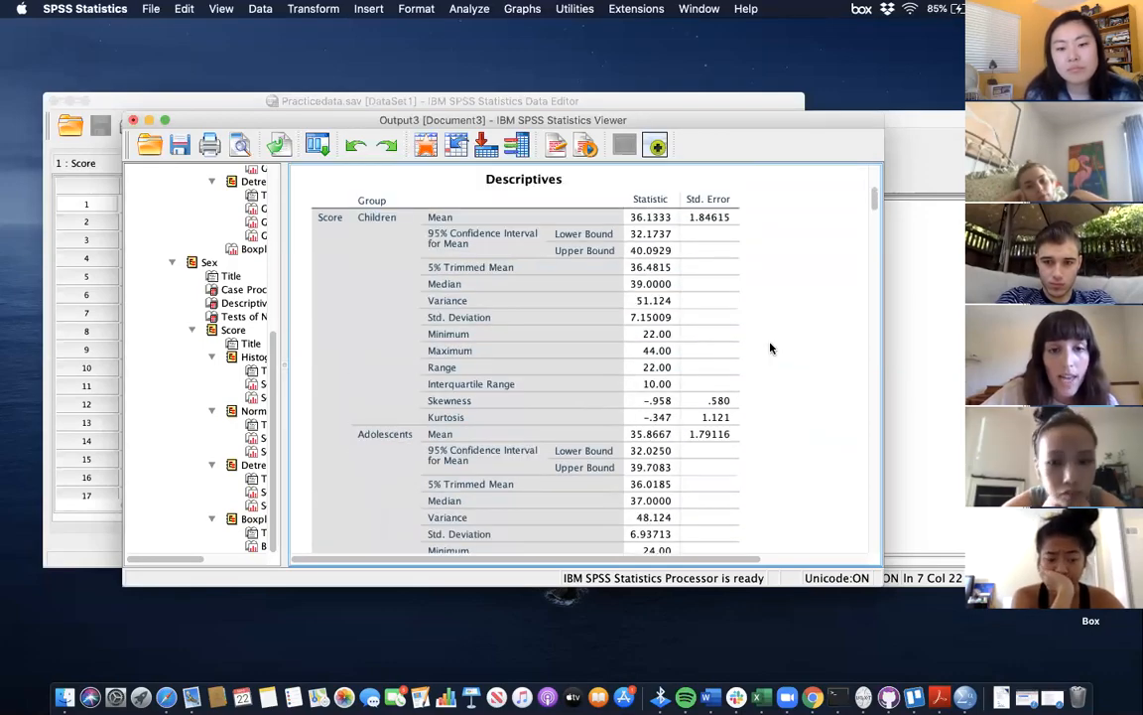
scroll(770, 348, "down", 1)
left_click(476, 376)
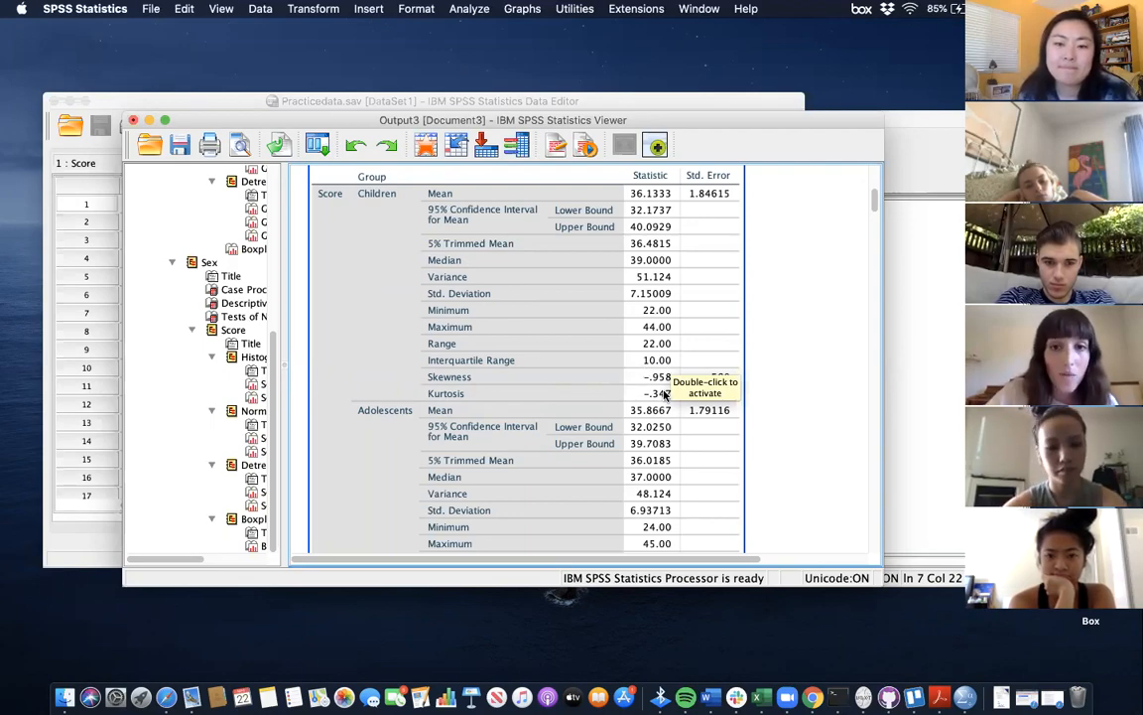
scroll(665, 394, "down", 8)
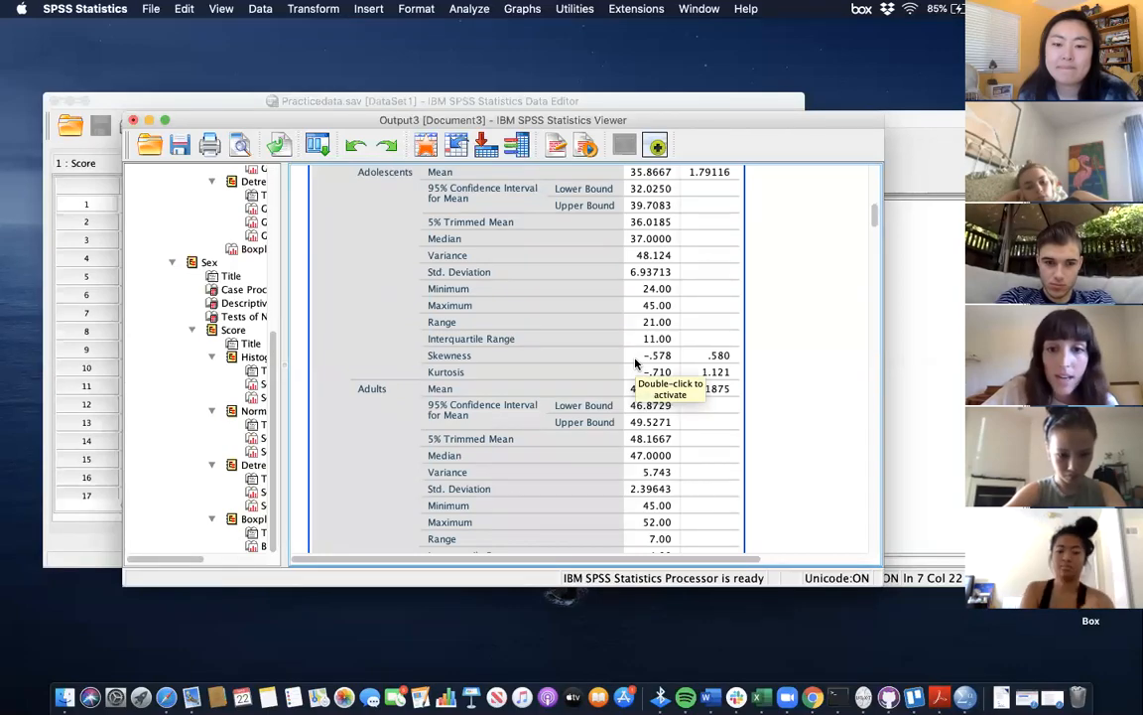
scroll(635, 363, "down", 3)
scroll(636, 363, "down", 4)
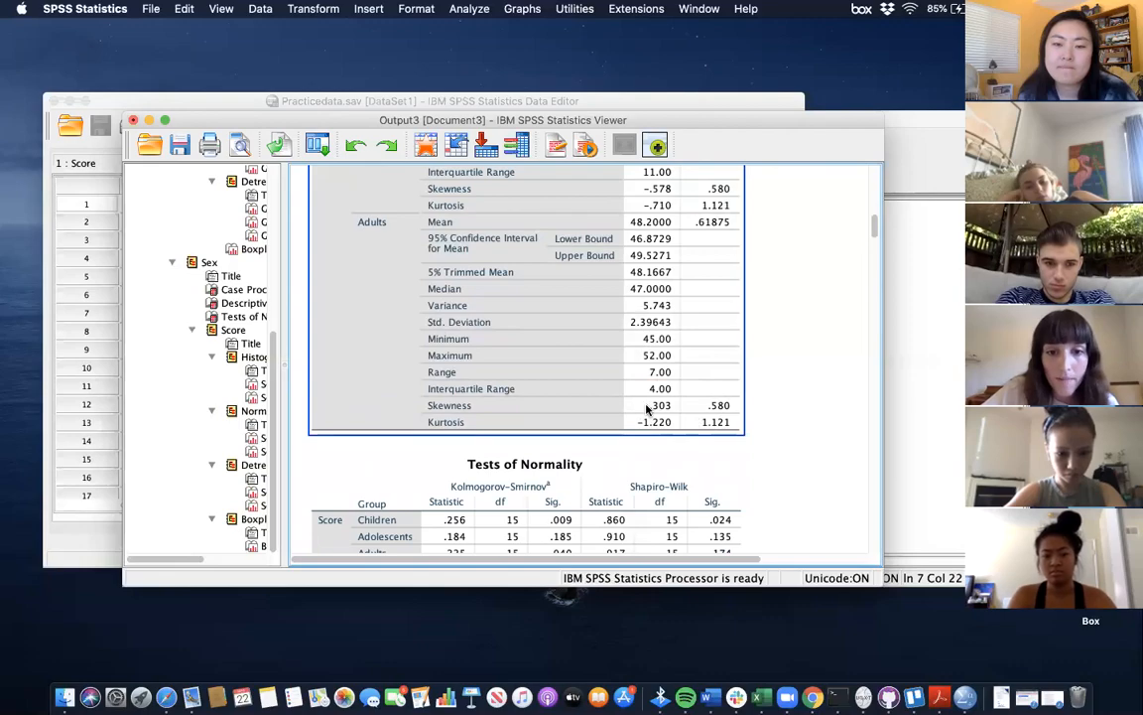
- Examine the Score histograms for Children, Adolescents and Adults to judge the shape of each distribution
scroll(646, 409, "down", 5)
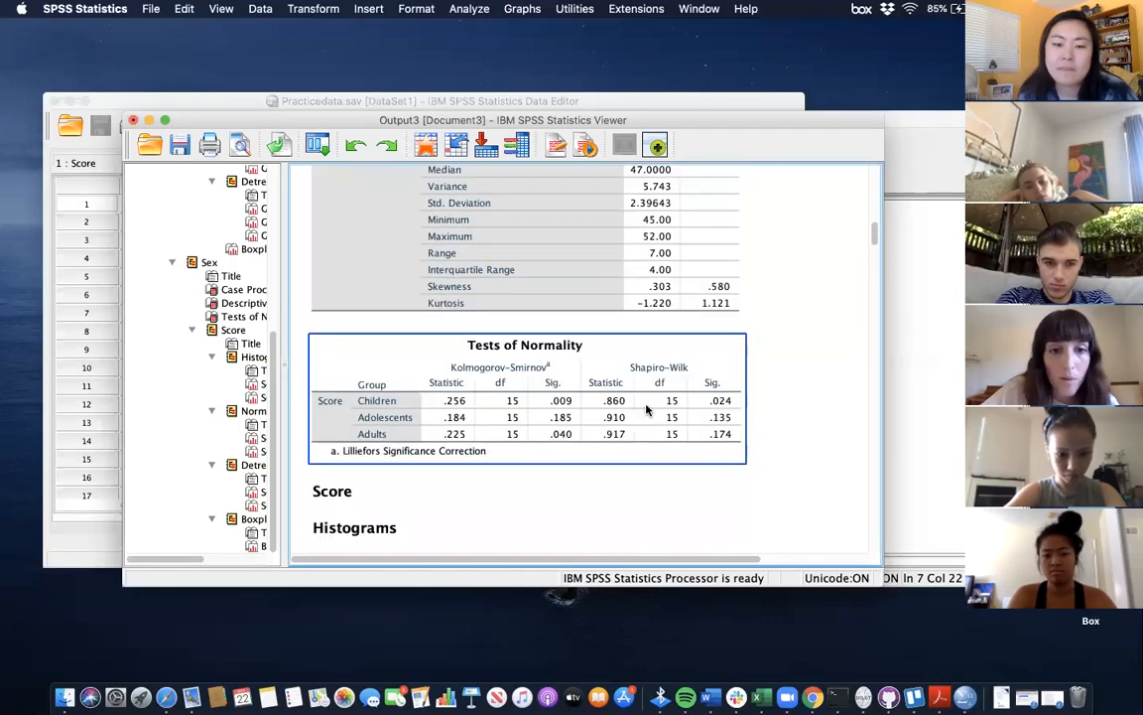
scroll(638, 474, "down", 4)
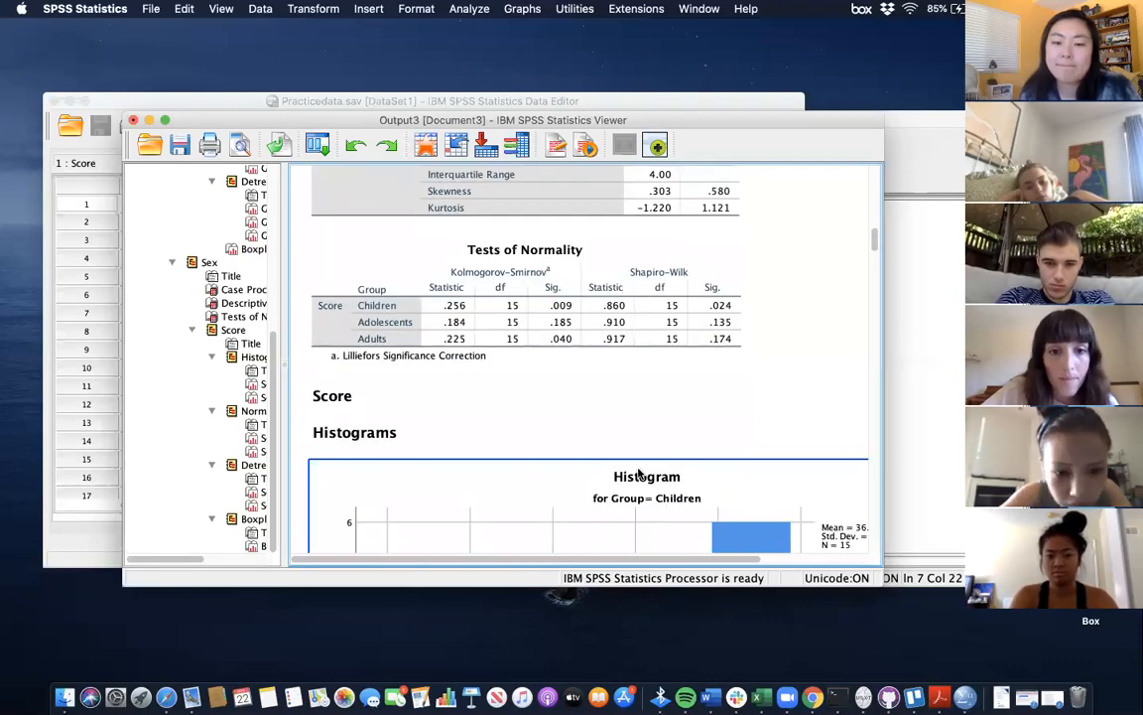
scroll(638, 474, "down", 6)
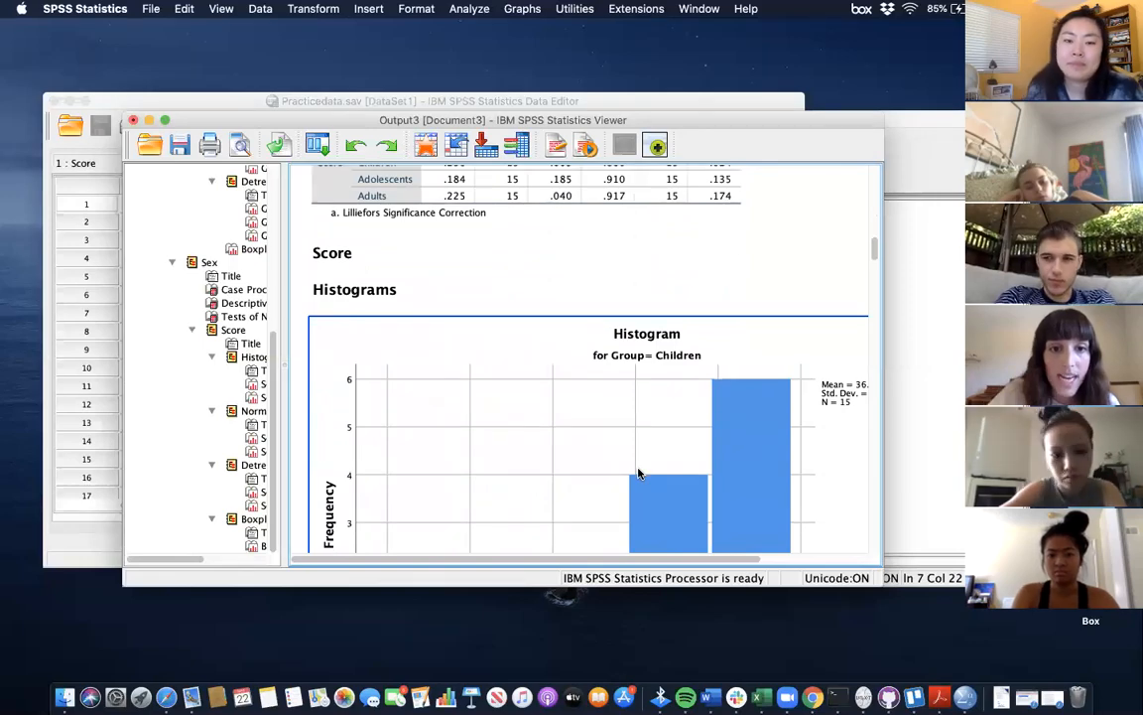
scroll(638, 473, "down", 3)
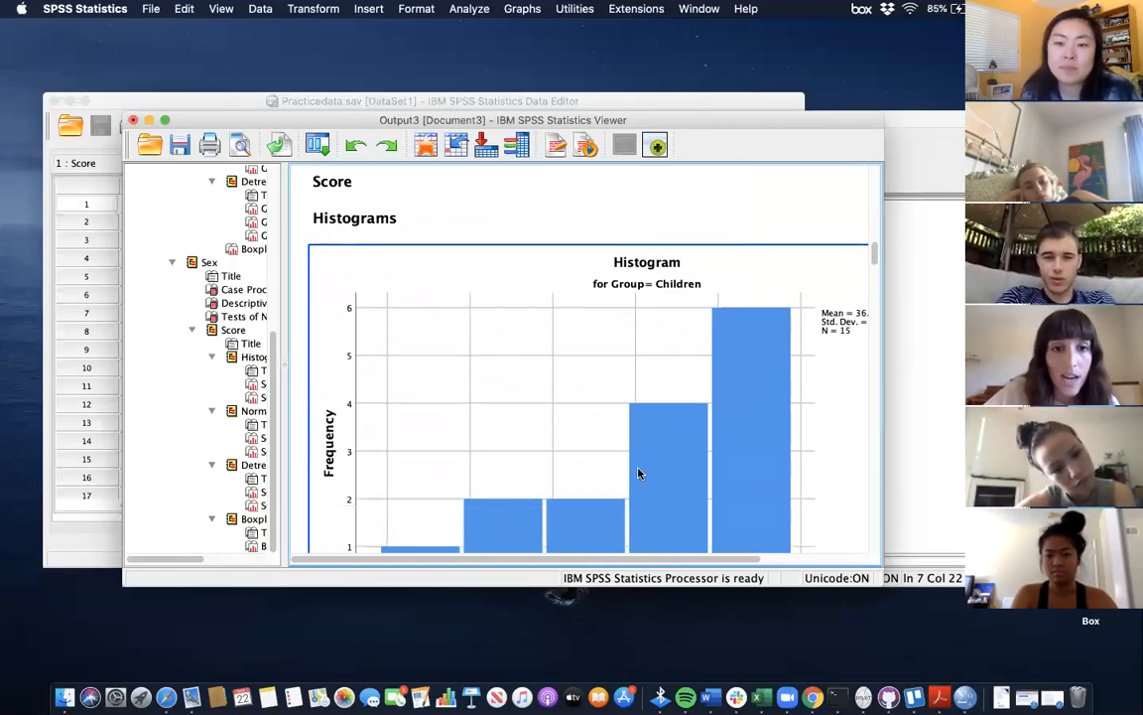
scroll(640, 474, "down", 4)
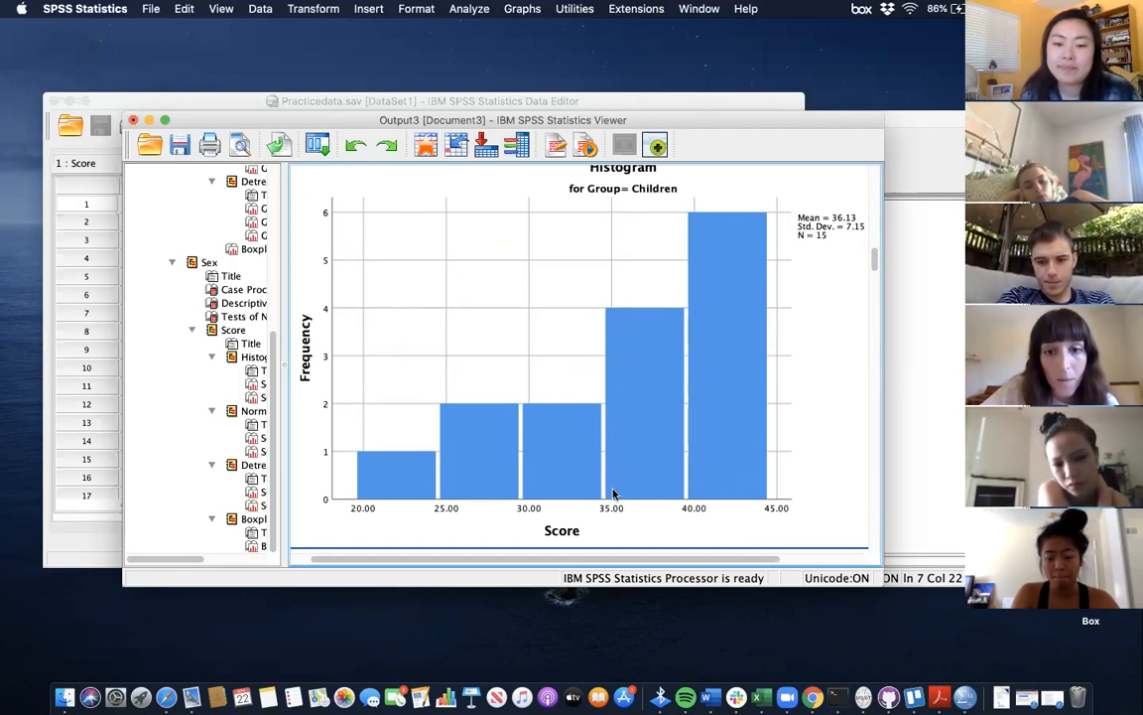
scroll(615, 489, "down", 5)
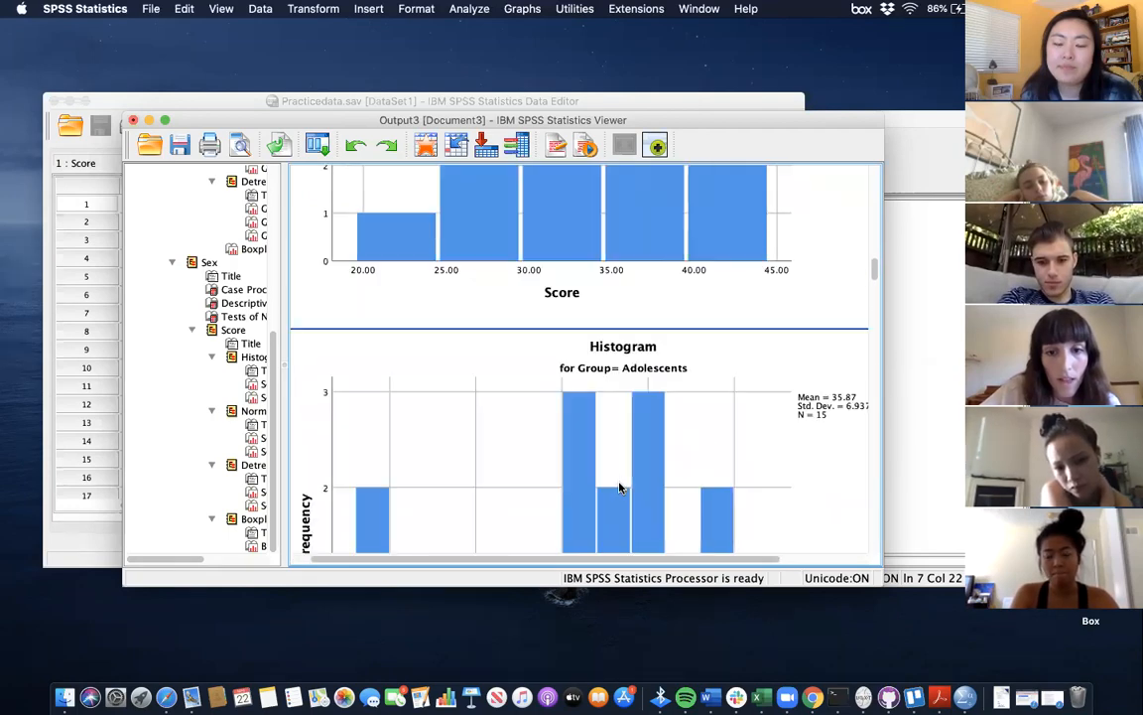
scroll(619, 486, "down", 4)
scroll(619, 486, "down", 1)
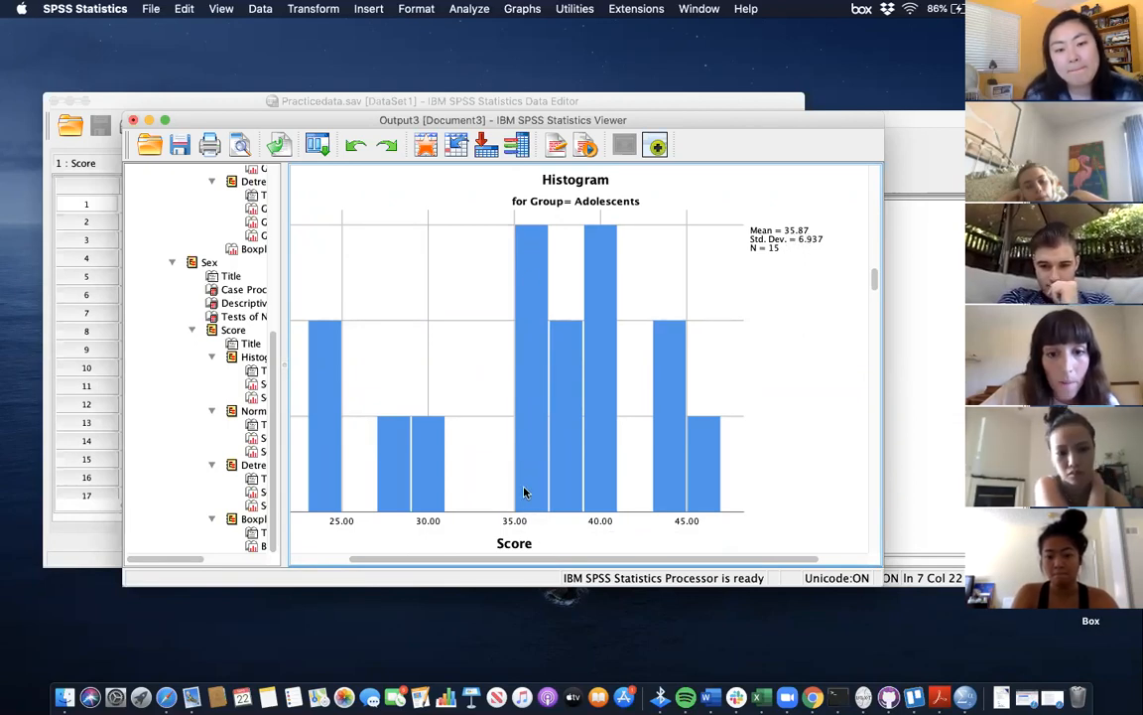
scroll(525, 236, "down", 10)
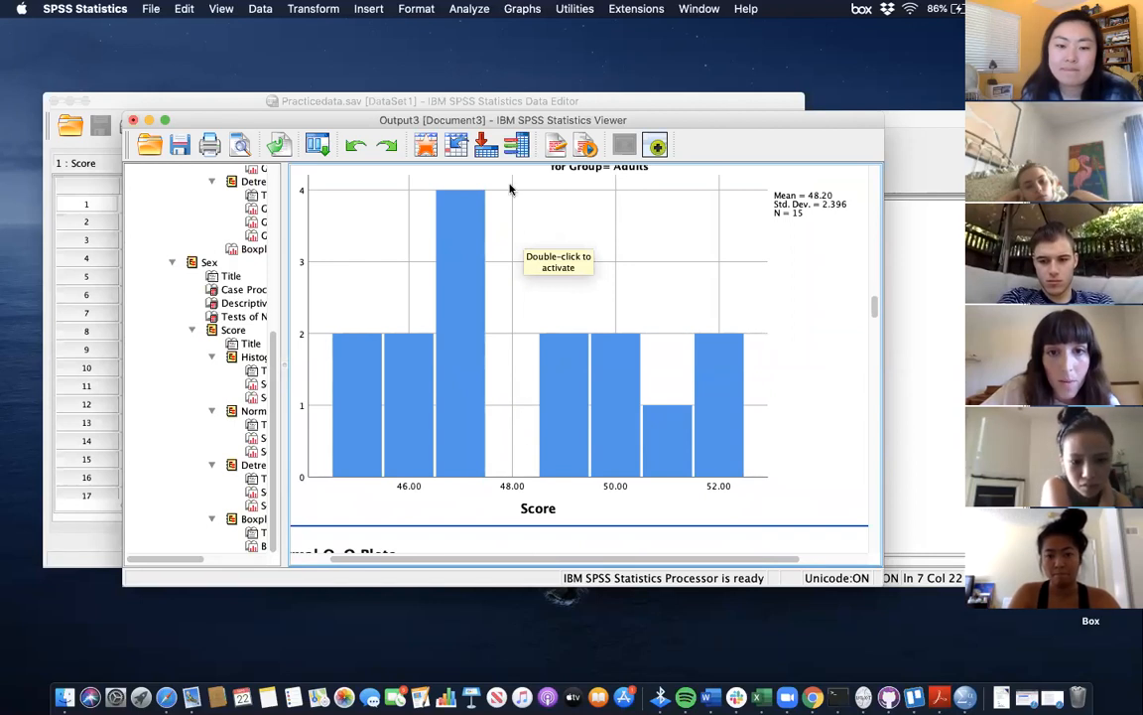
- Examine the Normal Q-Q Plots of Score for Children, Adolescents and Adults, comparing the points with the diagonal line
scroll(523, 458, "down", 5)
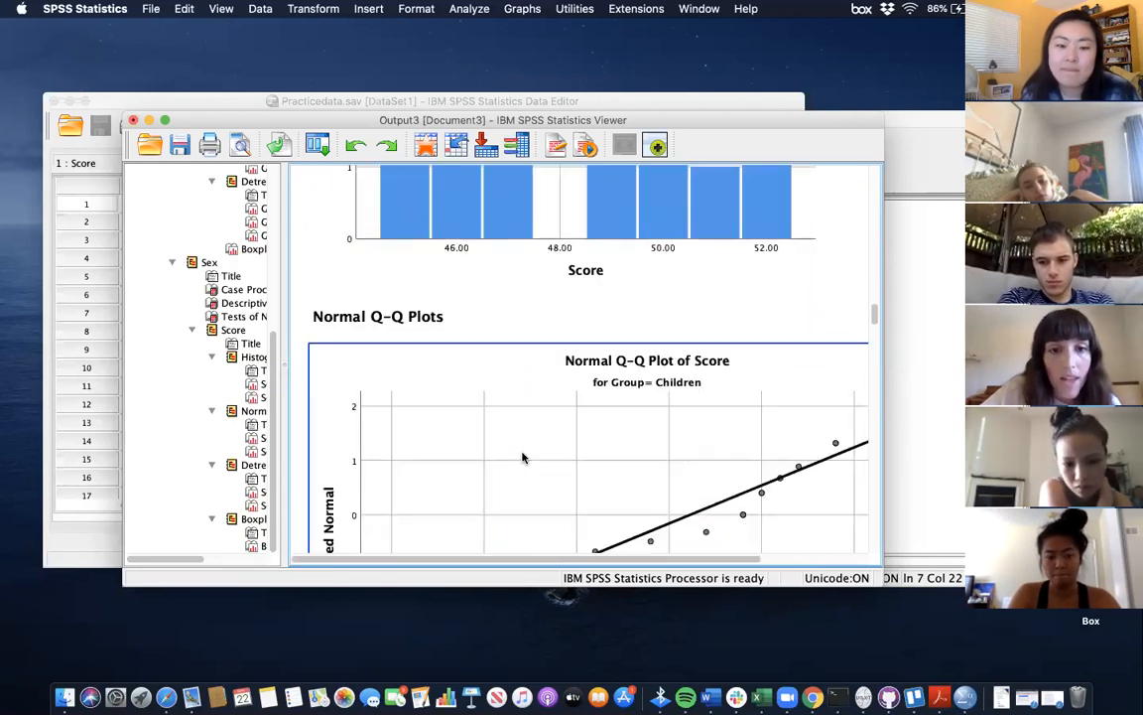
scroll(523, 458, "down", 3)
scroll(523, 457, "right", 1)
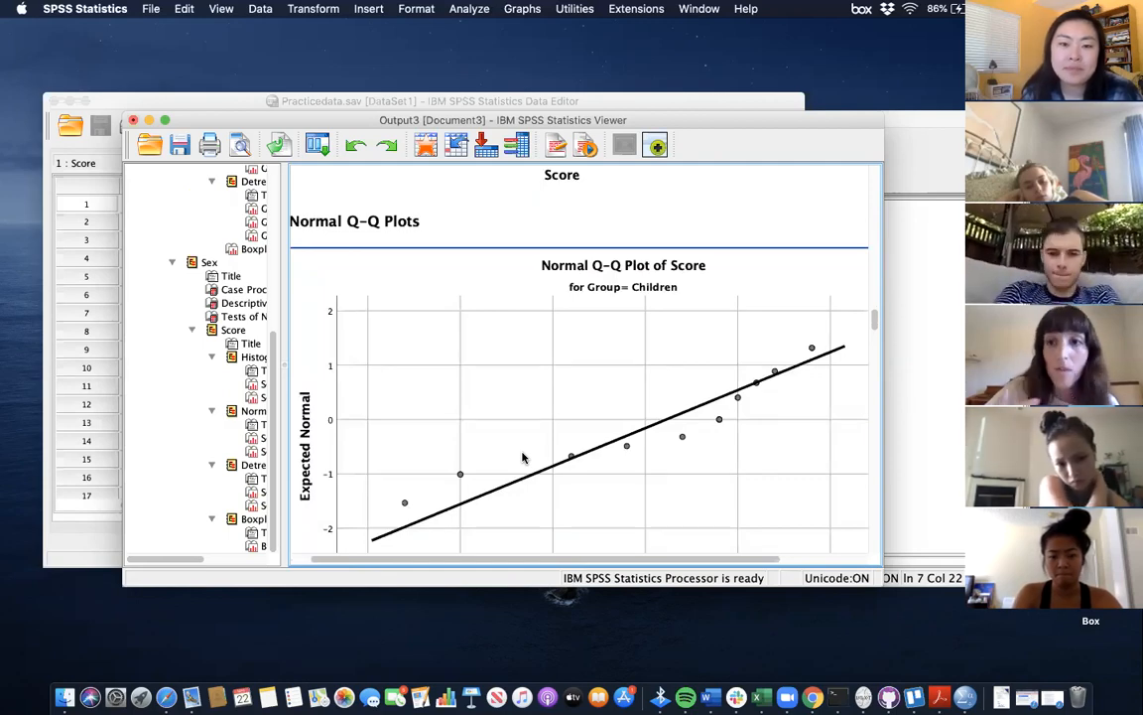
scroll(523, 458, "down", 5)
scroll(523, 458, "up", 2)
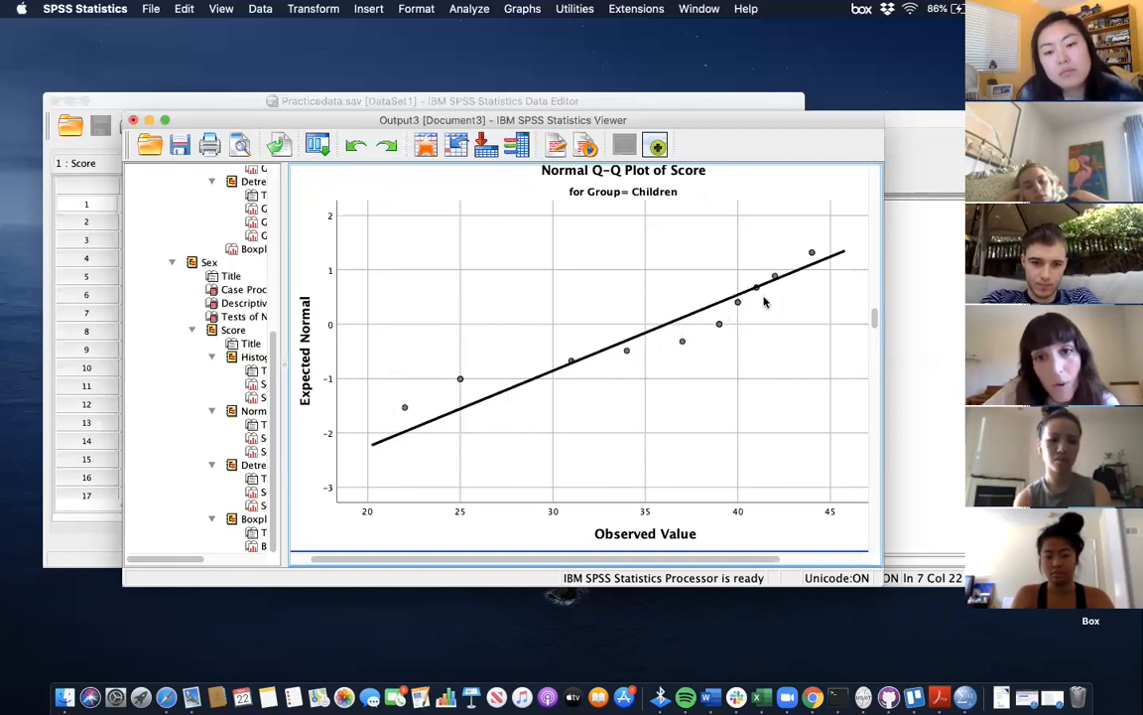
scroll(764, 301, "down", 3)
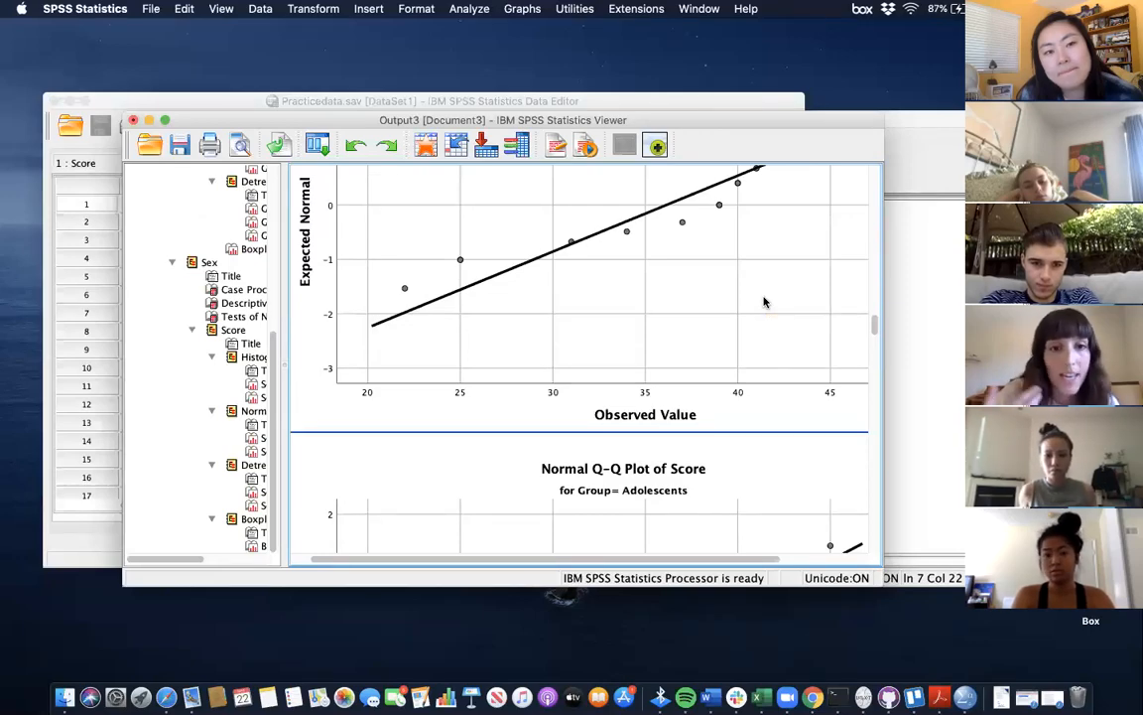
scroll(764, 302, "down", 2)
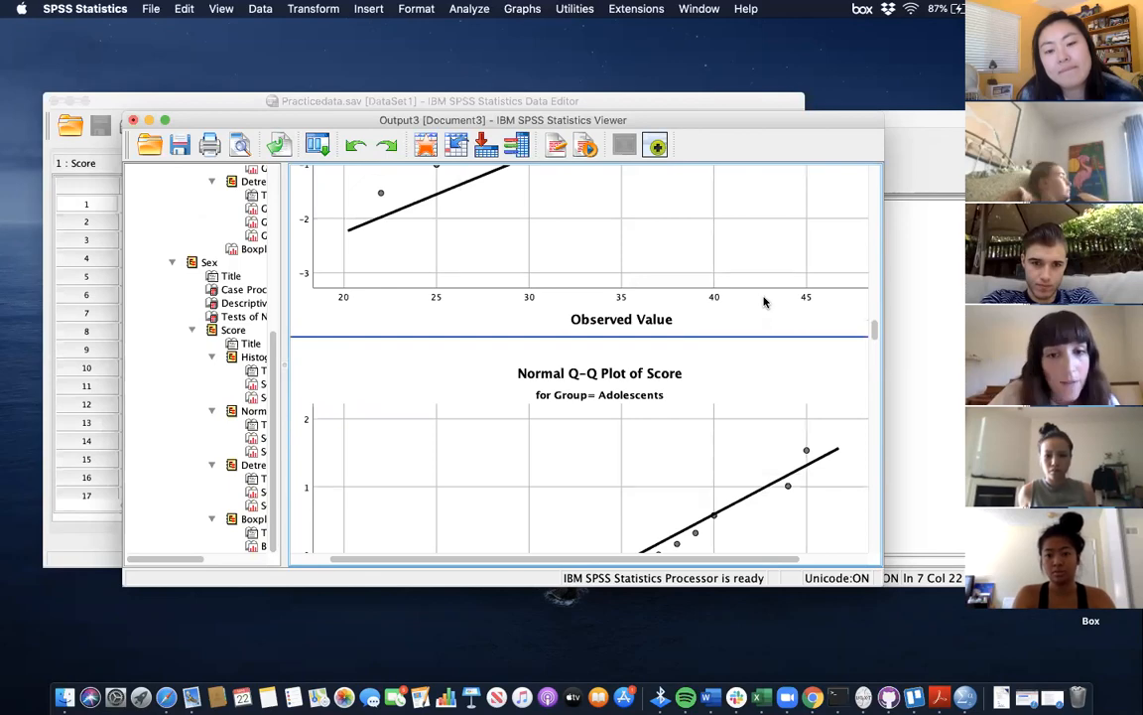
scroll(764, 302, "down", 4)
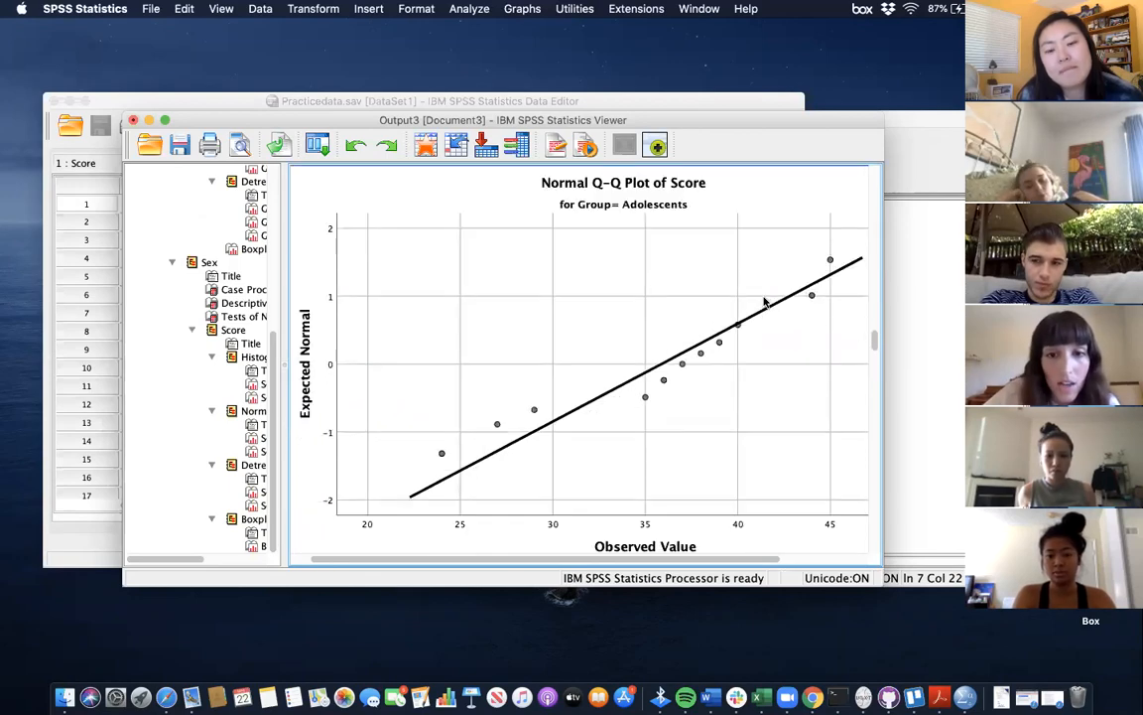
scroll(764, 302, "down", 1)
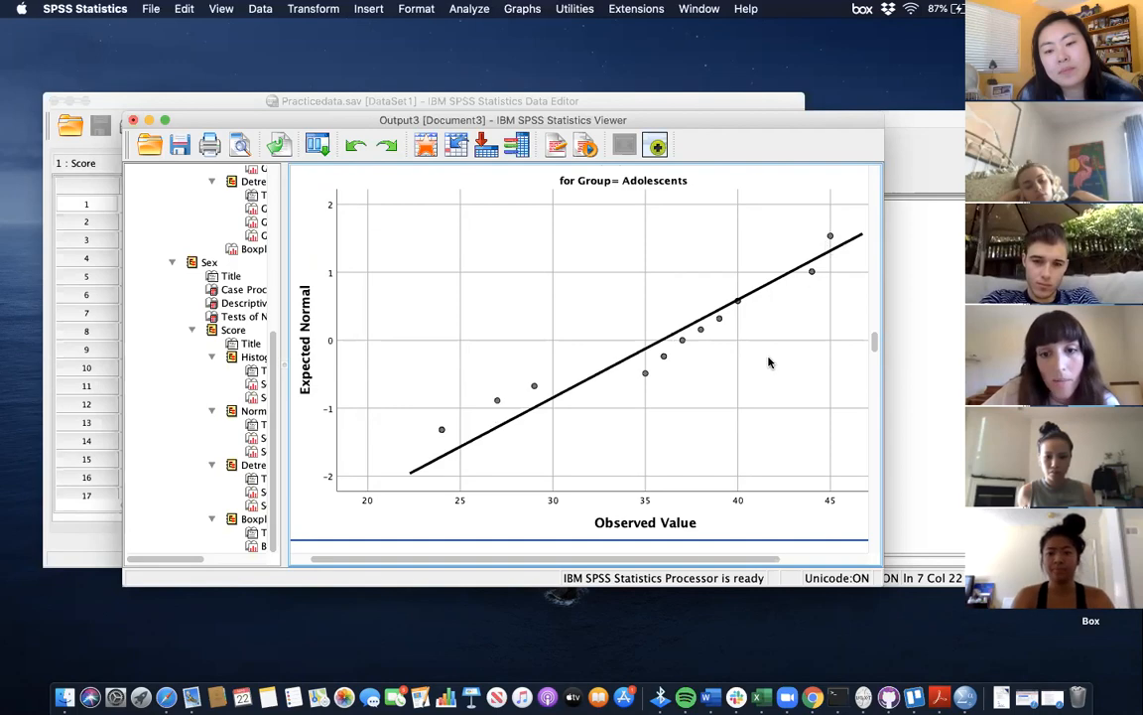
scroll(769, 362, "down", 6)
scroll(769, 362, "down", 1)
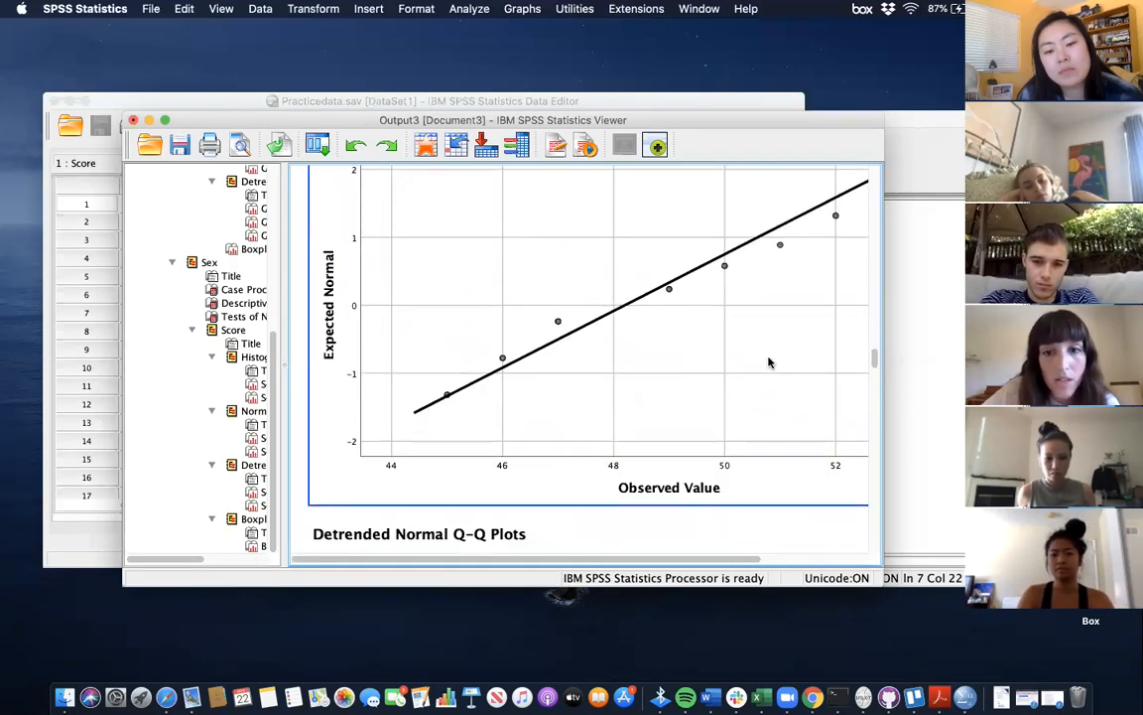
scroll(769, 360, "up", 1)
scroll(769, 359, "right", 1)
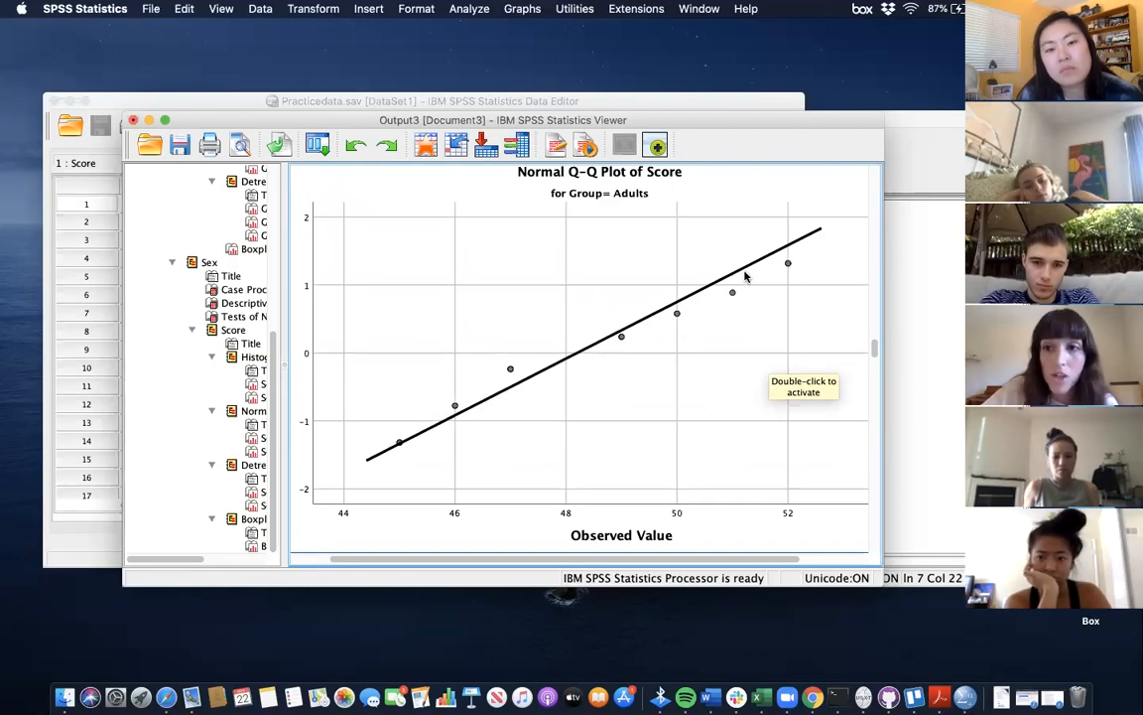
- Look past the Detrended Normal Q-Q Plots and compare the Score boxplots of Children, Adolescents and Adults
scroll(745, 277, "down", 8)
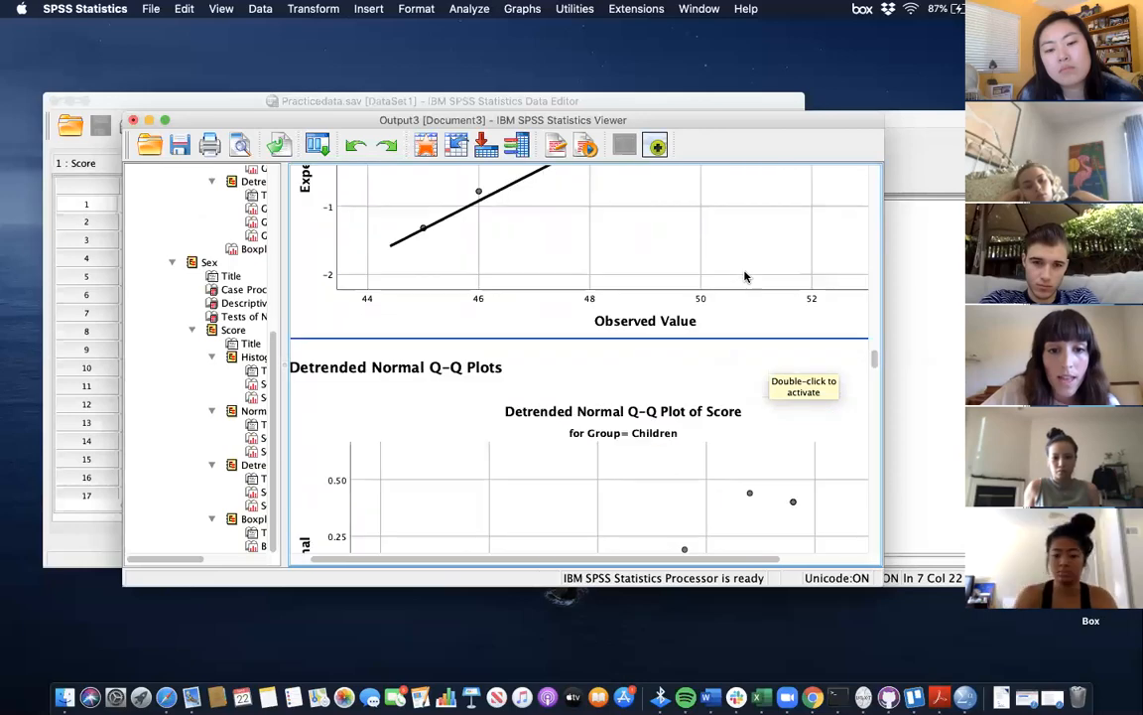
left_click(735, 297)
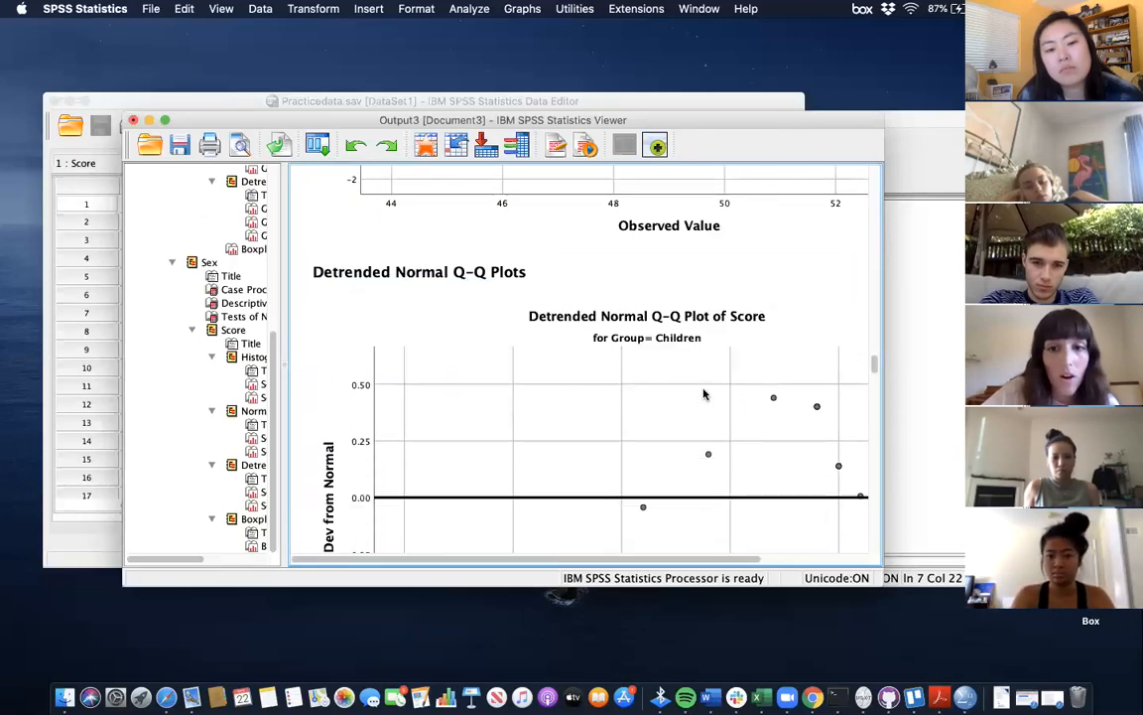
scroll(701, 399, "down", 3)
scroll(701, 399, "down", 15)
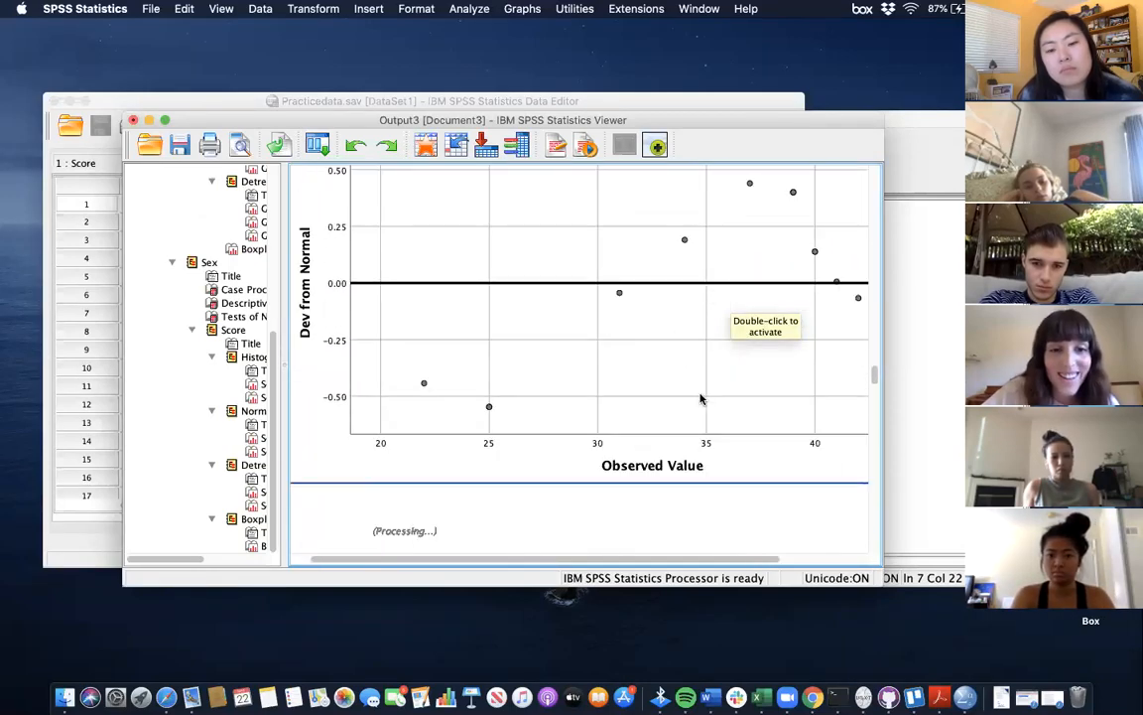
scroll(701, 399, "down", 20)
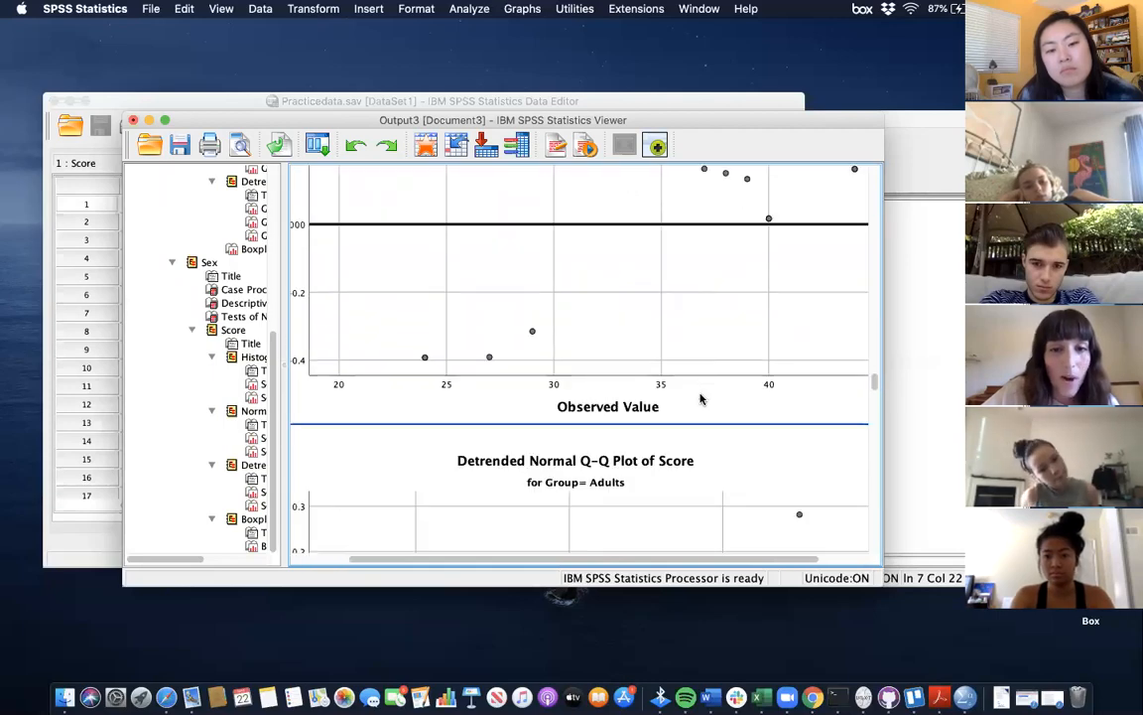
scroll(701, 399, "down", 2)
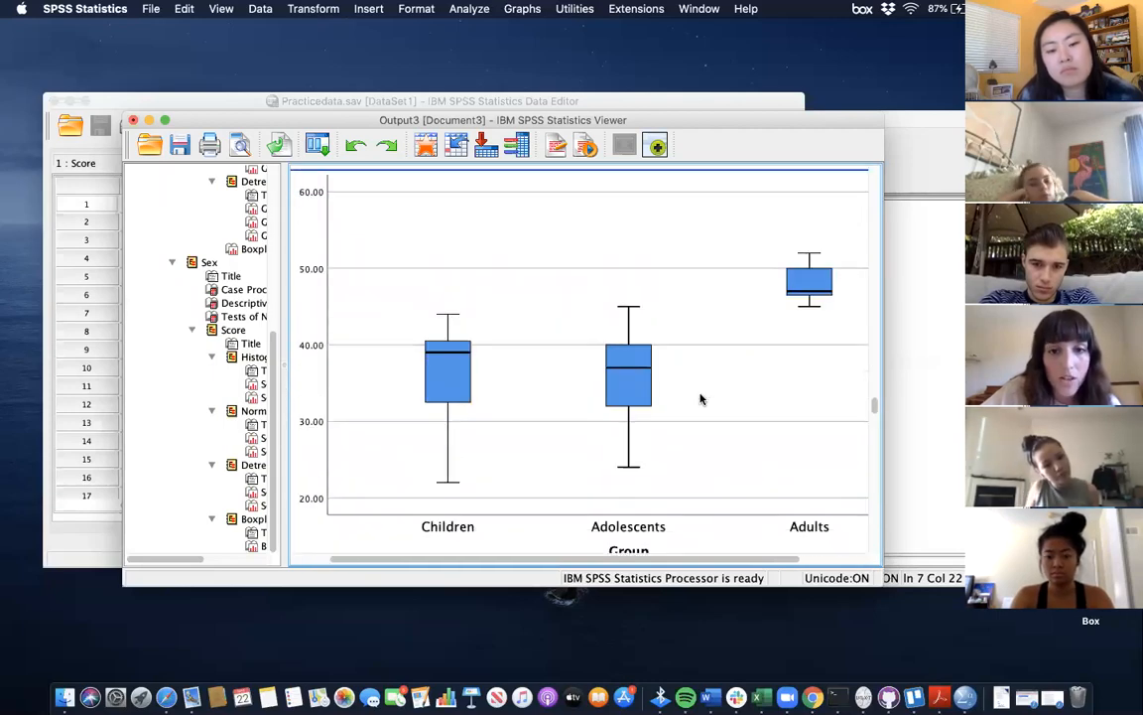
scroll(701, 399, "right", 2)
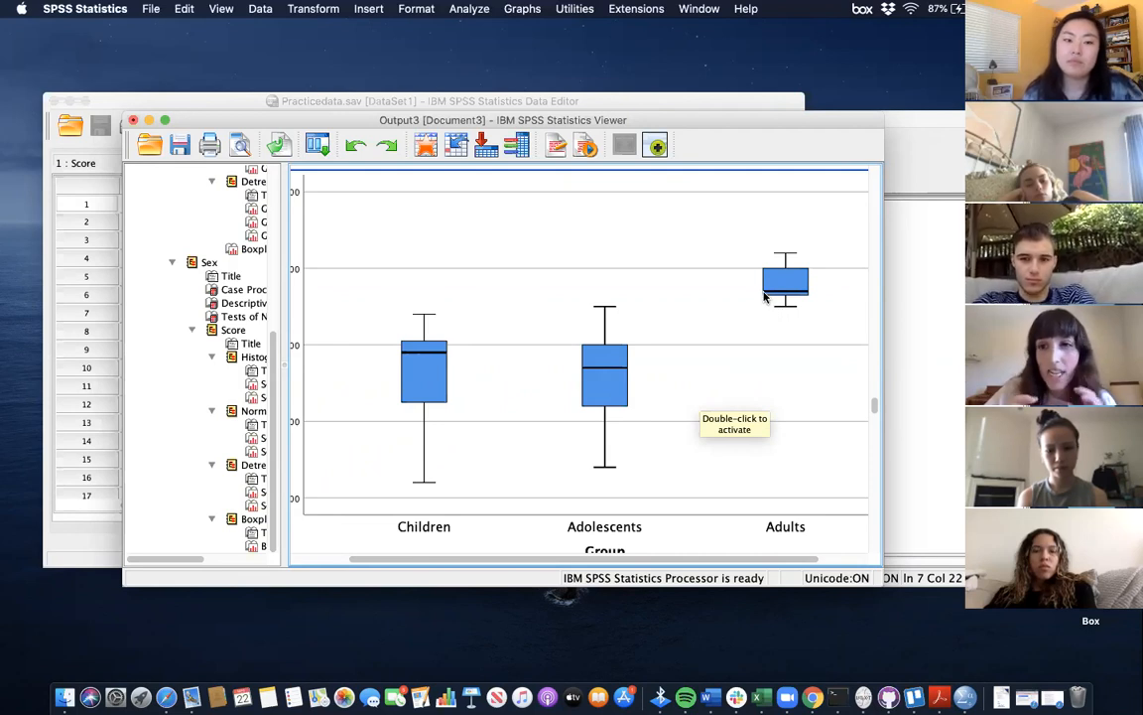
scroll(764, 300, "left", 2)
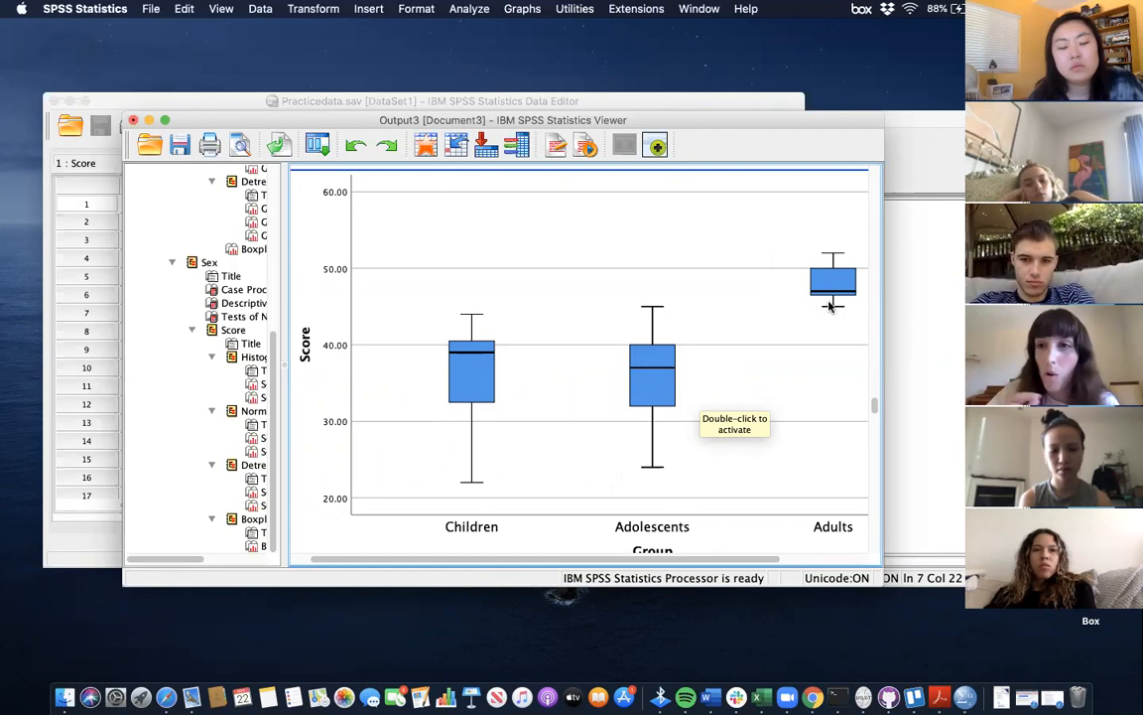
- Find the Sex section of the output and read its Case Processing Summary for Male and Female
scroll(783, 395, "down", 3)
scroll(783, 395, "right", 1)
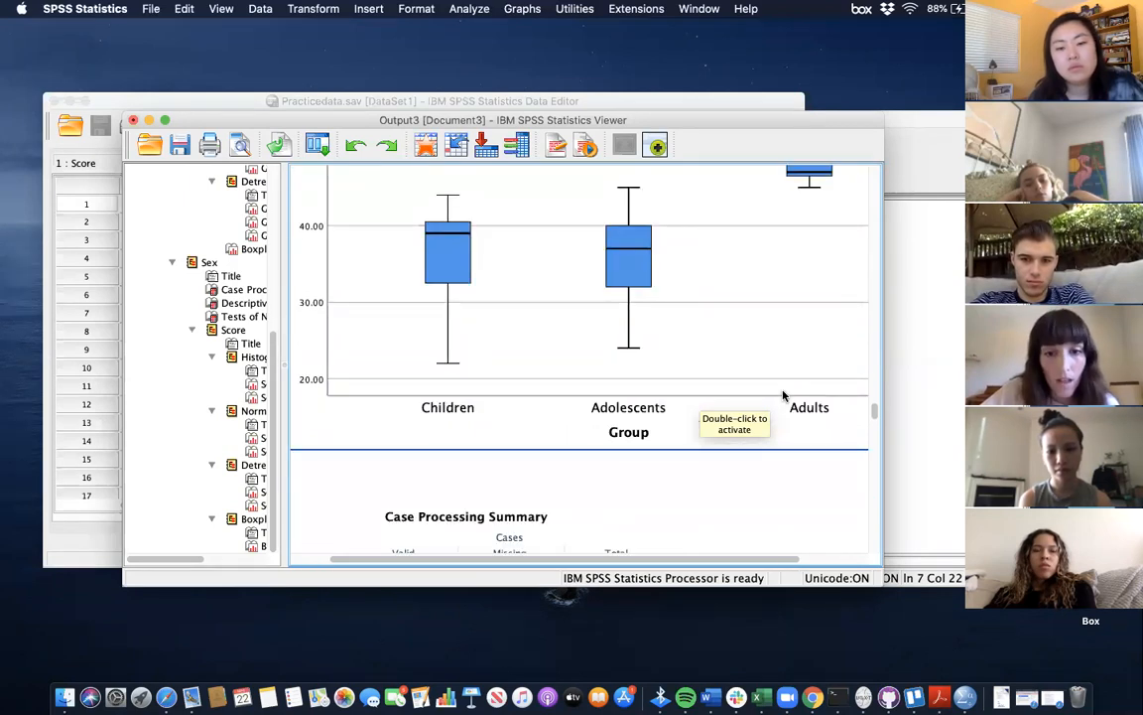
scroll(783, 395, "down", 3)
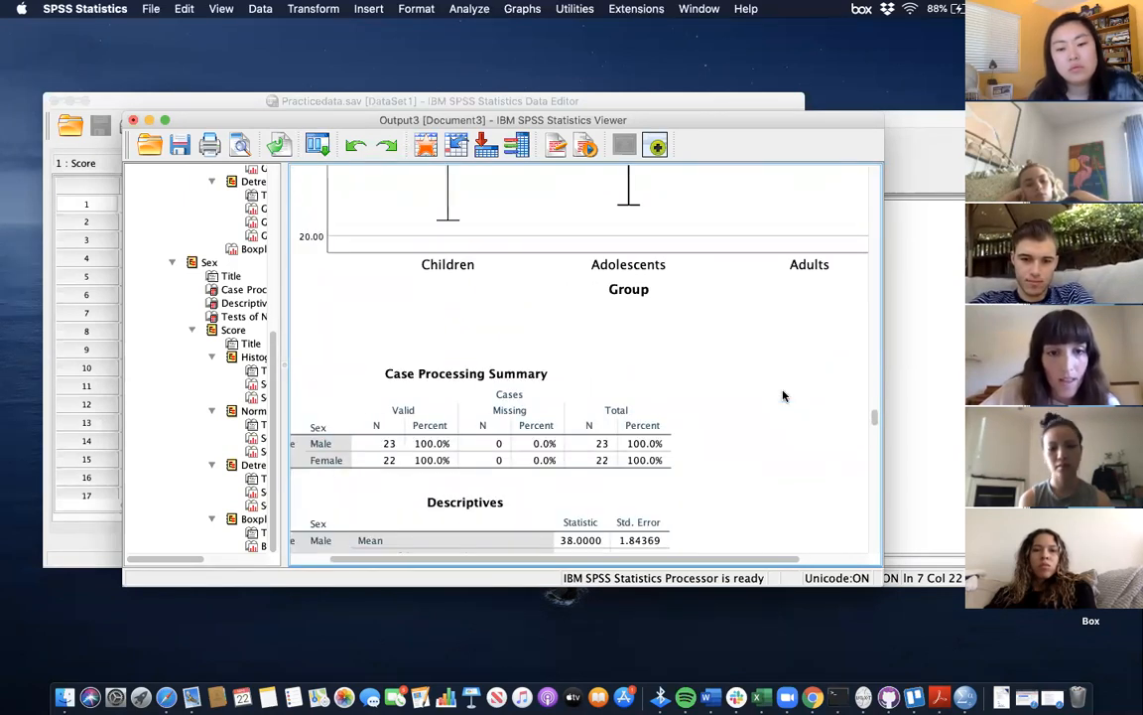
scroll(783, 395, "down", 2)
scroll(783, 395, "left", 1)
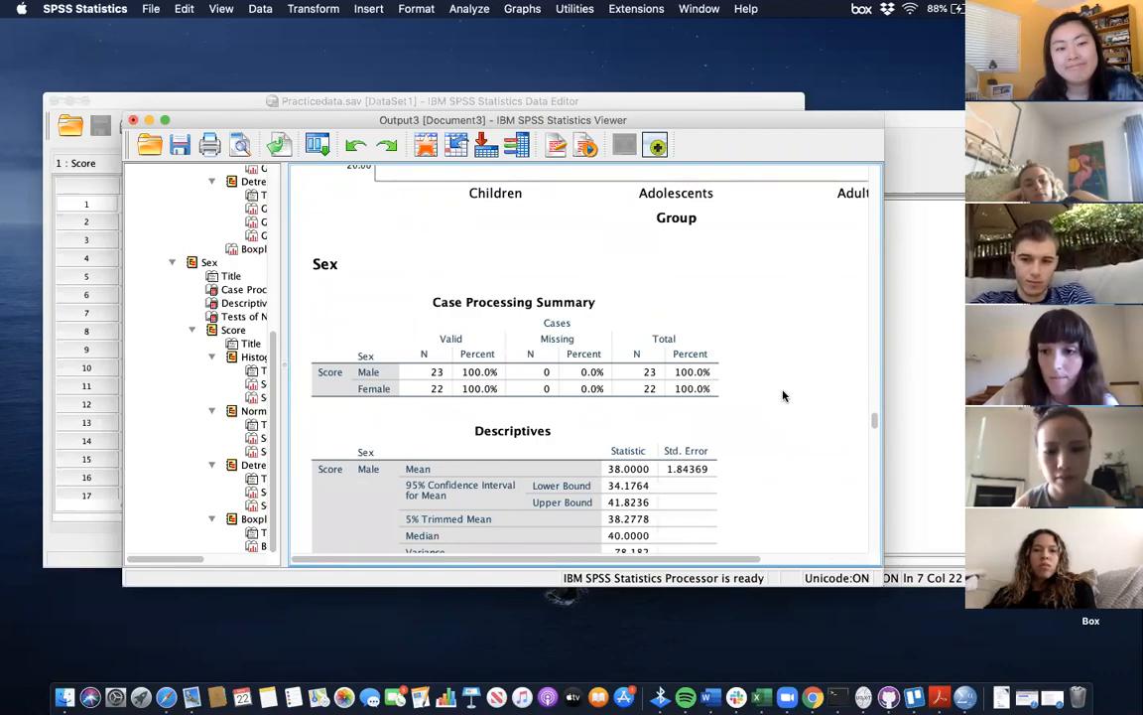
scroll(777, 396, "down", 2)
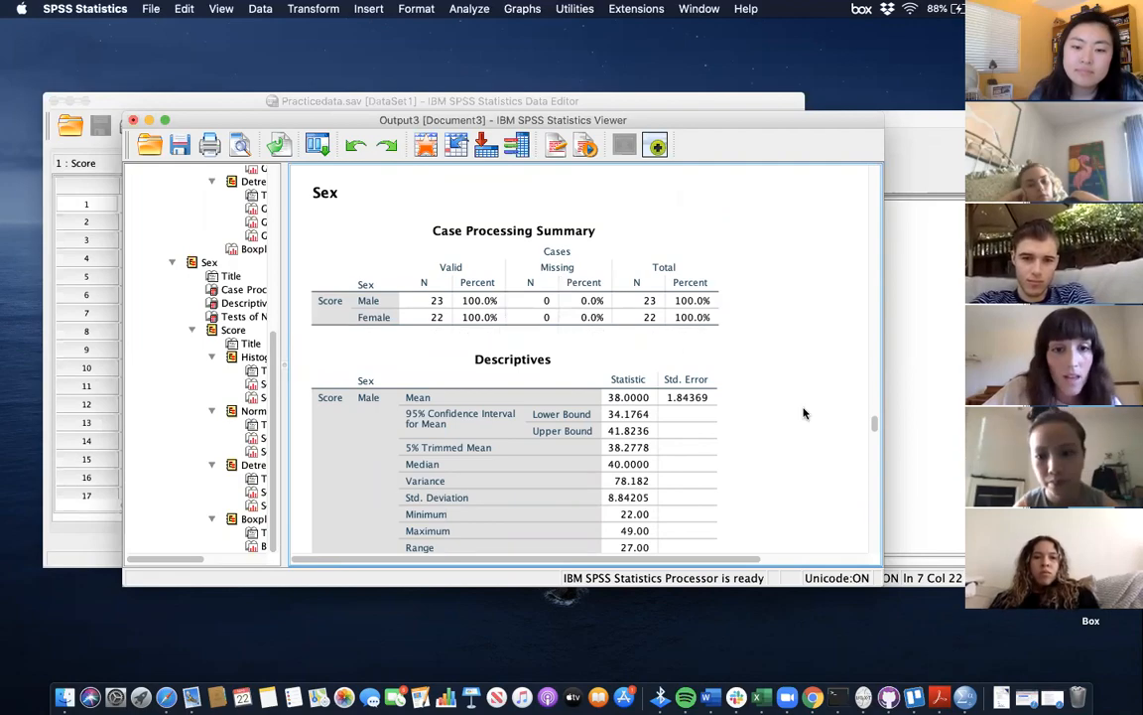
- Compare the Descriptives of Score for Male and Female, including mean, variance, standard deviation and range
scroll(803, 411, "down", 5)
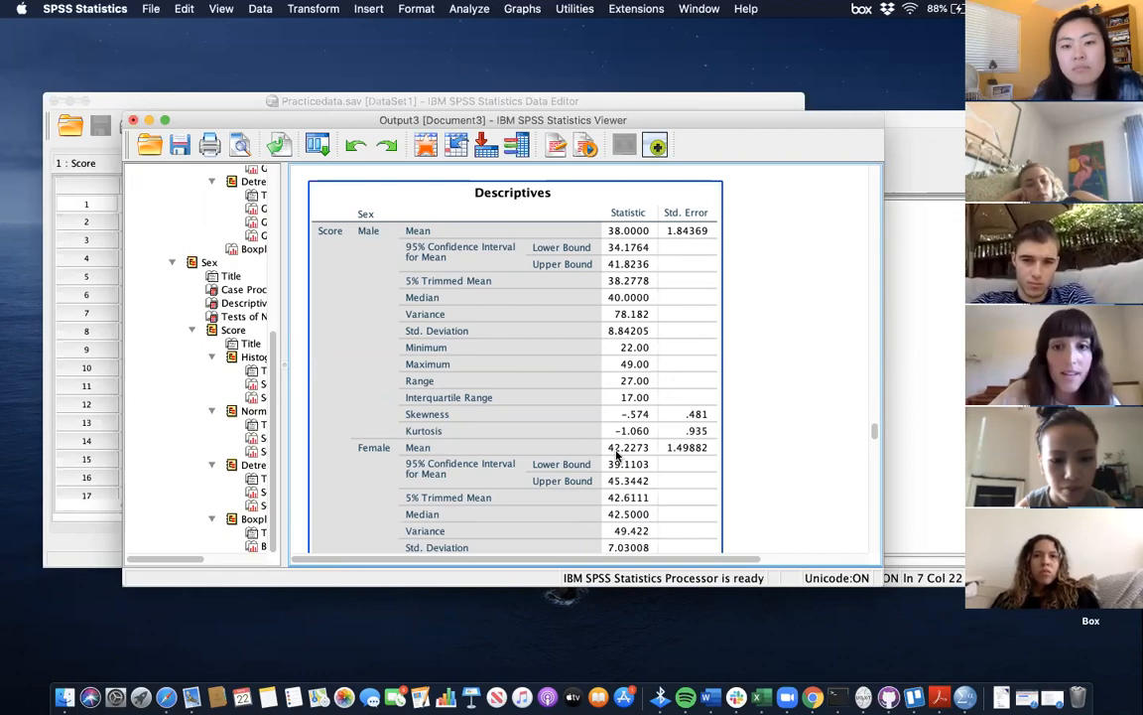
left_click(782, 419)
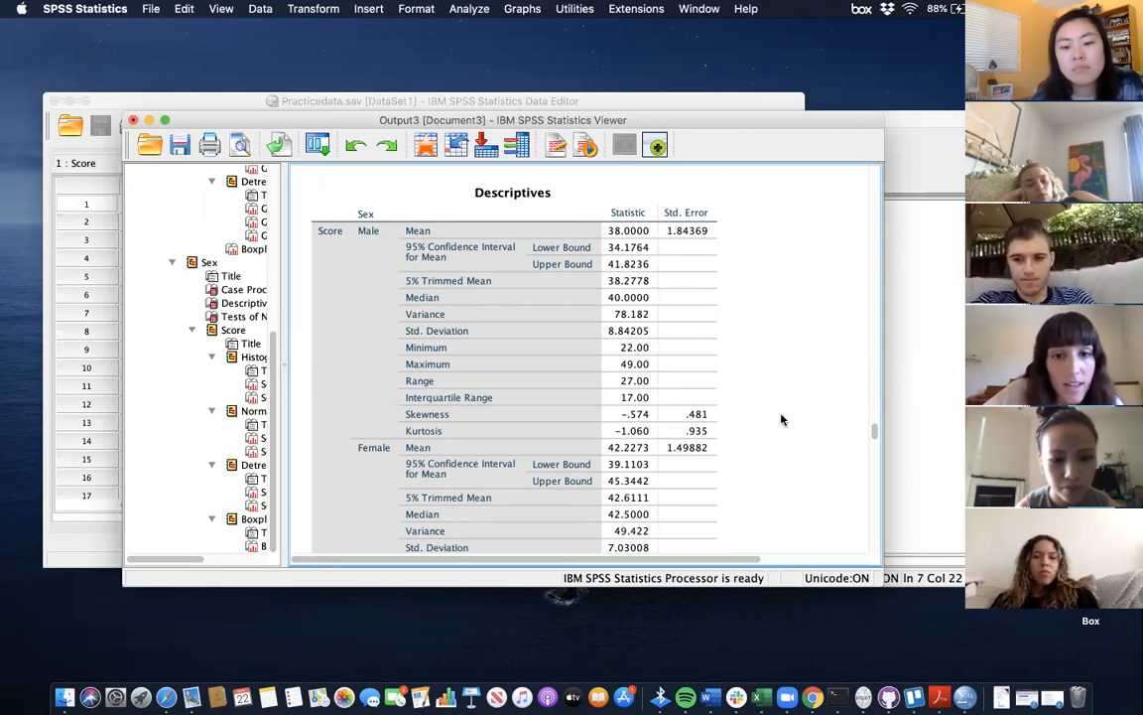
scroll(781, 419, "down", 2)
left_click(636, 301)
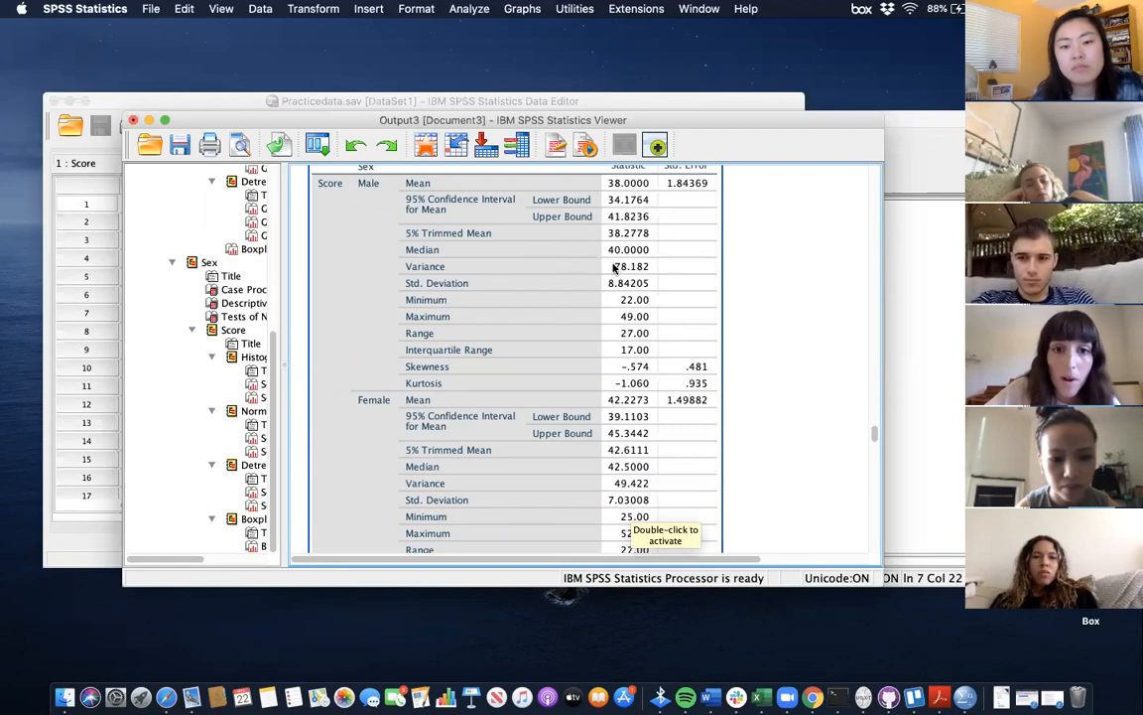
scroll(683, 292, "down", 2)
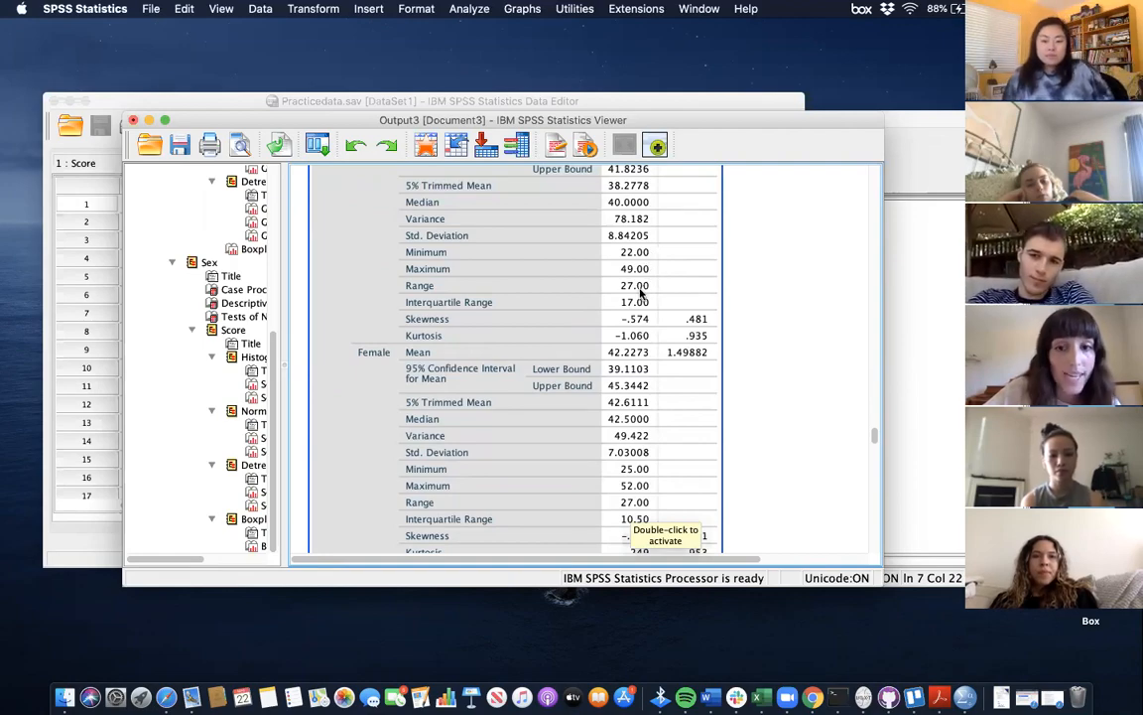
scroll(640, 290, "down", 2)
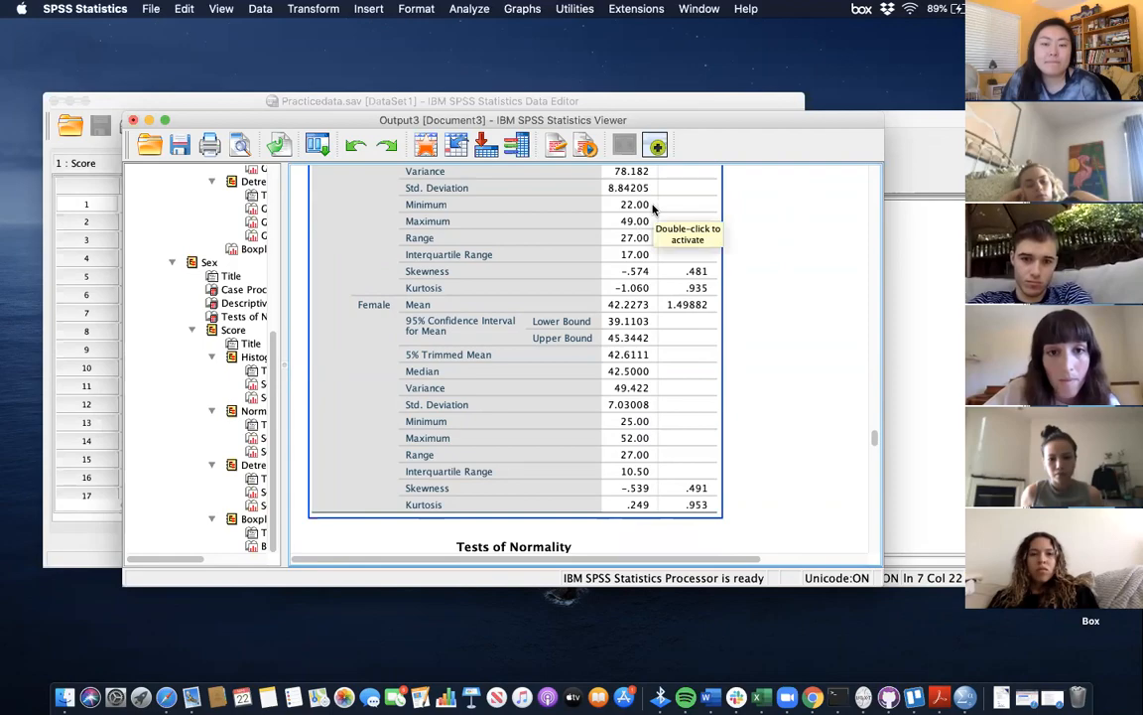
- Examine the Tests of Normality by Sex and check the significance values against the skewness and kurtosis in the Descriptives table
scroll(683, 287, "down", 5)
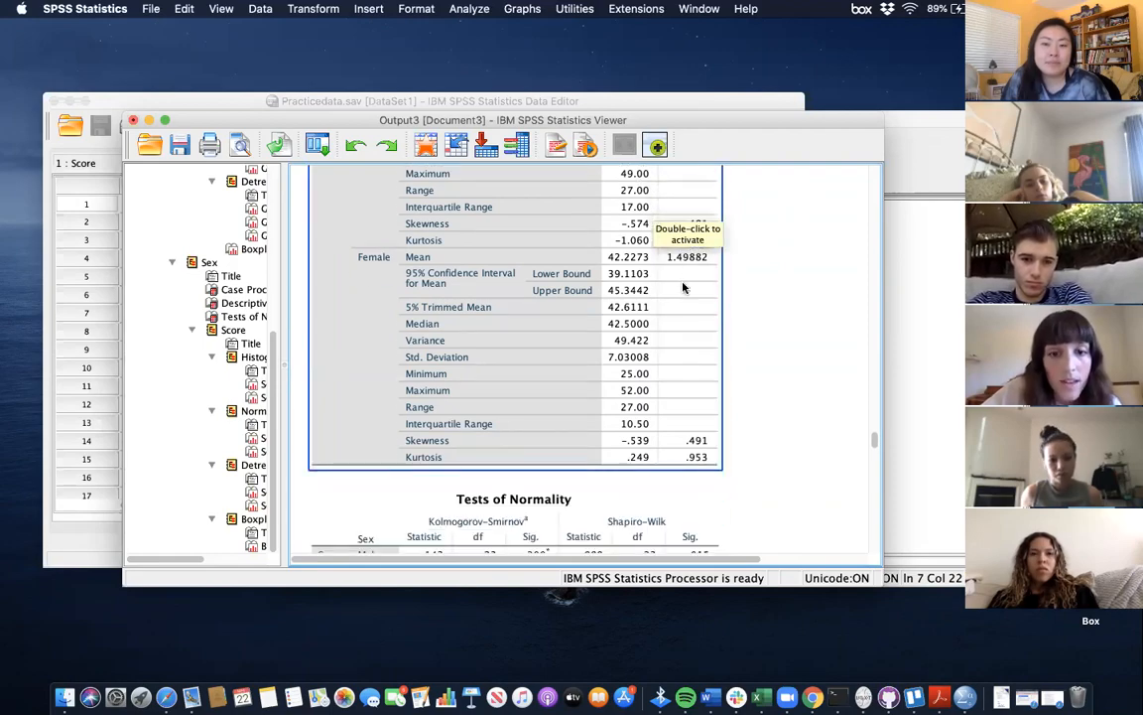
scroll(683, 287, "down", 2)
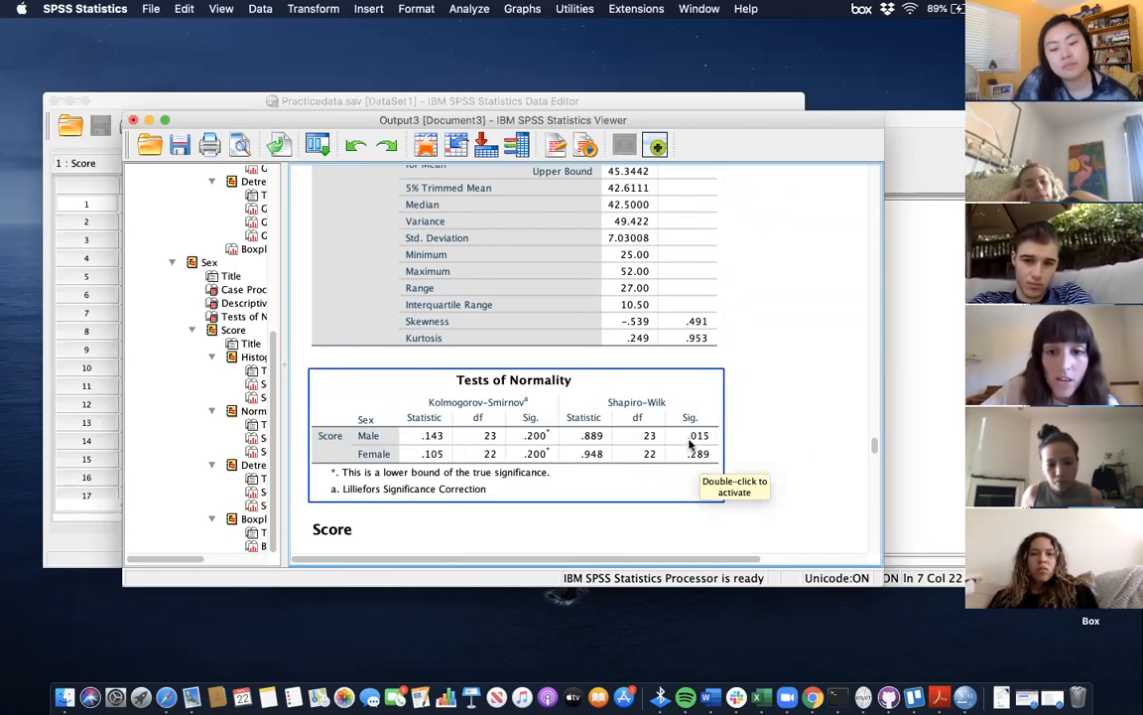
scroll(720, 304, "up", 5)
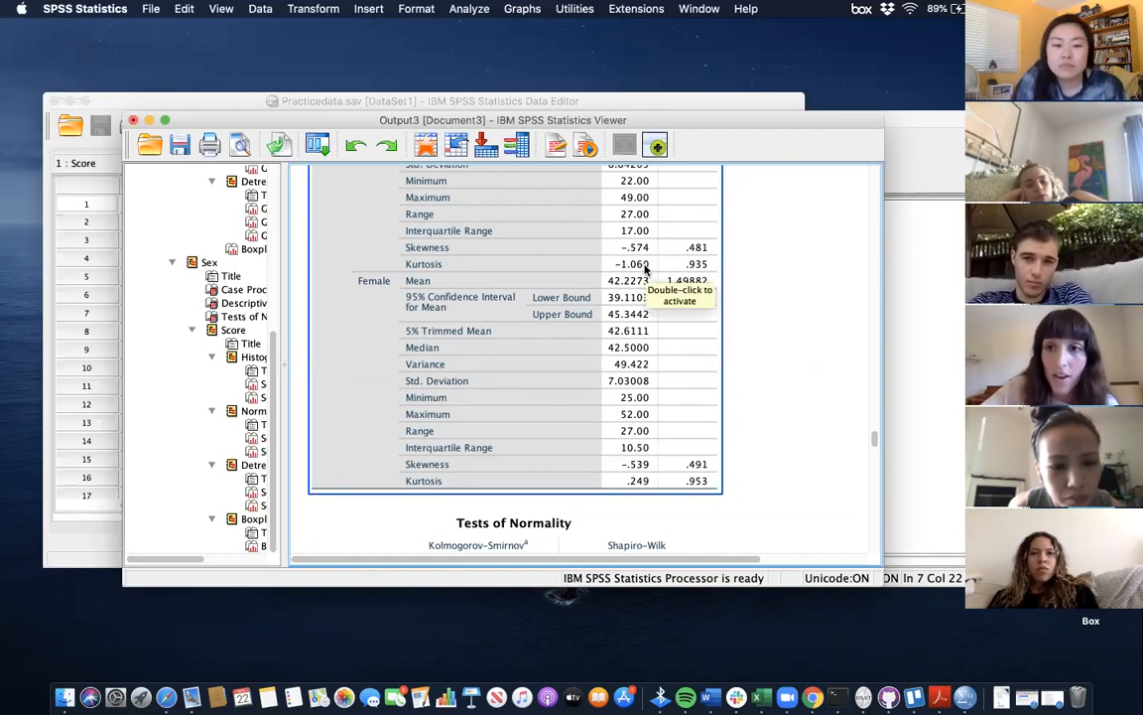
scroll(645, 268, "down", 2)
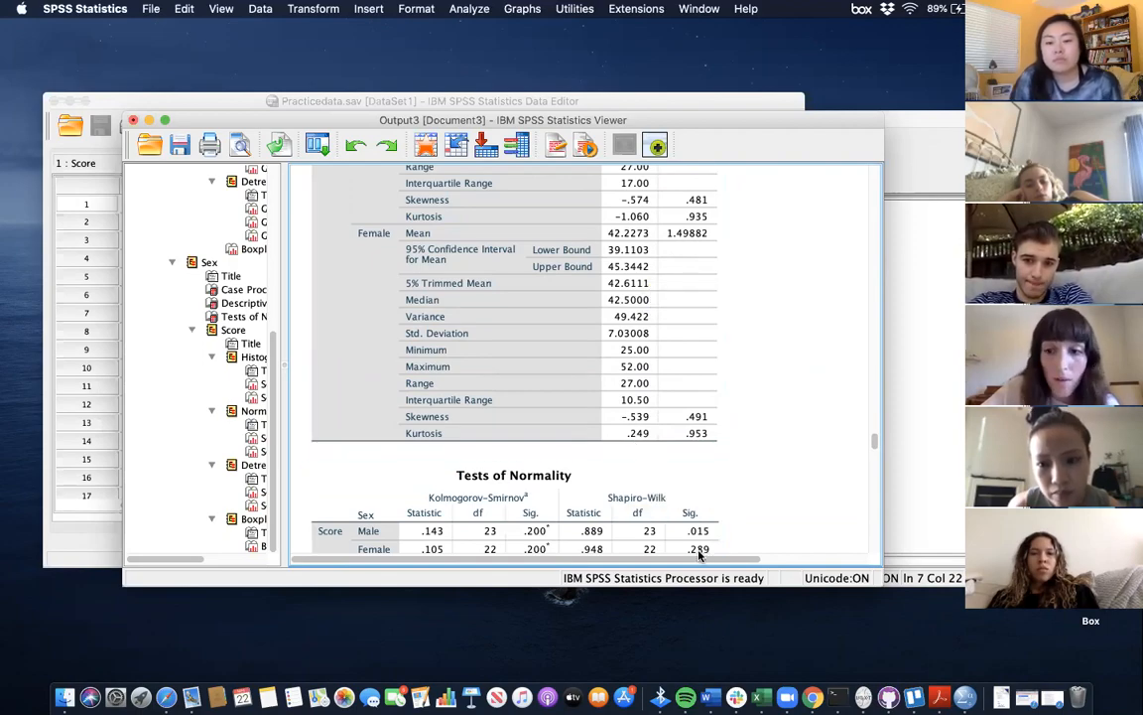
scroll(783, 444, "down", 3)
- Examine the Score histograms for Male and Female to judge the shape of each distribution
scroll(783, 444, "down", 15)
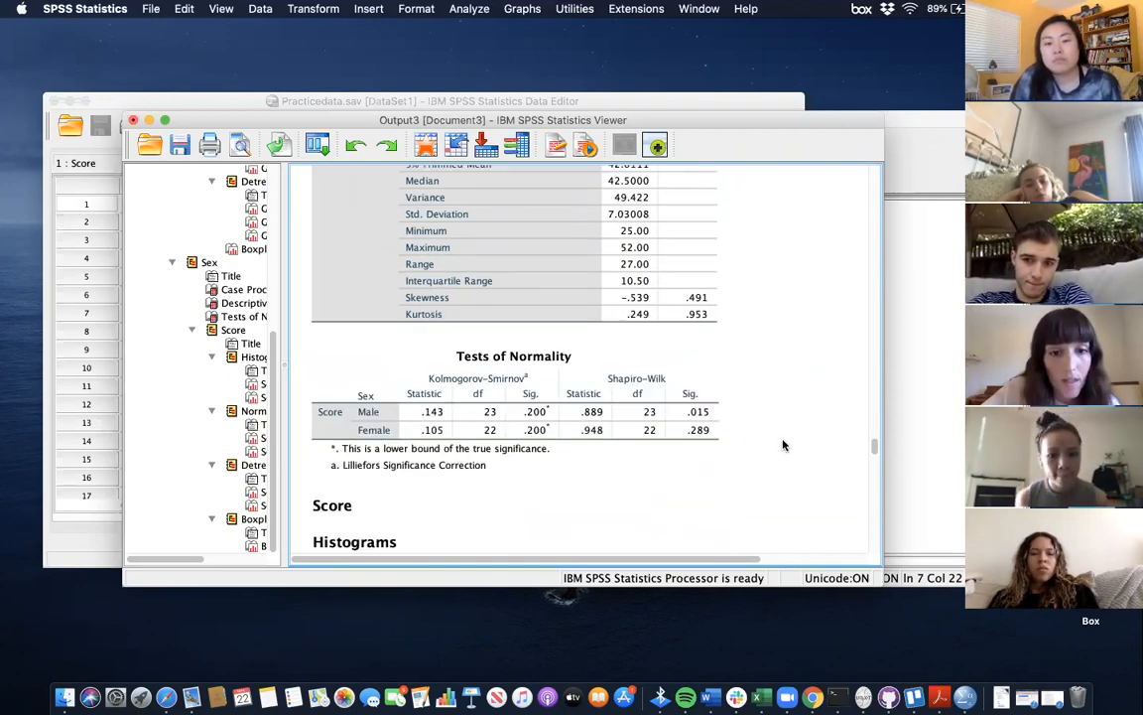
scroll(783, 445, "down", 3)
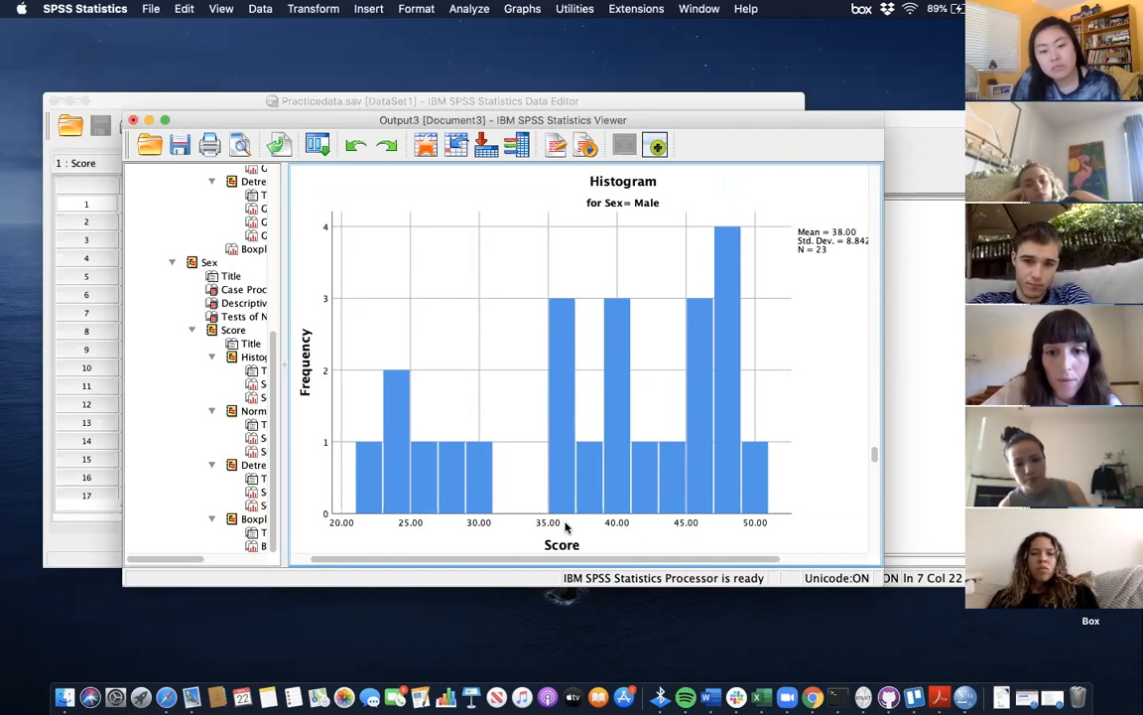
left_click(541, 462)
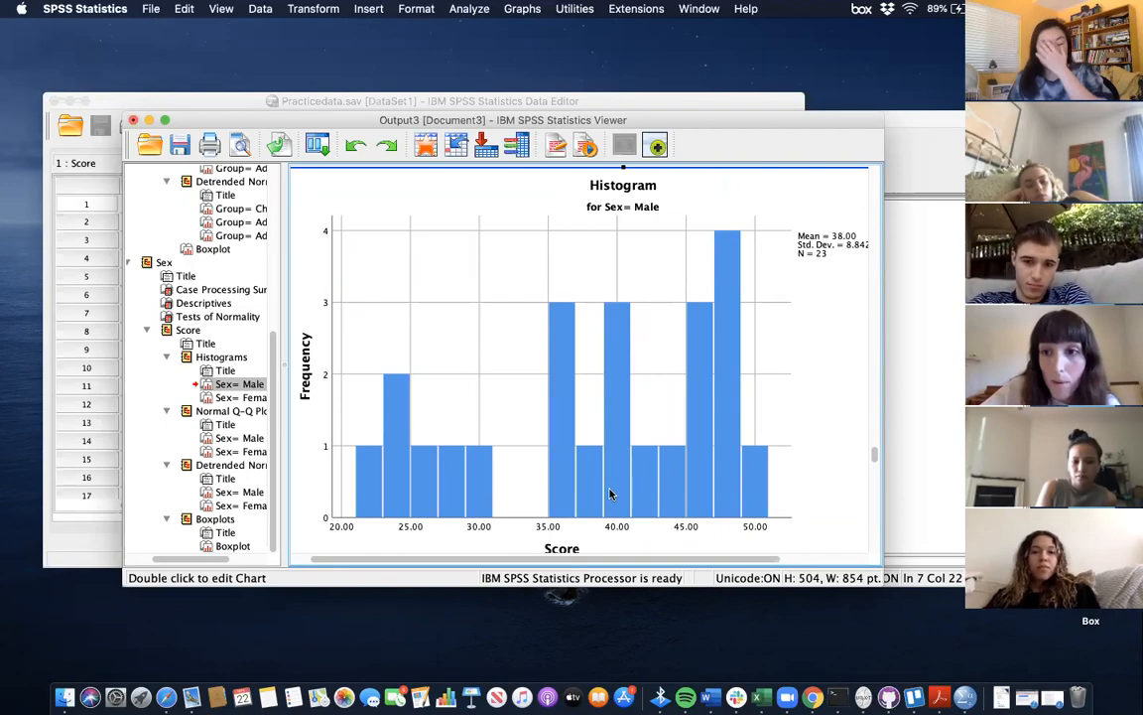
scroll(609, 492, "down", 10)
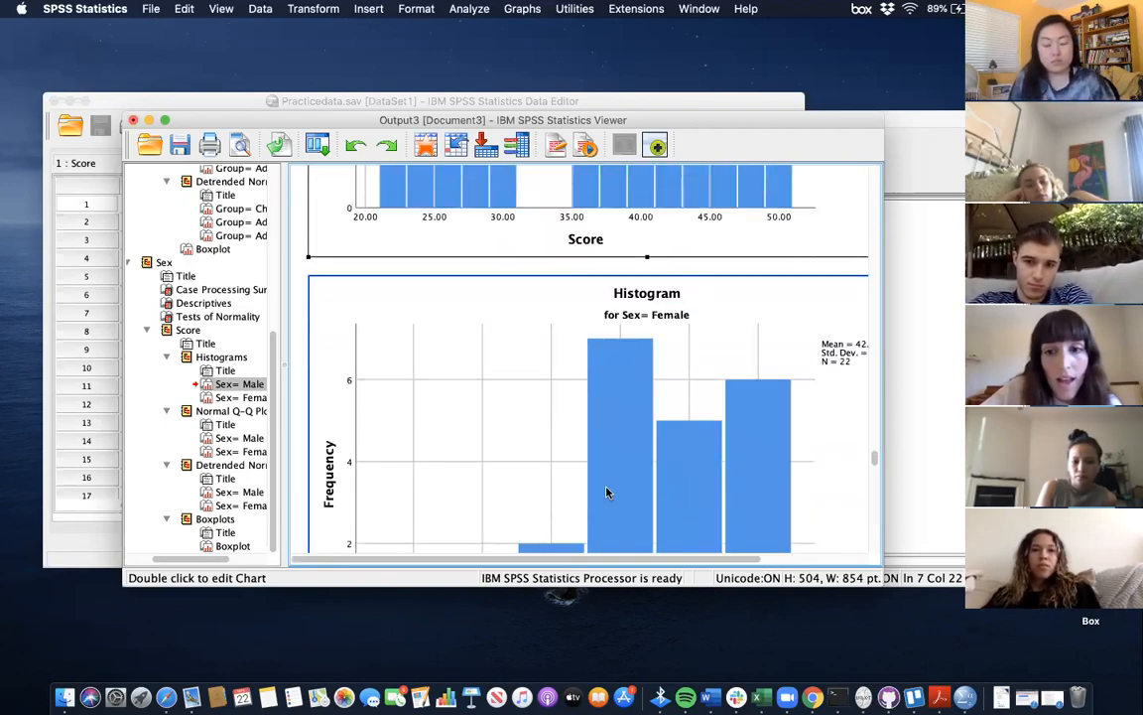
scroll(609, 496, "up", 2)
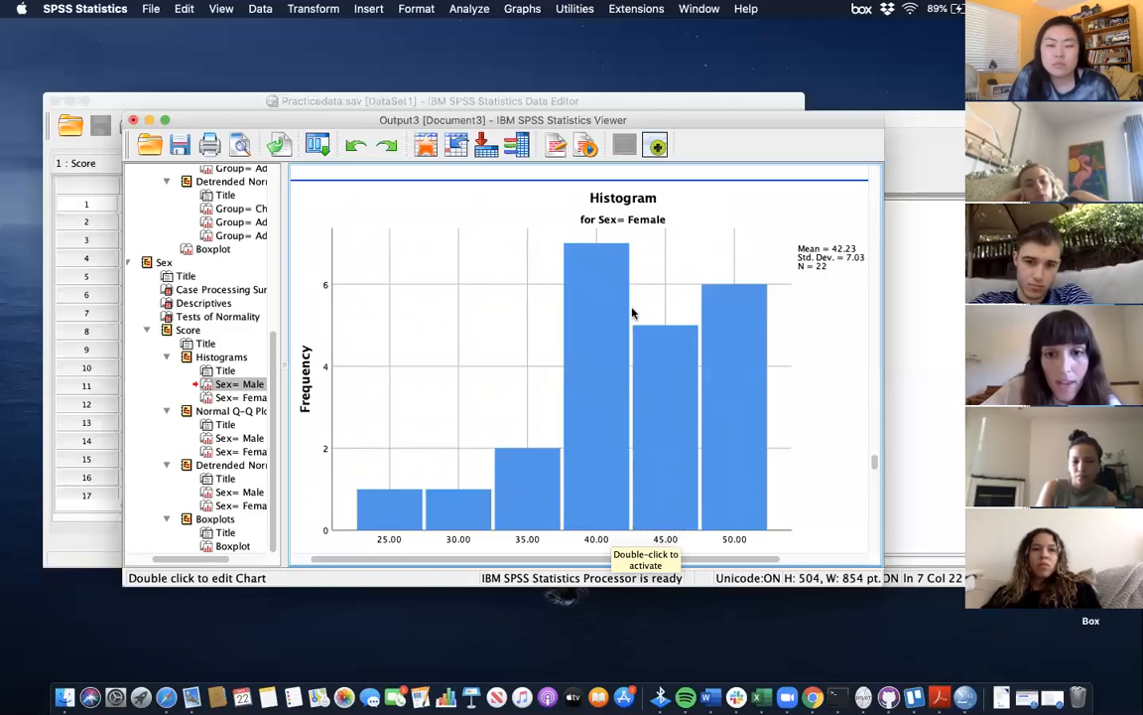
- Examine the Normal Q-Q Plots of Score for Male and Female, comparing the points with the diagonal line
scroll(637, 281, "down", 10)
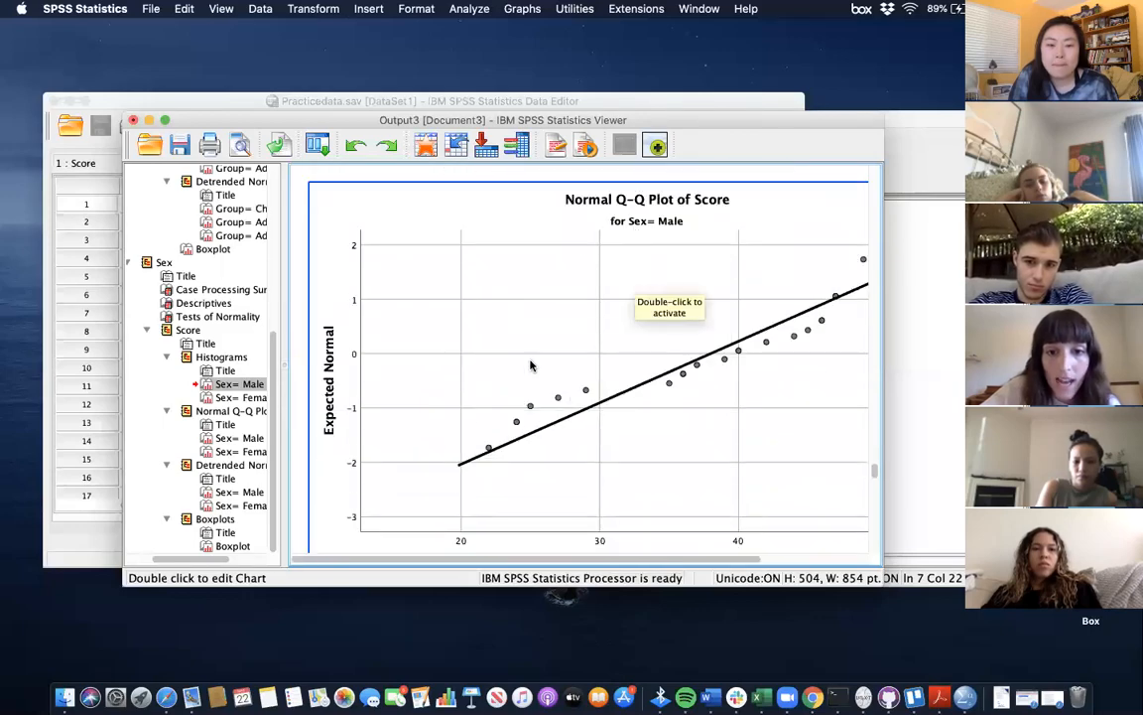
scroll(824, 256, "right", 3)
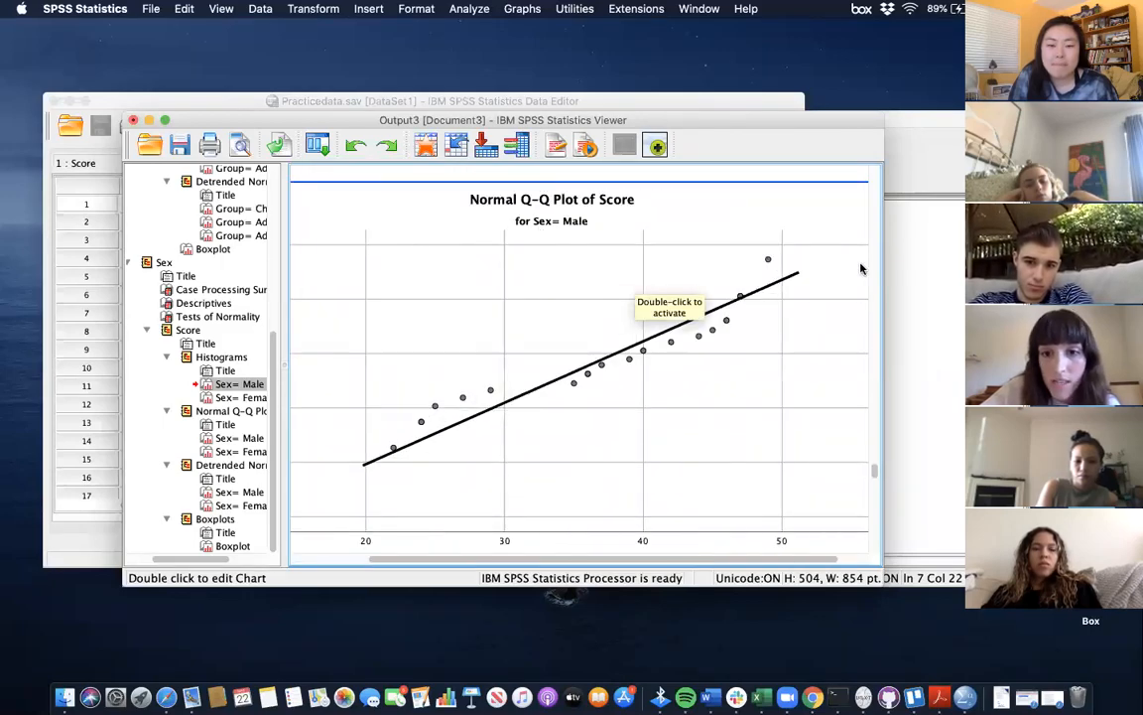
scroll(804, 278, "up", 1)
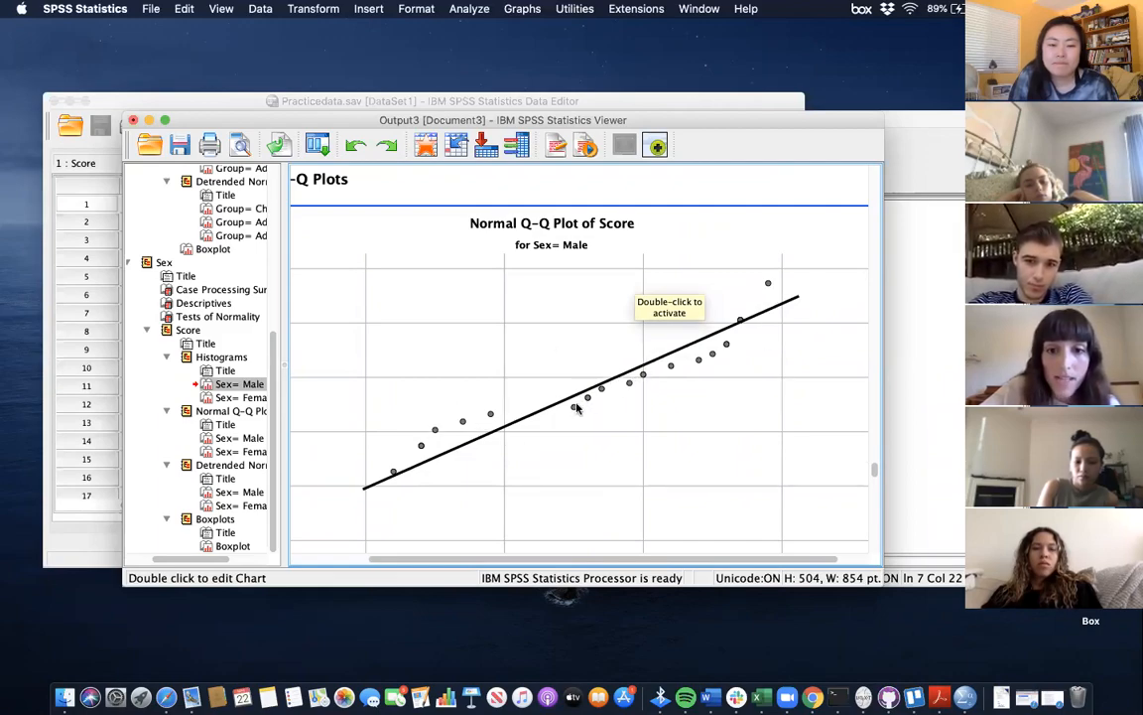
scroll(575, 407, "down", 10)
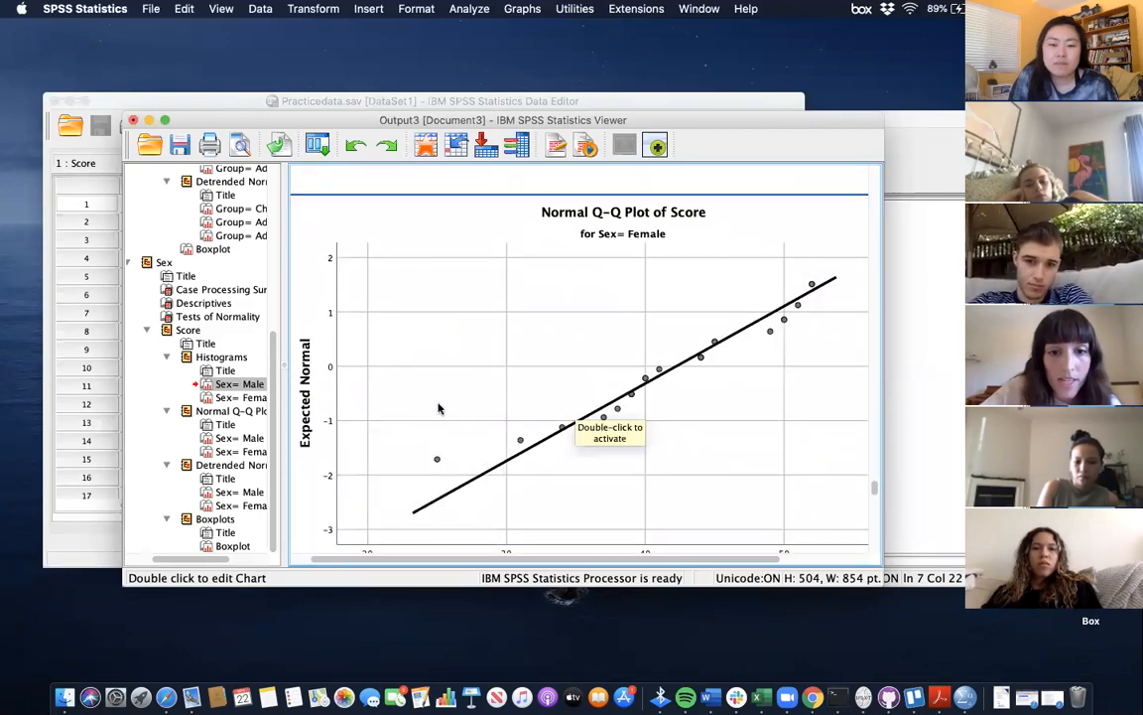
scroll(425, 427, "down", 2)
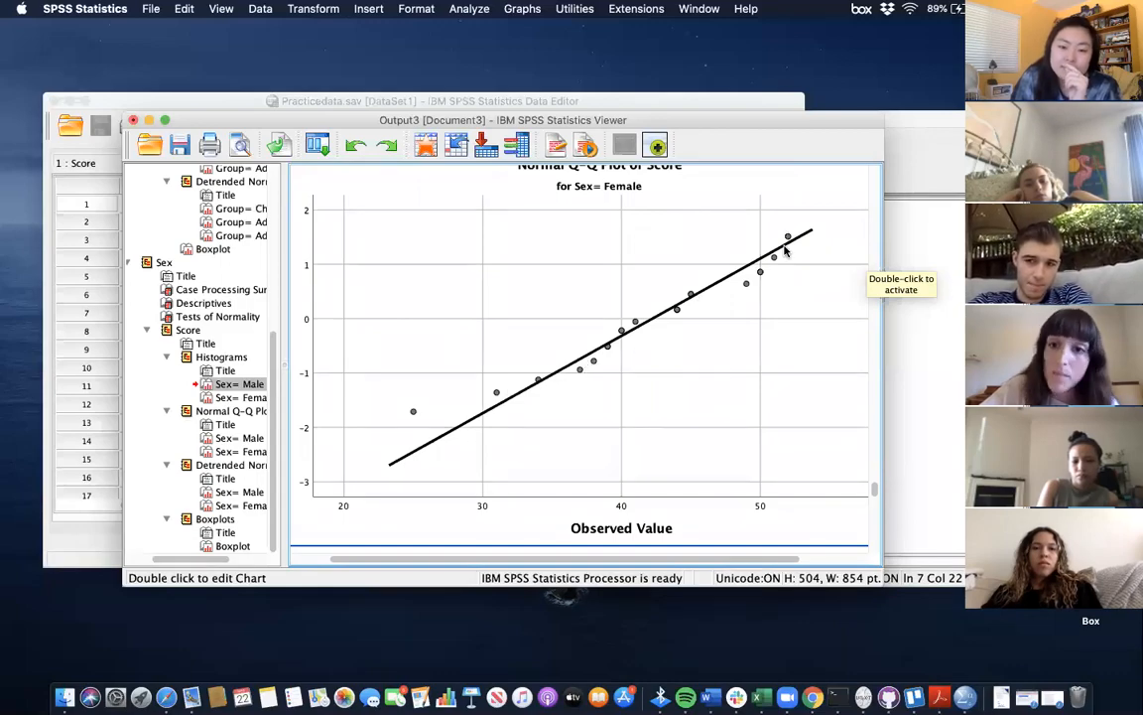
- Look past the detrended plots by Sex and compare the Male and Female boxplots of Score
scroll(685, 332, "down", 5)
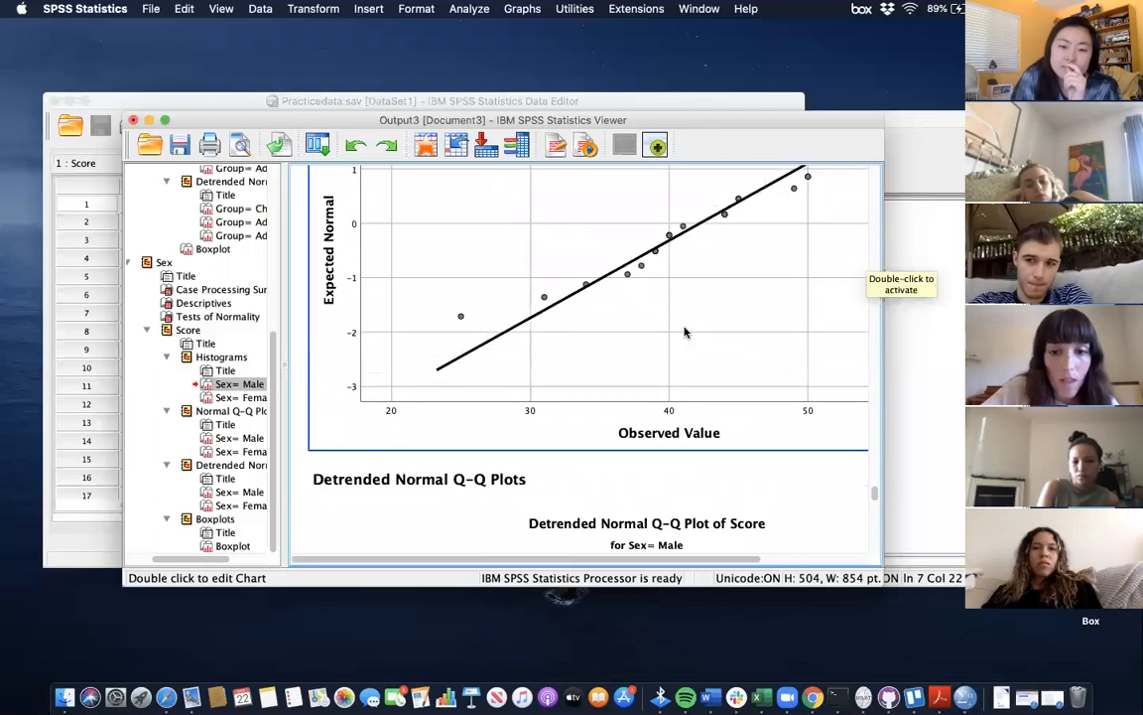
scroll(685, 333, "down", 15)
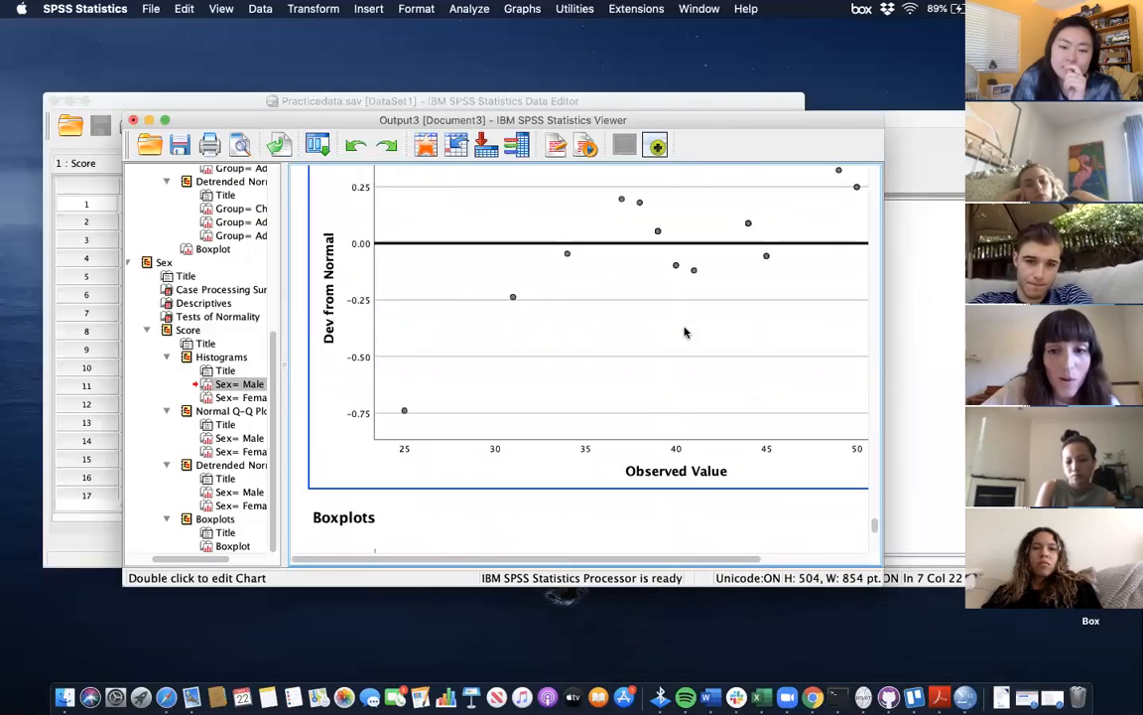
scroll(685, 333, "up", 1)
scroll(685, 333, "right", 1)
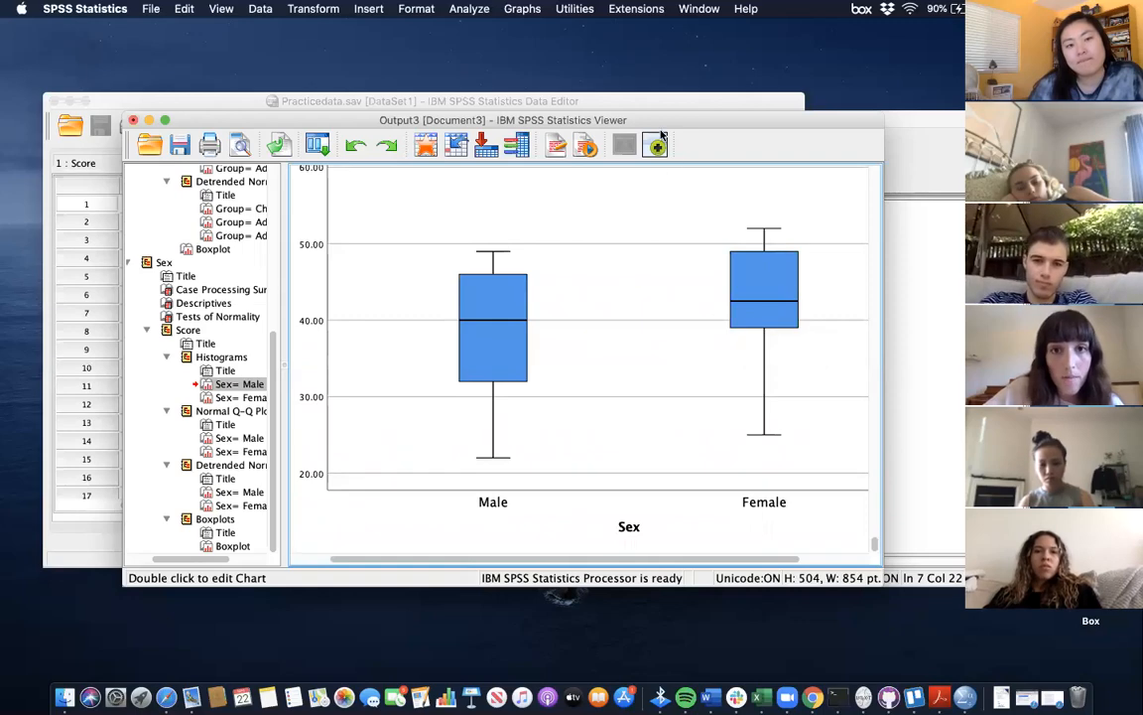
- Return to the Practicedata.sav data set and select the Group cell of case 2
left_click(647, 106)
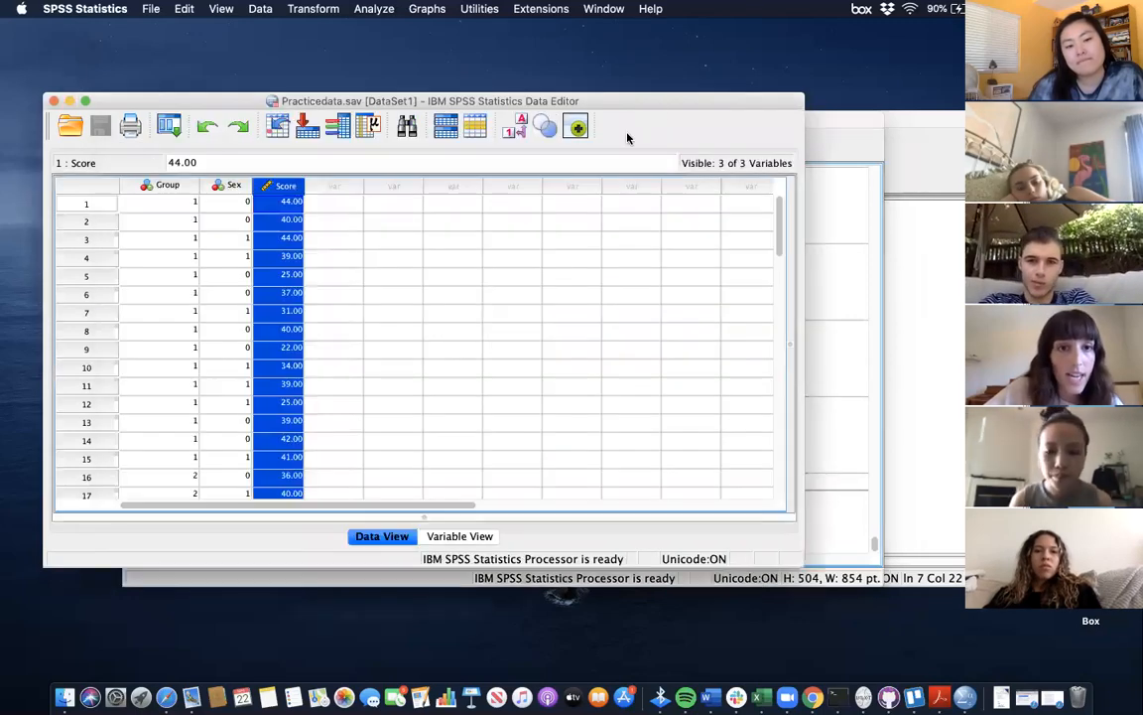
left_click(183, 222)
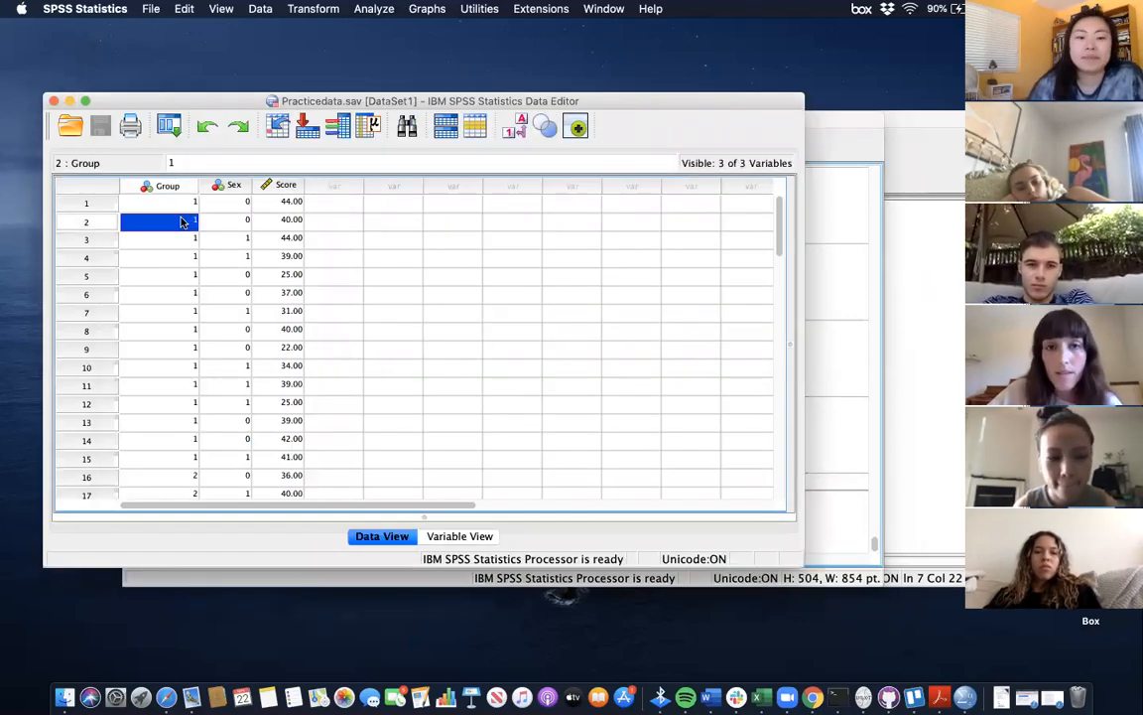
- Select the entire Group column in the data set and return to the Output3 results
left_click(174, 188)
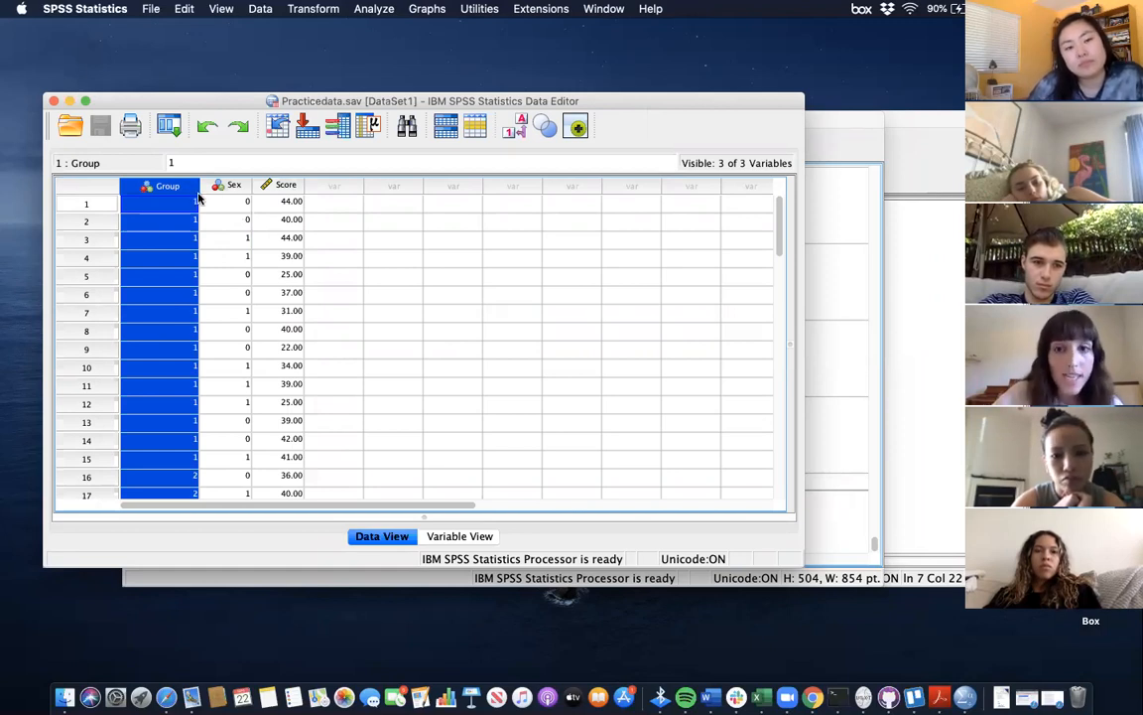
left_click(819, 121)
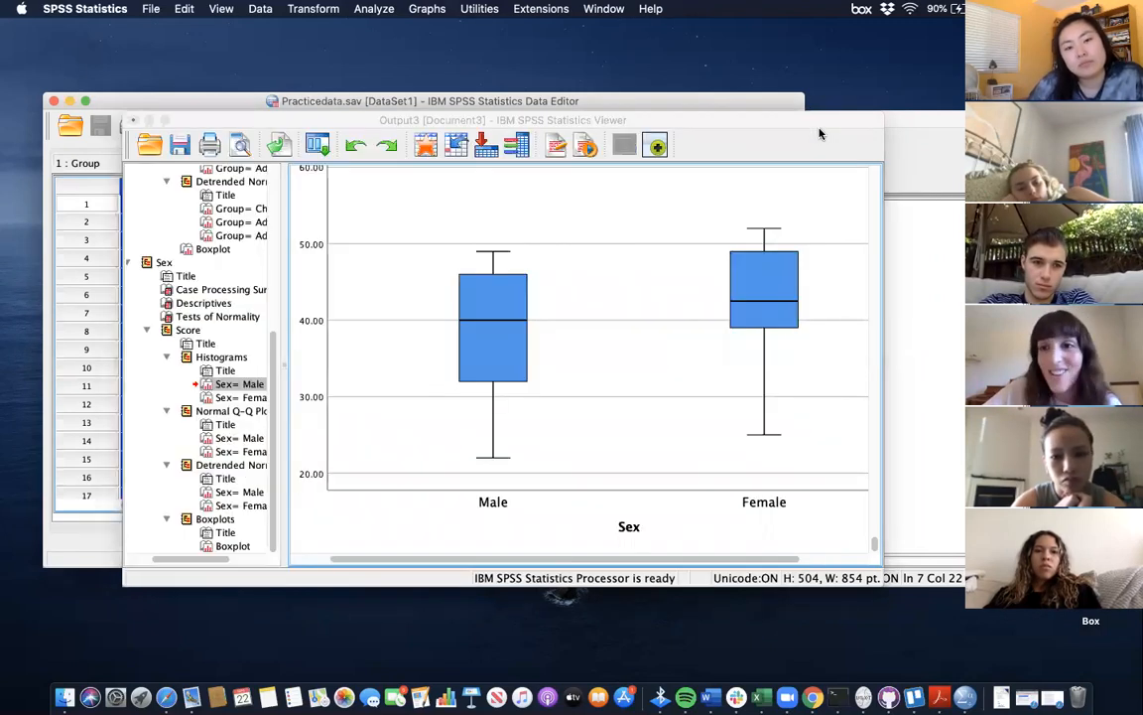
left_click(454, 100)
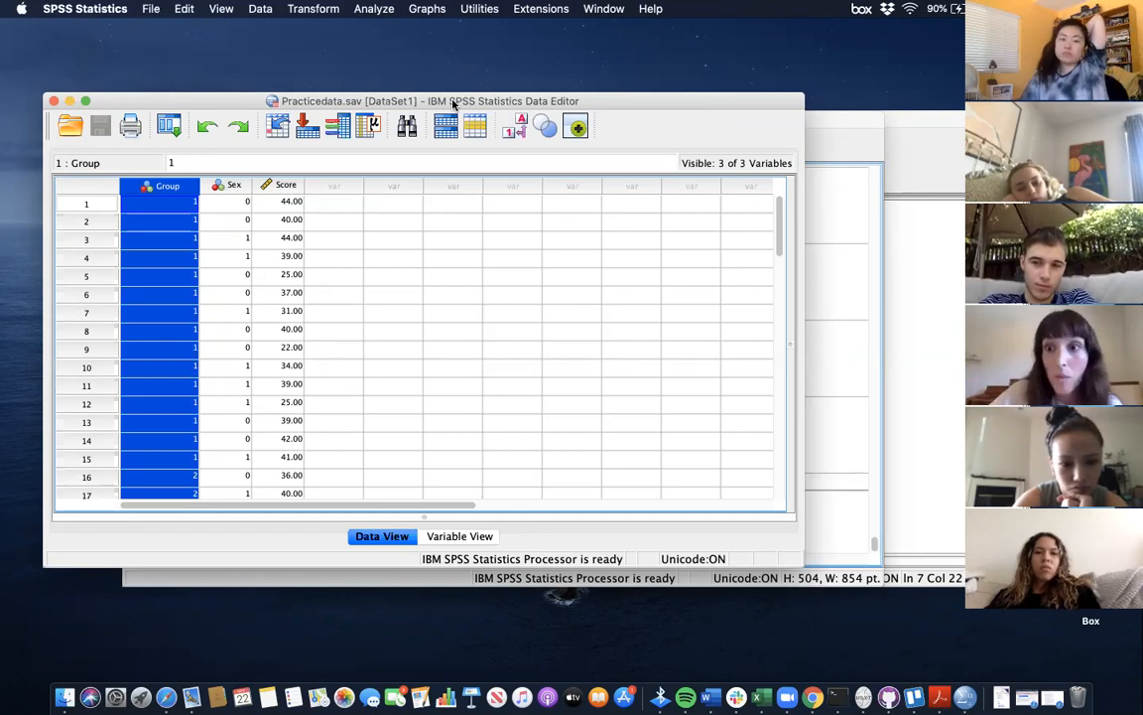
left_click(867, 124)
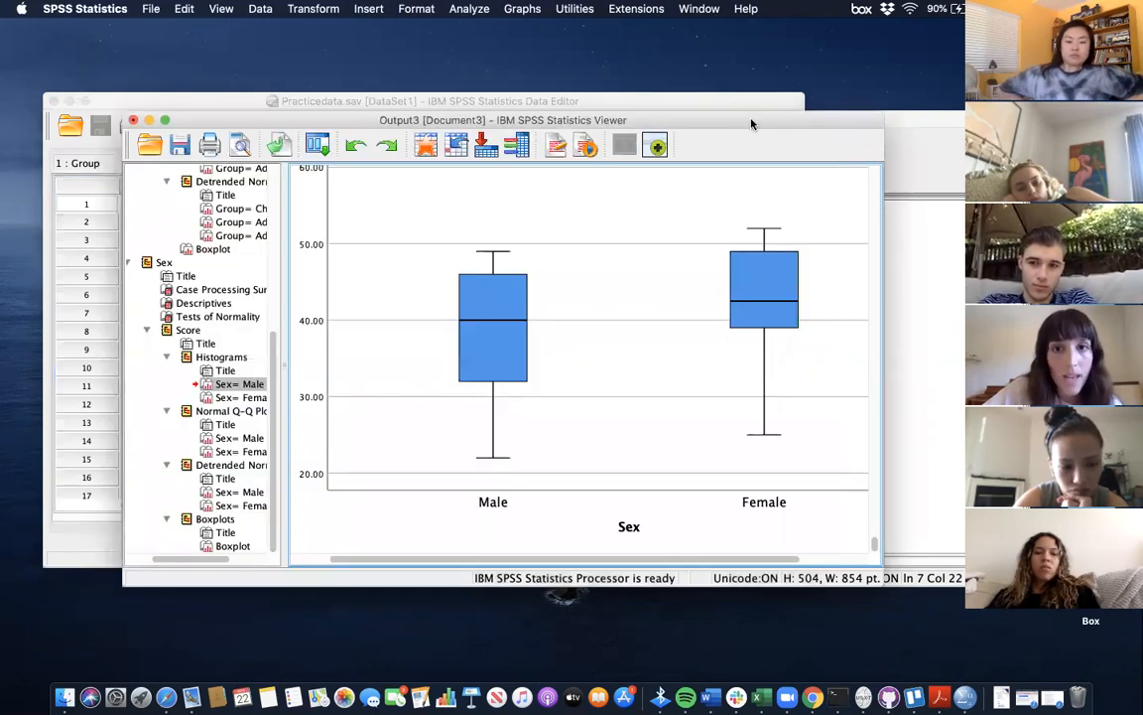
- Set up a Univariate general linear model with Score as the dependent variable and Group as the fixed factor
left_click(469, 9)
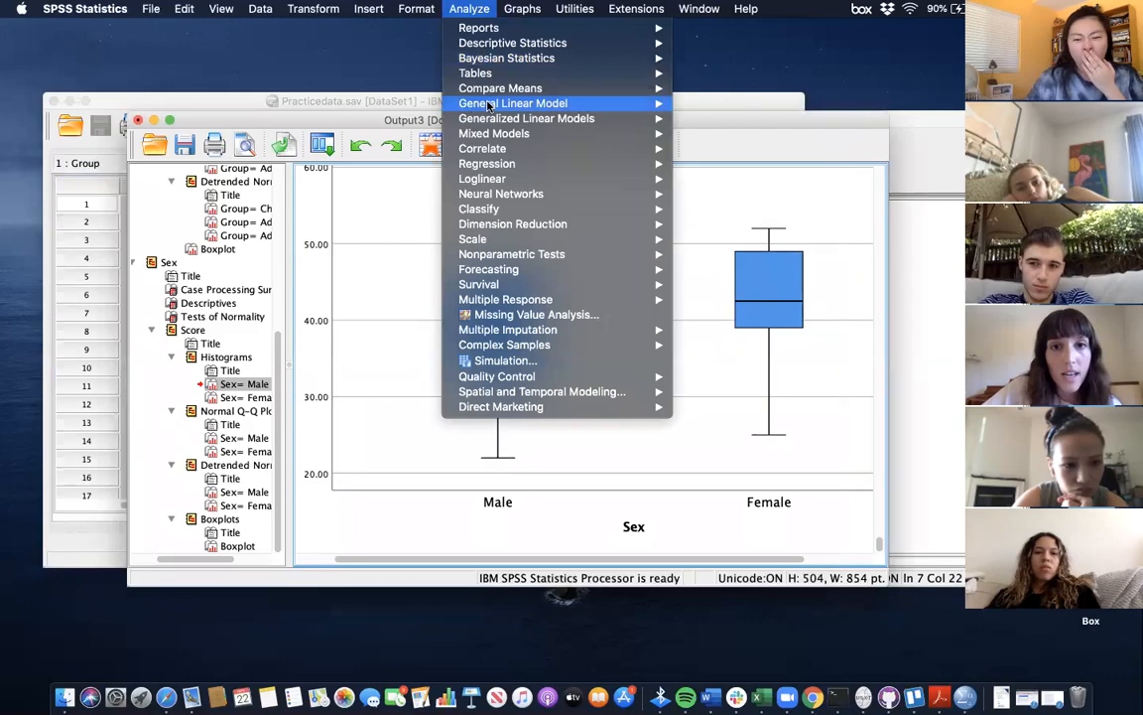
mouse_move(488, 105)
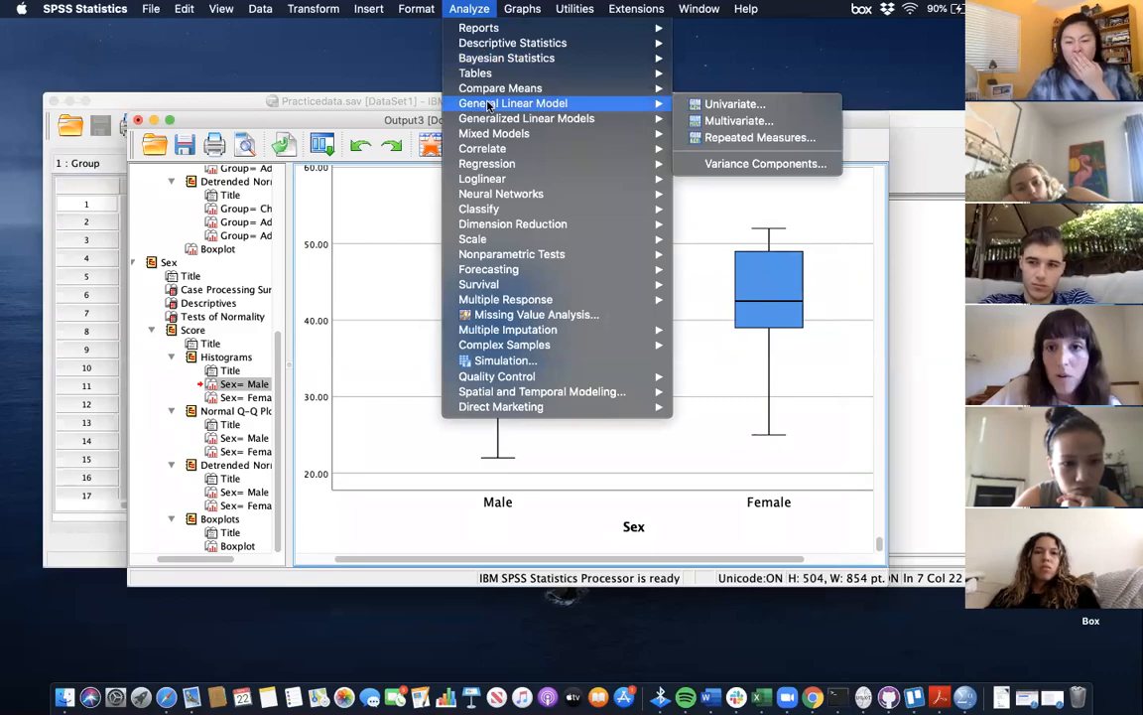
left_click(727, 105)
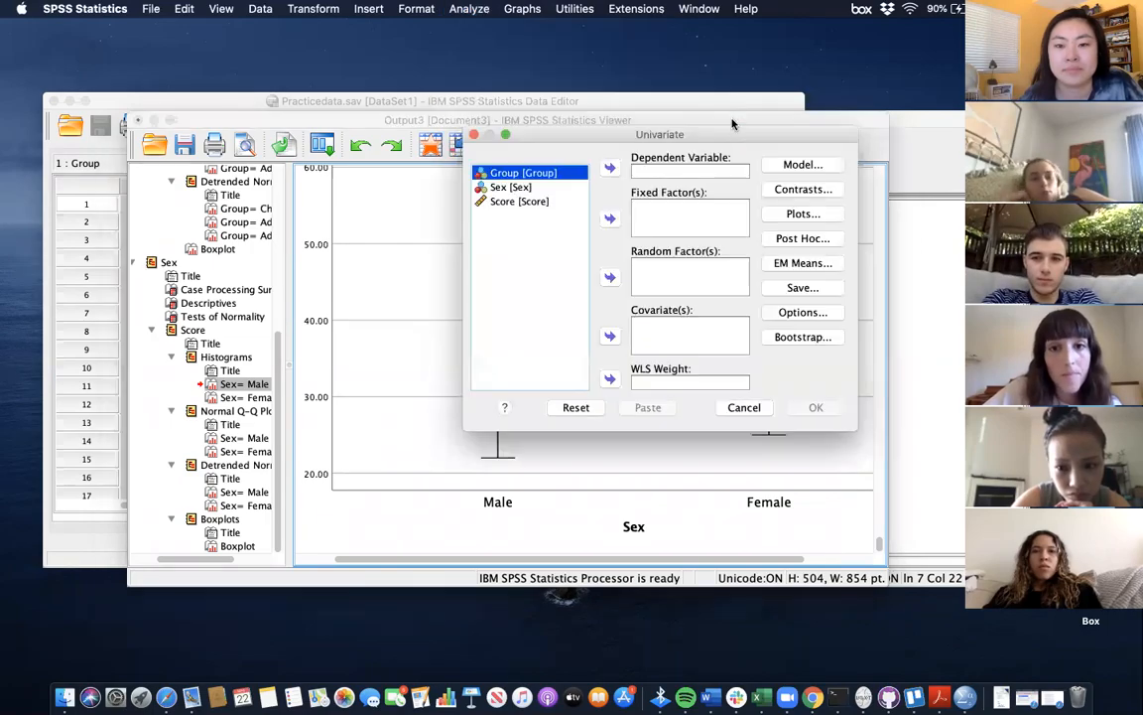
left_click_drag(741, 136, 663, 129)
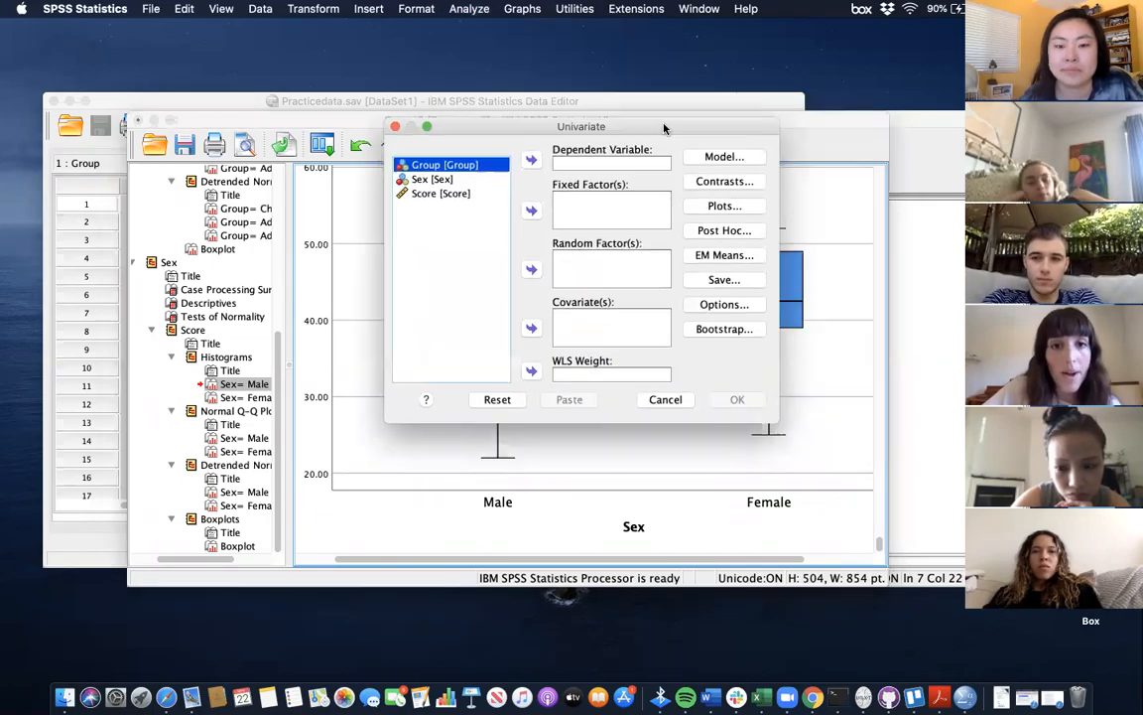
left_click(464, 194)
left_click(528, 161)
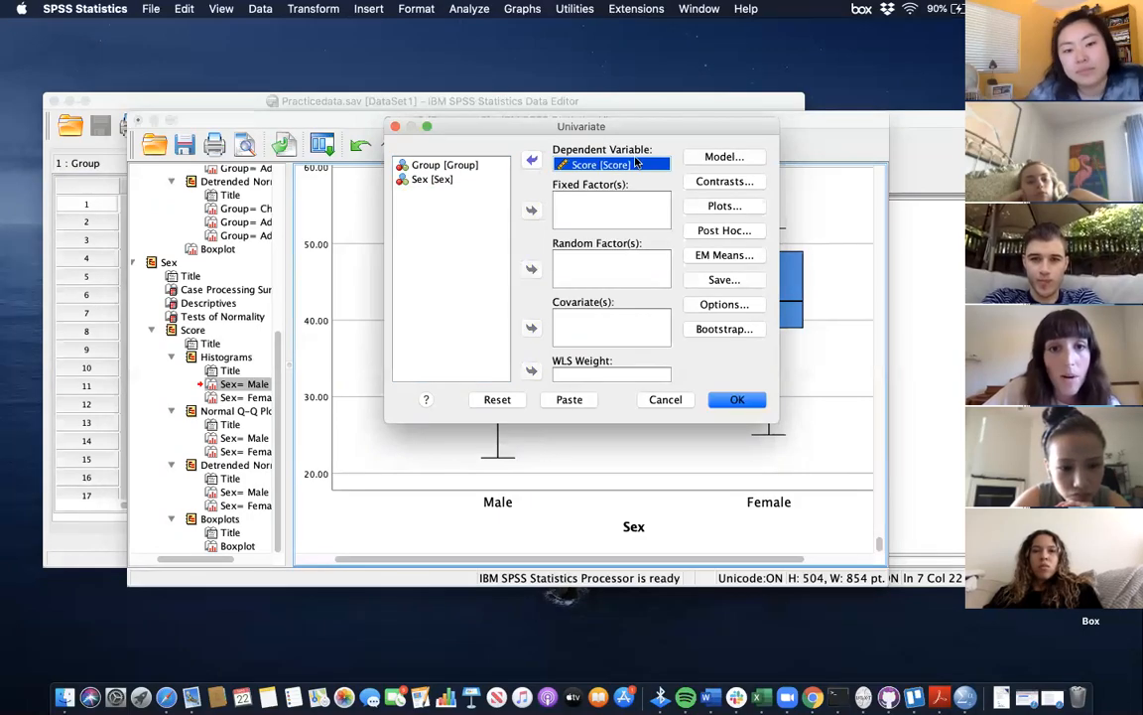
left_click(438, 165)
left_click(532, 209)
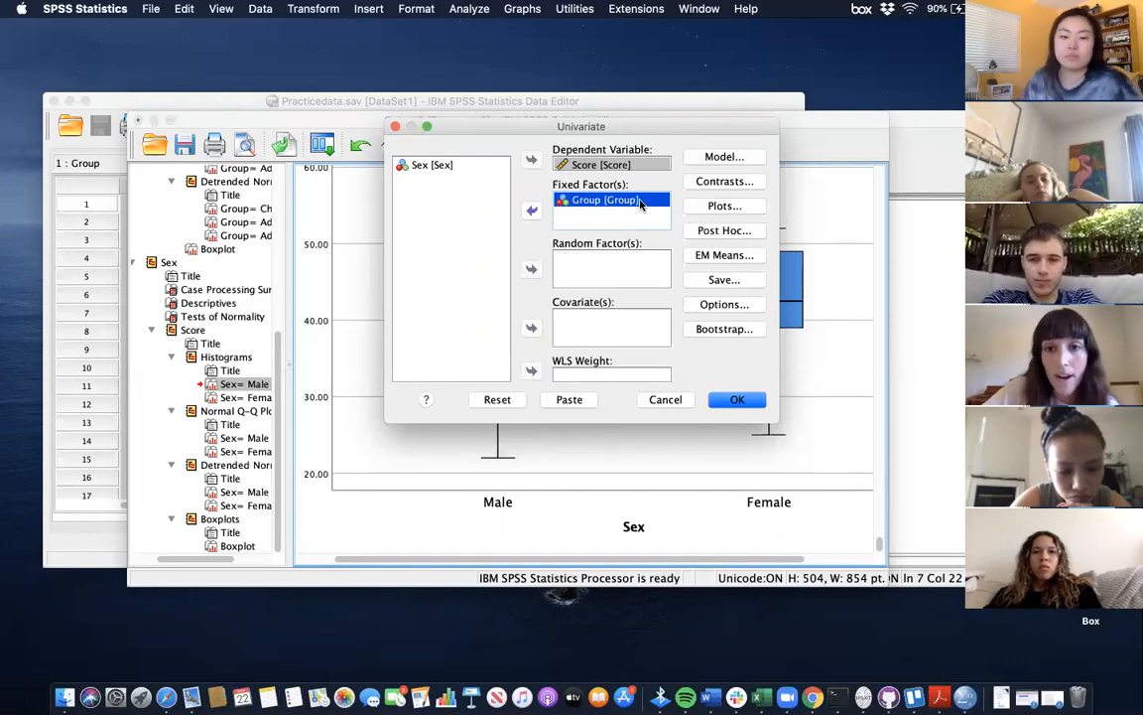
- Add a profile plot with Group on the horizontal axis, as a bar chart with 95% confidence interval error bars
left_click_drag(648, 127, 607, 127)
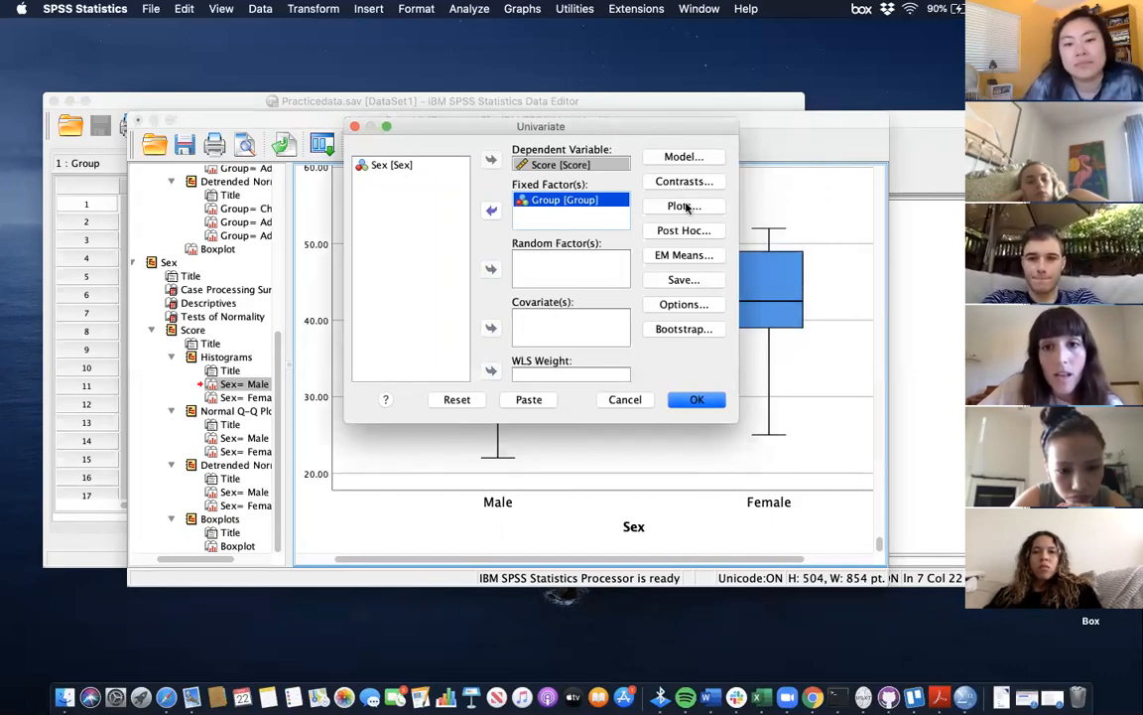
left_click(684, 206)
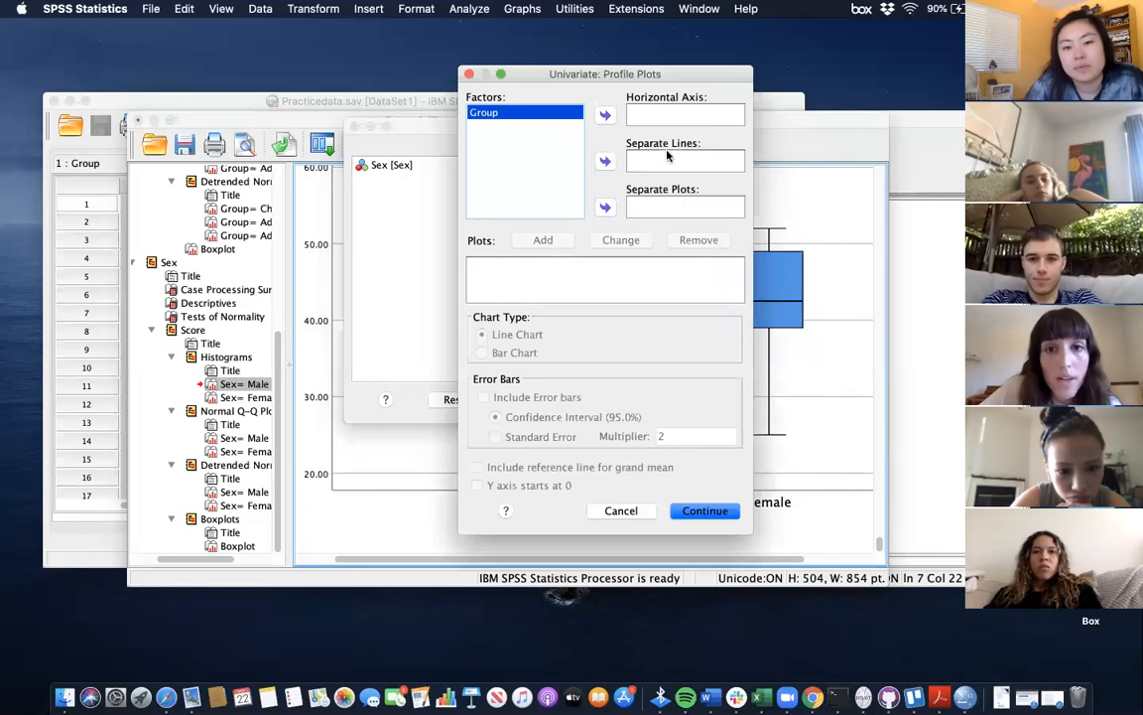
left_click(606, 116)
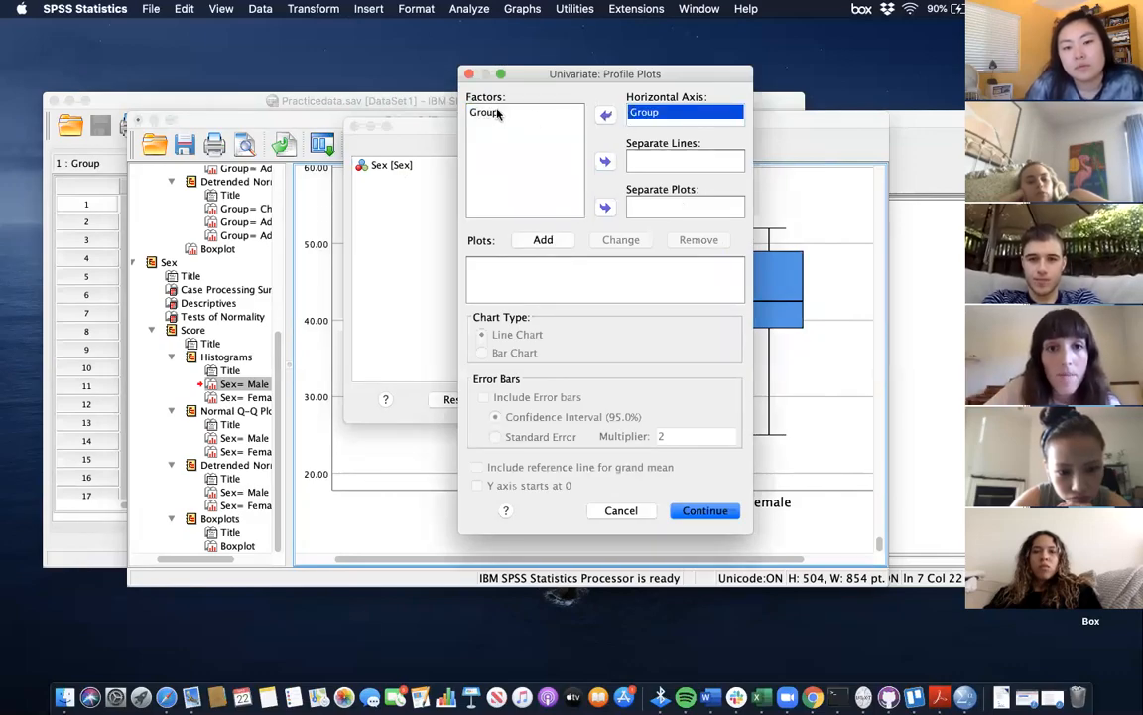
left_click(541, 241)
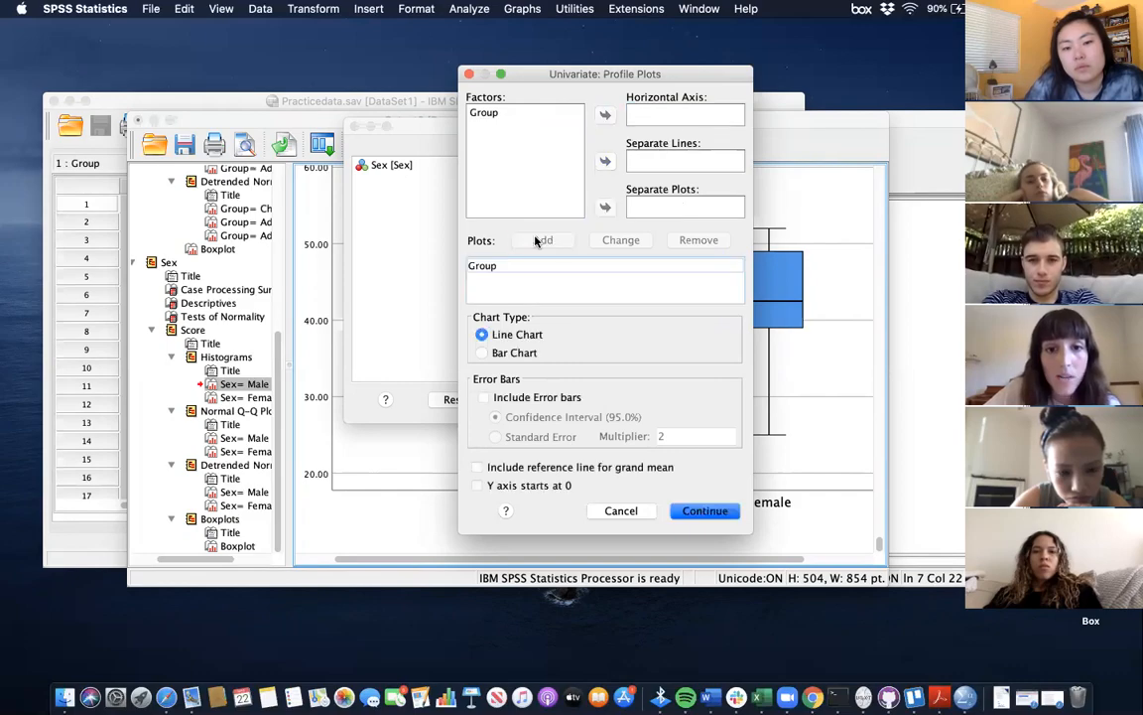
left_click(513, 356)
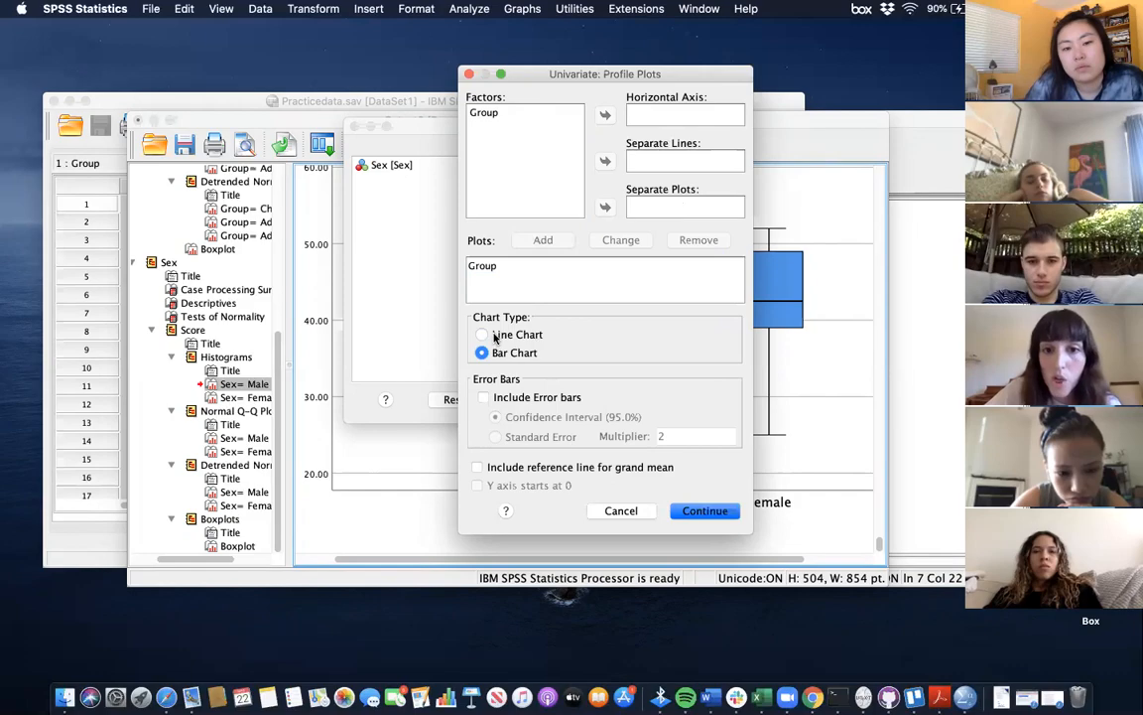
left_click(520, 398)
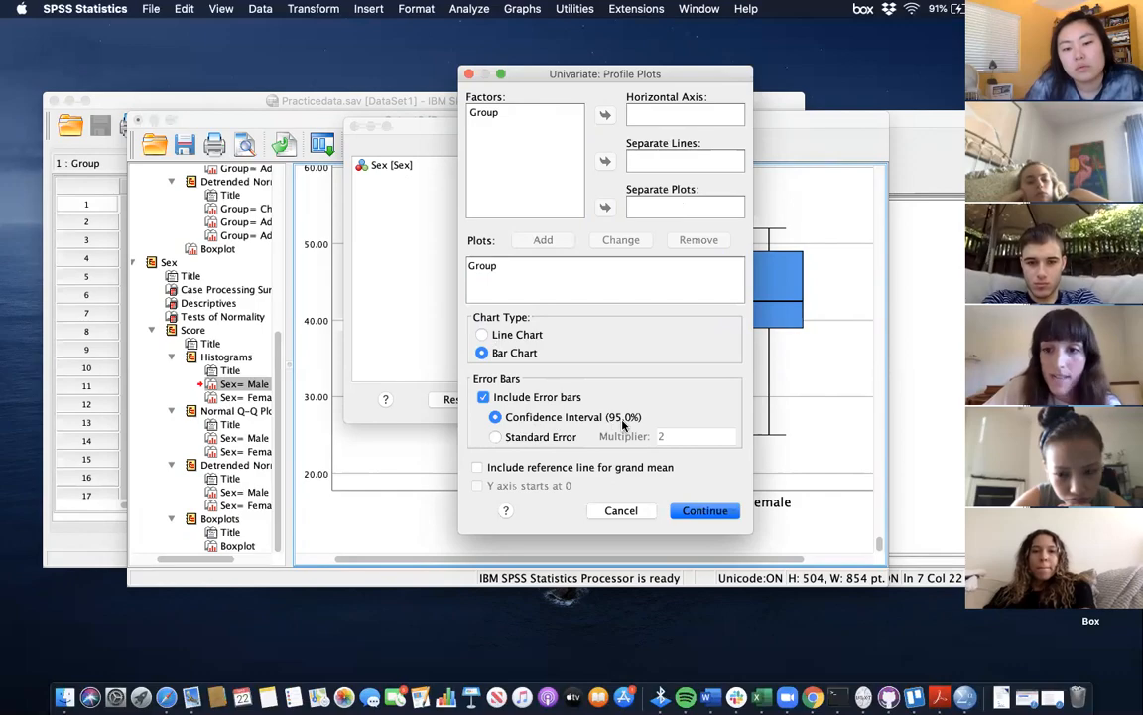
left_click(705, 511)
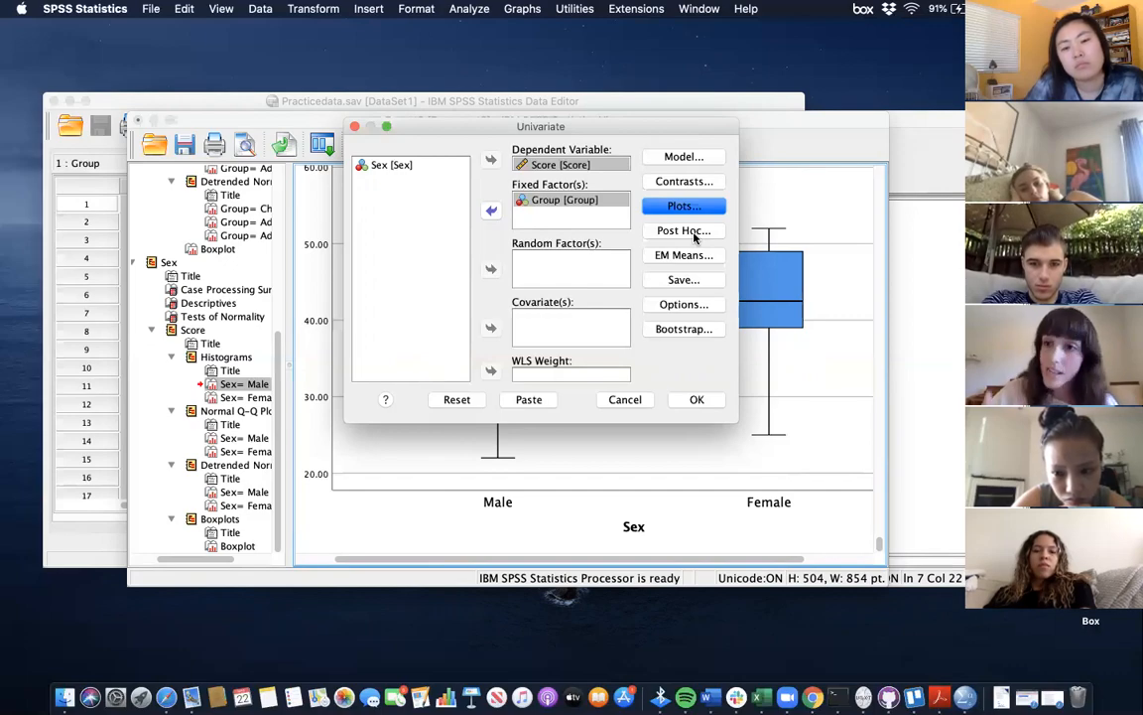
- Request Bonferroni and Tukey post hoc tests for Group
left_click(694, 232)
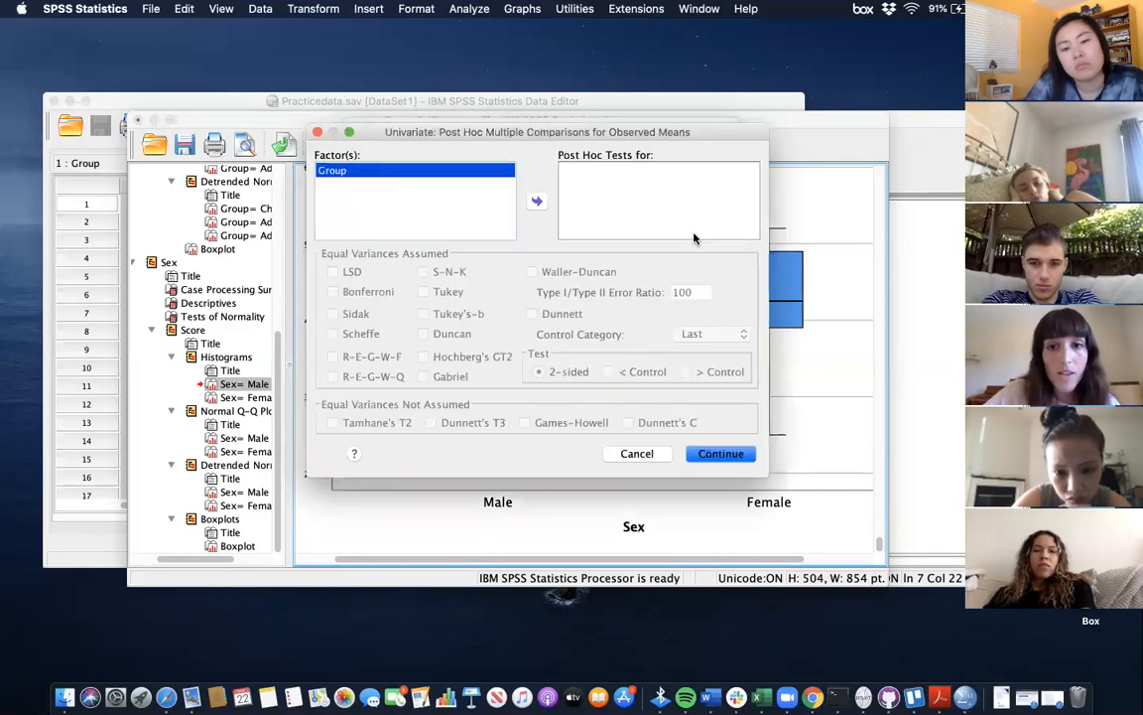
left_click(538, 202)
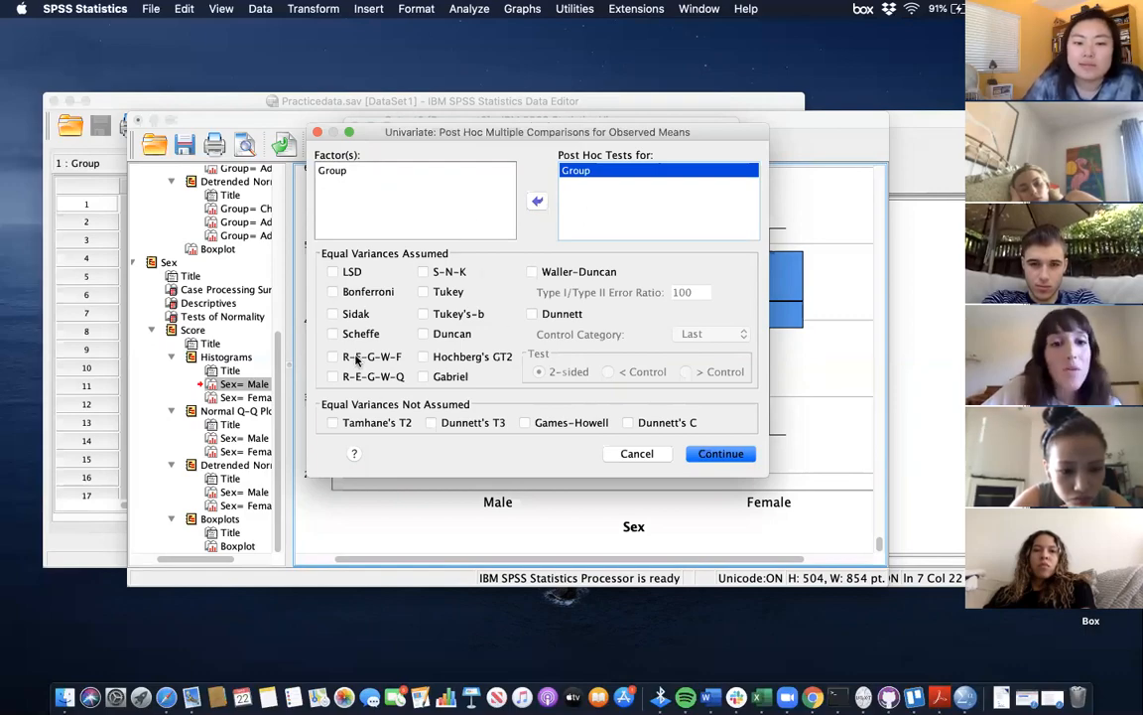
left_click(423, 293)
left_click(374, 294)
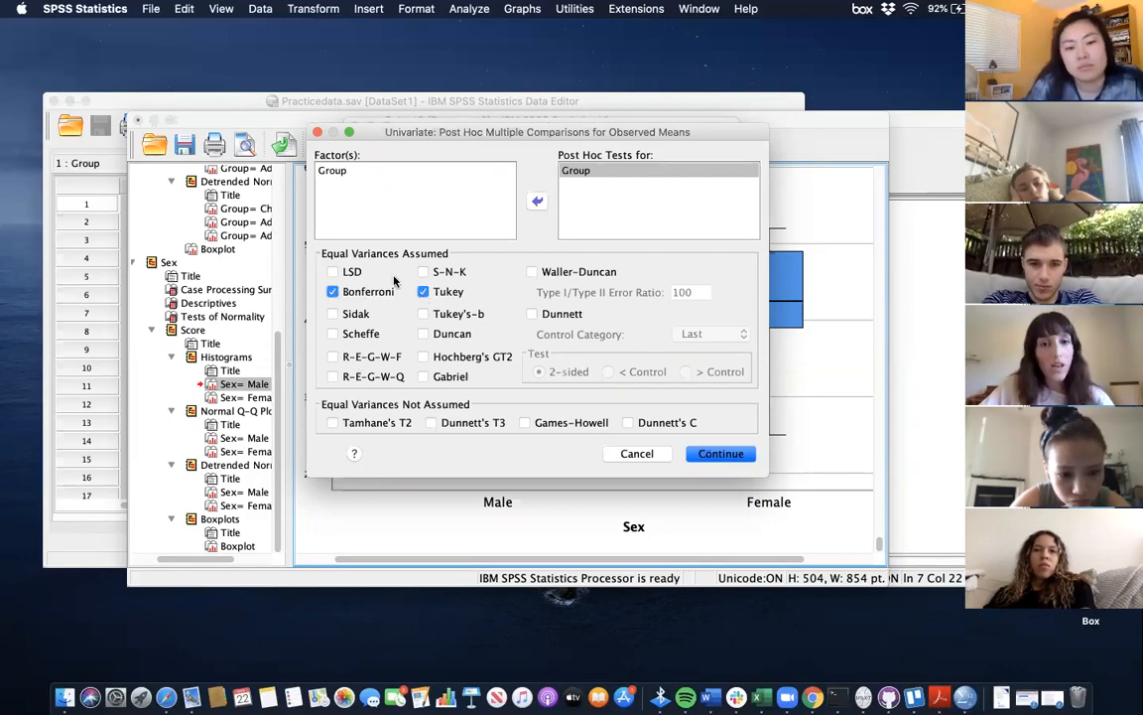
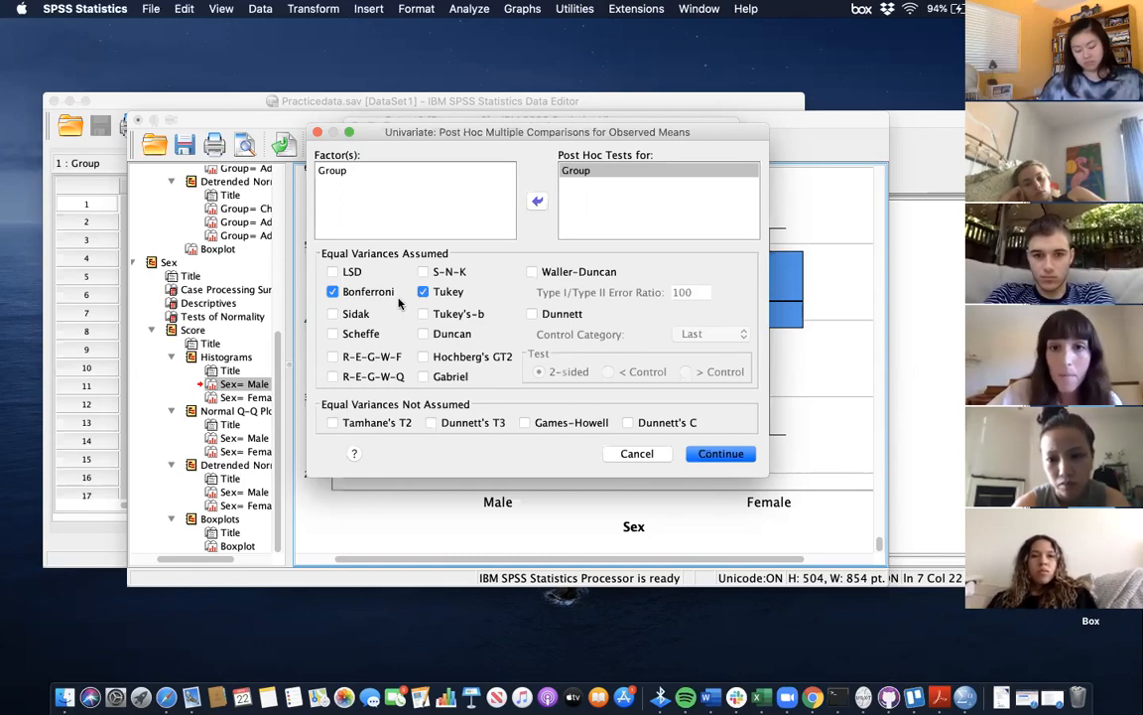
left_click(719, 454)
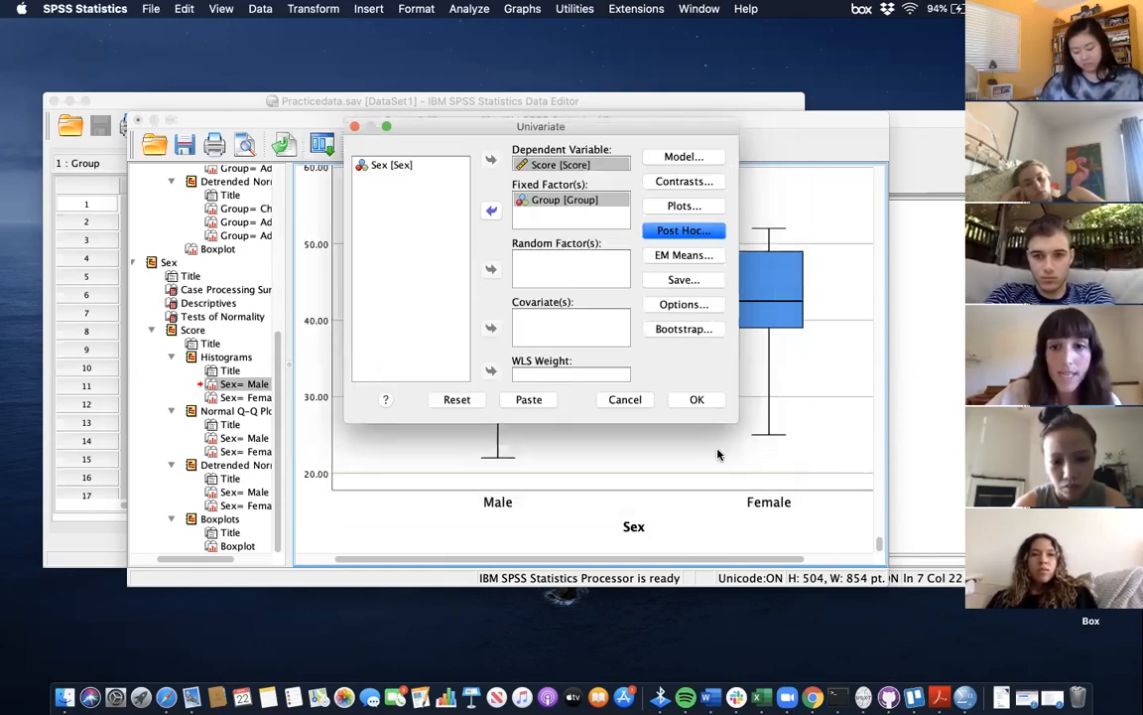
- Include descriptive statistics and estimates of effect size in the Univariate output and run the analysis
left_click(683, 304)
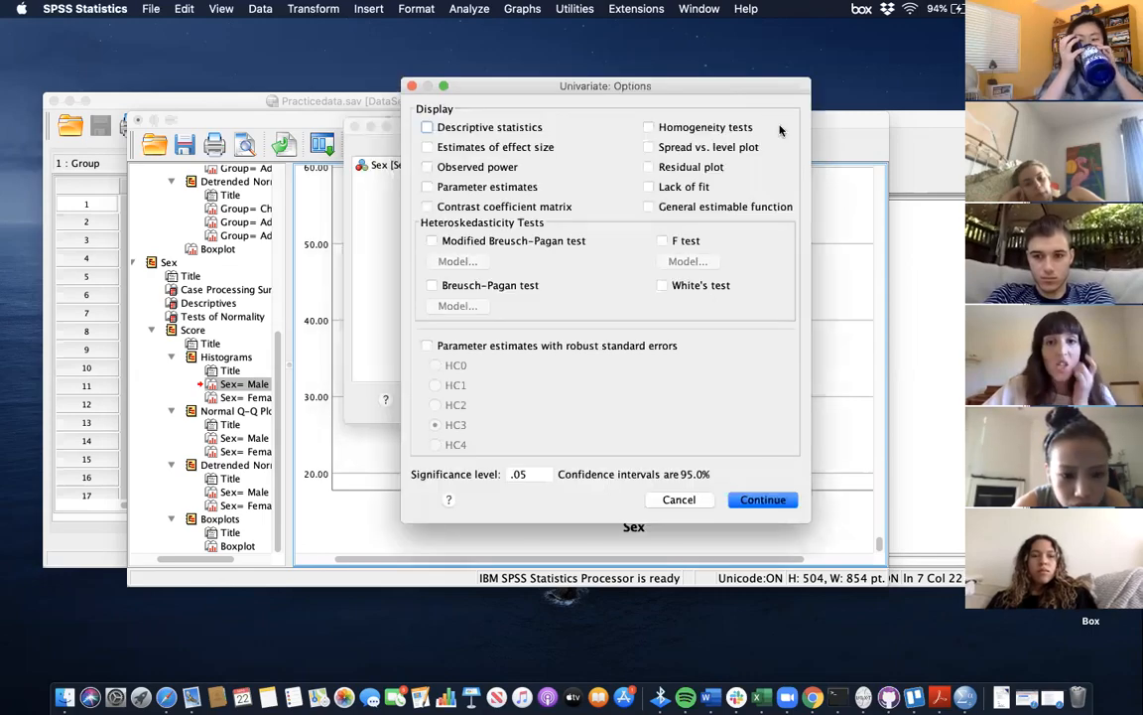
left_click_drag(772, 87, 688, 119)
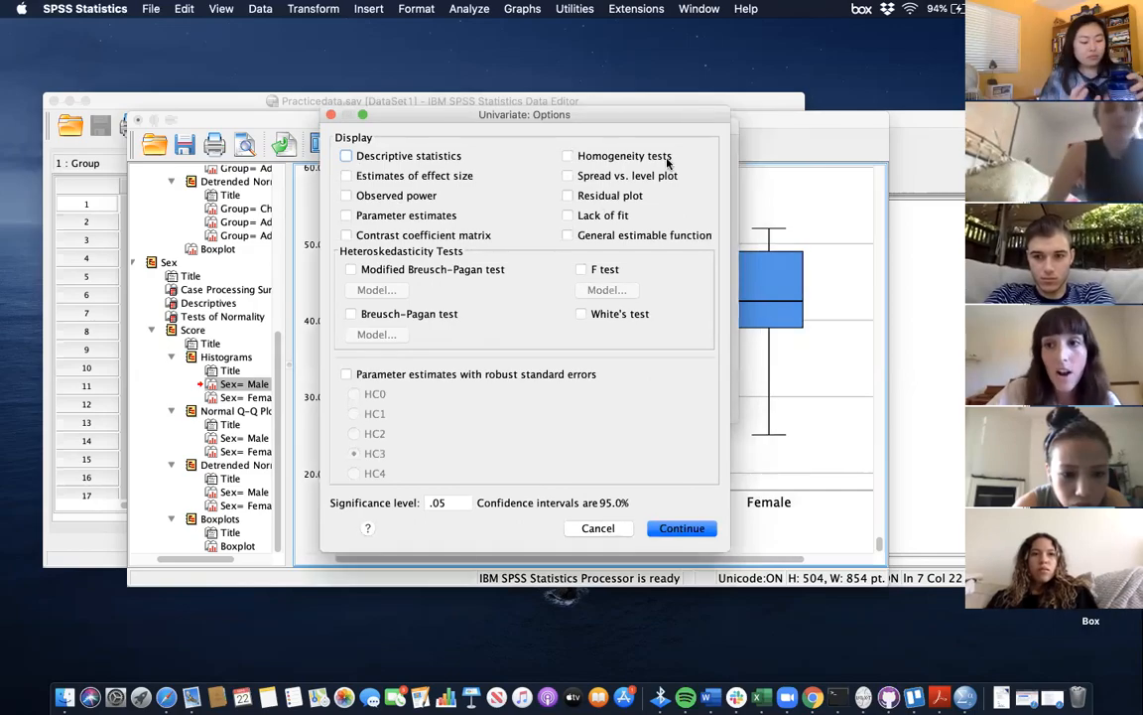
left_click(450, 158)
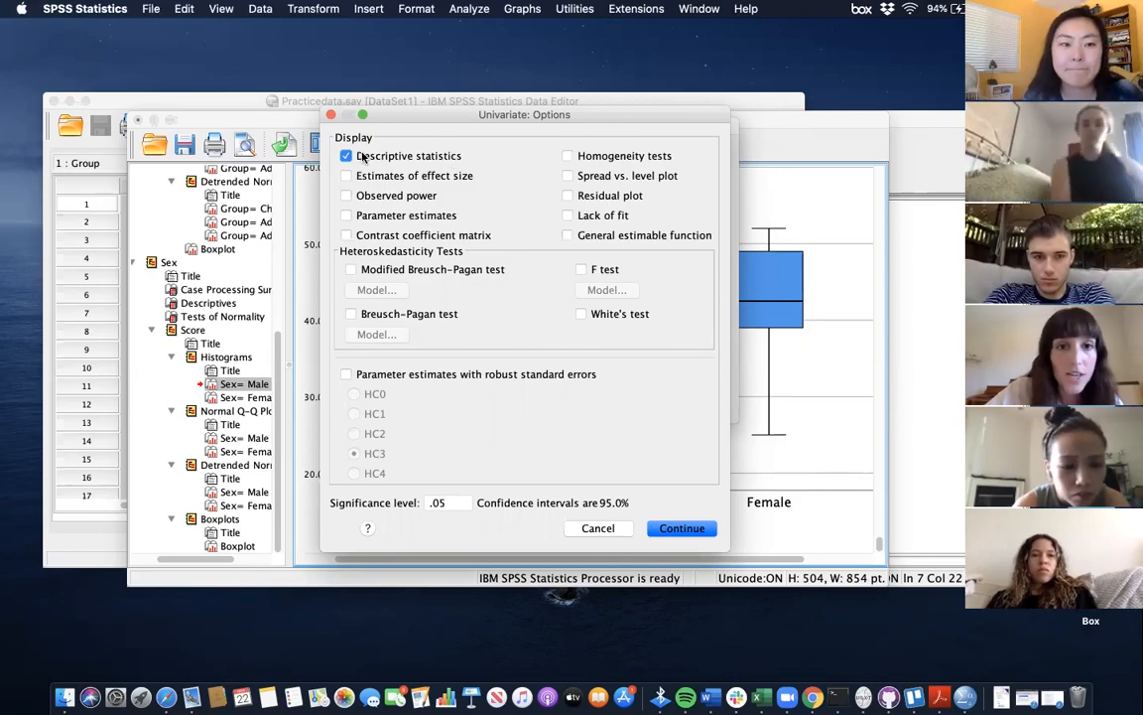
left_click(457, 178)
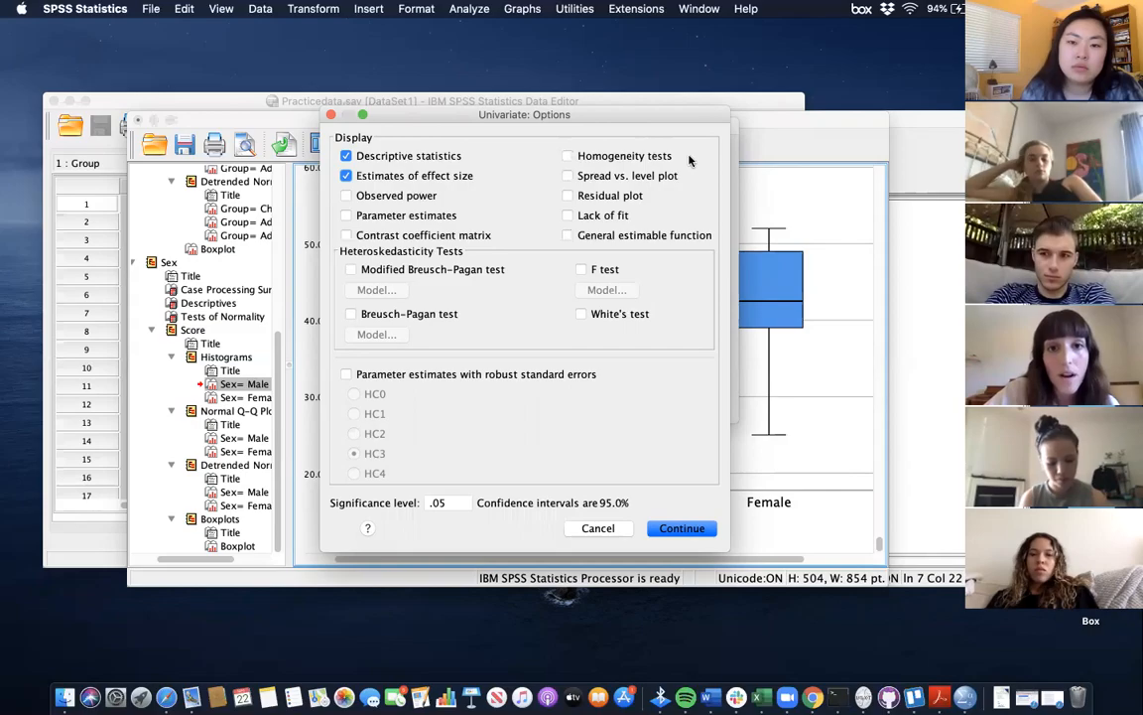
left_click_drag(677, 116, 670, 121)
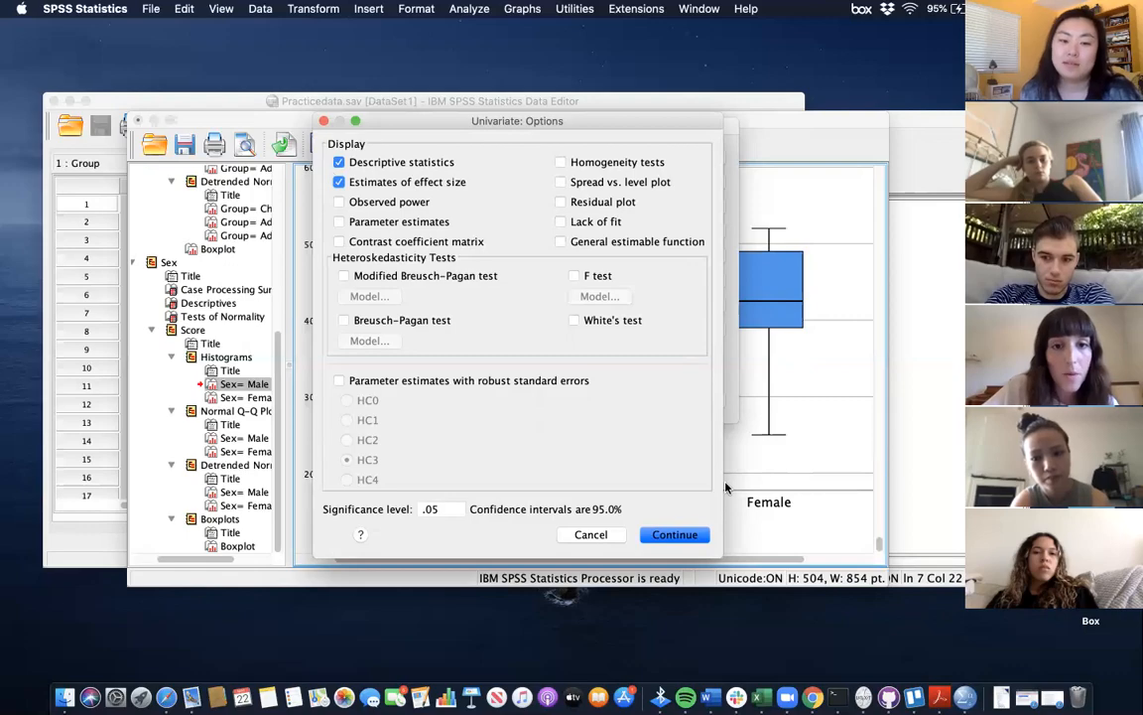
left_click(675, 535)
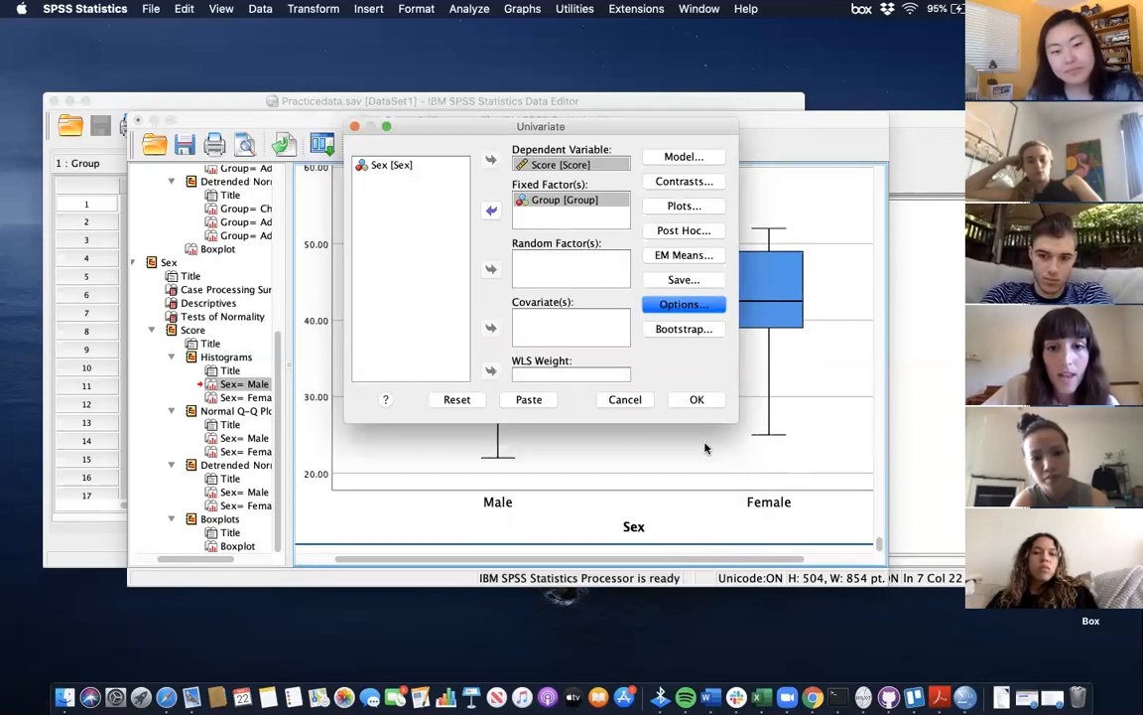
left_click(696, 401)
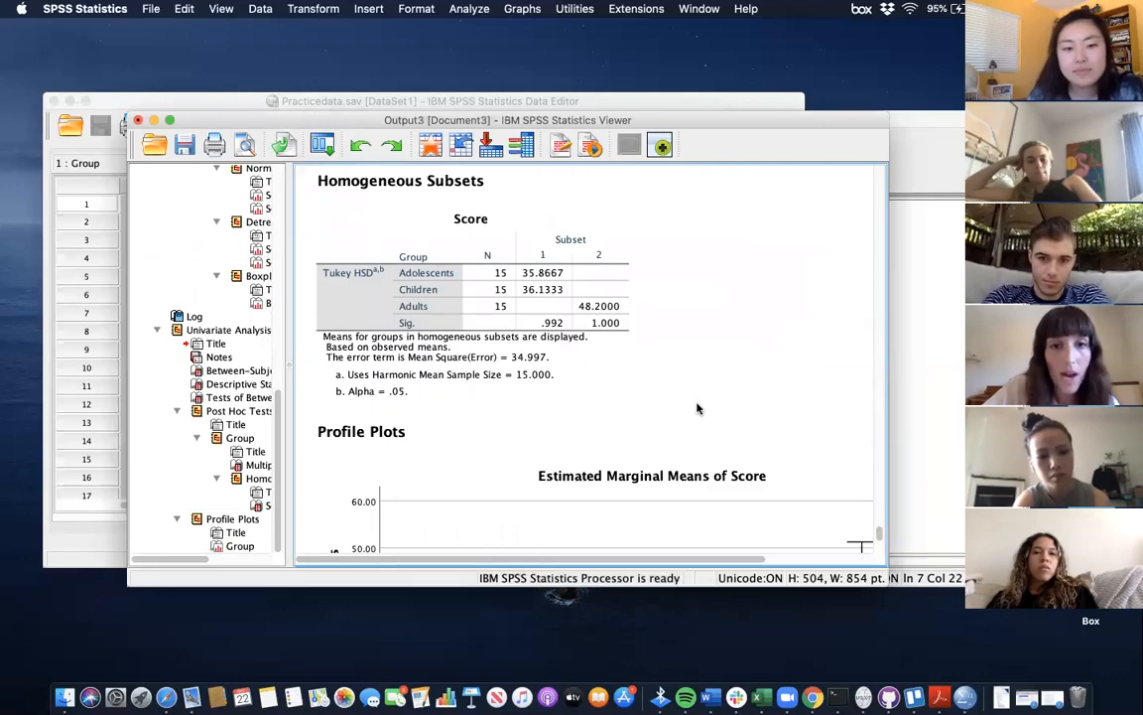
- Examine the Between-Subjects Factors, Descriptive Statistics and Tests of Between-Subjects Effects tables of the univariate analysis
scroll(697, 406, "up", 15)
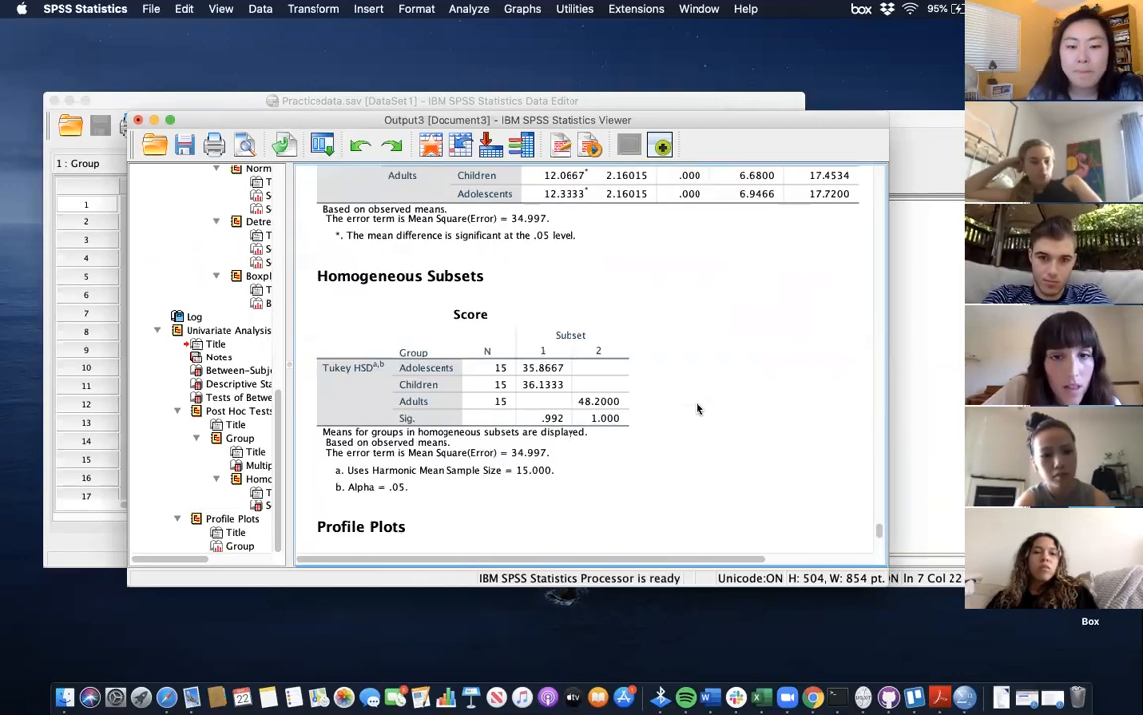
scroll(697, 406, "up", 8)
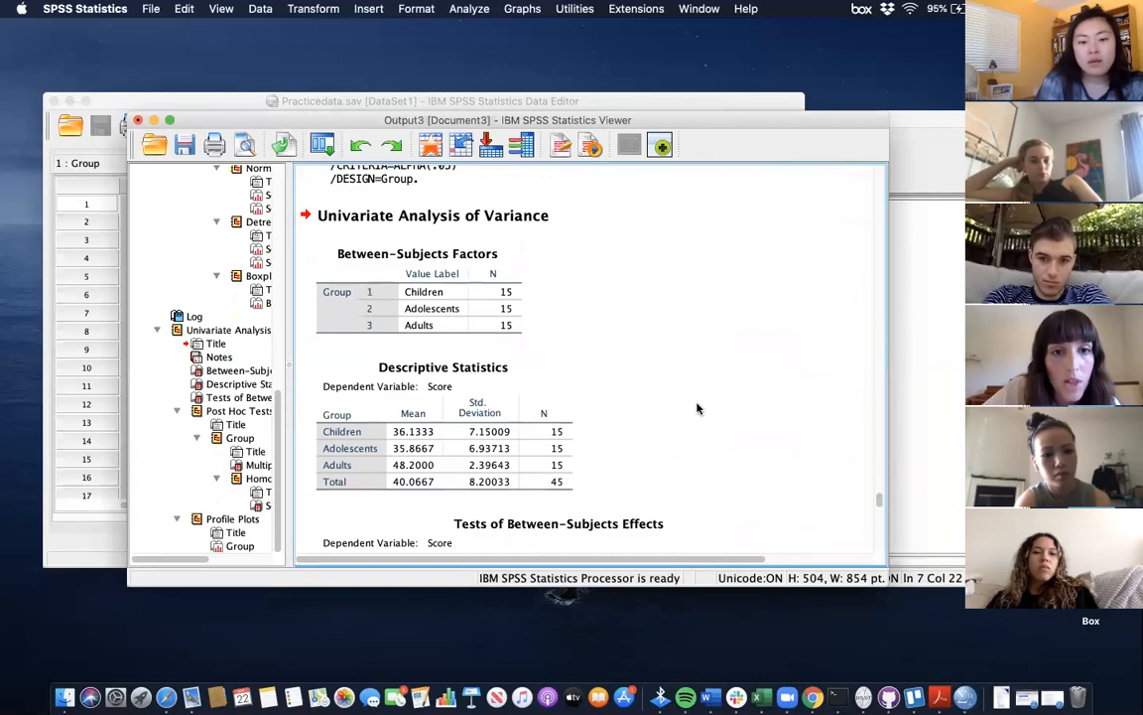
scroll(696, 407, "down", 7)
scroll(696, 407, "up", 1)
left_click(366, 228)
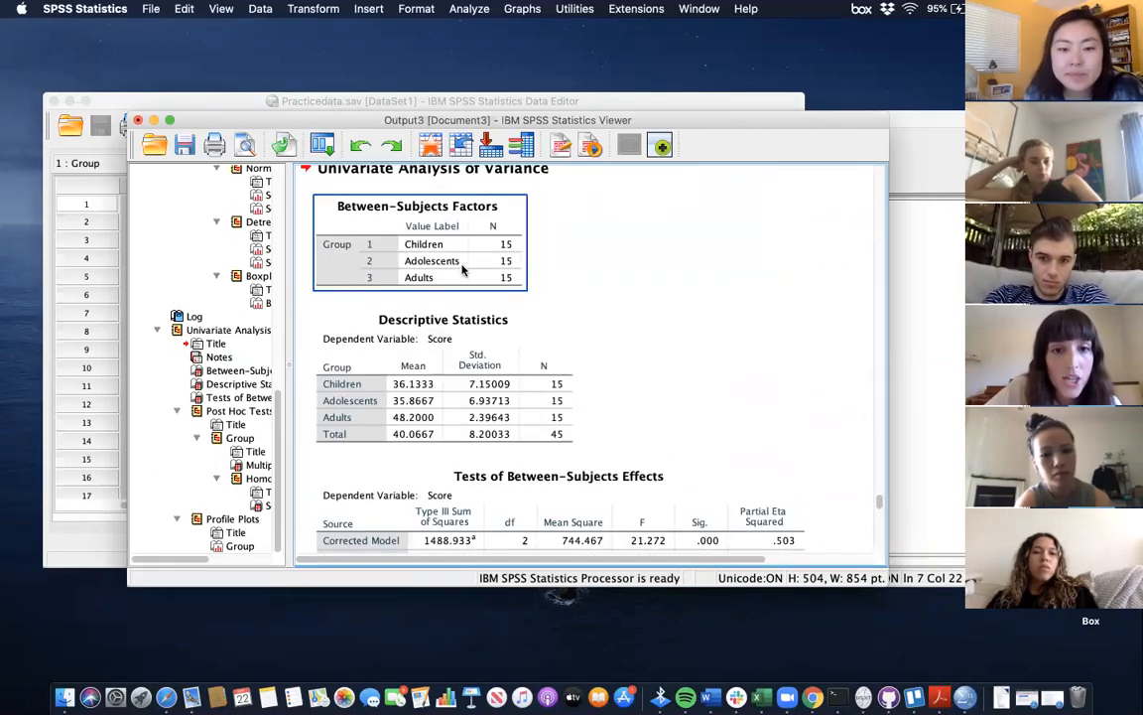
left_click(521, 299)
left_click(386, 315)
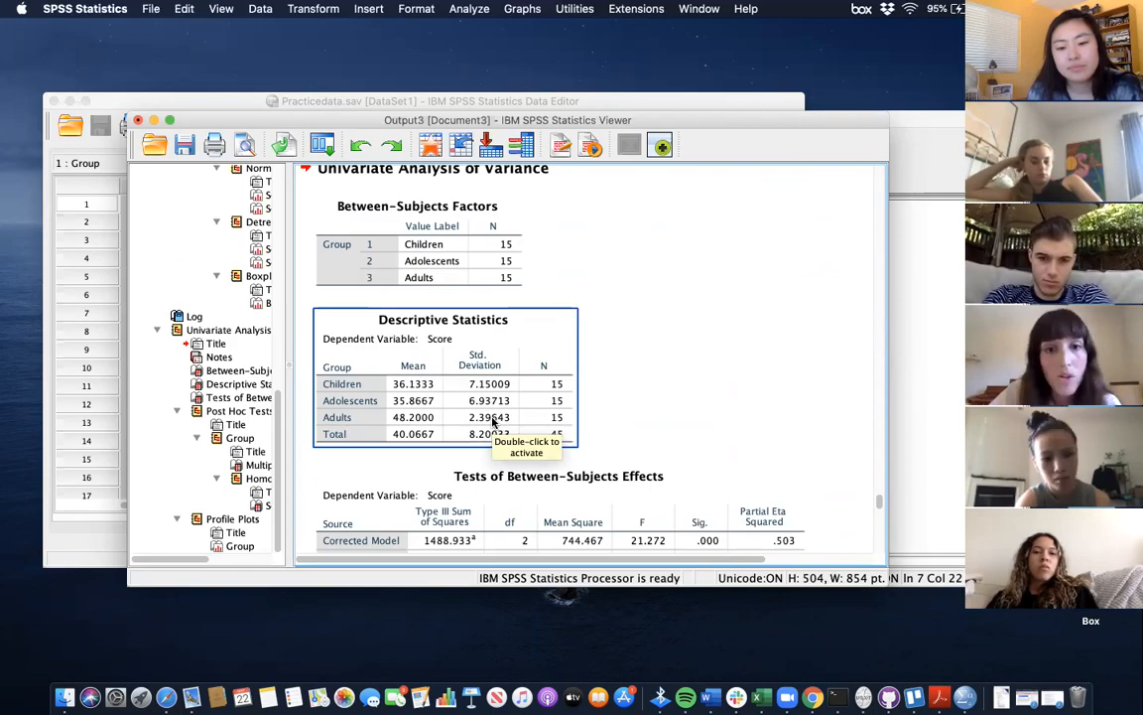
scroll(693, 426, "down", 2)
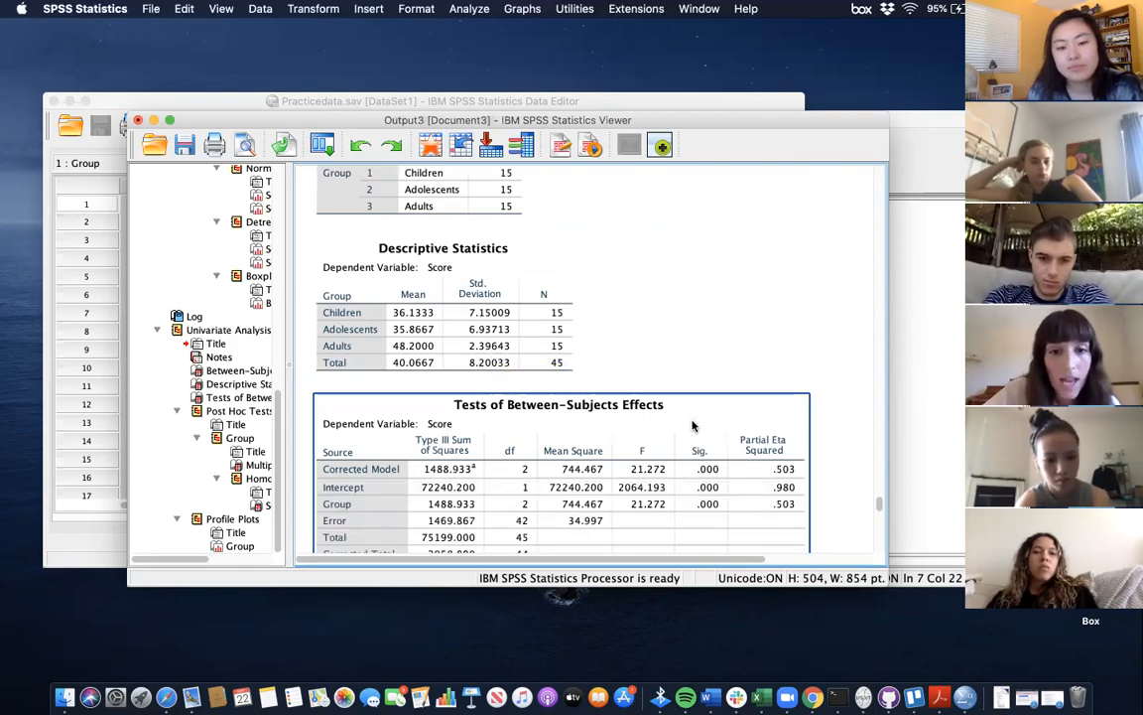
scroll(694, 426, "down", 2)
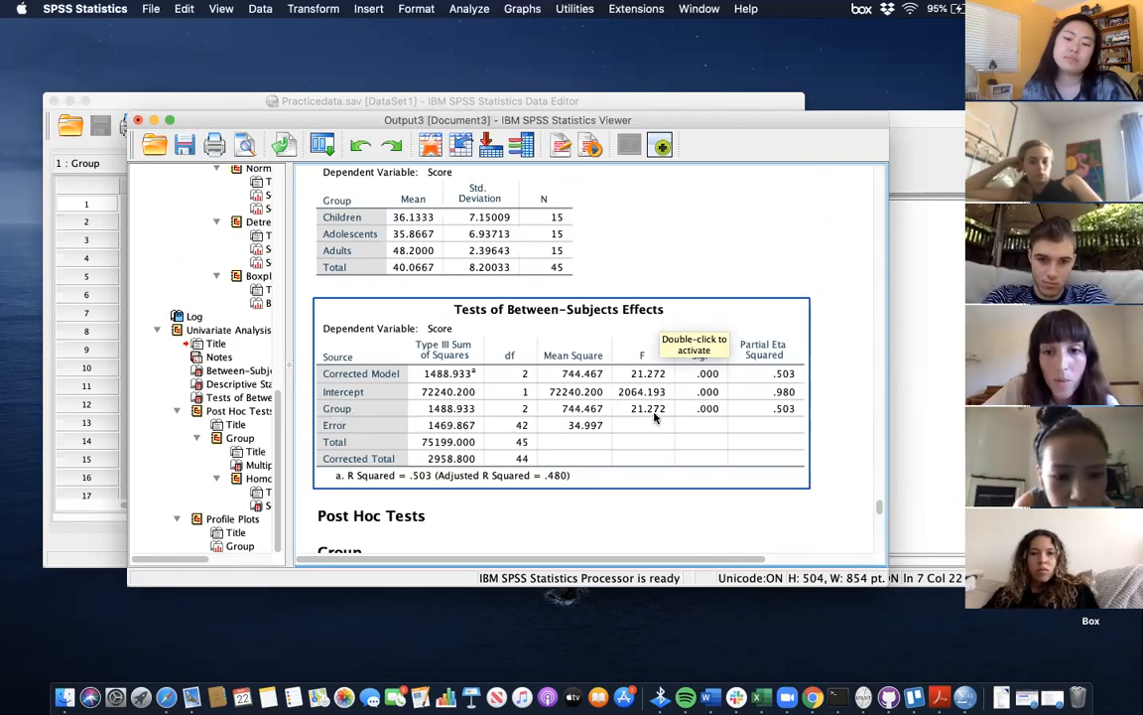
- Inspect the significance and partial eta squared of the Group effect in the Tests of Between-Subjects Effects table
left_click(713, 413)
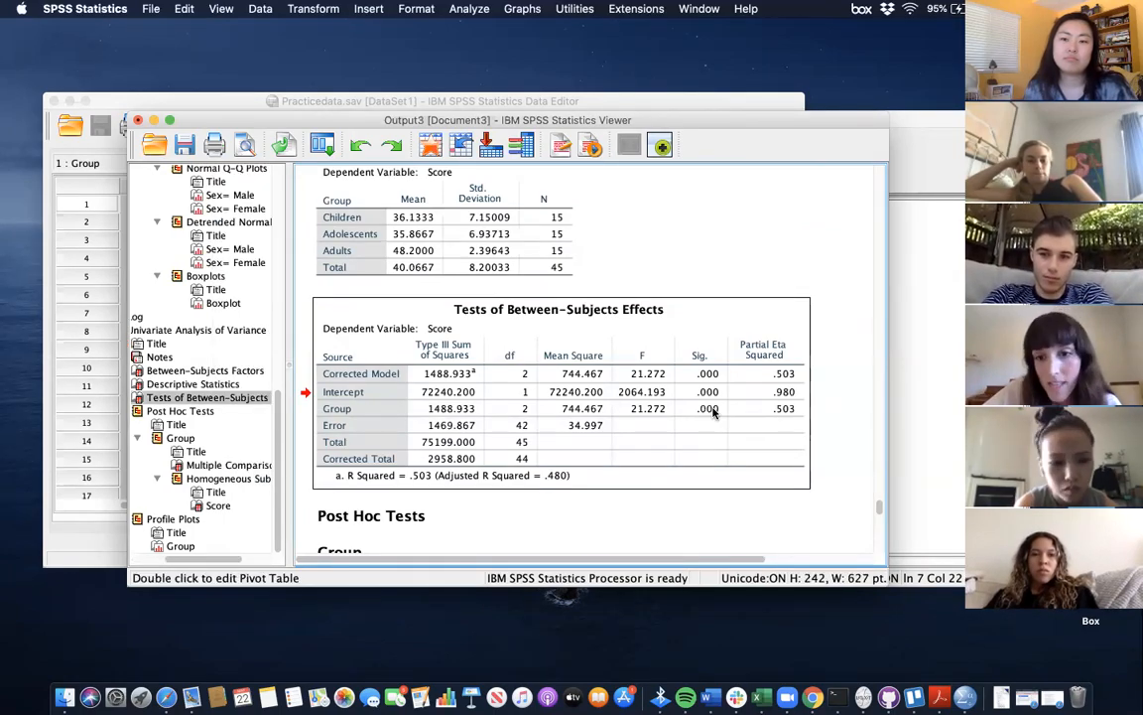
double_click(713, 413)
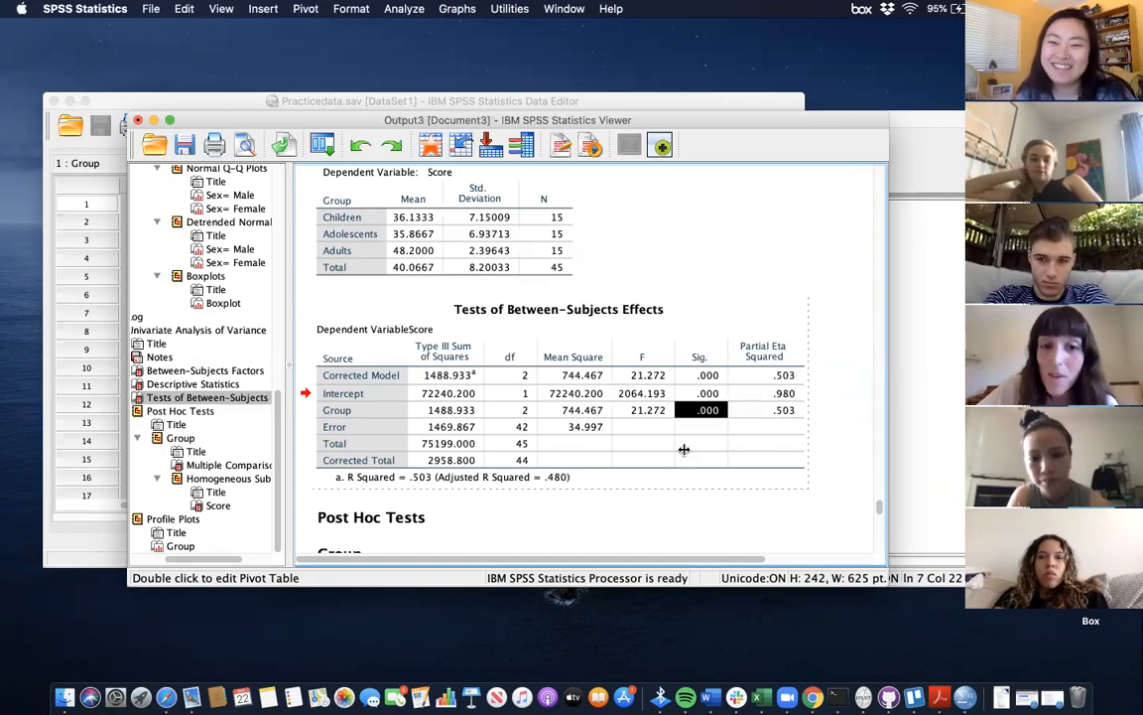
left_click(776, 425)
left_click(769, 411)
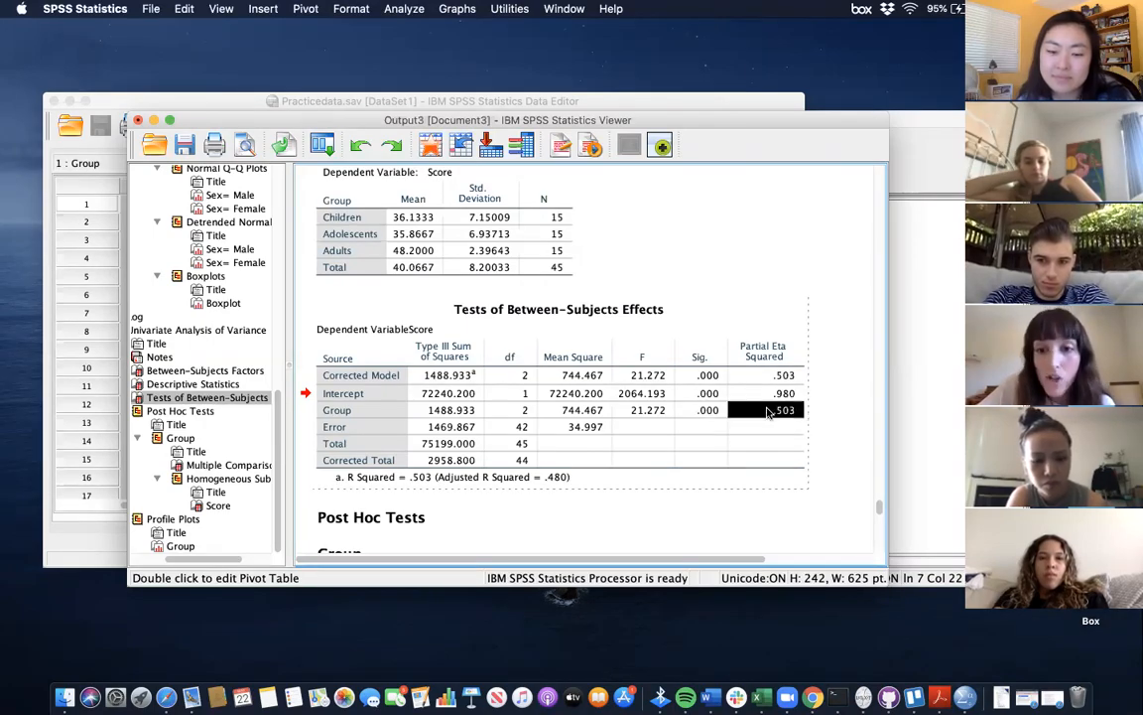
left_click(833, 411)
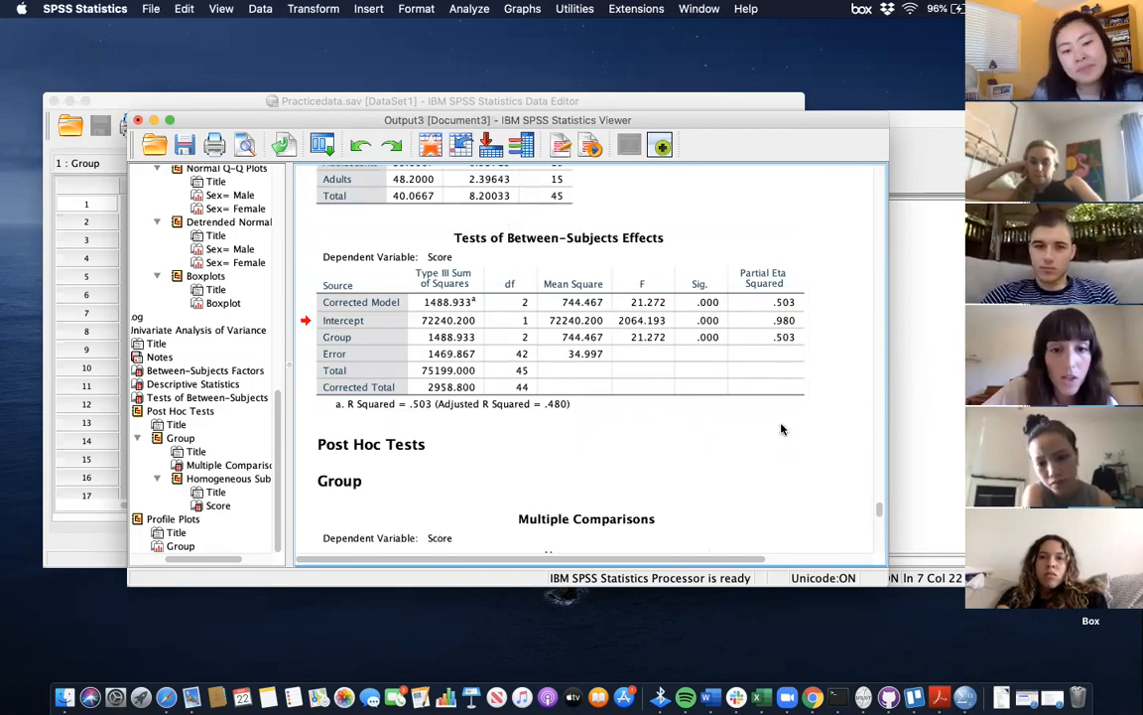
- Examine the Tukey HSD and Bonferroni pairwise comparisons between the groups in the Multiple Comparisons table
scroll(706, 462, "down", 4)
scroll(706, 462, "down", 4)
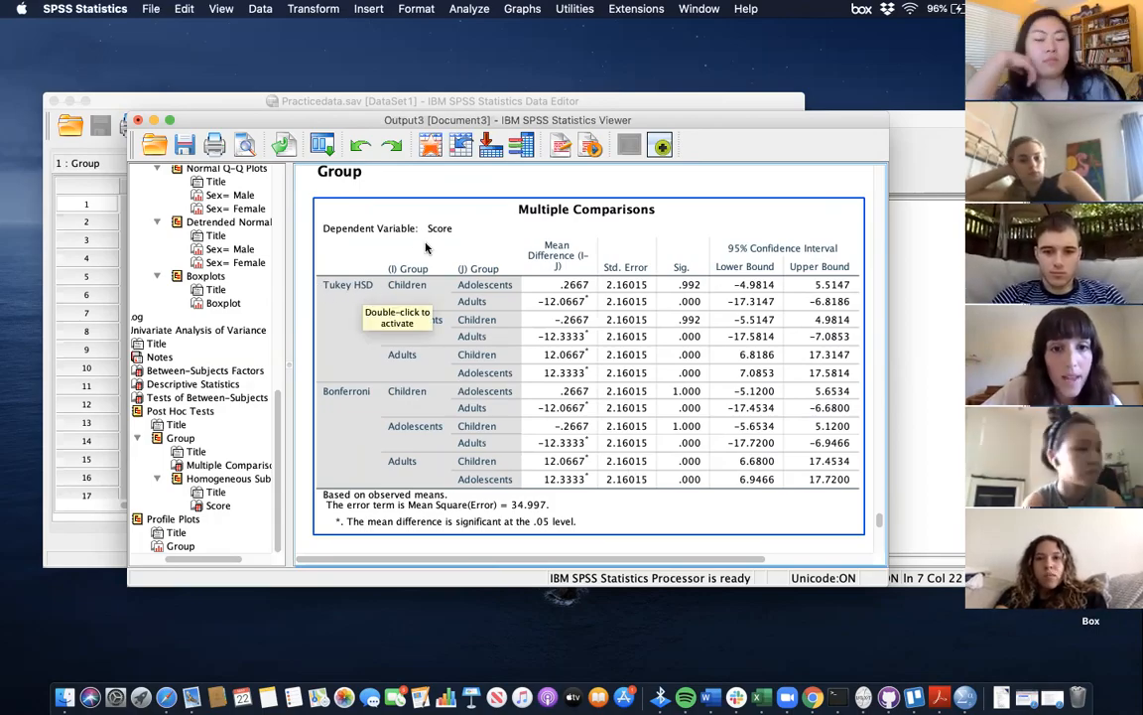
scroll(377, 286, "down", 2)
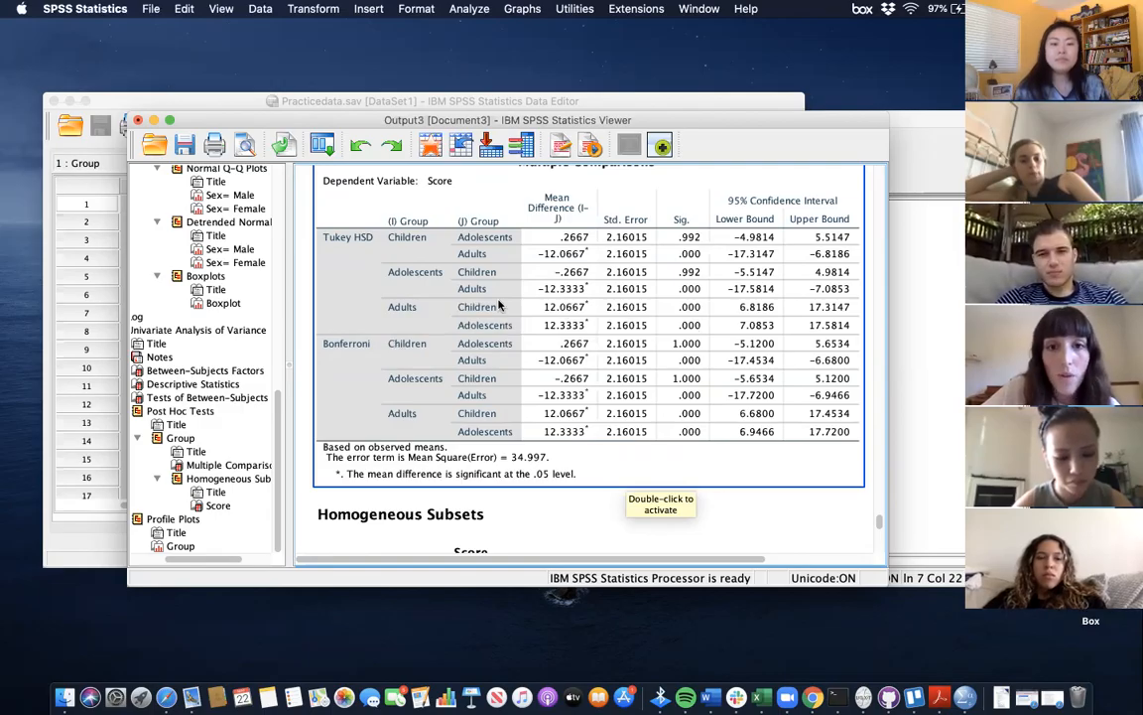
scroll(397, 342, "up", 6)
scroll(639, 295, "down", 6)
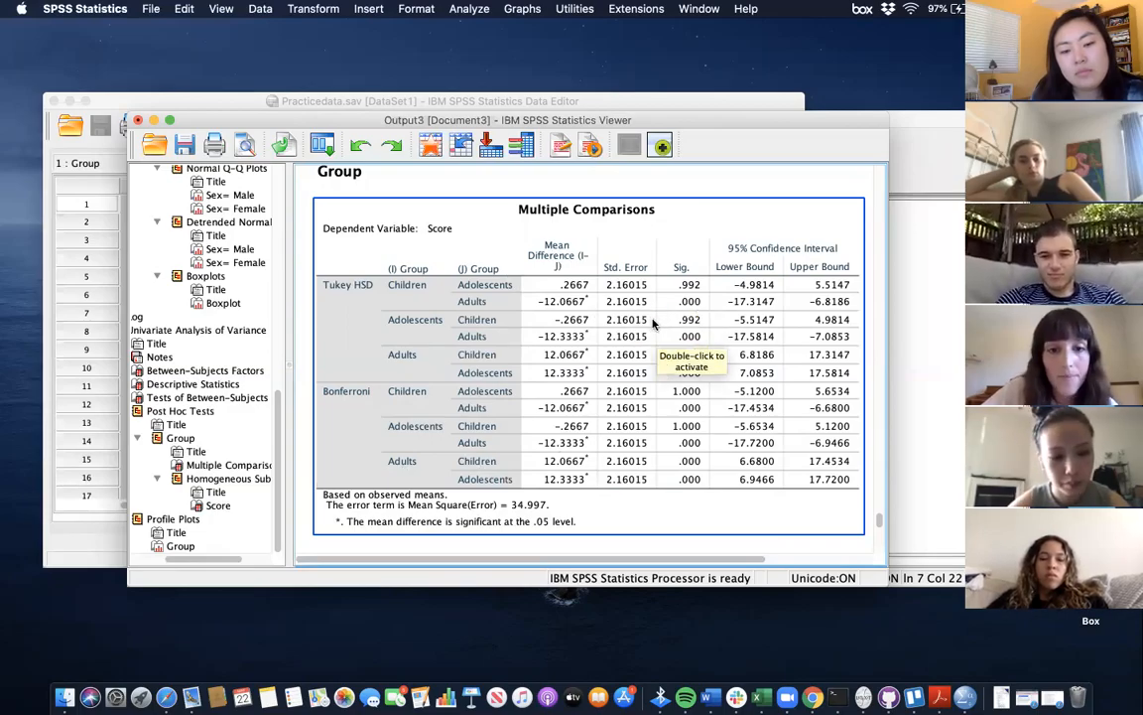
- Review the Homogeneous Subsets table and the Estimated Marginal Means of Score bar chart with its error bars
scroll(653, 323, "down", 15)
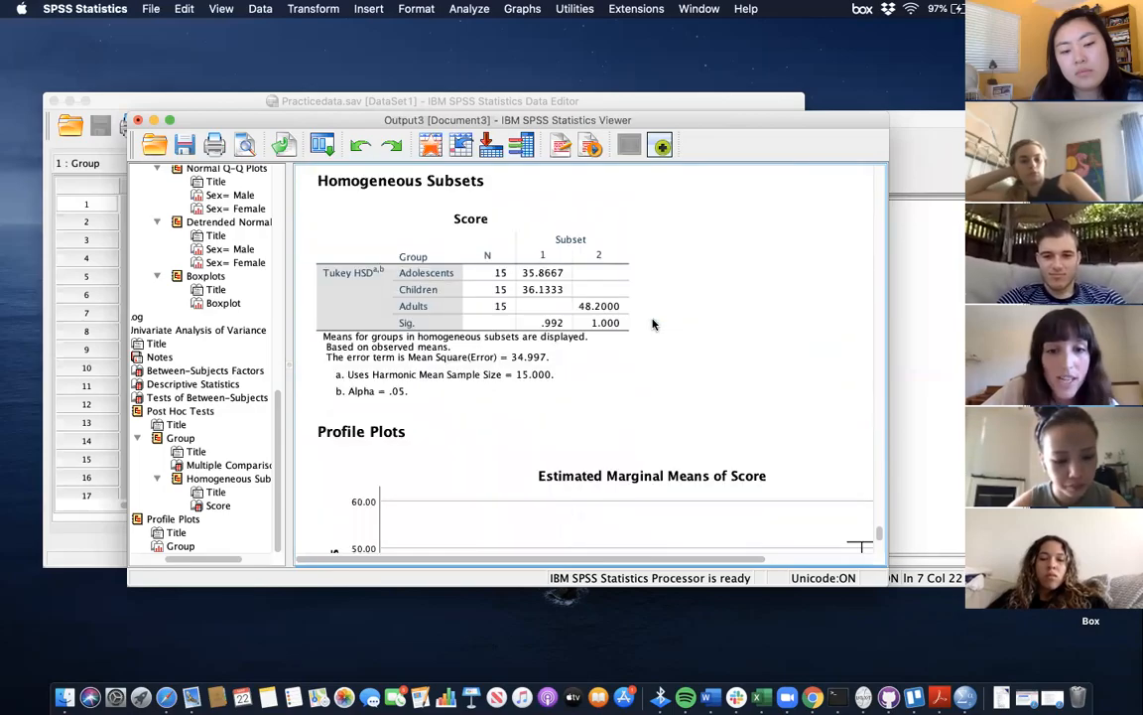
scroll(653, 324, "down", 10)
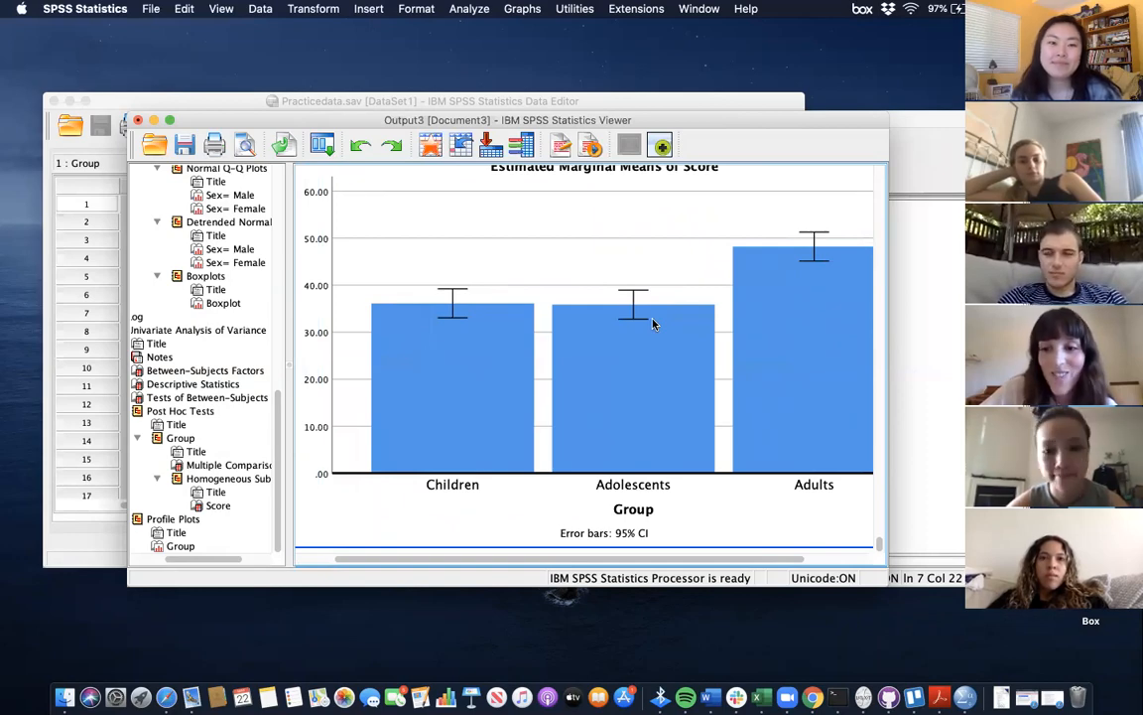
scroll(653, 324, "left", 3)
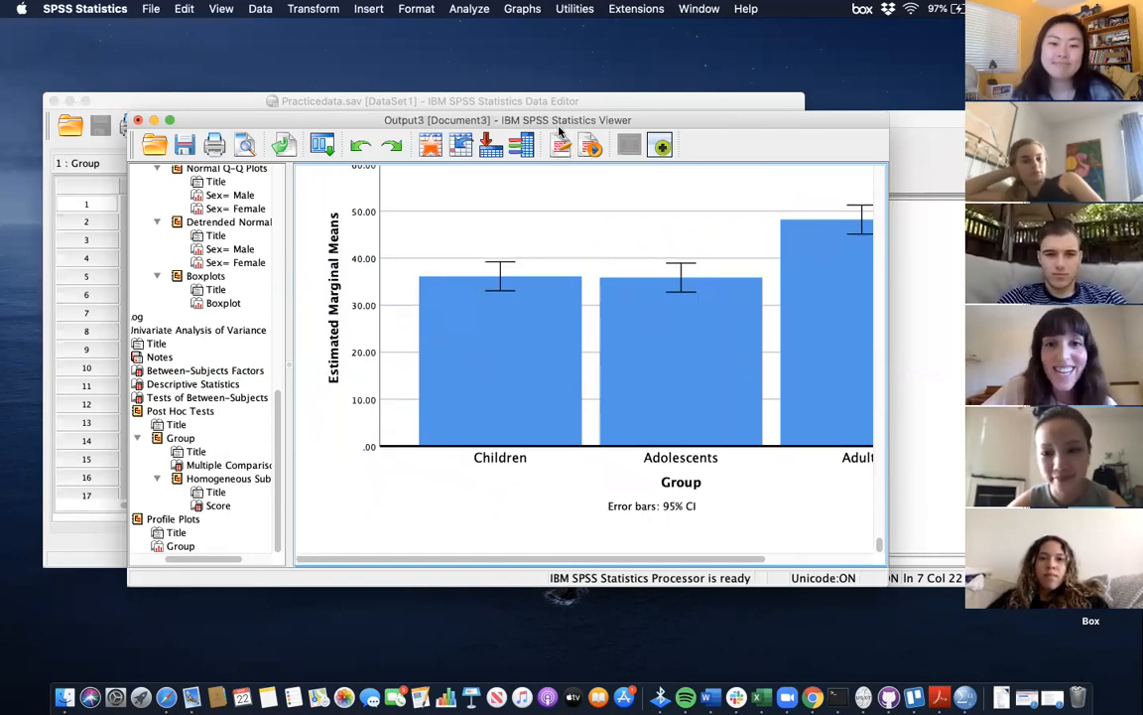
left_click(601, 204)
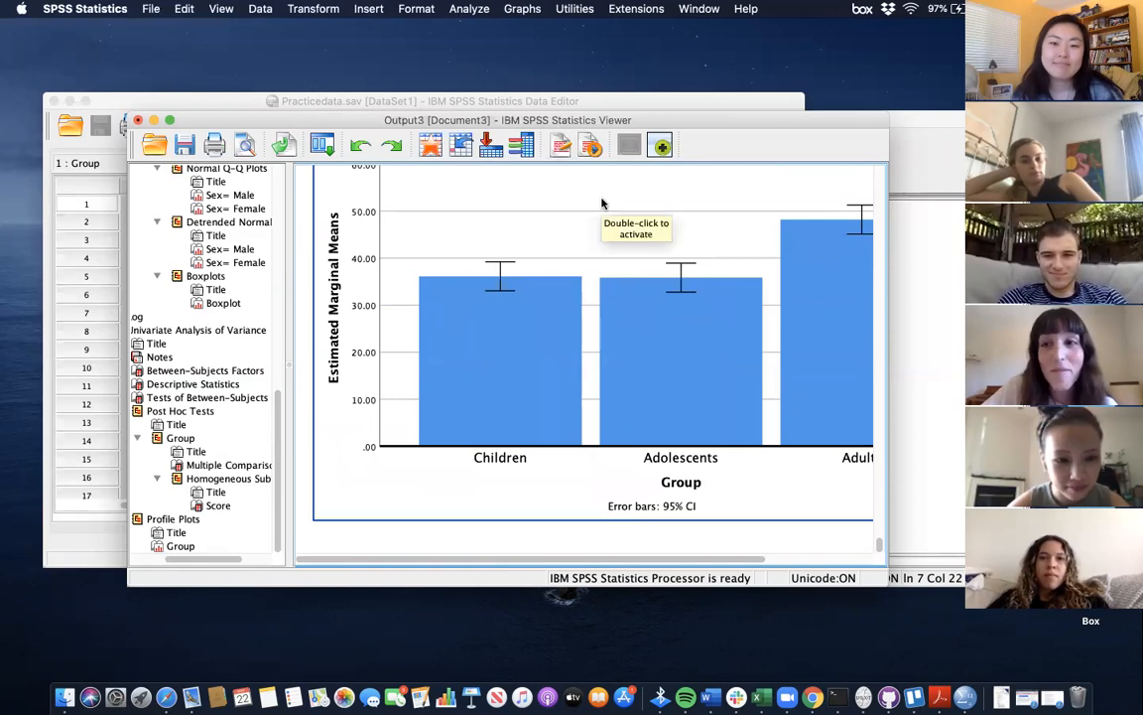
- Return to the Practicedata.sav data and look over the Group and Sex columns as two possible factors
left_click(552, 103)
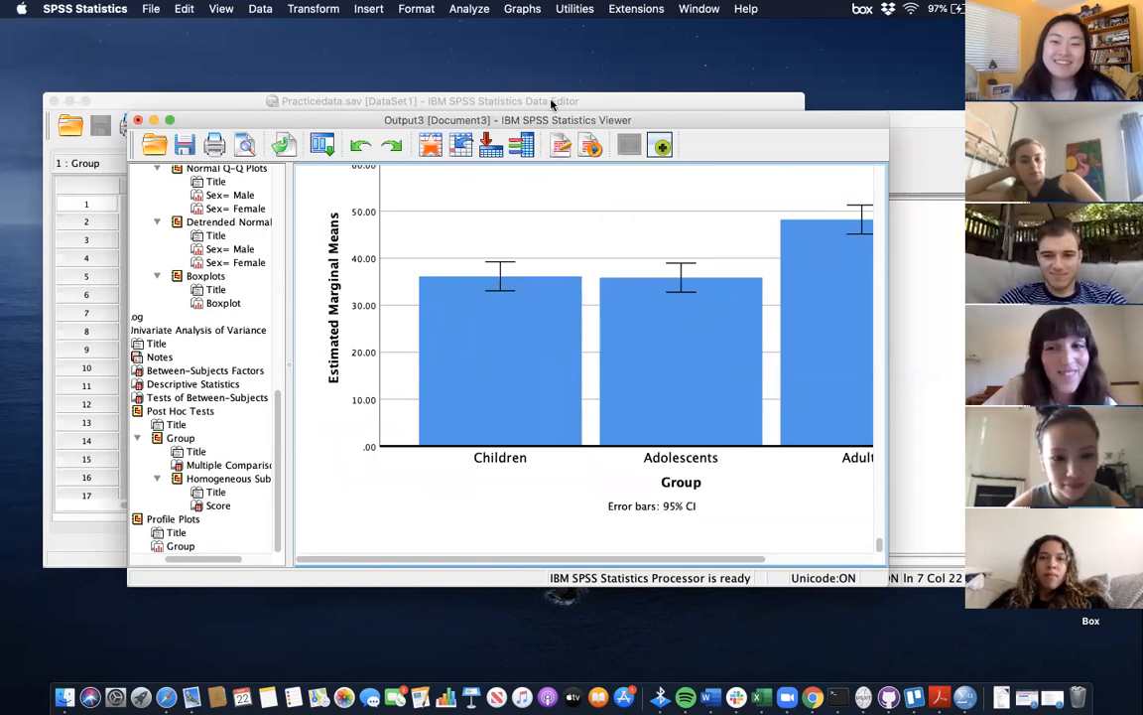
left_click(552, 102)
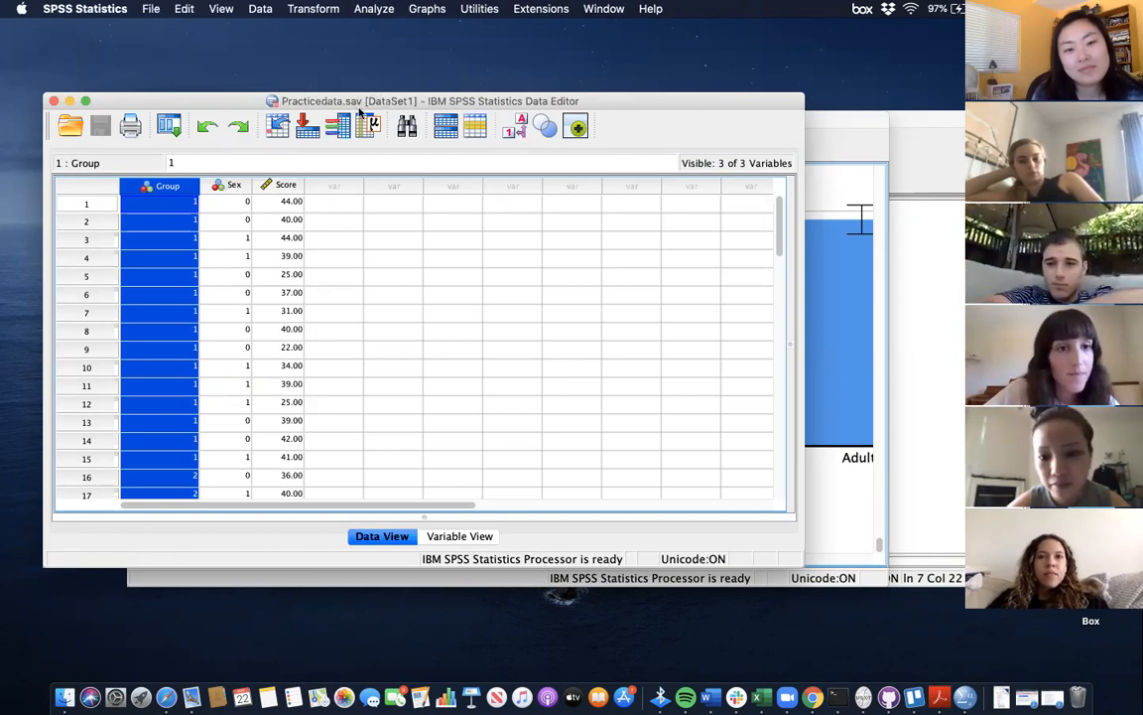
left_click(231, 184)
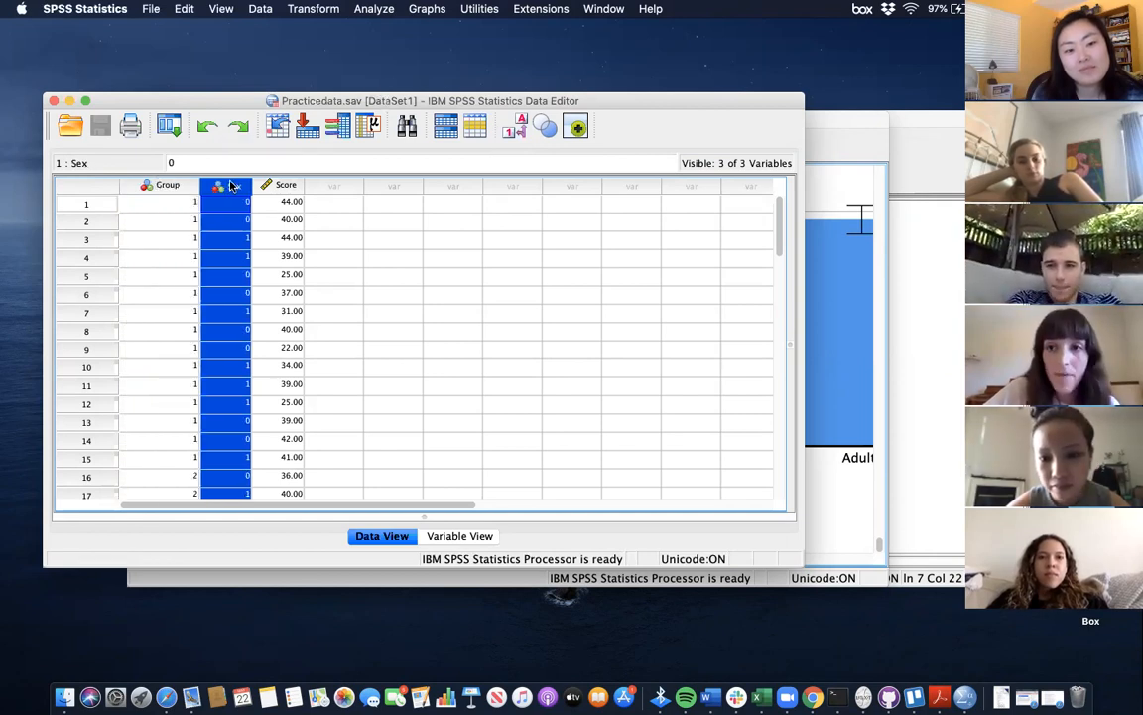
left_click(168, 184)
left_click(227, 186)
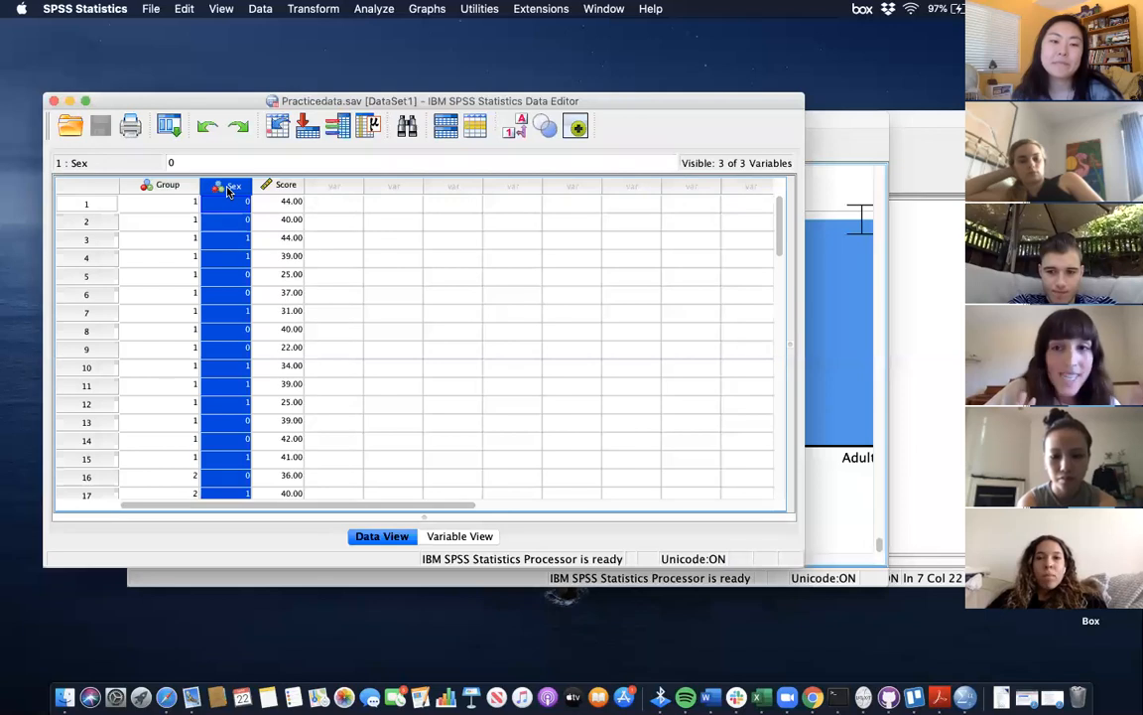
left_click(164, 184)
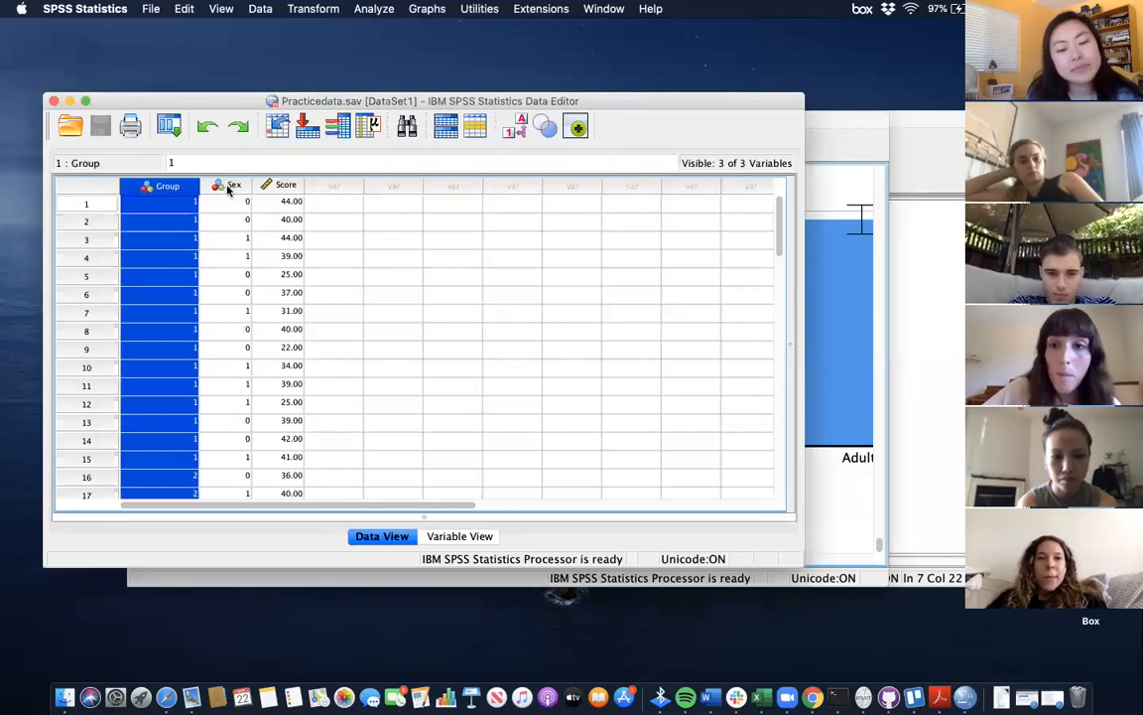
left_click(226, 186)
left_click(169, 185)
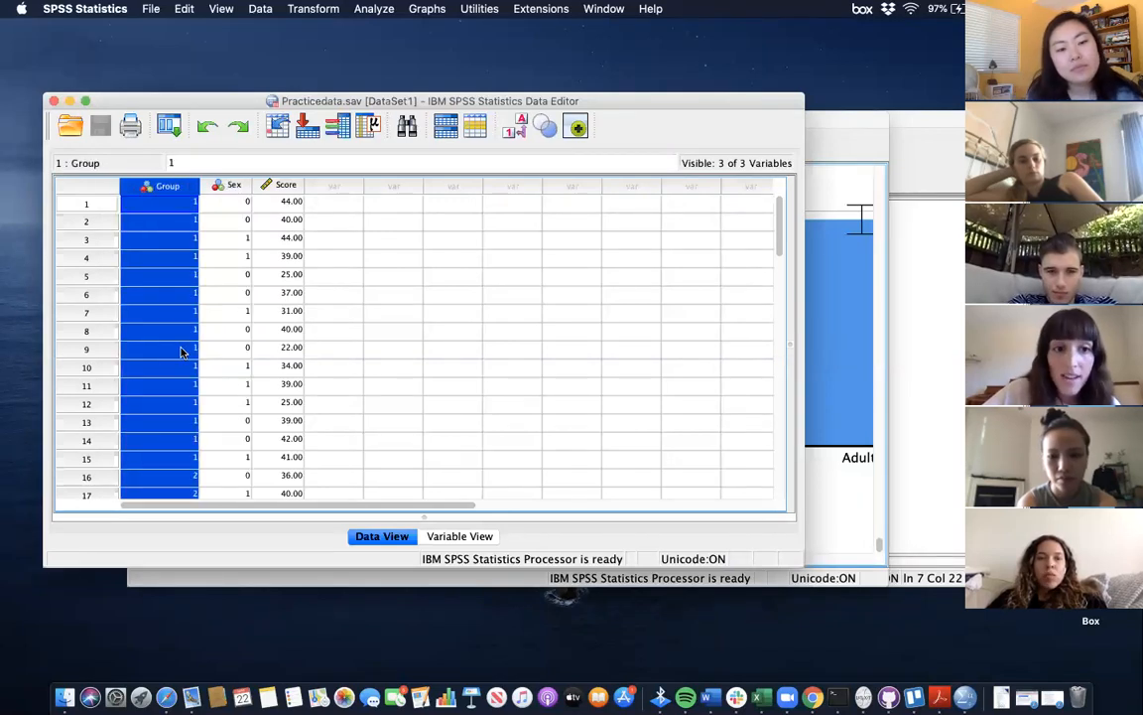
scroll(182, 351, "down", 3)
scroll(181, 352, "down", 8)
scroll(184, 347, "up", 10)
scroll(183, 346, "right", 2)
scroll(184, 341, "left", 2)
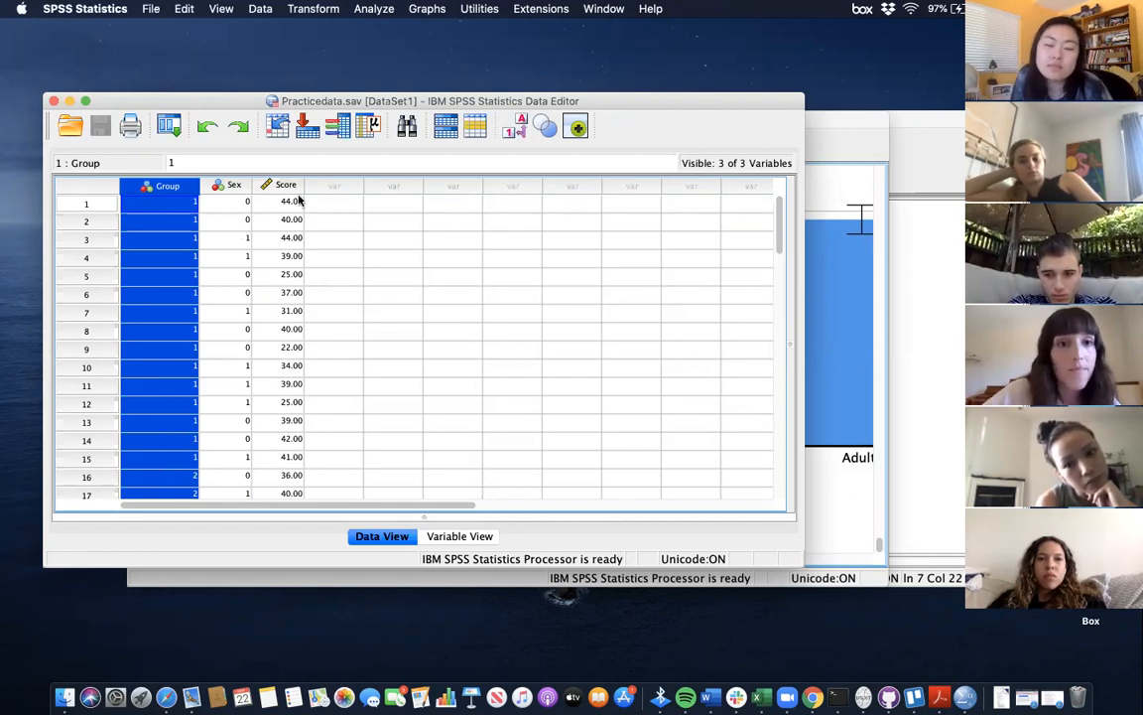
- Reopen the General Linear Model Univariate setup and add Sex as a second fixed factor alongside Group
left_click_drag(452, 106, 449, 106)
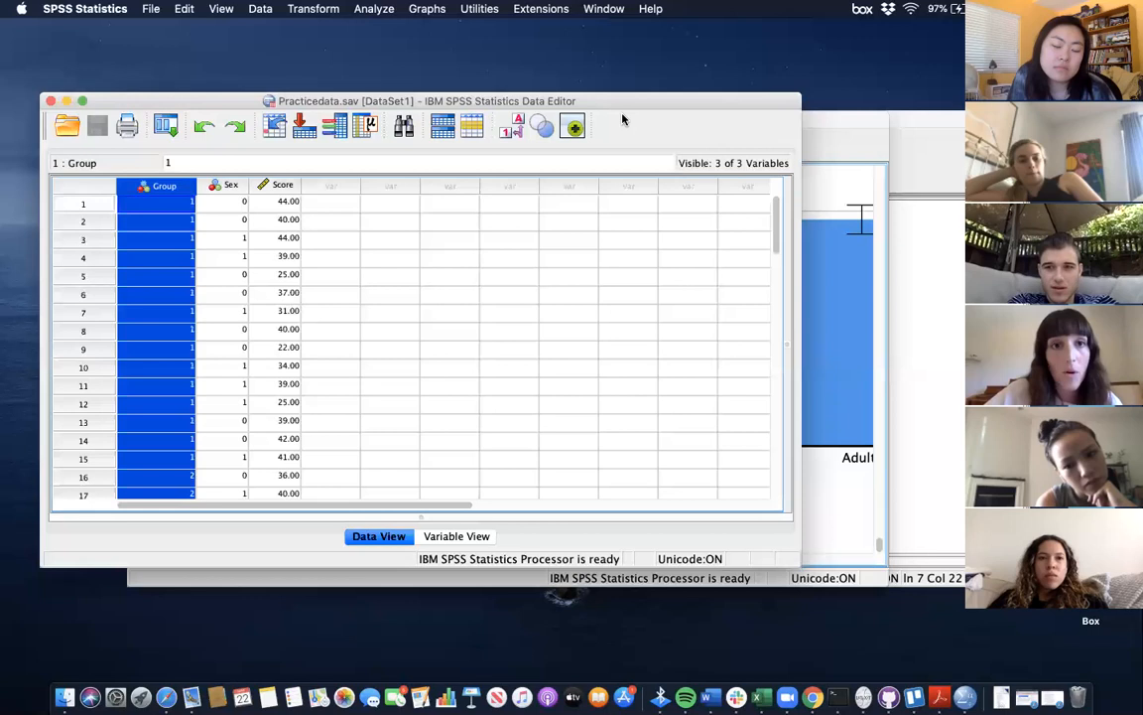
left_click(387, 9)
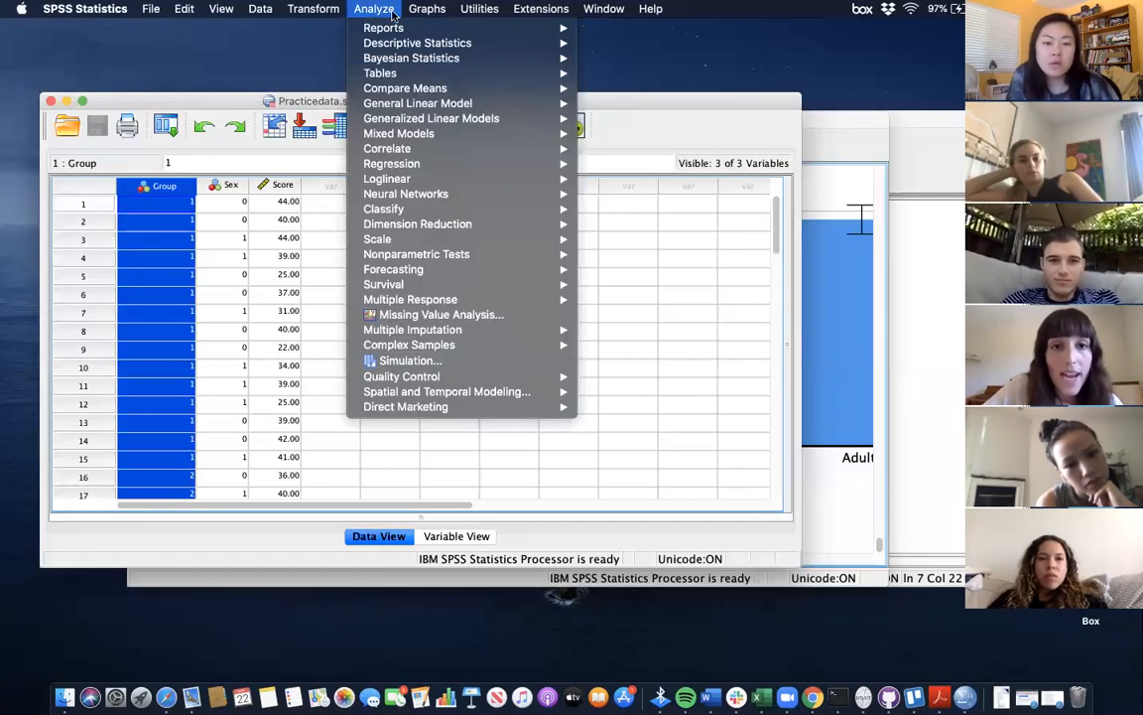
mouse_move(408, 106)
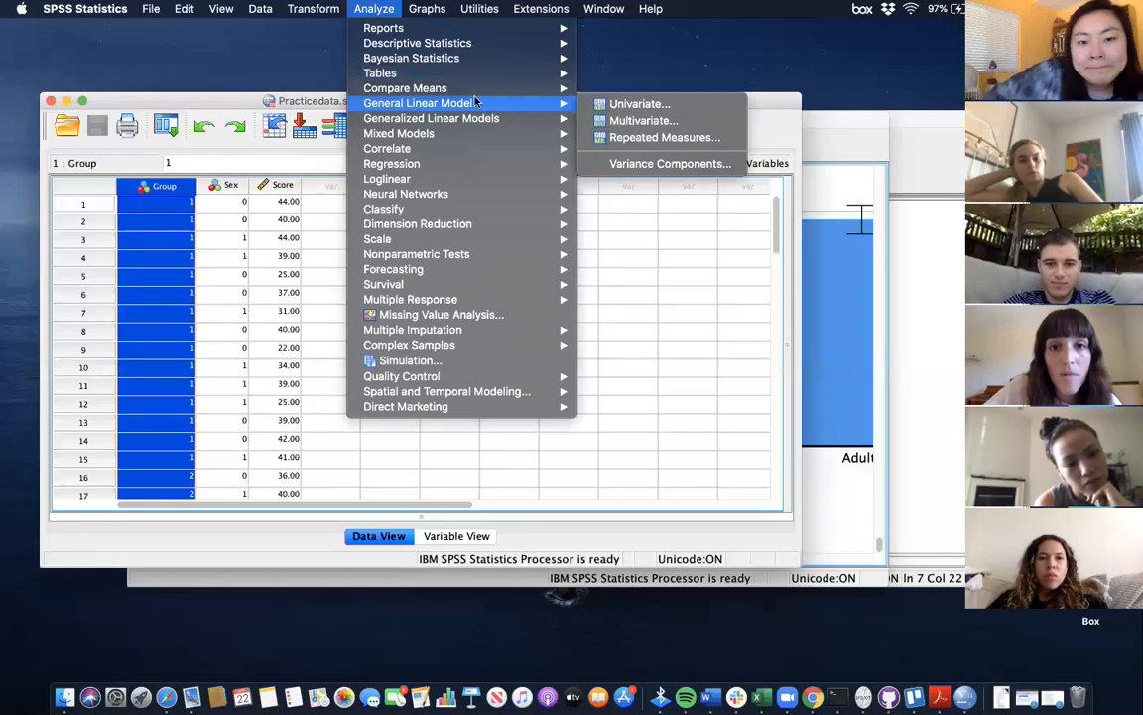
left_click(616, 105)
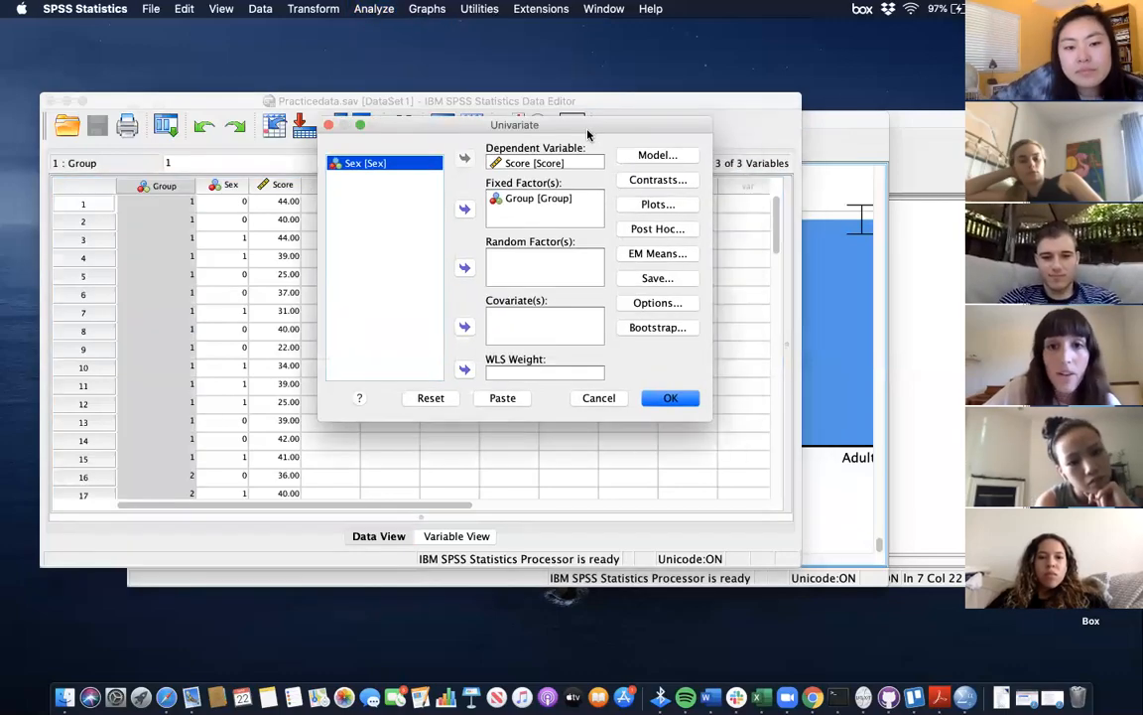
left_click(465, 208)
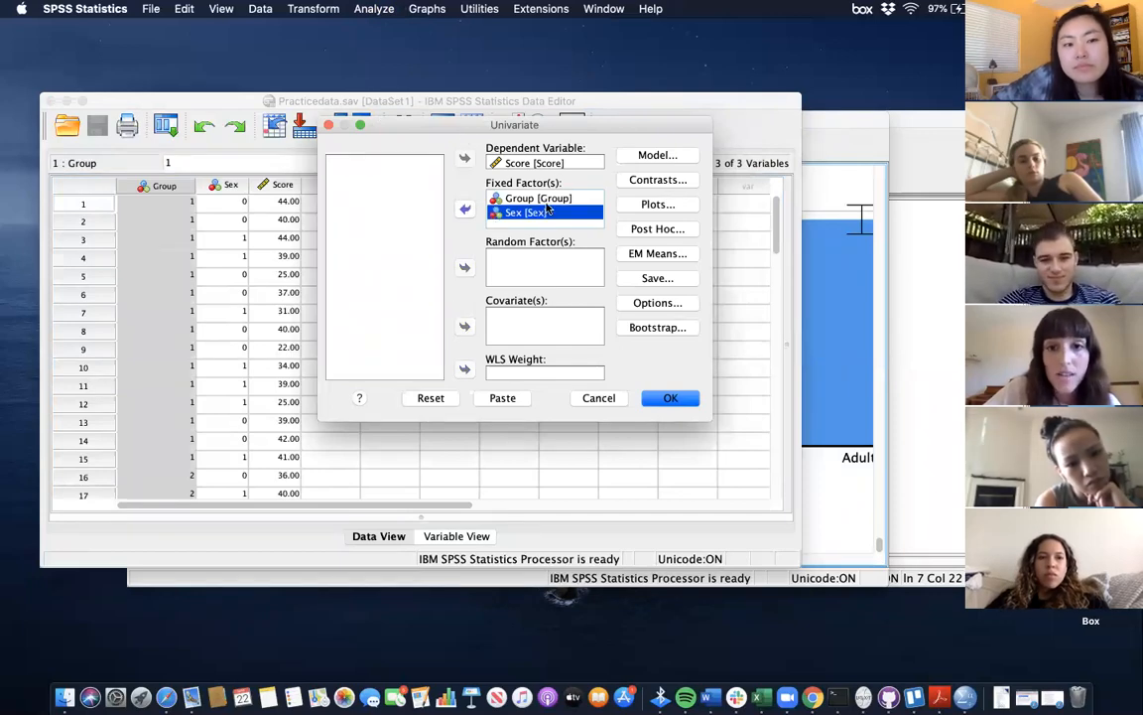
- Remove the Bonferroni test from the post hoc comparisons for Group
left_click(661, 230)
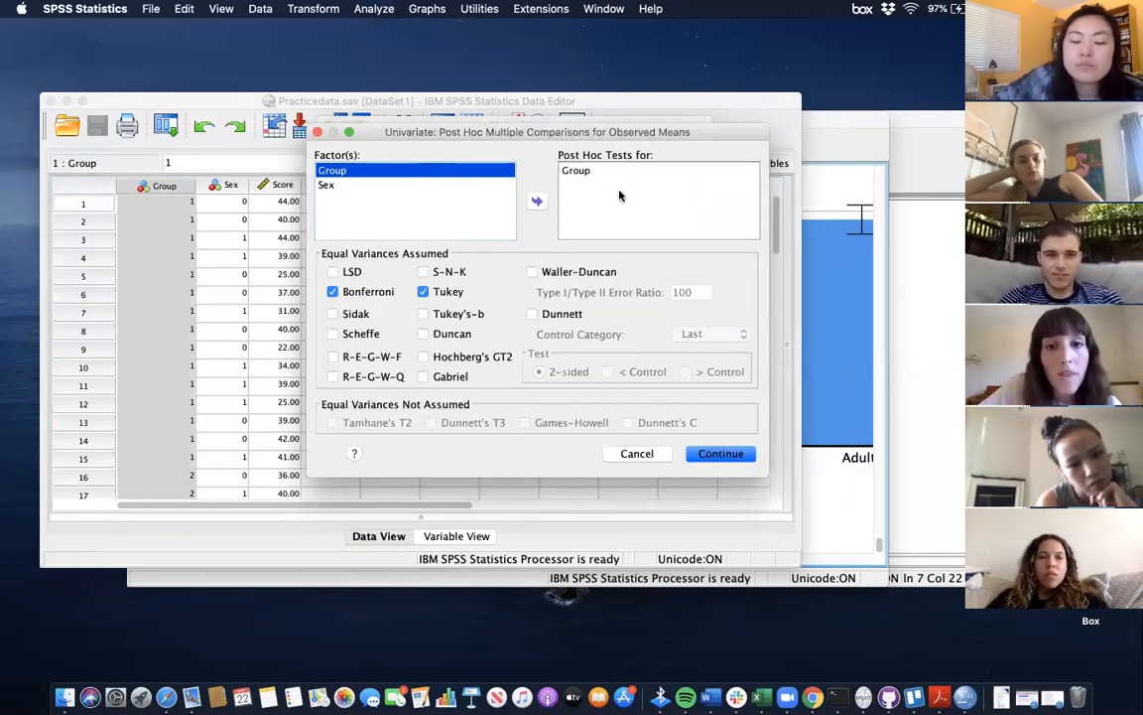
left_click_drag(581, 129, 553, 183)
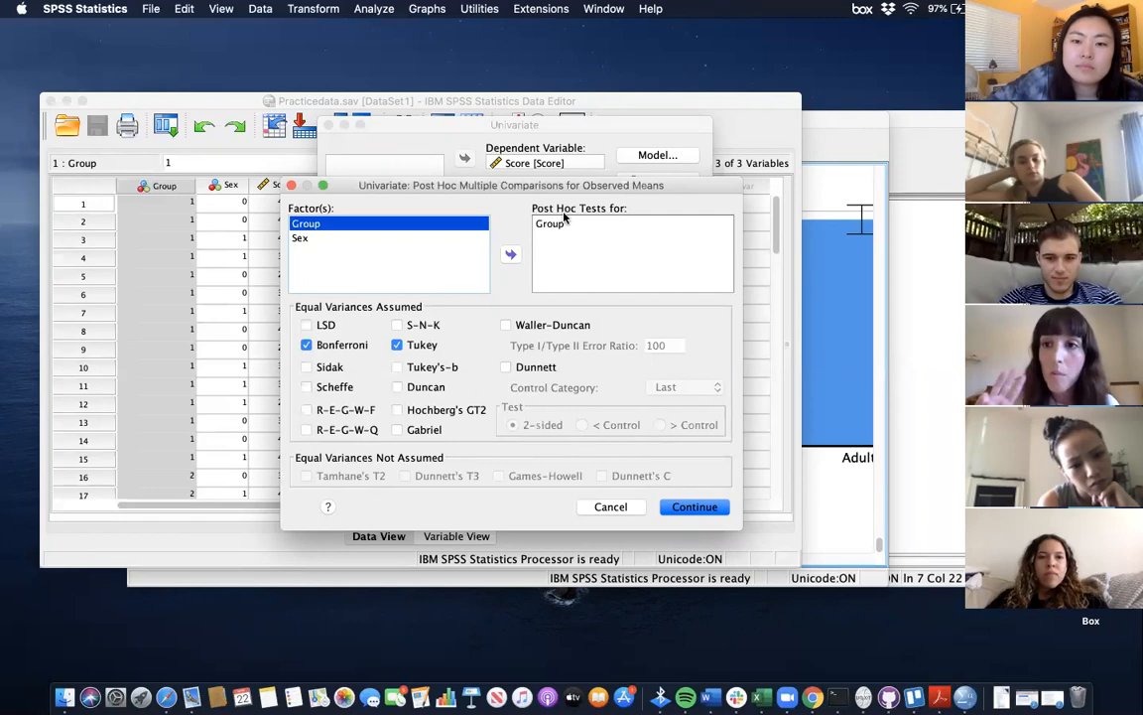
left_click(364, 239)
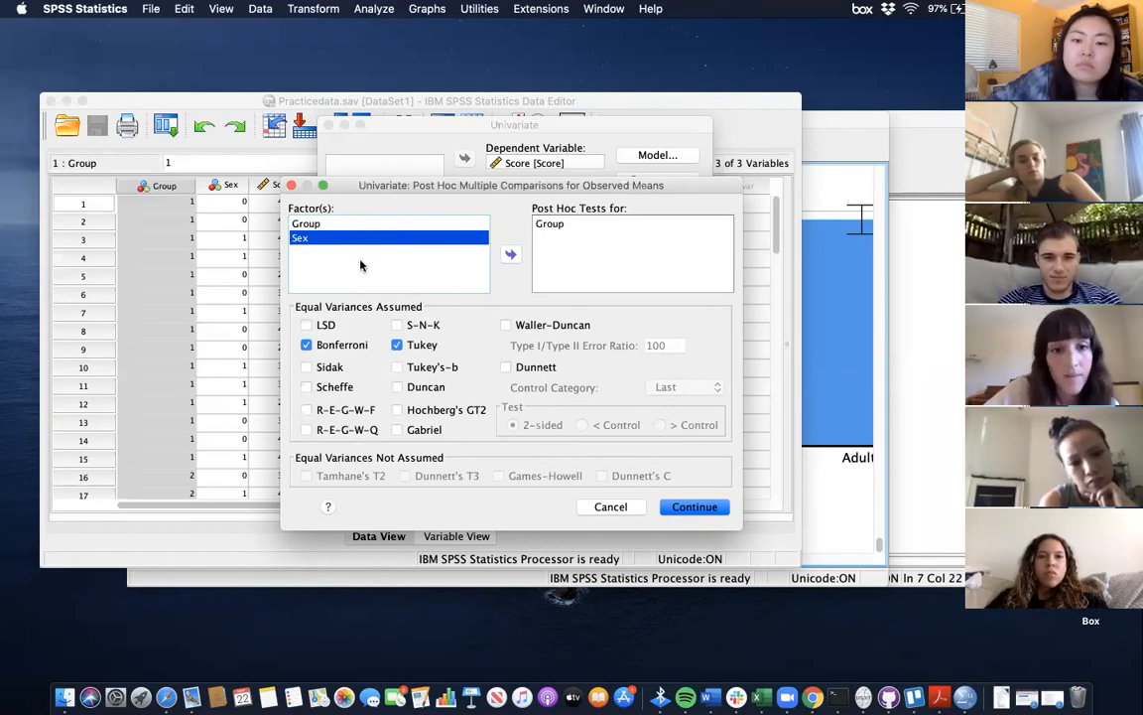
left_click(307, 345)
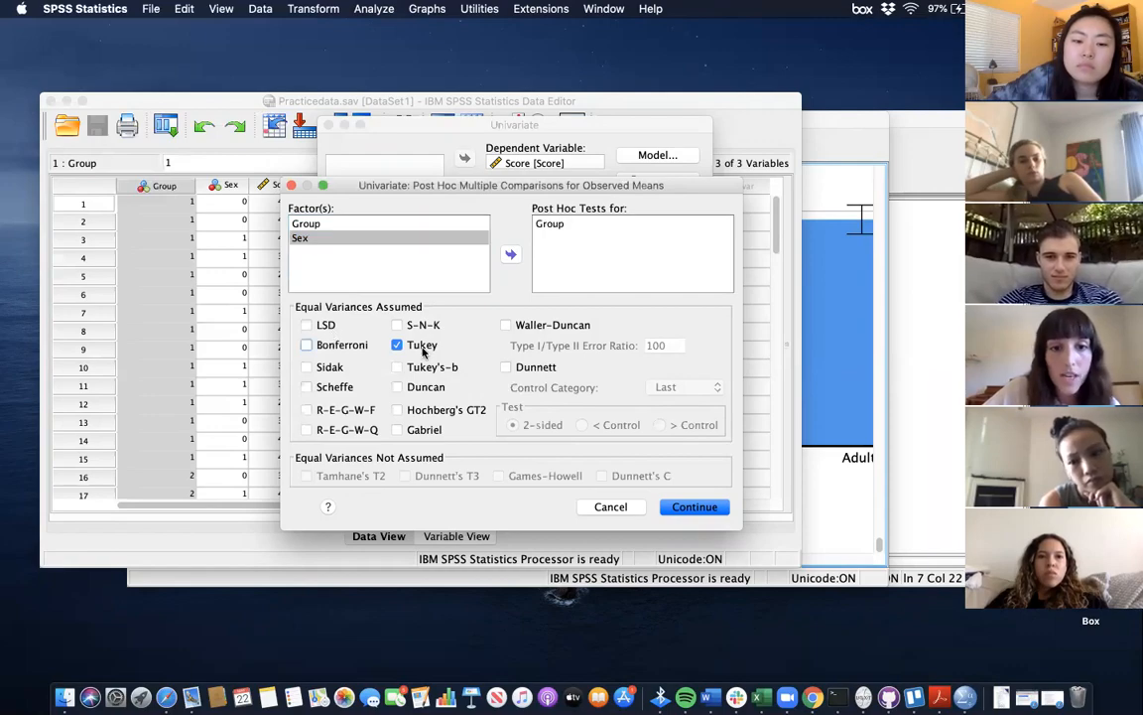
left_click(698, 506)
- Check the Univariate output options and run the two-way analysis of Score by Group and Sex
left_click(660, 303)
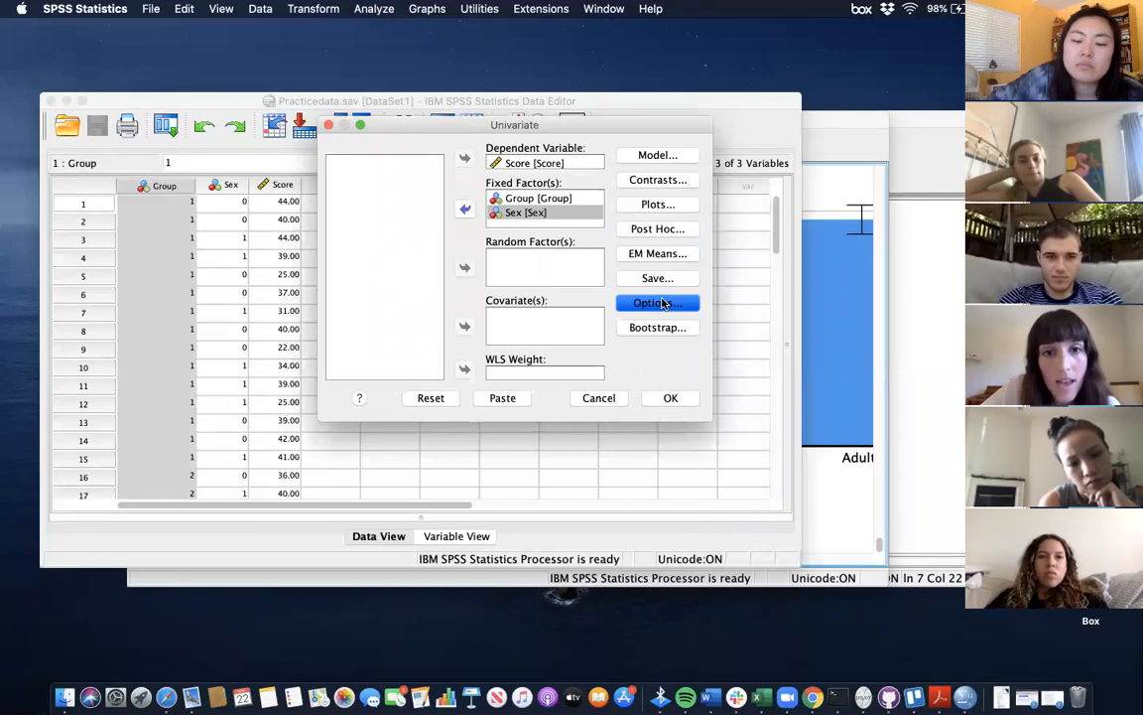
left_click(675, 534)
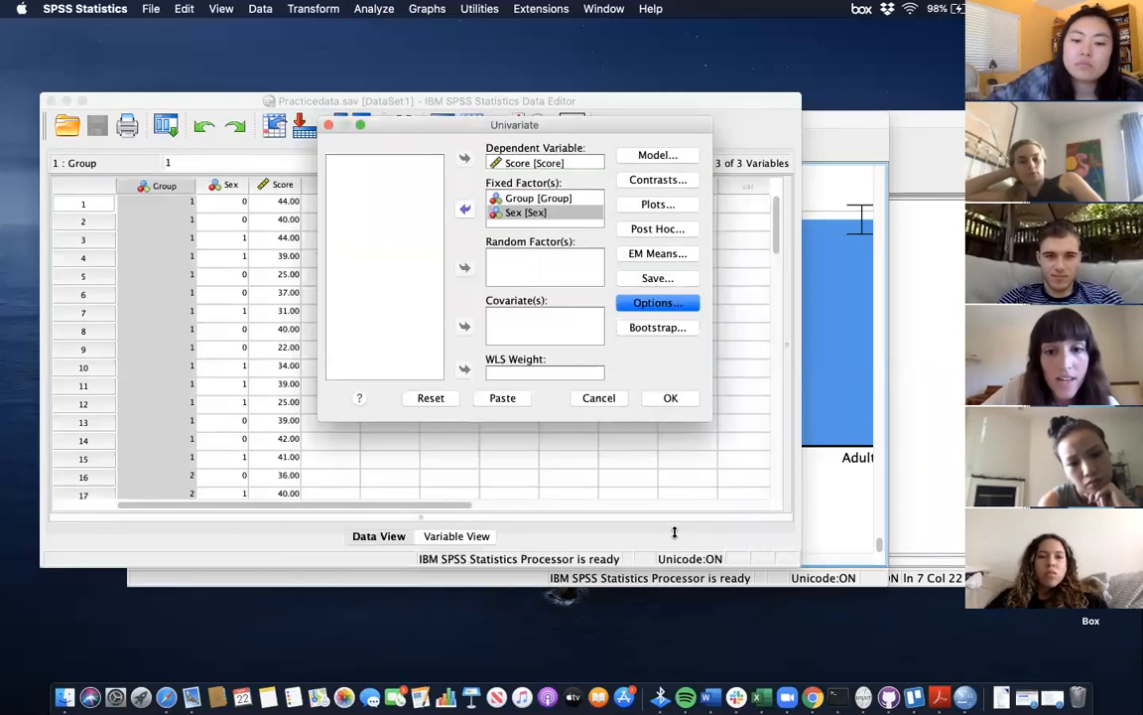
left_click(682, 399)
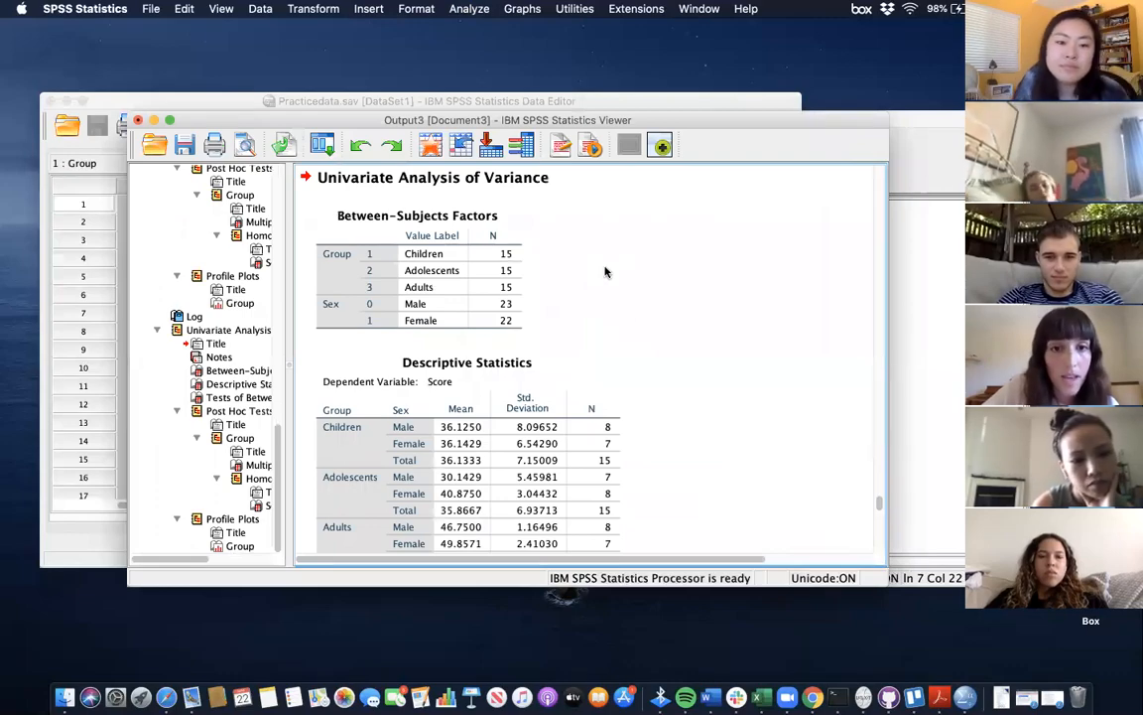
- Examine the Between-Subjects Factors and the Descriptive Statistics of Score by Group and Sex in the two-way output
left_click(508, 252)
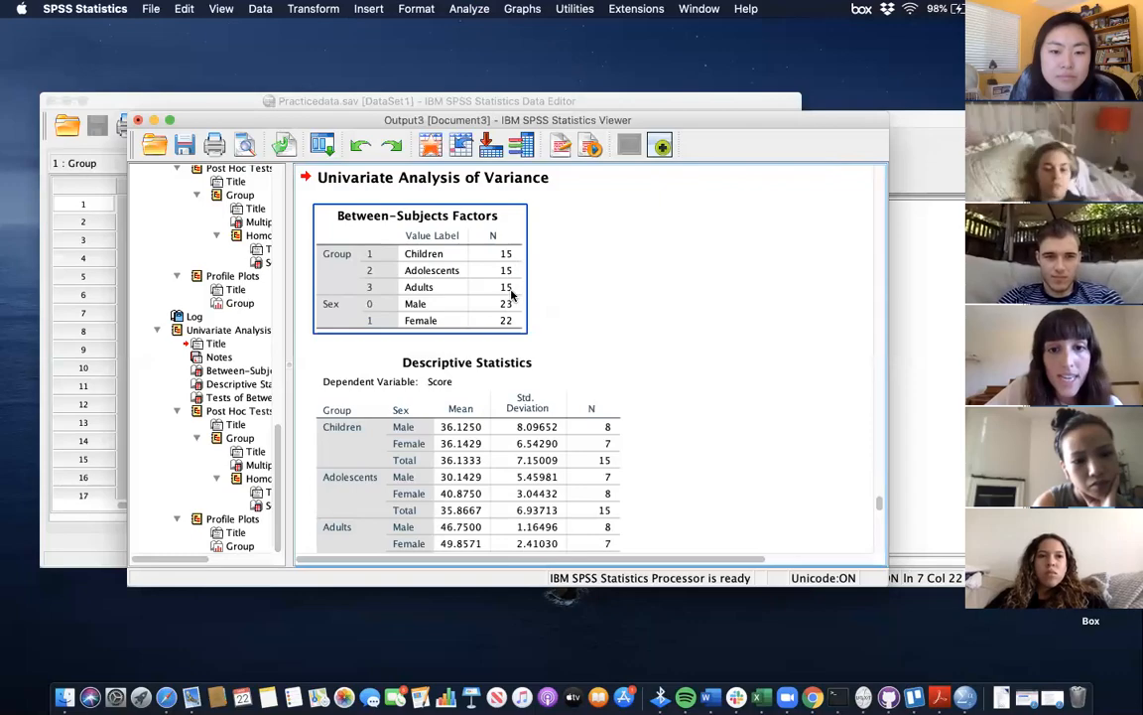
left_click(634, 311)
scroll(724, 357, "down", 3)
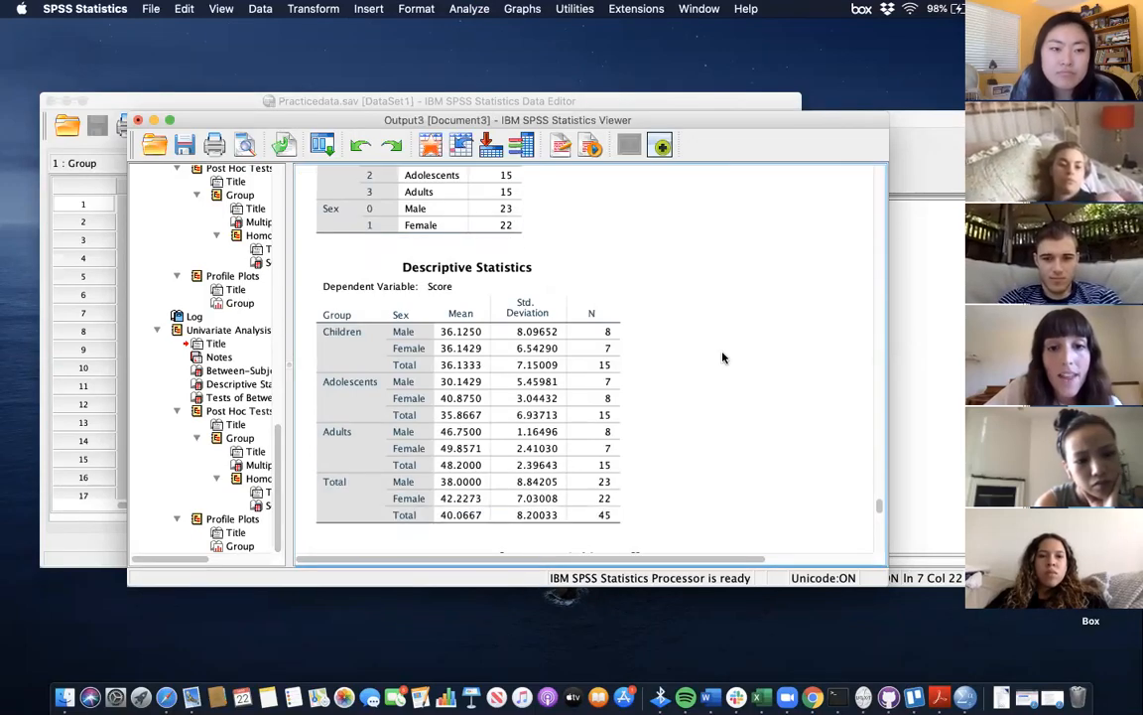
scroll(723, 357, "down", 1)
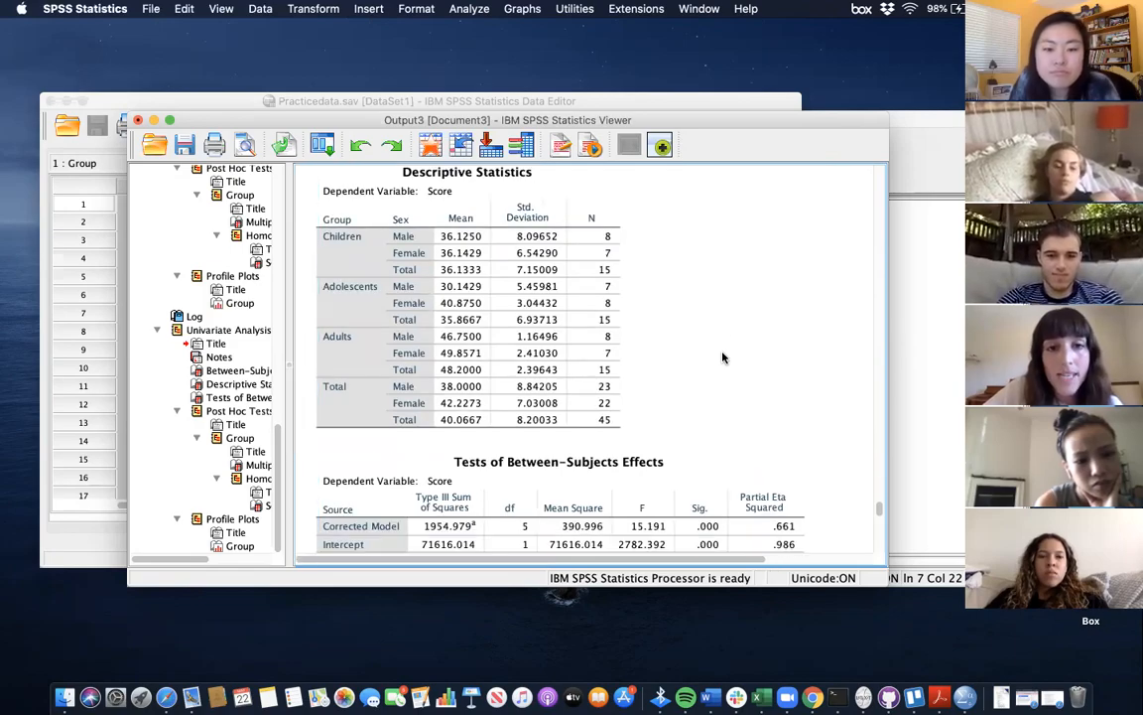
scroll(723, 357, "up", 1)
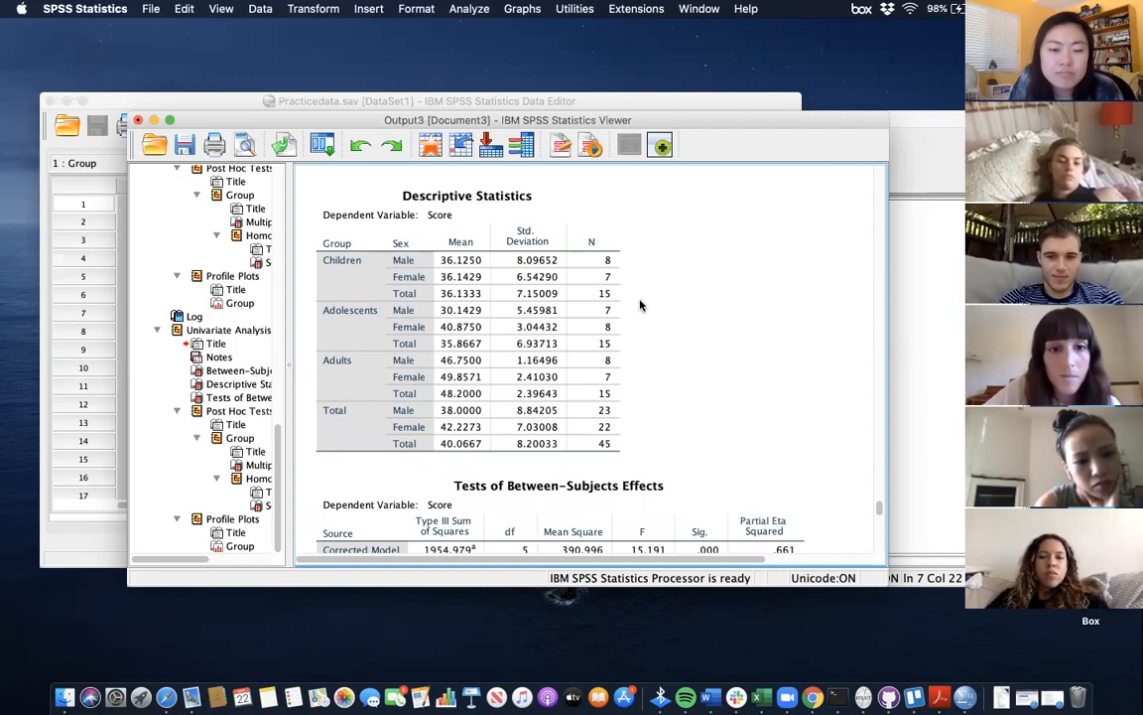
left_click(402, 261)
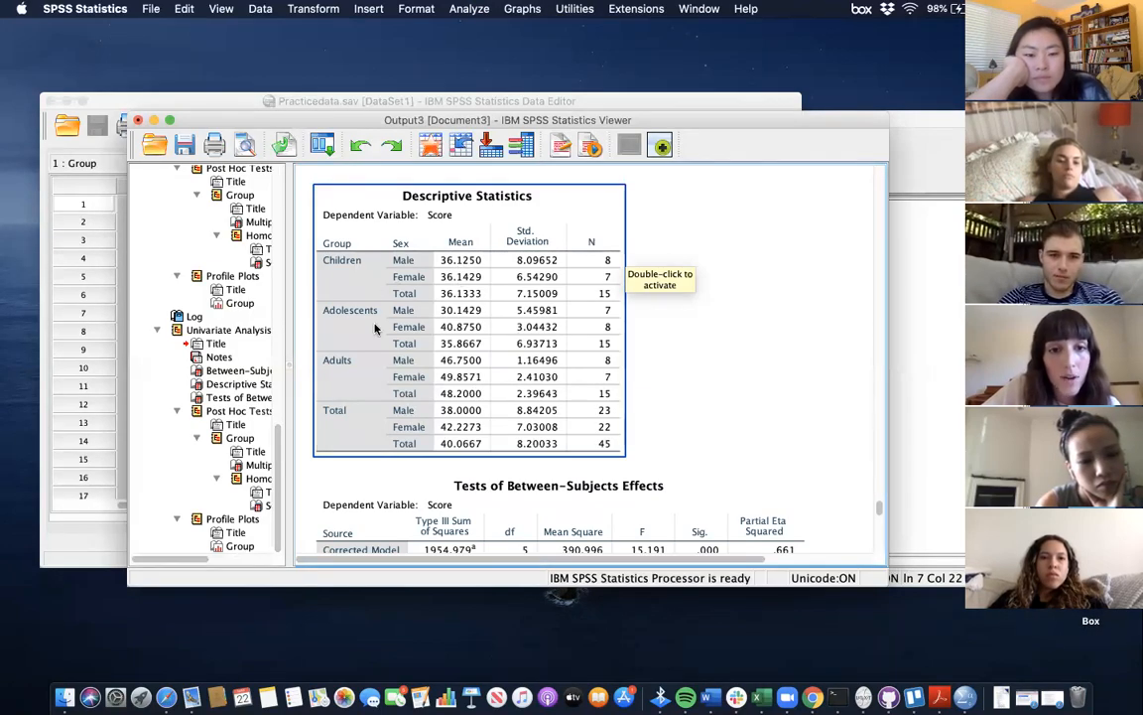
- Examine the Tests of Between-Subjects Effects for Group, Sex and their interaction in the two-way output
left_click(671, 317)
scroll(730, 341, "down", 5)
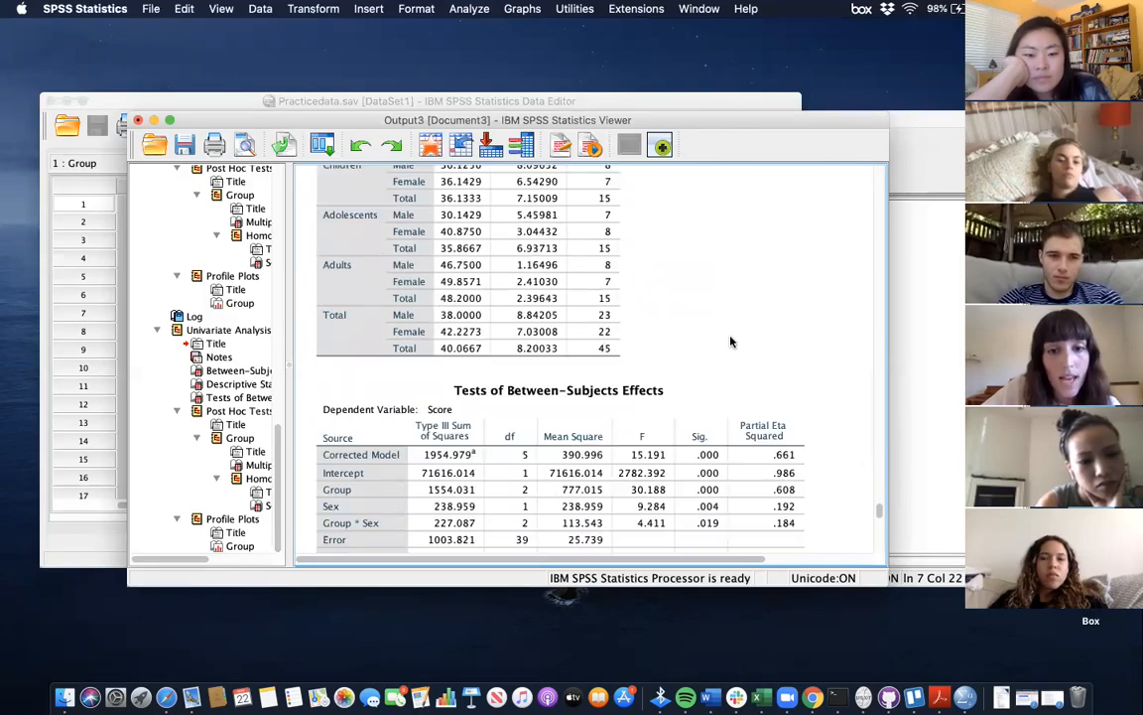
left_click(416, 216)
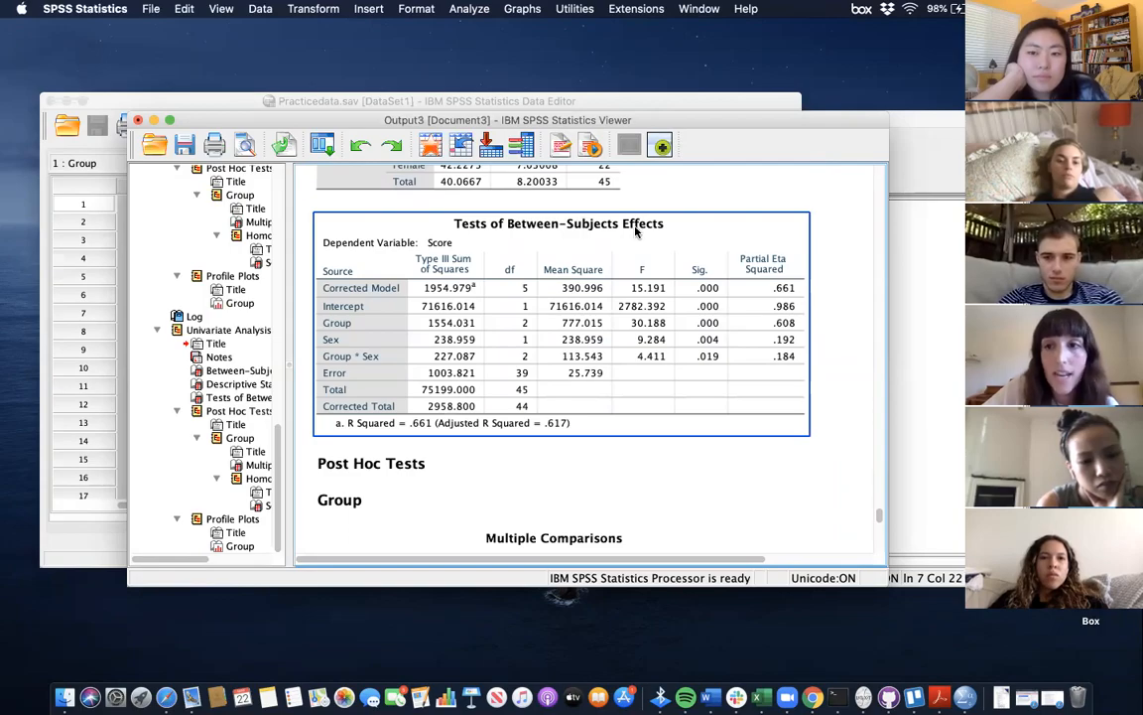
left_click(717, 187)
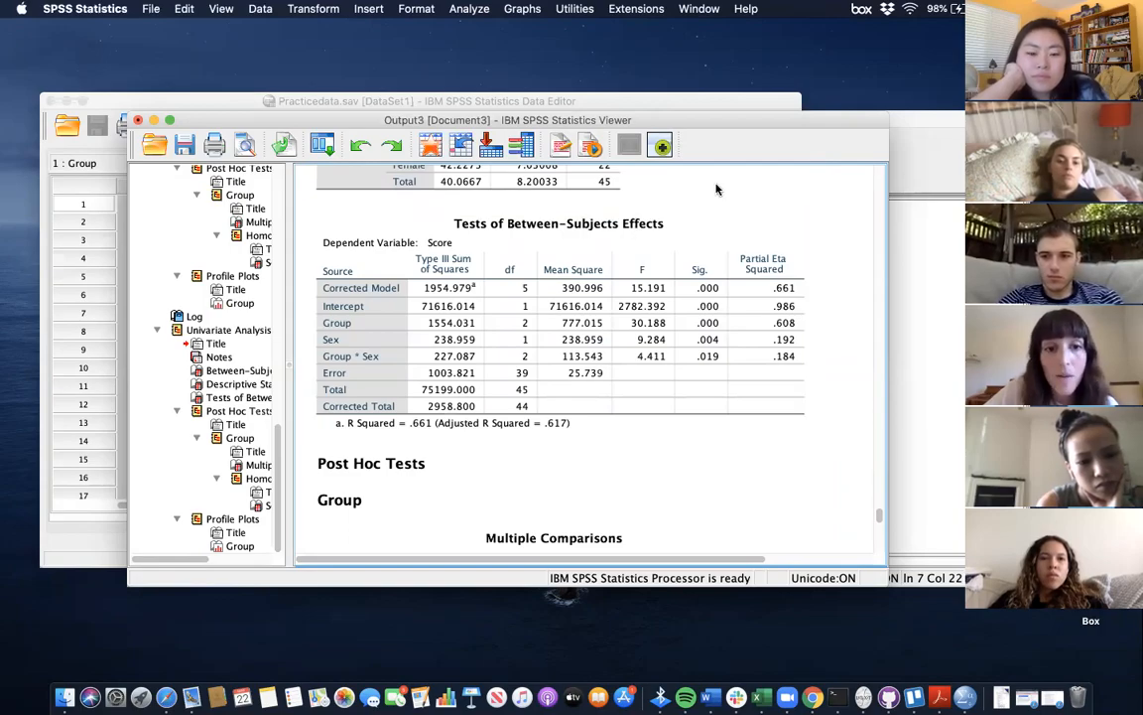
left_click(331, 336)
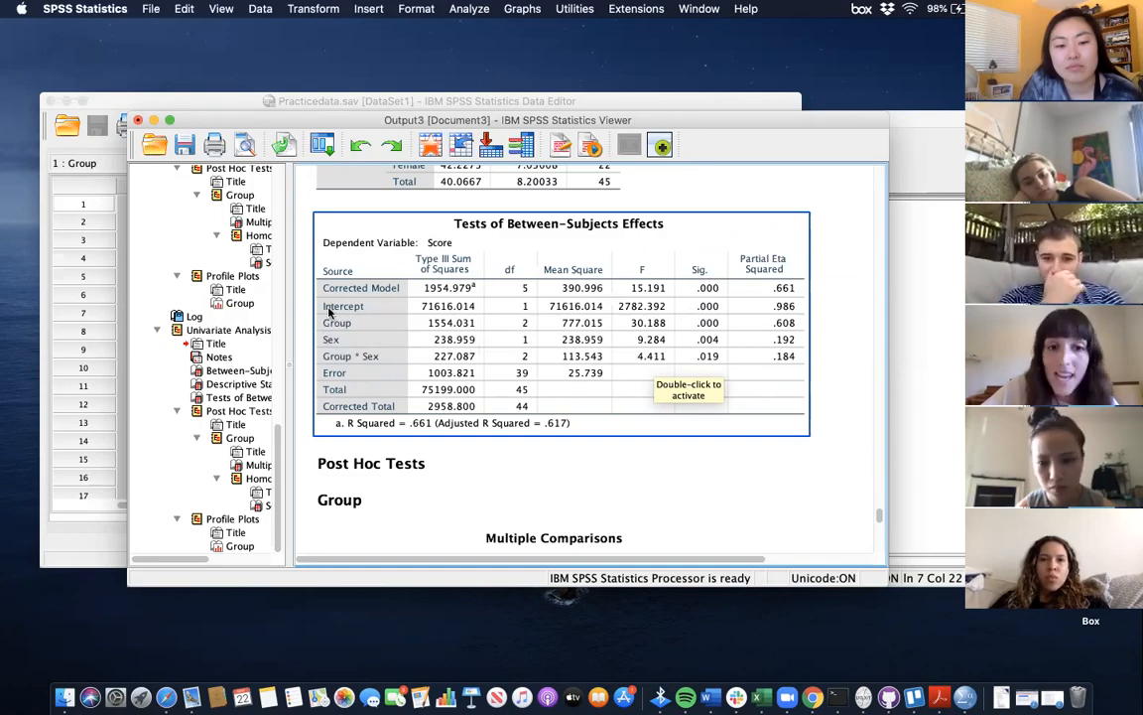
- Review the Tukey HSD multiple comparisons for Group against the between-subjects effects in the two-way output
scroll(363, 369, "down", 3)
left_click(364, 370)
scroll(364, 370, "down", 5)
left_click(476, 385)
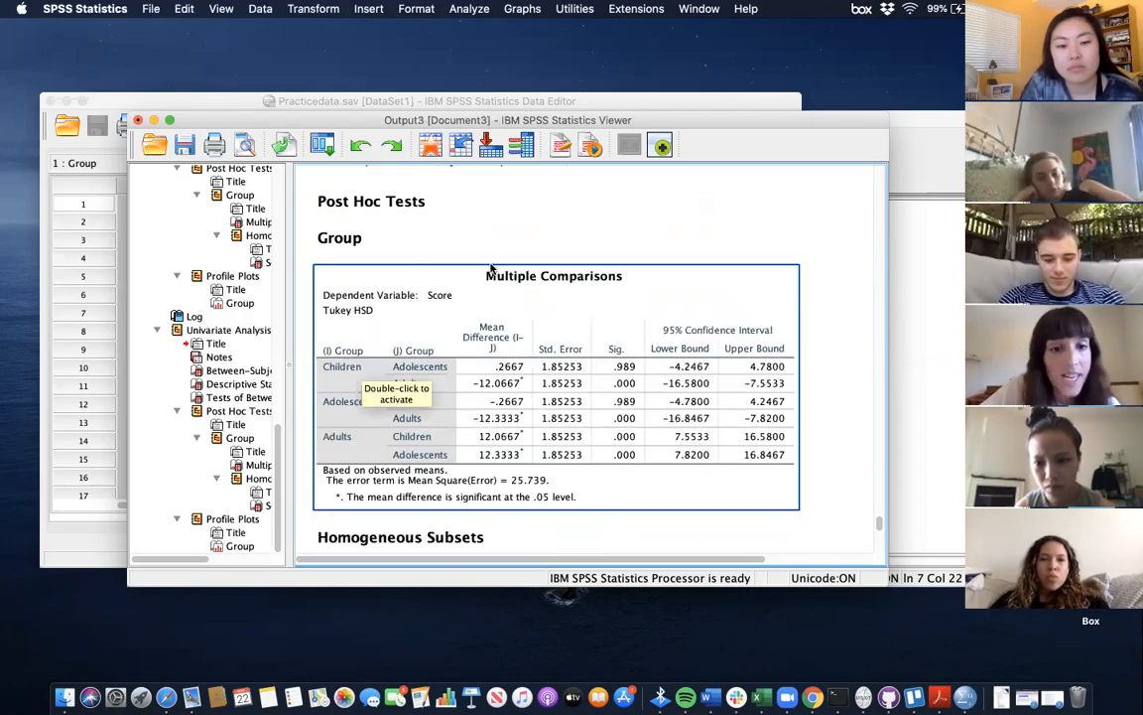
scroll(554, 335, "up", 6)
left_click(546, 333)
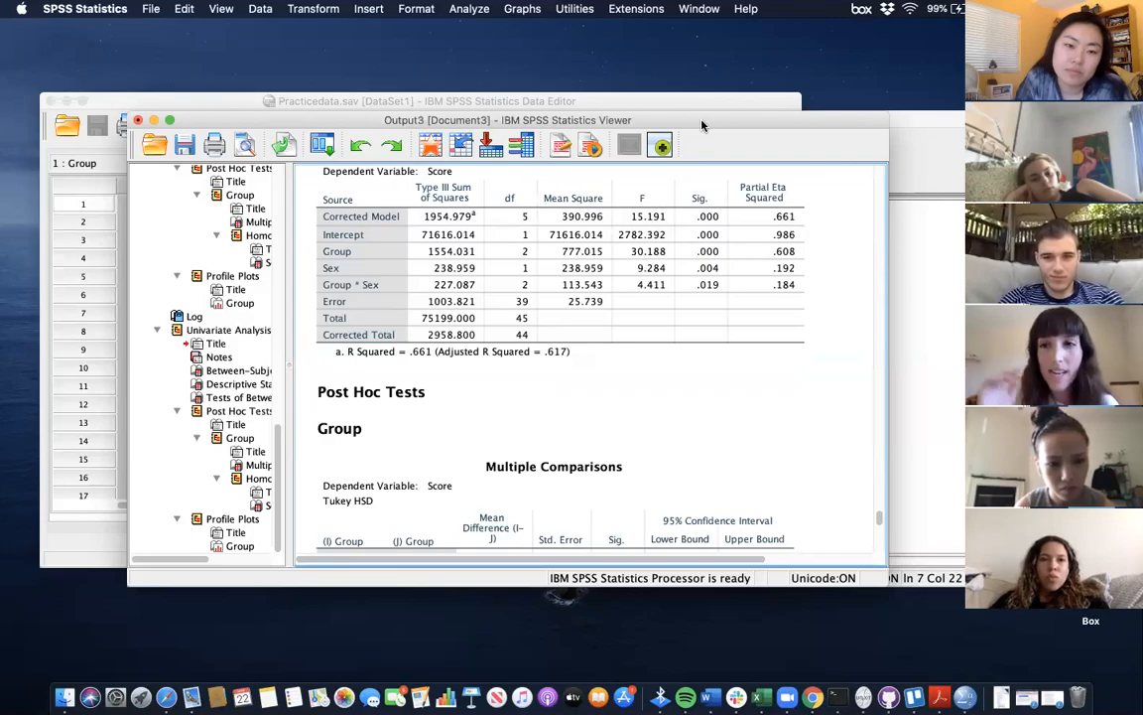
- Rearrange the output, data and syntax windows so that the UNIANOVA syntax can be reached beside the output
left_click_drag(660, 124, 553, 125)
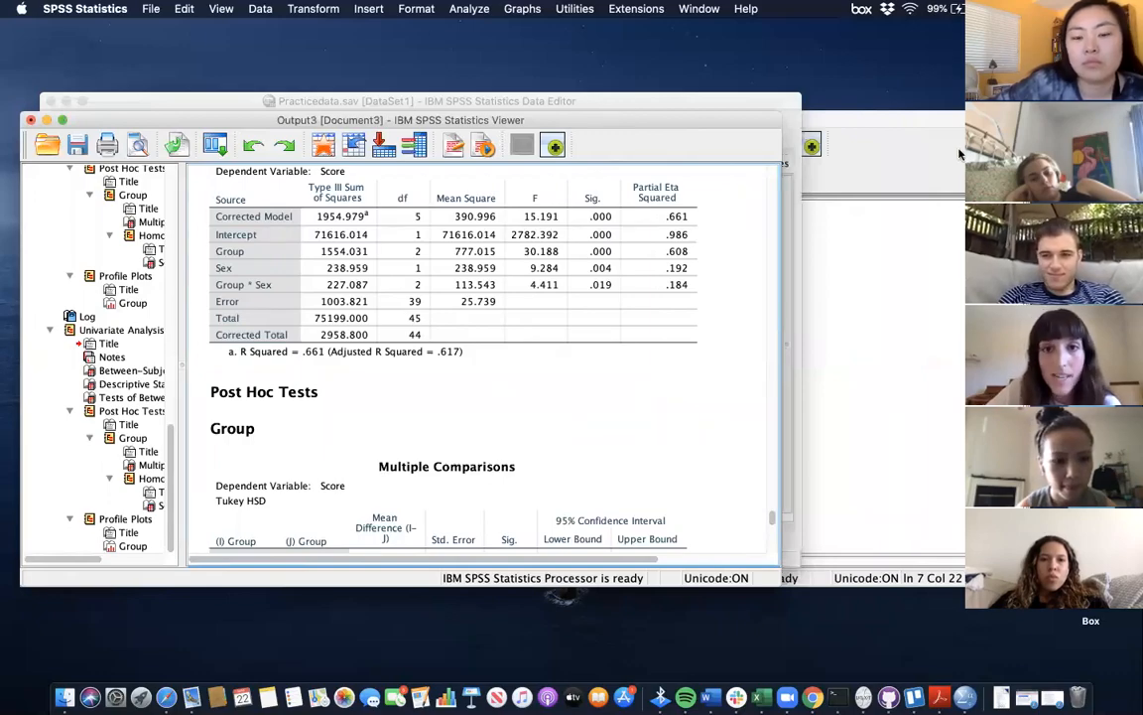
left_click(637, 106)
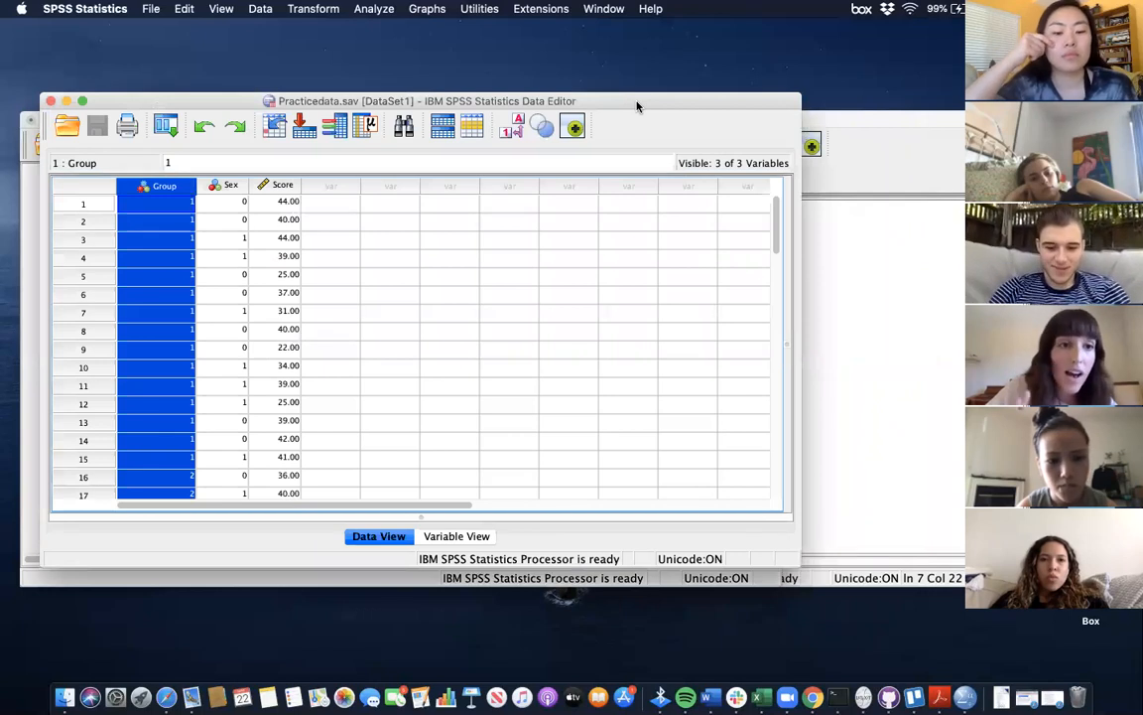
left_click(29, 205)
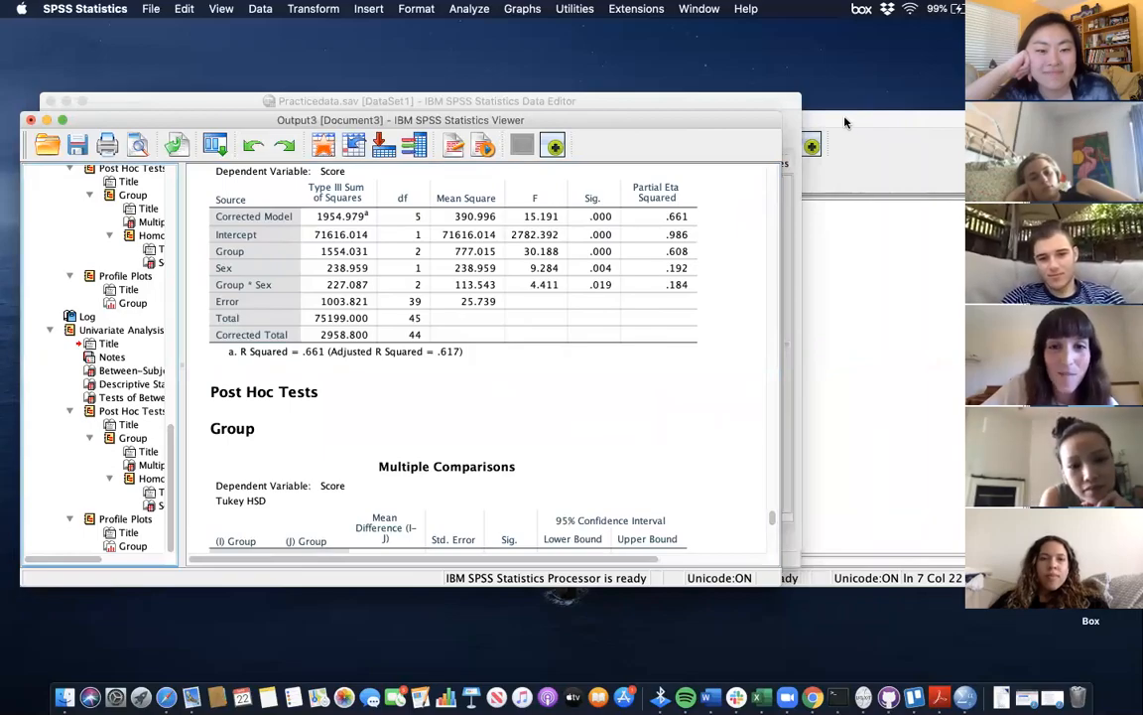
left_click_drag(799, 119, 832, 119)
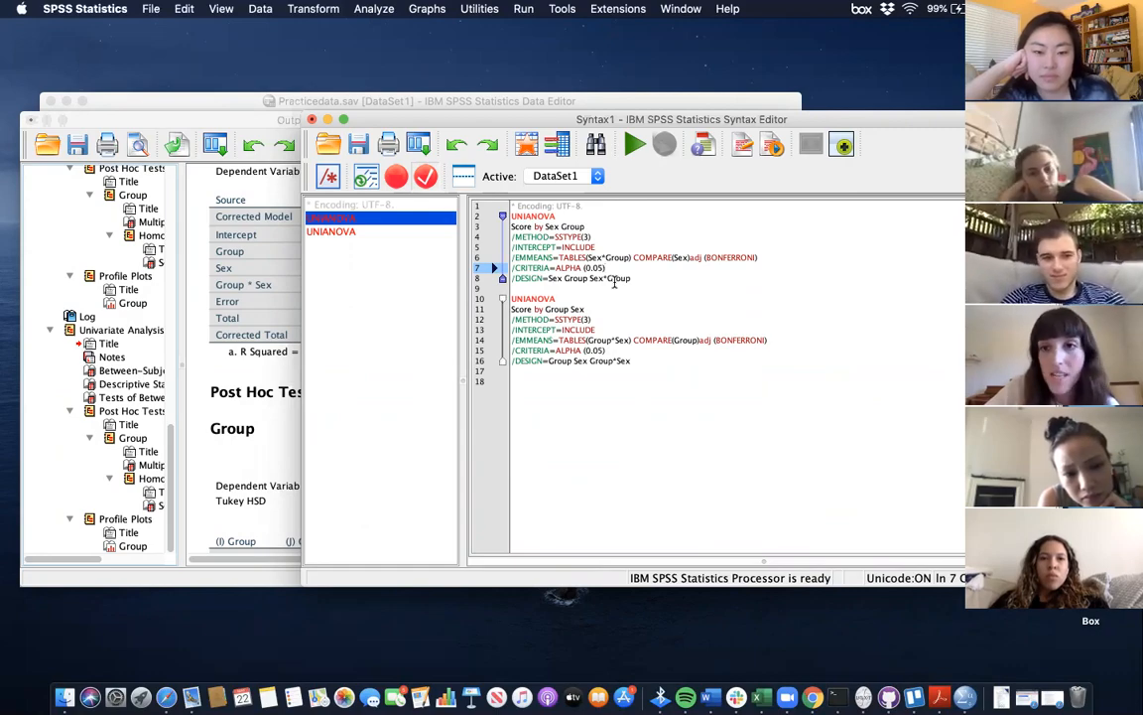
left_click_drag(633, 106, 572, 122)
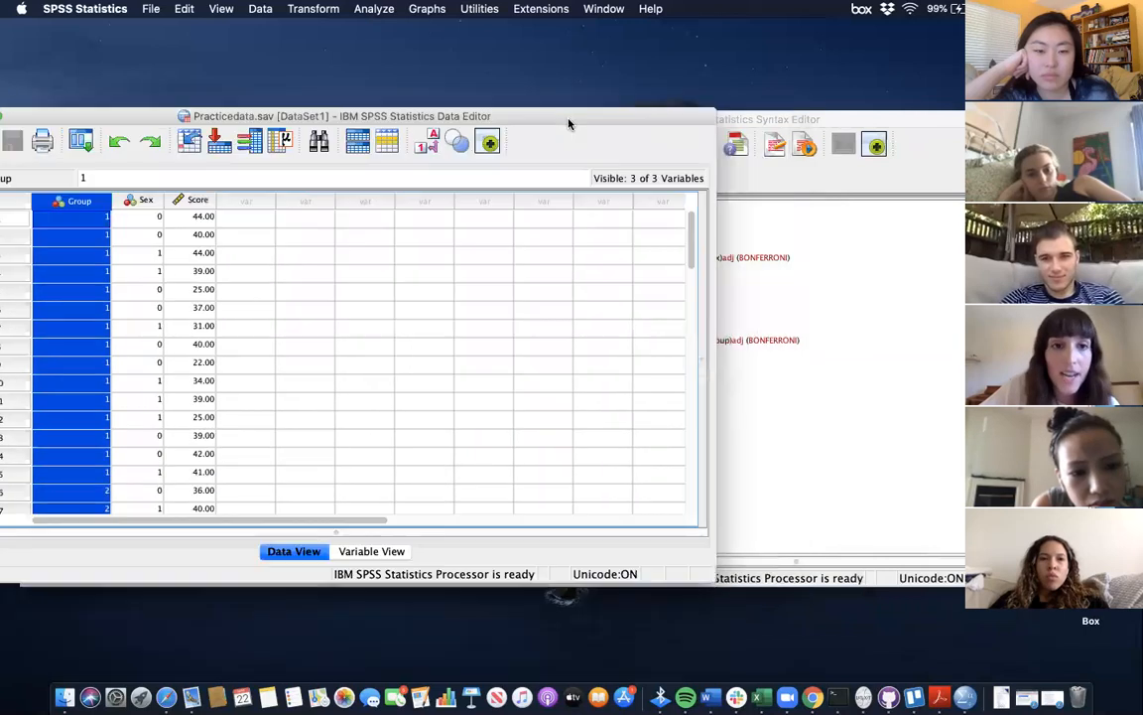
left_click_drag(457, 121, 439, 148)
left_click(277, 117)
- Run only the first UNIANOVA syntax block, comparing Sex within each Group with Bonferroni adjustment
left_click_drag(832, 116, 952, 117)
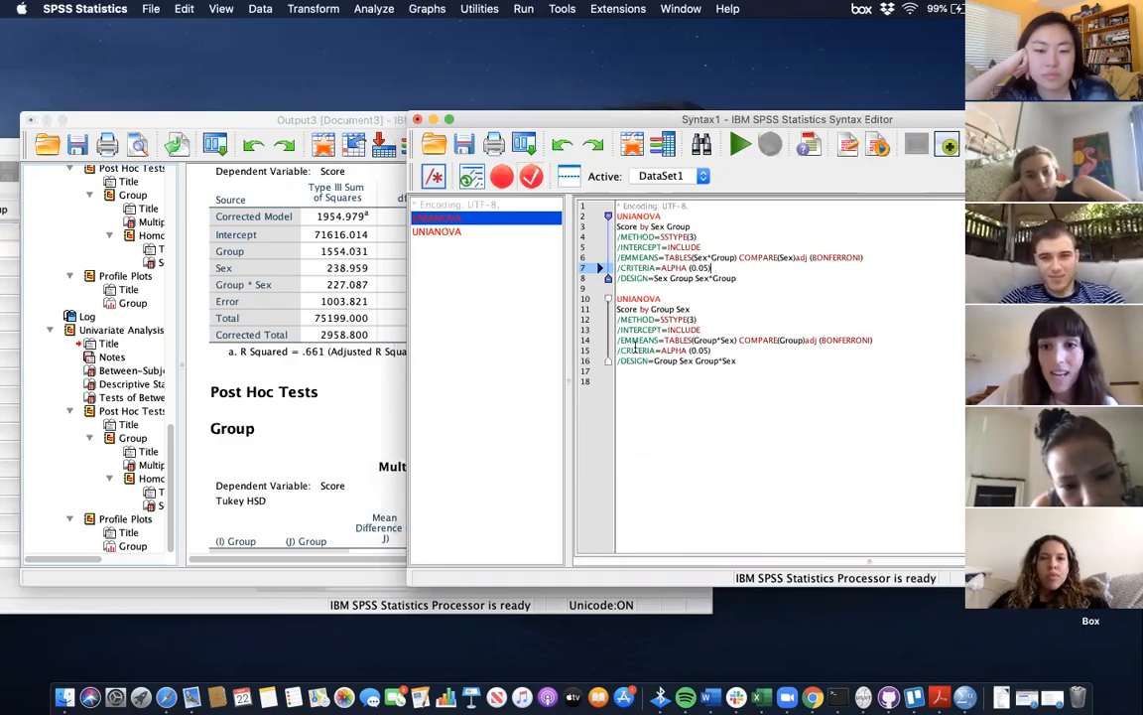
left_click_drag(736, 278, 614, 219)
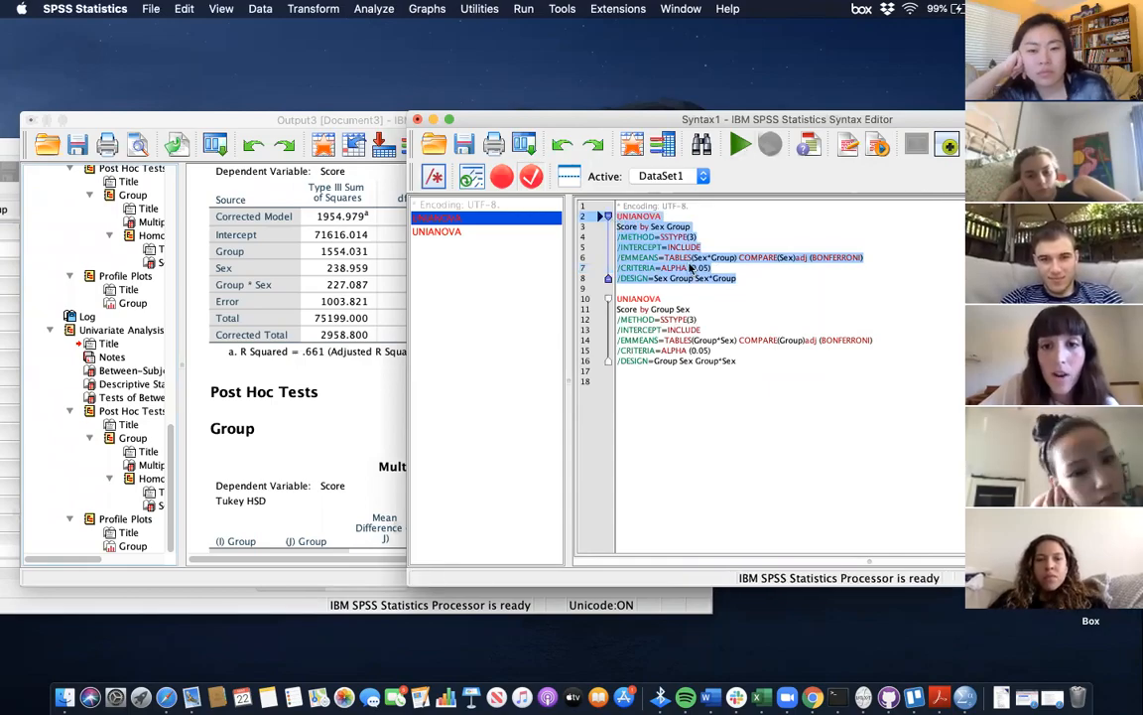
left_click(739, 147)
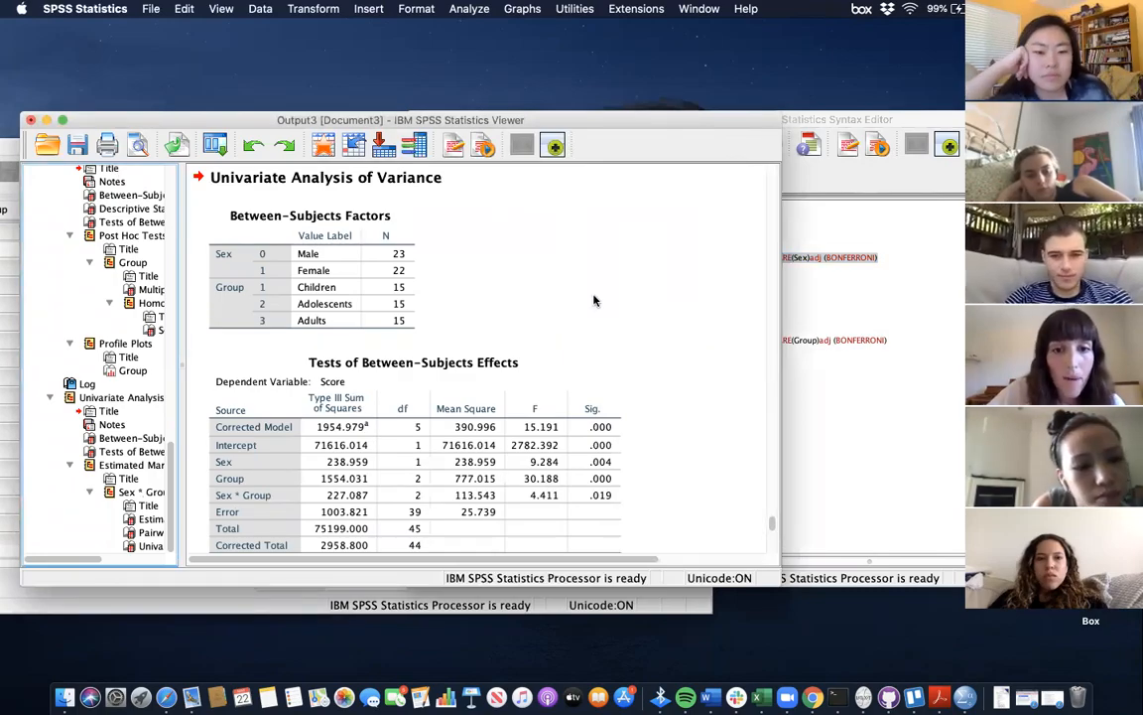
- Examine the between-subjects effects and the Sex * Group estimated marginal means in the new output
scroll(593, 300, "down", 2)
left_click(352, 369)
scroll(471, 401, "down", 10)
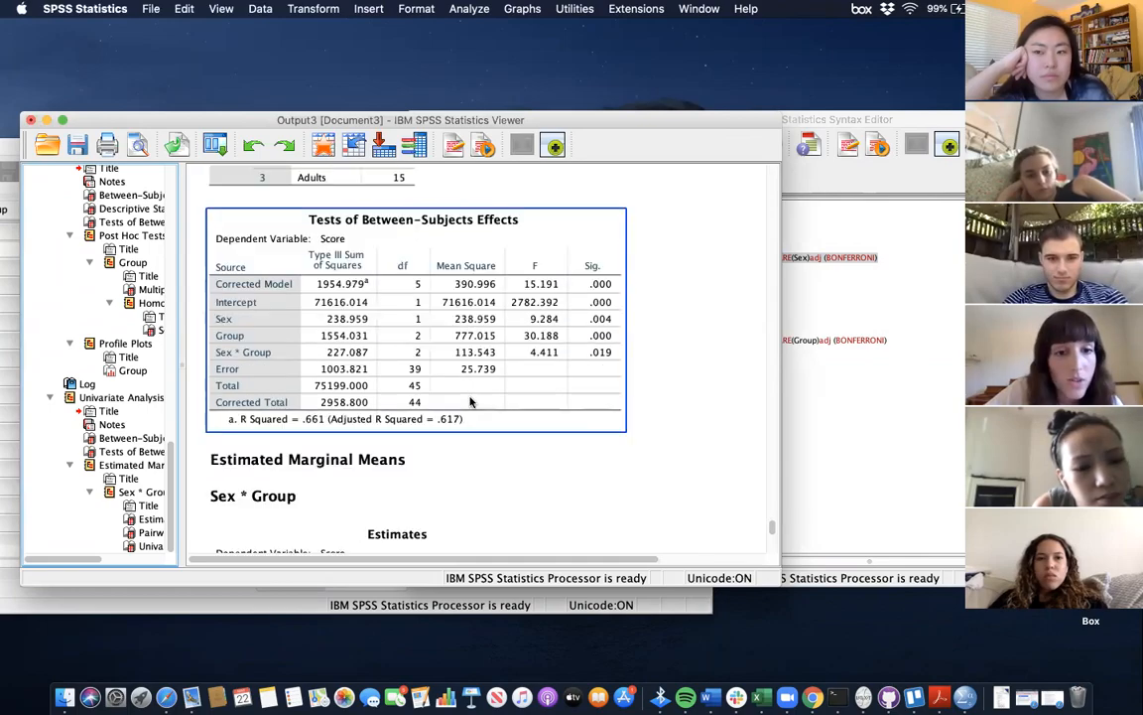
scroll(470, 401, "down", 6)
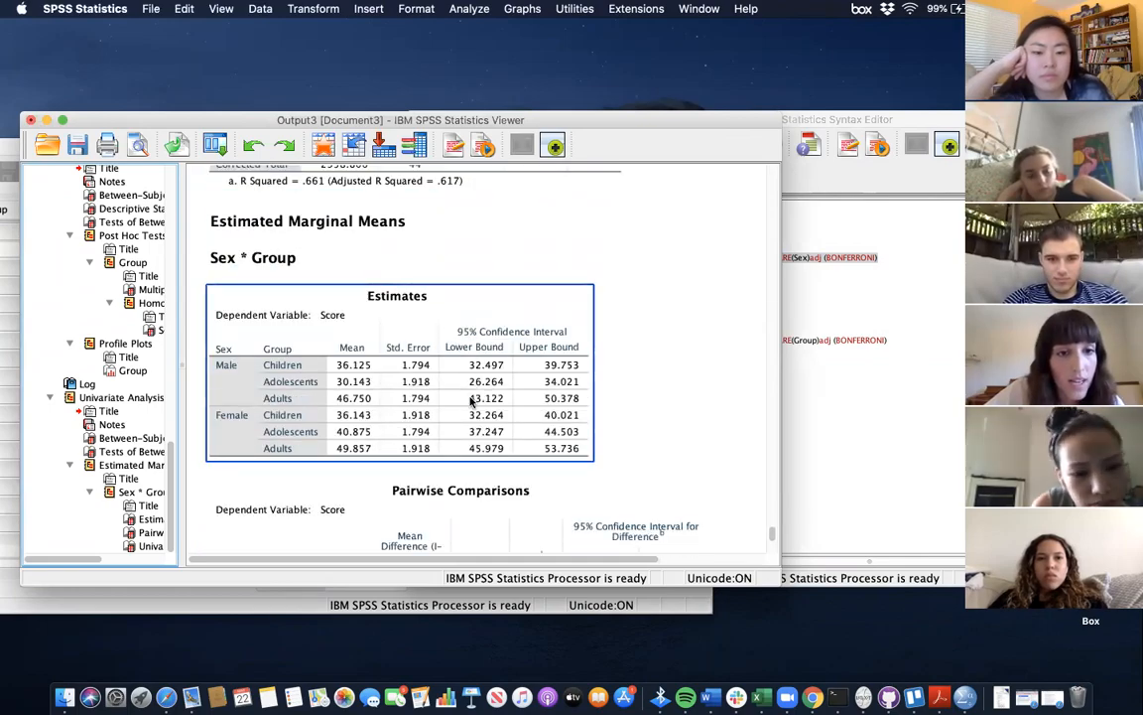
- Examine the pairwise comparisons of Sex within each Group and the matching Univariate Tests of simple effects
scroll(471, 401, "down", 6)
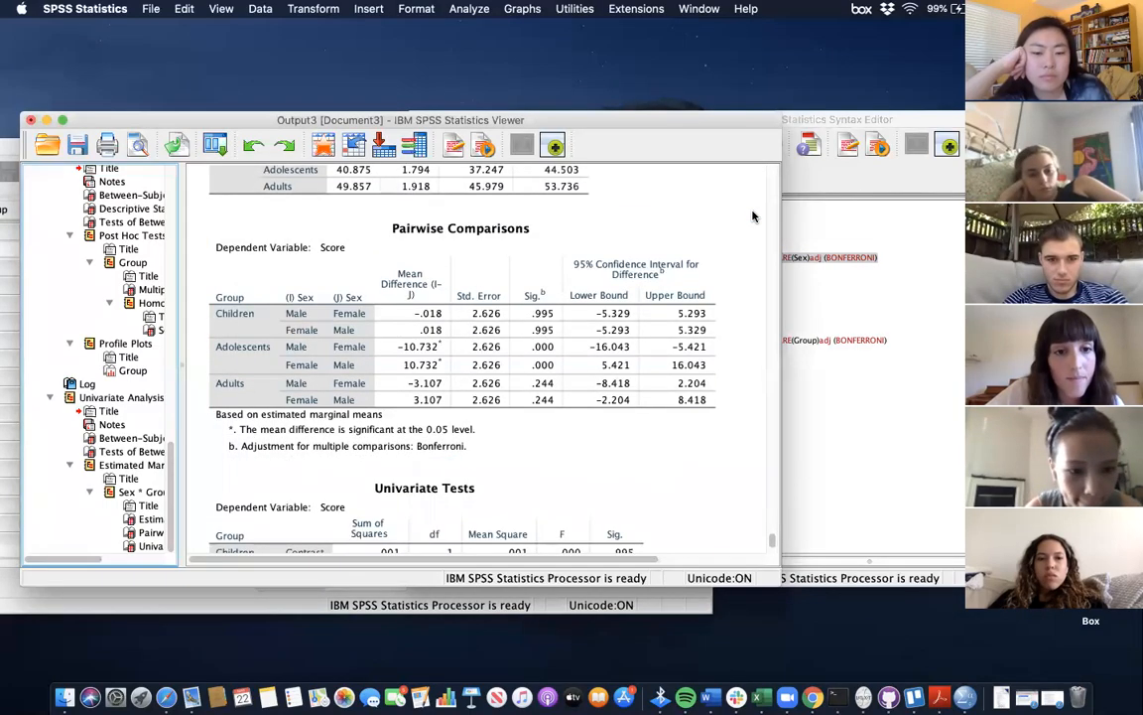
scroll(753, 217, "down", 1)
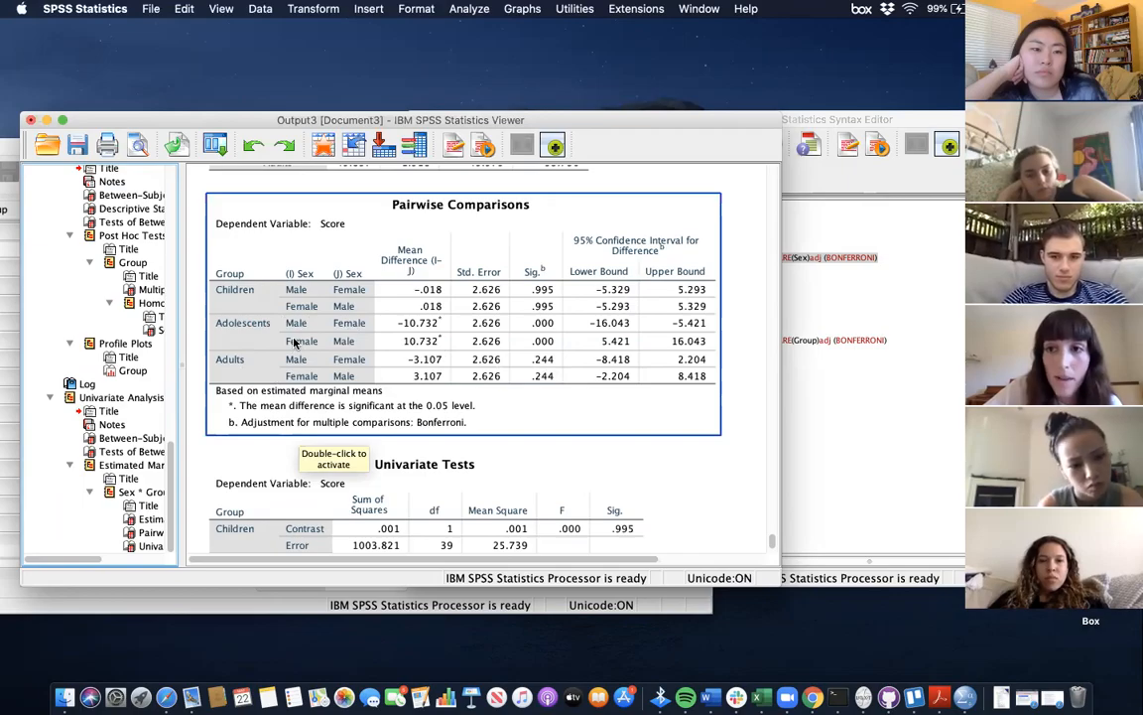
scroll(294, 341, "down", 3)
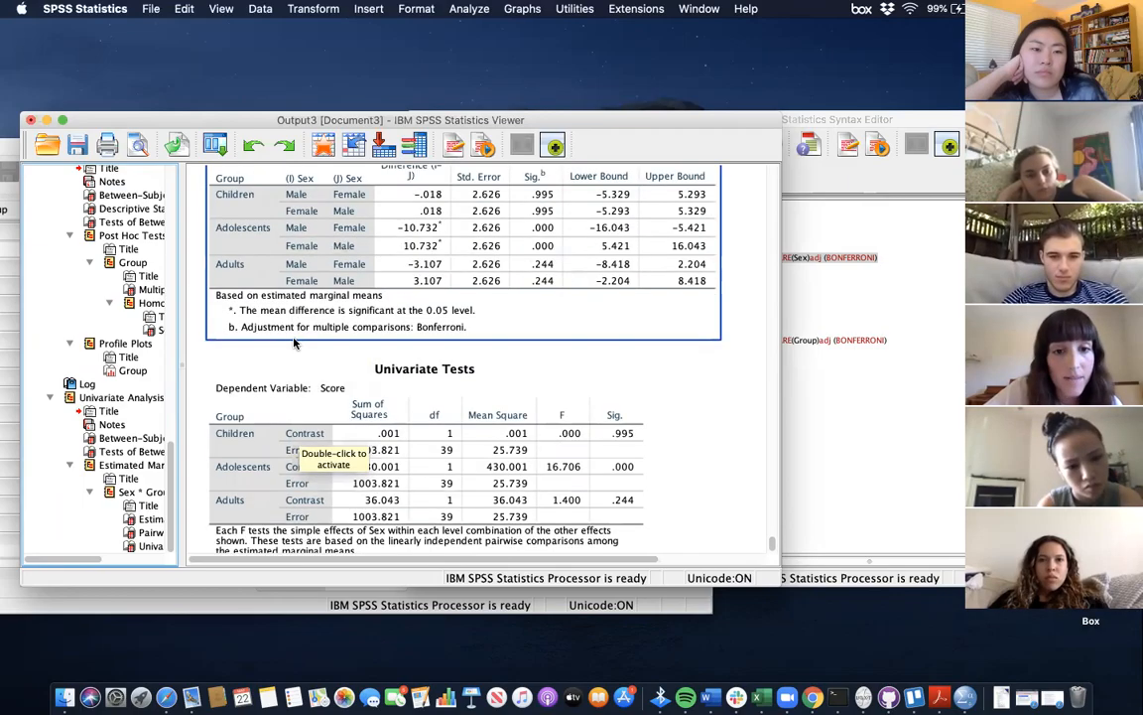
scroll(293, 341, "up", 2)
scroll(294, 341, "up", 1)
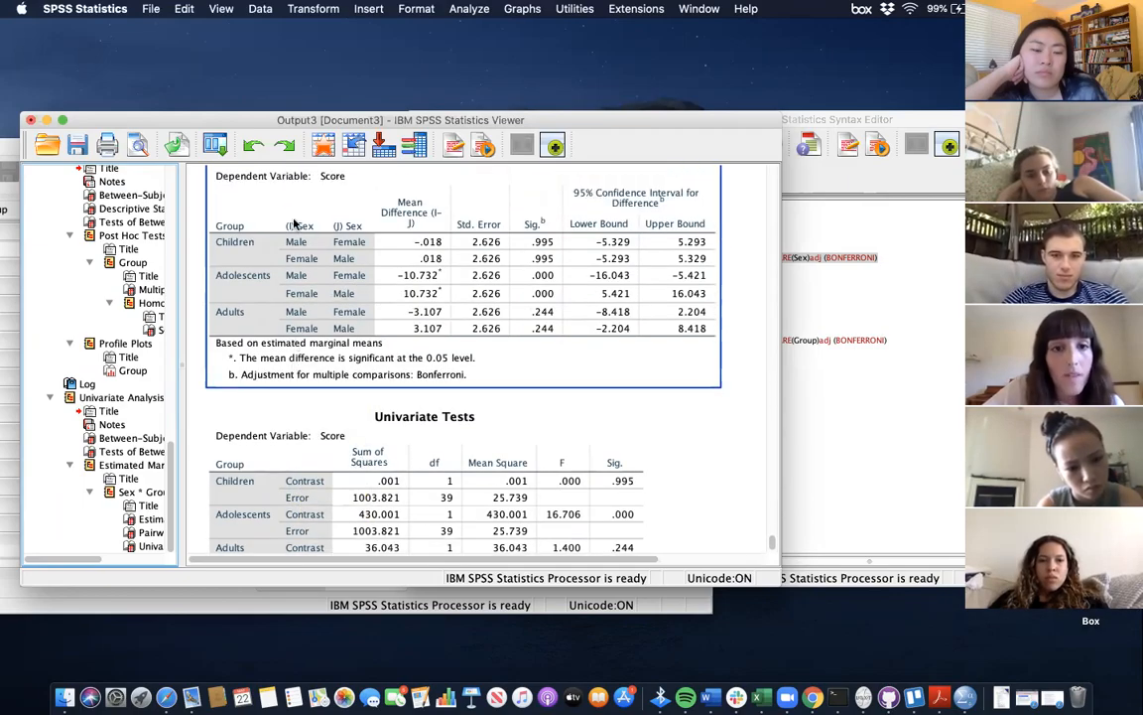
left_click(437, 409)
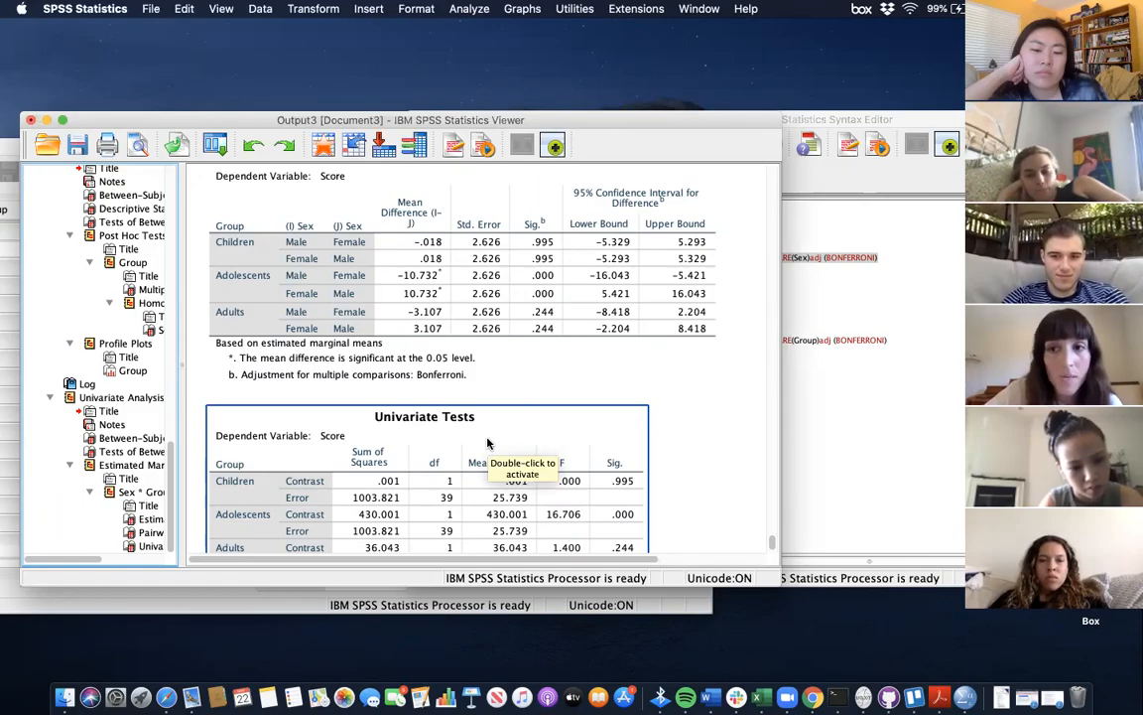
scroll(487, 443, "down", 4)
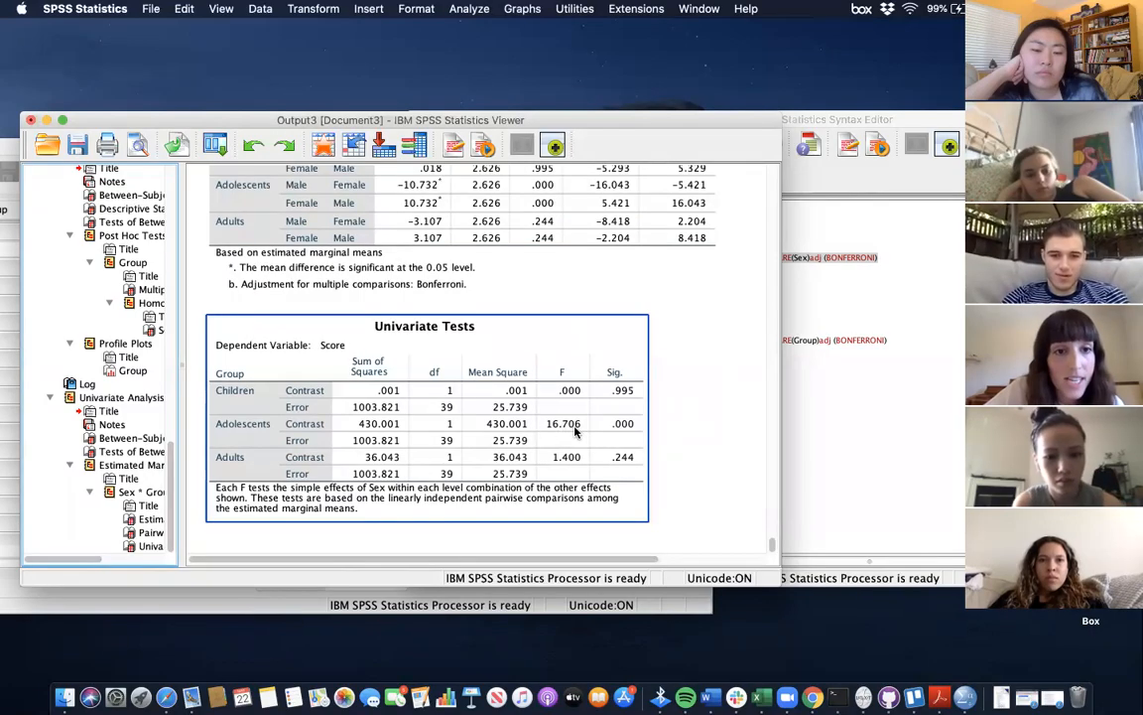
left_click(491, 289)
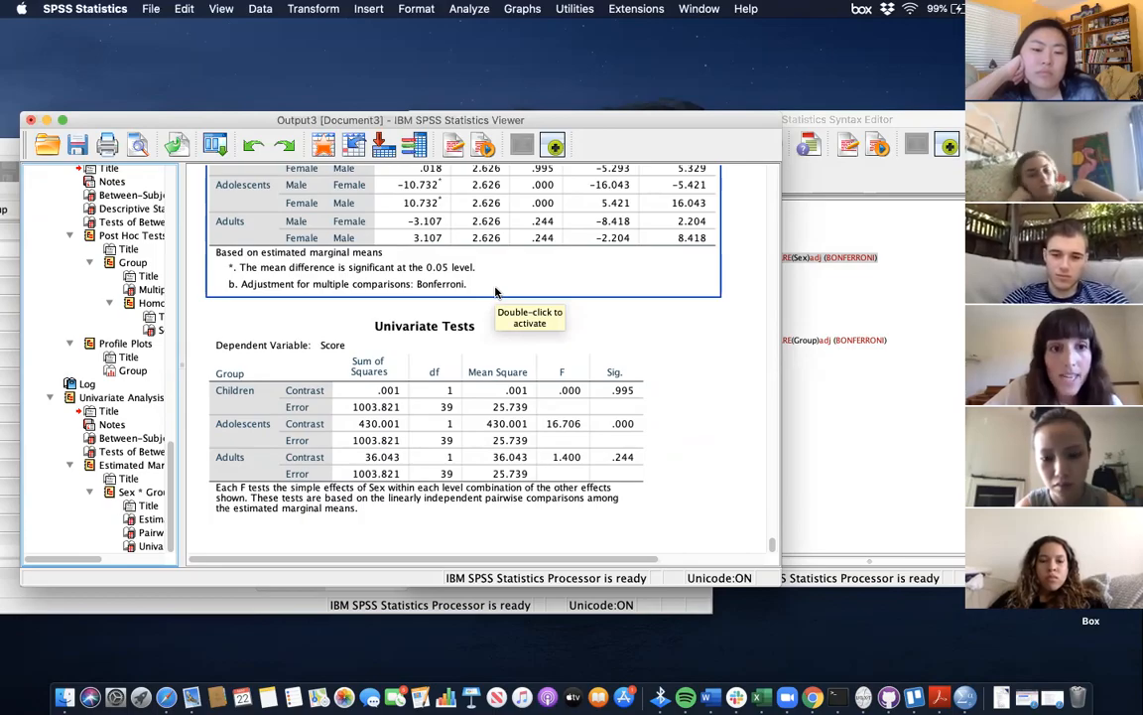
left_click(437, 428)
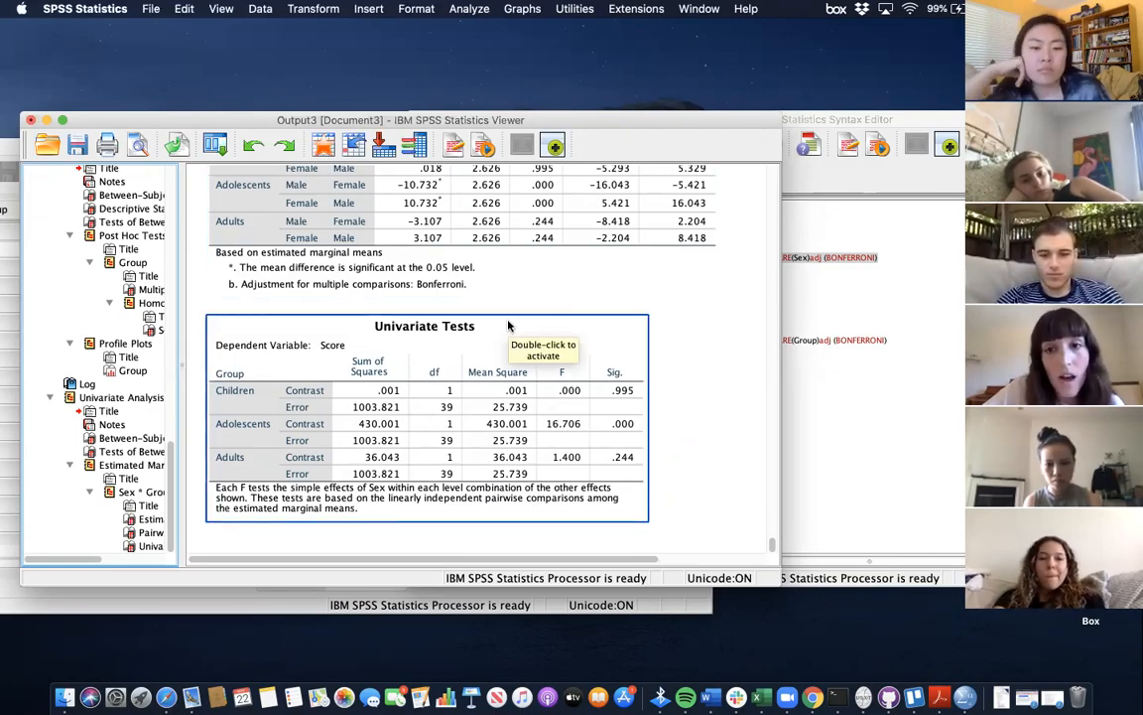
left_click(707, 323)
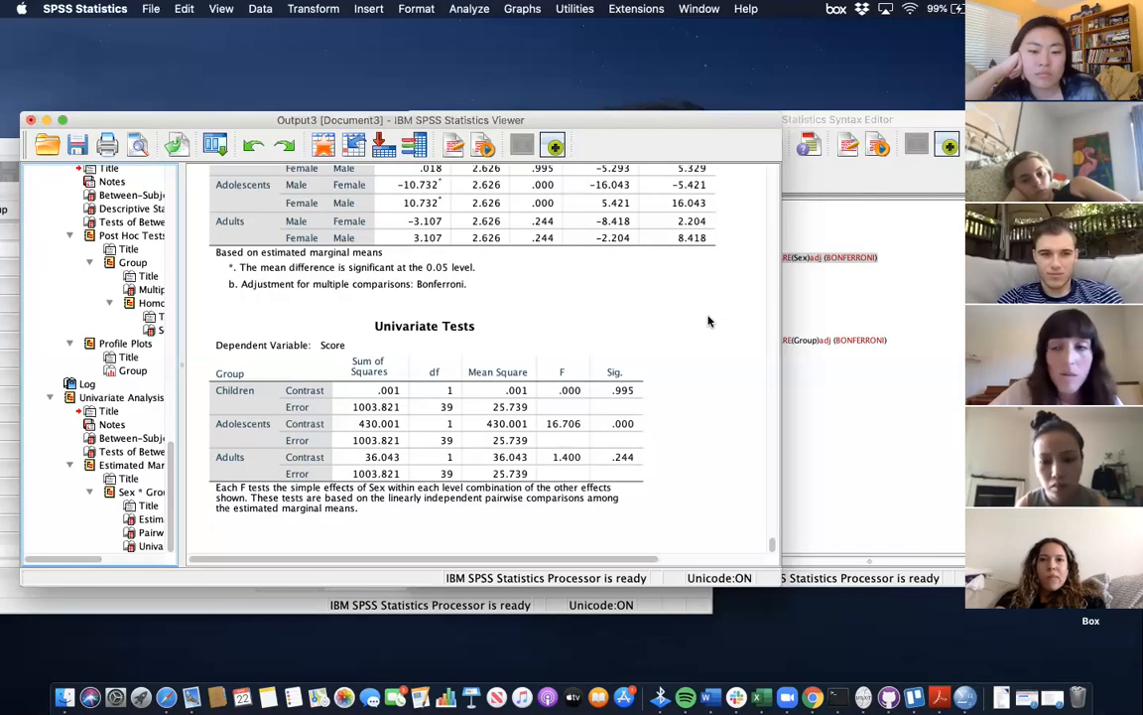
- Run only the second UNIANOVA syntax block, comparing Group within each Sex with Bonferroni adjustment
left_click(819, 388)
left_click_drag(739, 361, 616, 297)
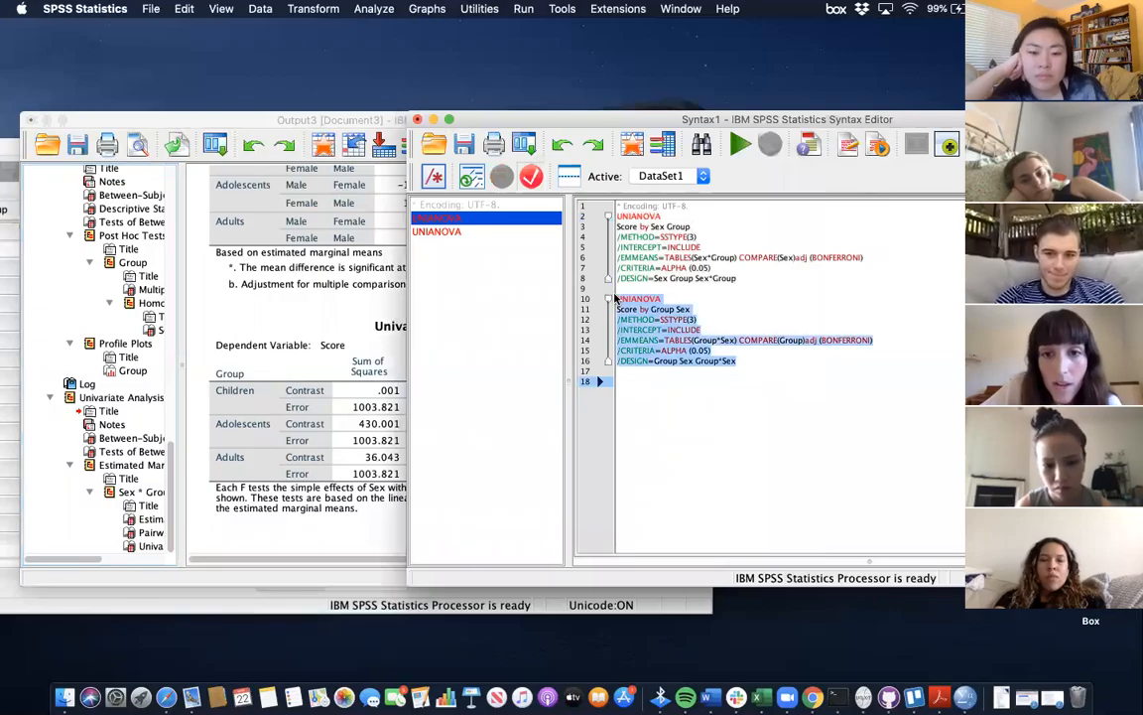
key("super+r")
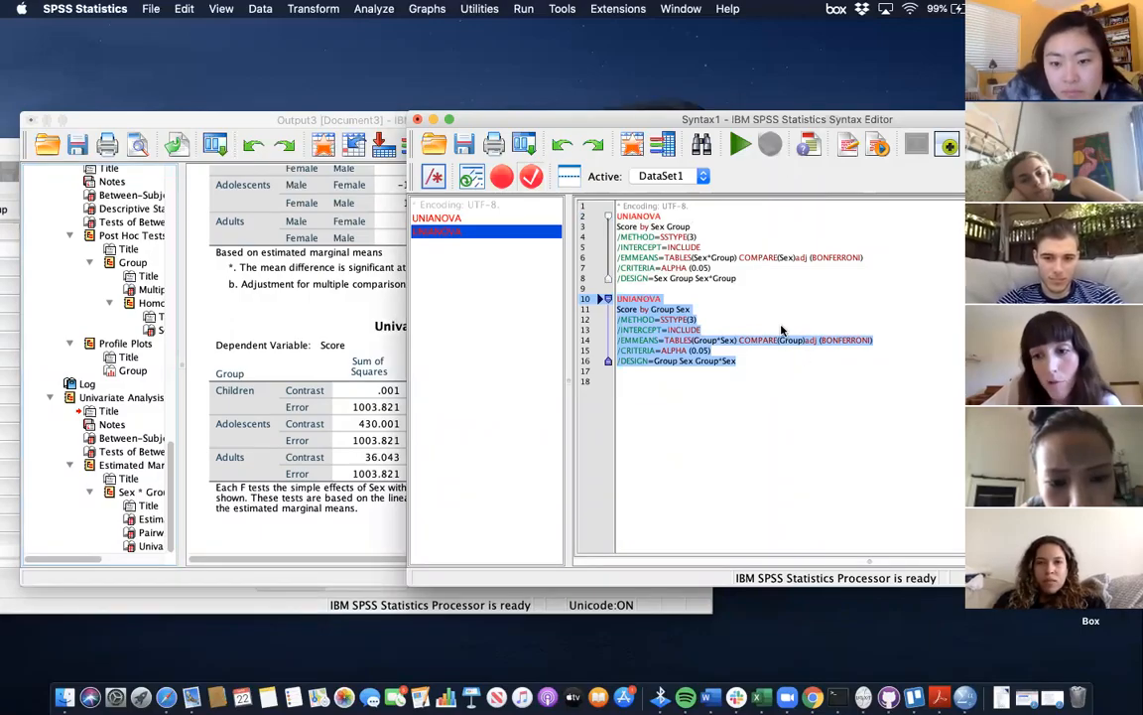
left_click(740, 145)
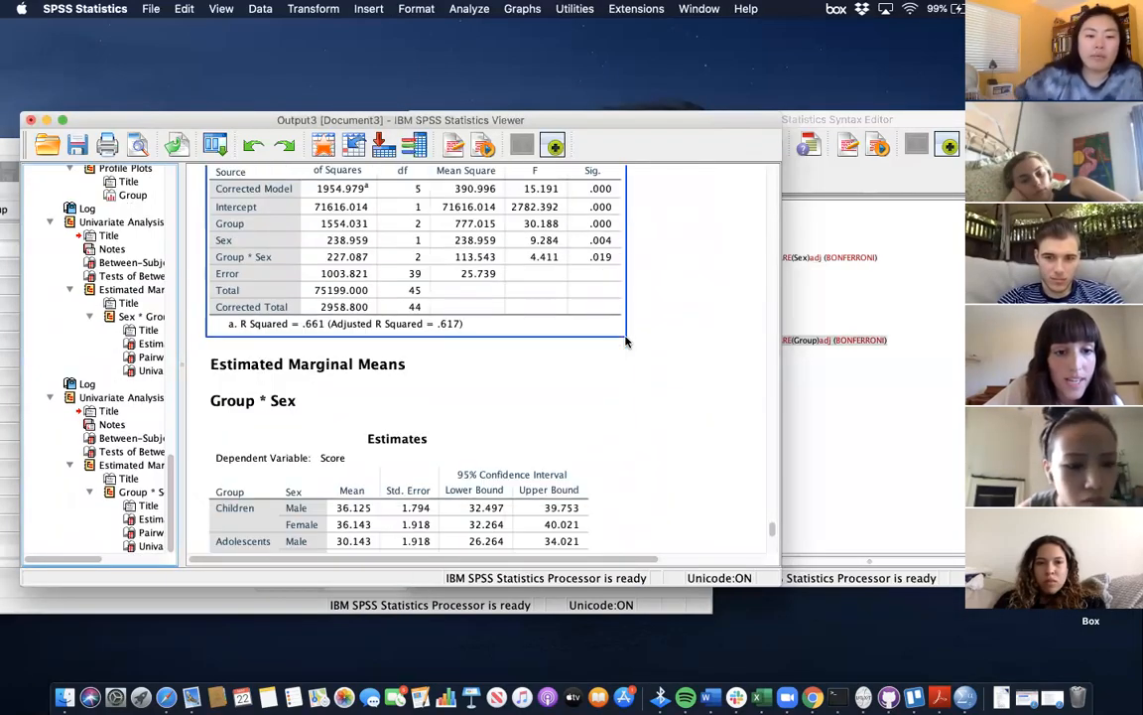
- Examine the pairwise comparisons of Group within each Sex and the matching Univariate Tests of simple effects
scroll(627, 342, "down", 3)
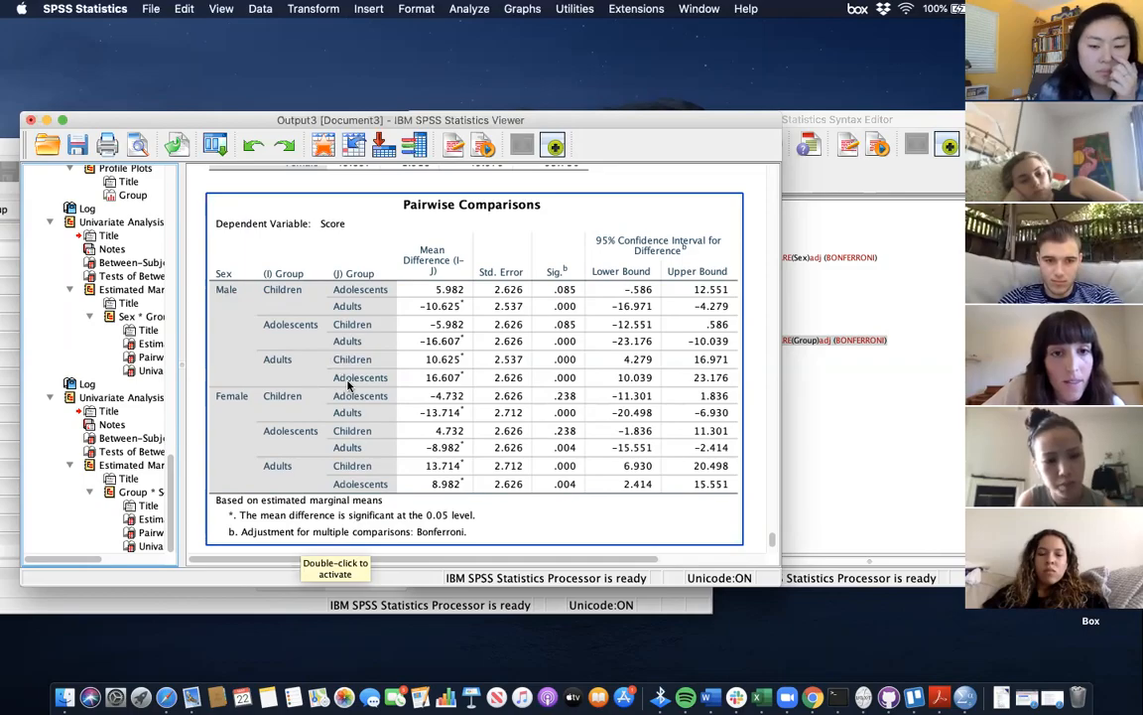
scroll(348, 385, "down", 5)
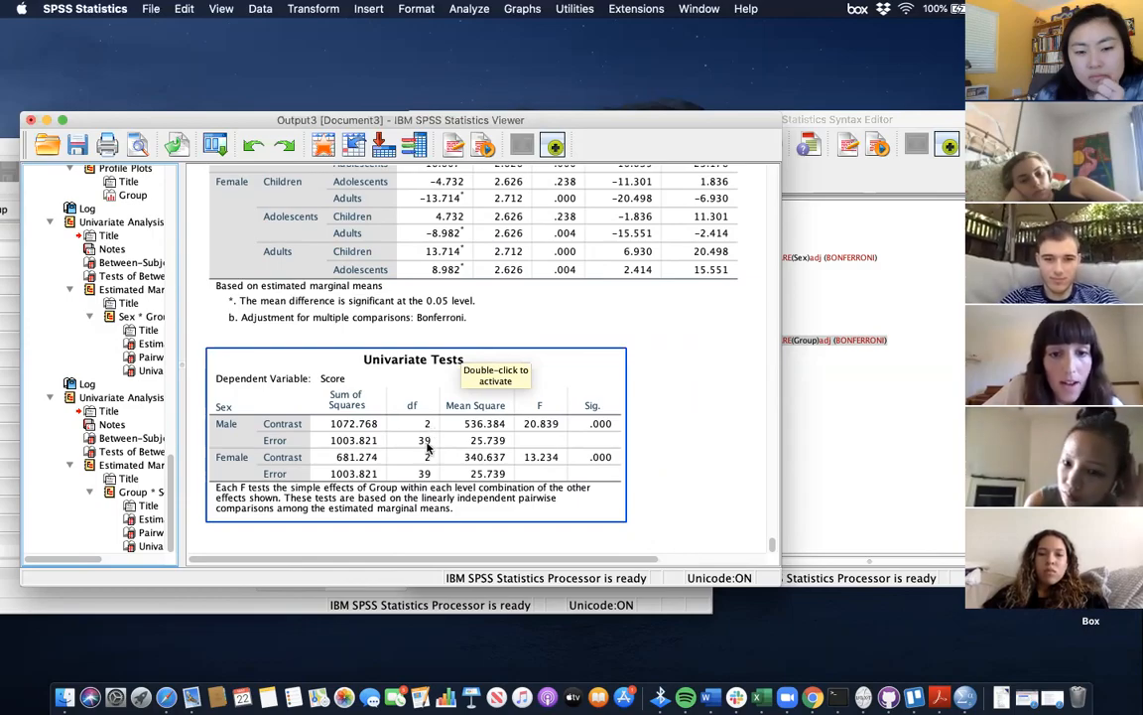
left_click(542, 429)
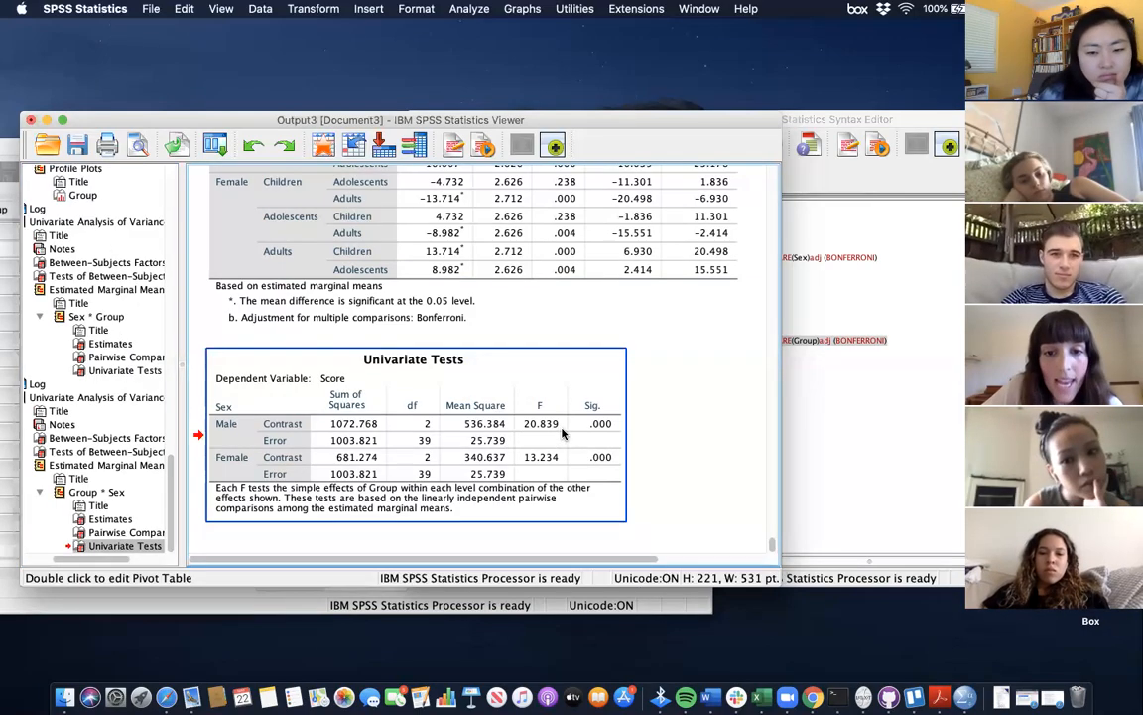
left_click(719, 409)
scroll(687, 339, "up", 2)
scroll(687, 339, "up", 2)
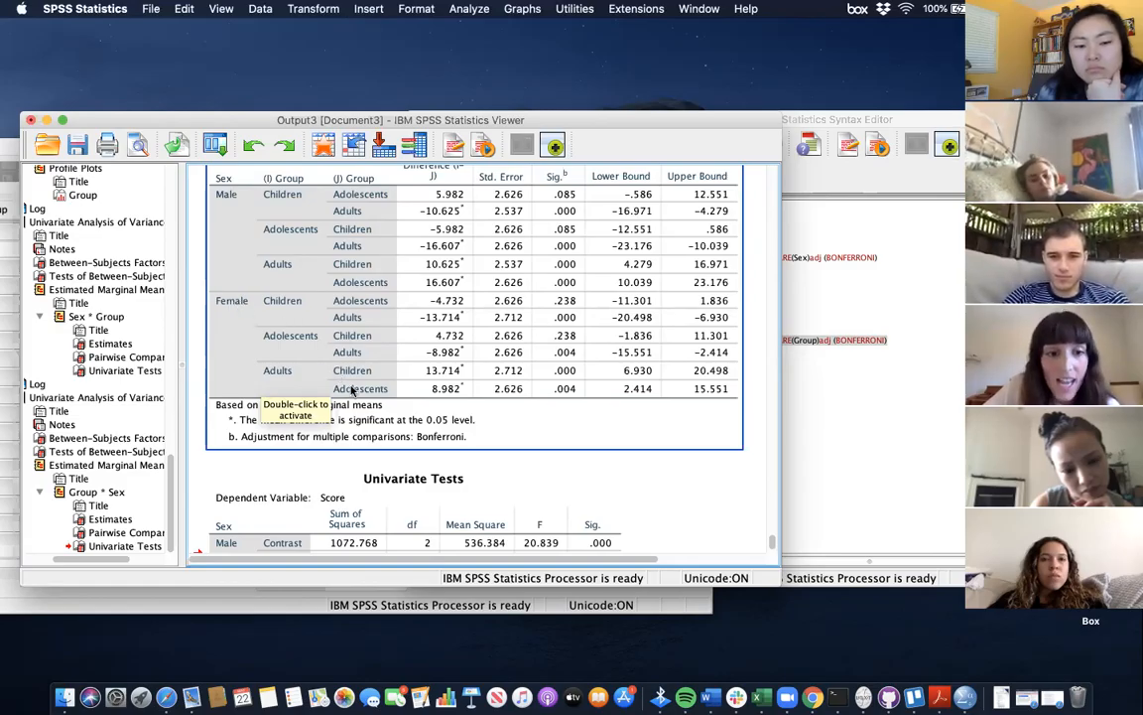
left_click(256, 468)
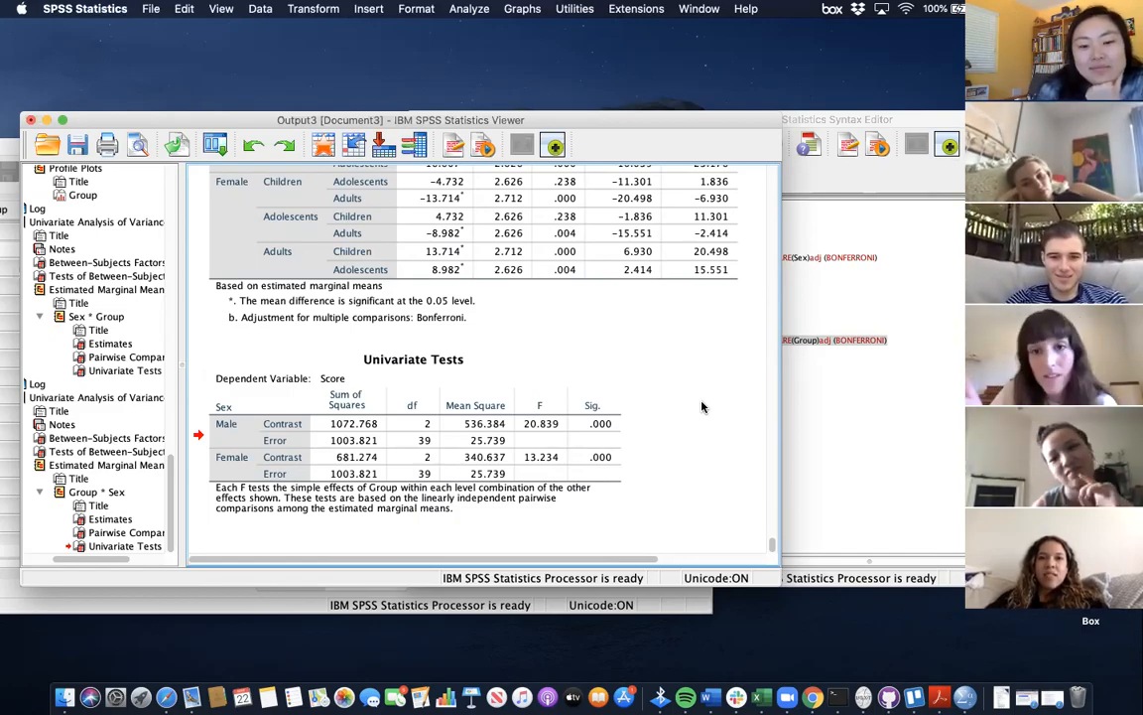
scroll(701, 407, "up", 5)
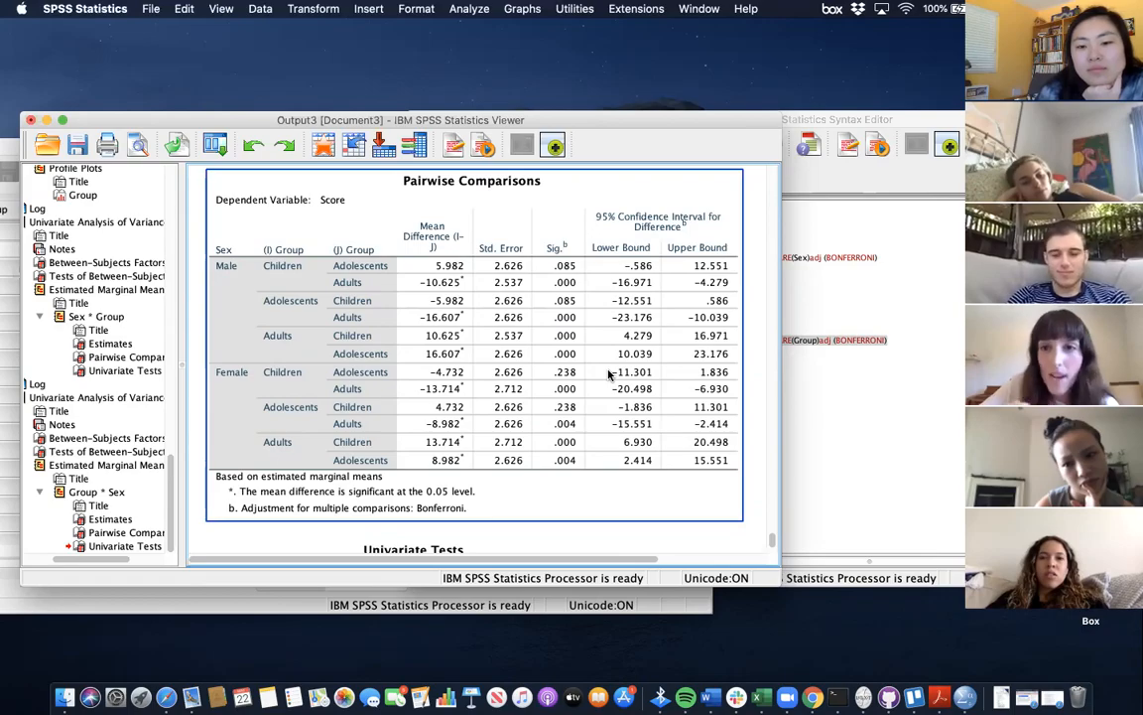
scroll(609, 373, "down", 4)
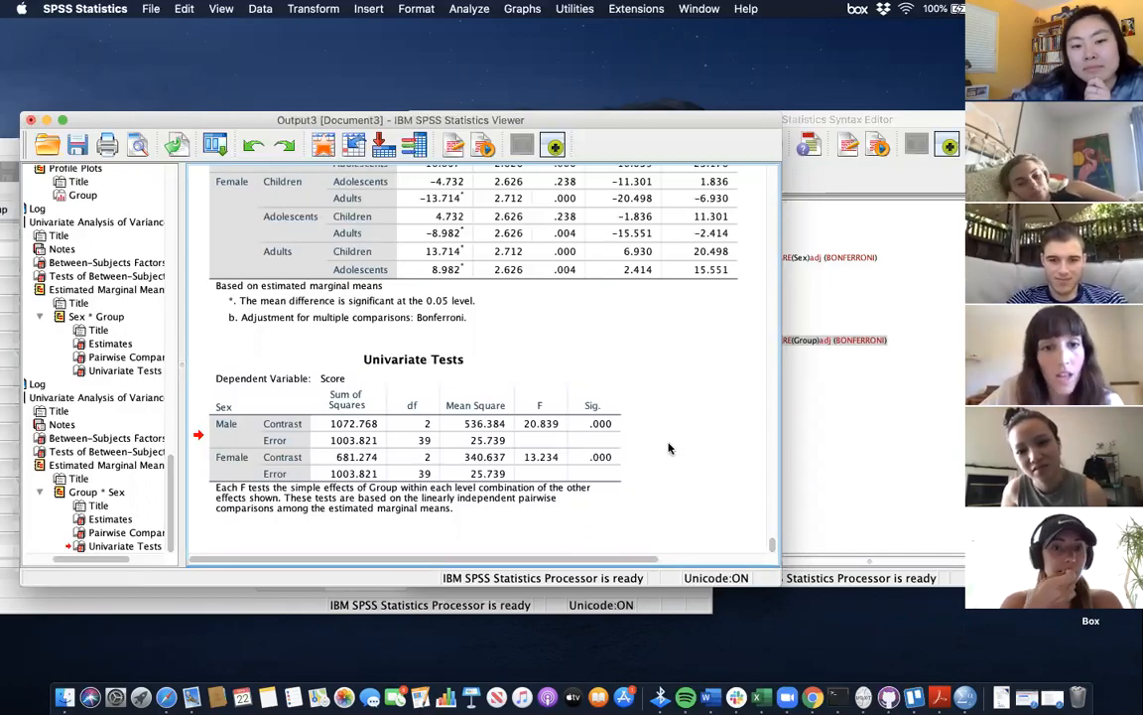
- Reopen the Univariate analysis of Score by Group and Sex and review its display options
left_click_drag(650, 120, 646, 105)
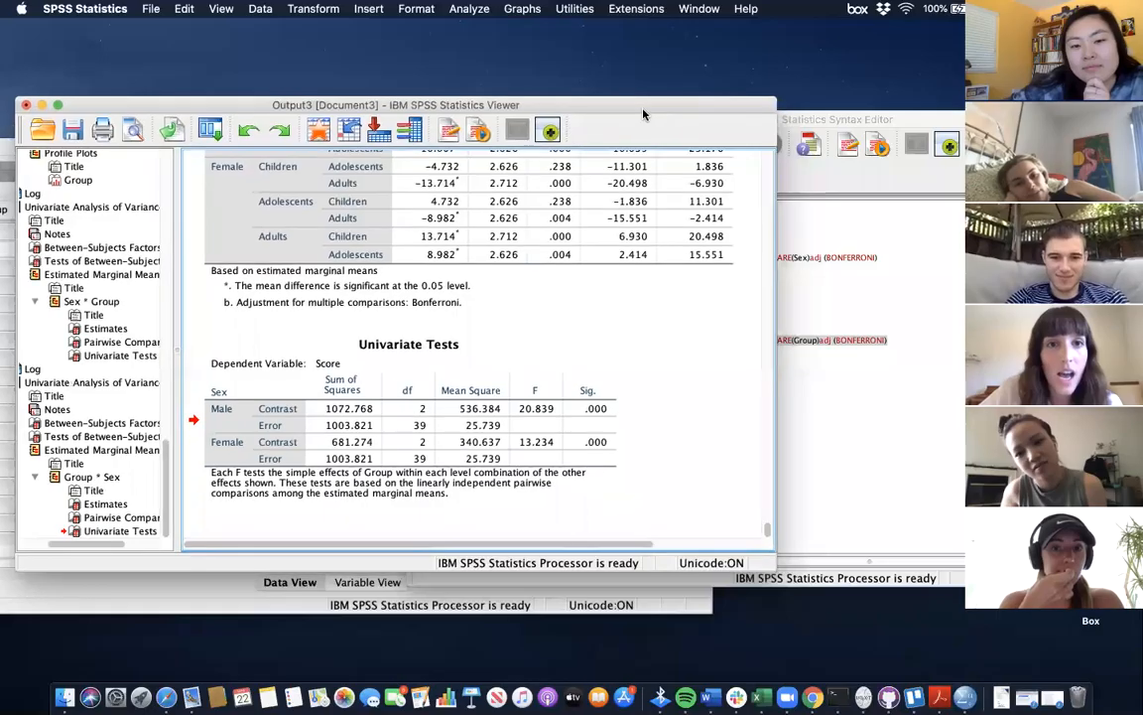
left_click(485, 9)
mouse_move(556, 103)
left_click(734, 104)
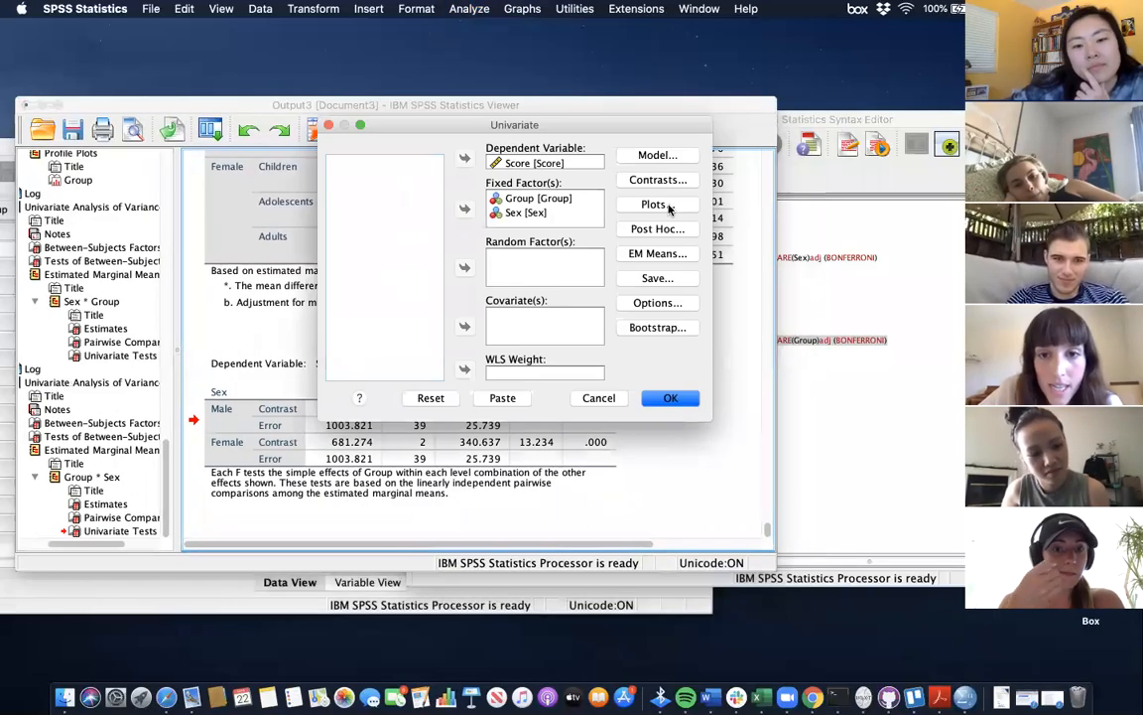
left_click(657, 302)
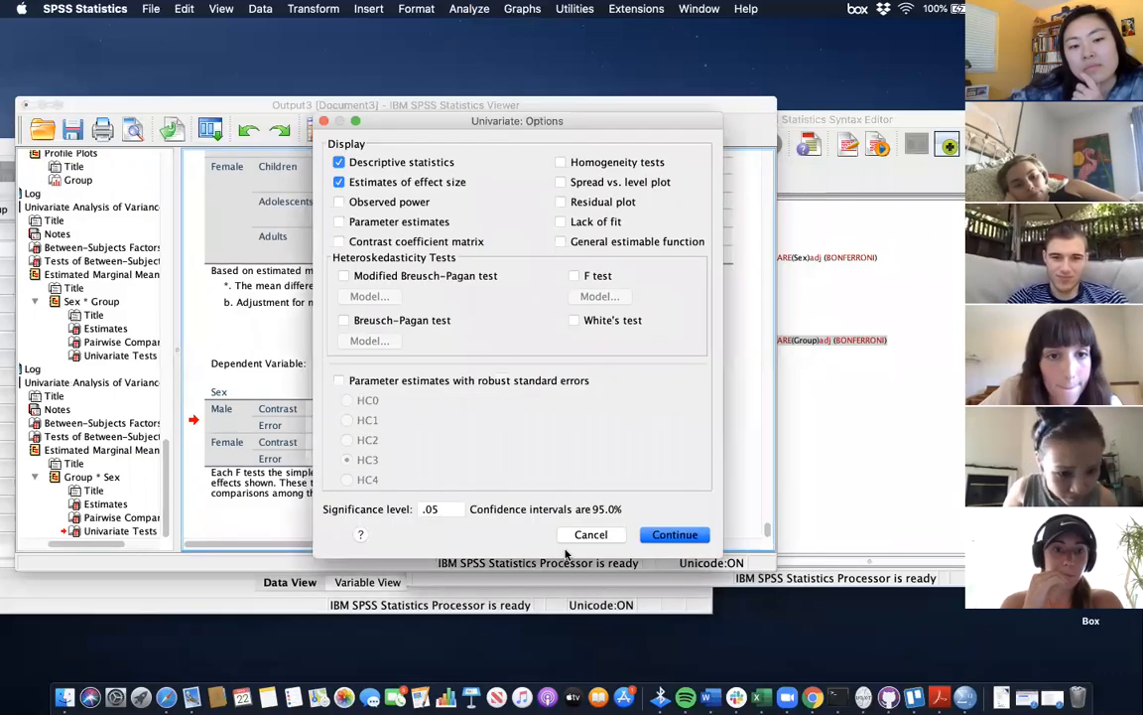
left_click(592, 534)
- Add a profile plot with Sex on the horizontal axis and set the chart type to Line Chart
left_click(652, 199)
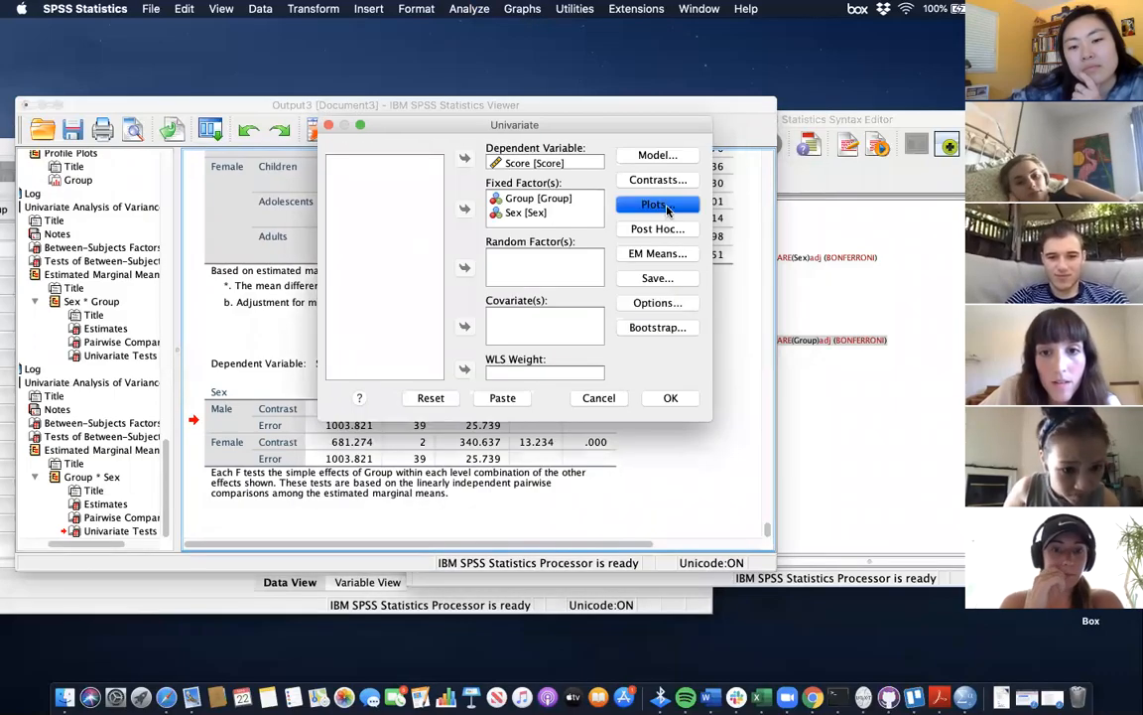
left_click(579, 116)
left_click(578, 116)
left_click(531, 126)
left_click(573, 113)
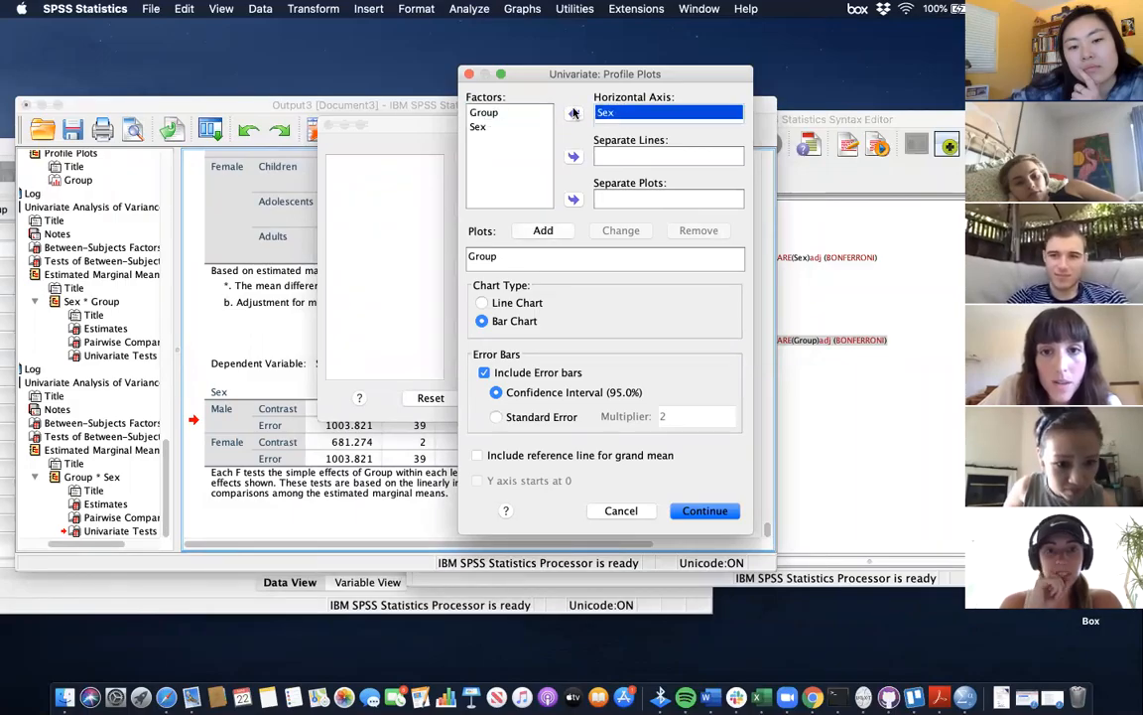
left_click(533, 302)
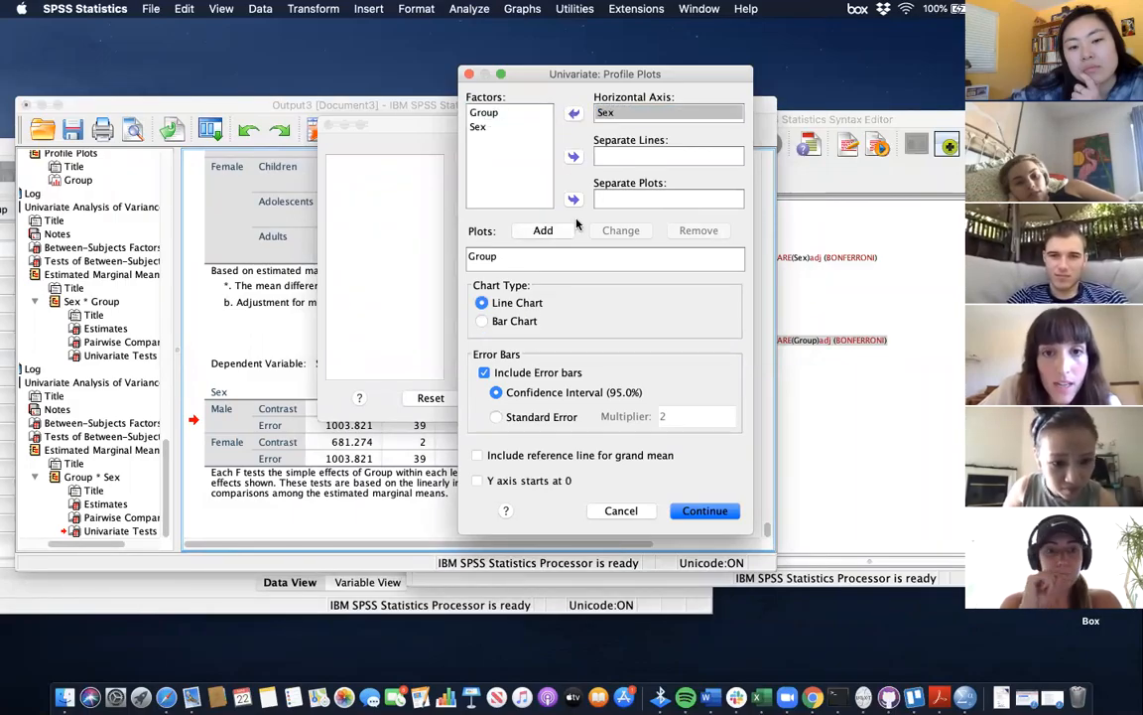
left_click(544, 230)
scroll(559, 257, "down", 1)
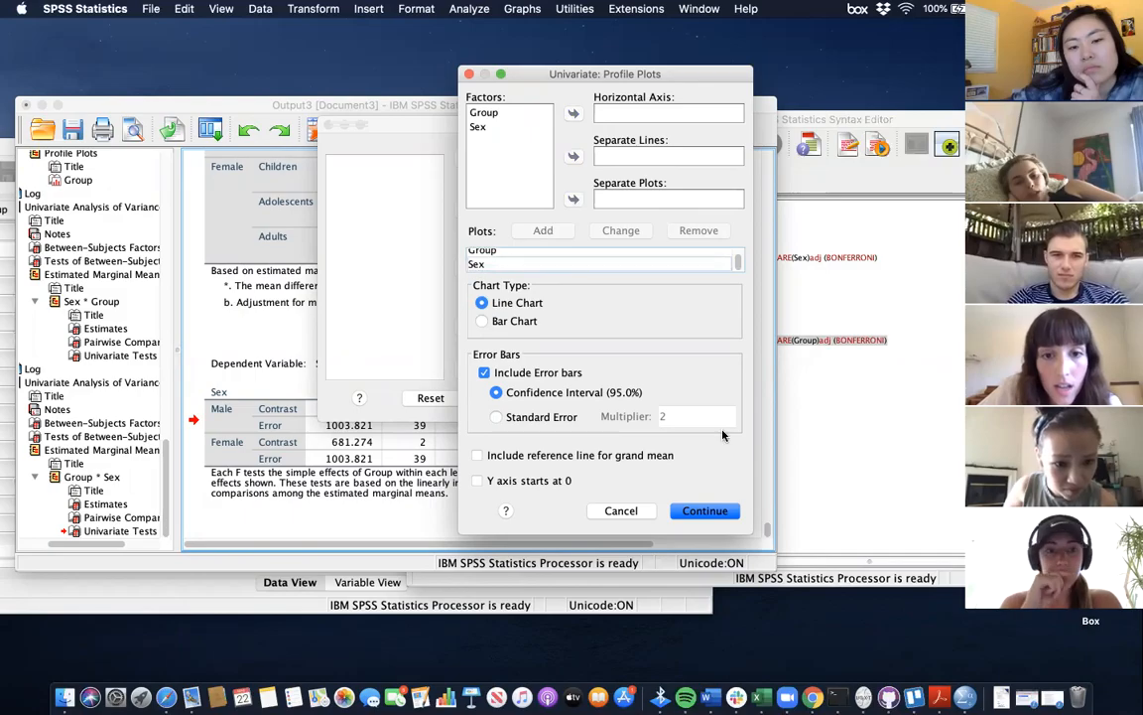
key("Return")
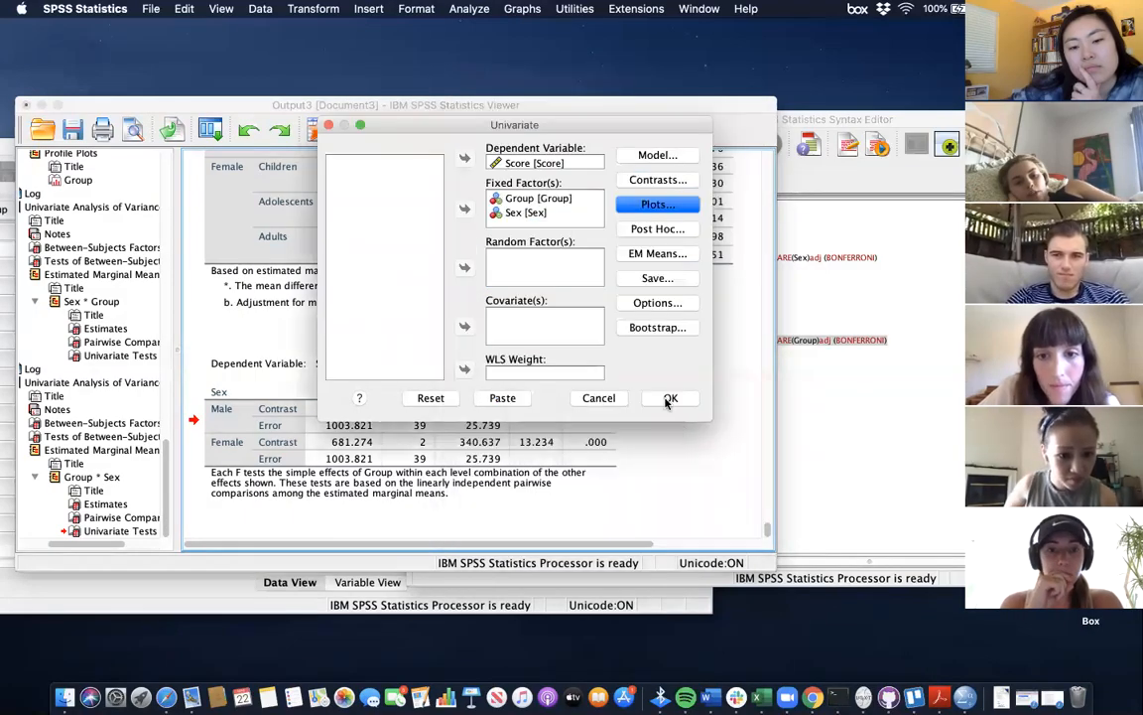
- Try moving Sex to separate lines in the profile plot settings, and remove the Sex plot from the list
left_click(641, 205)
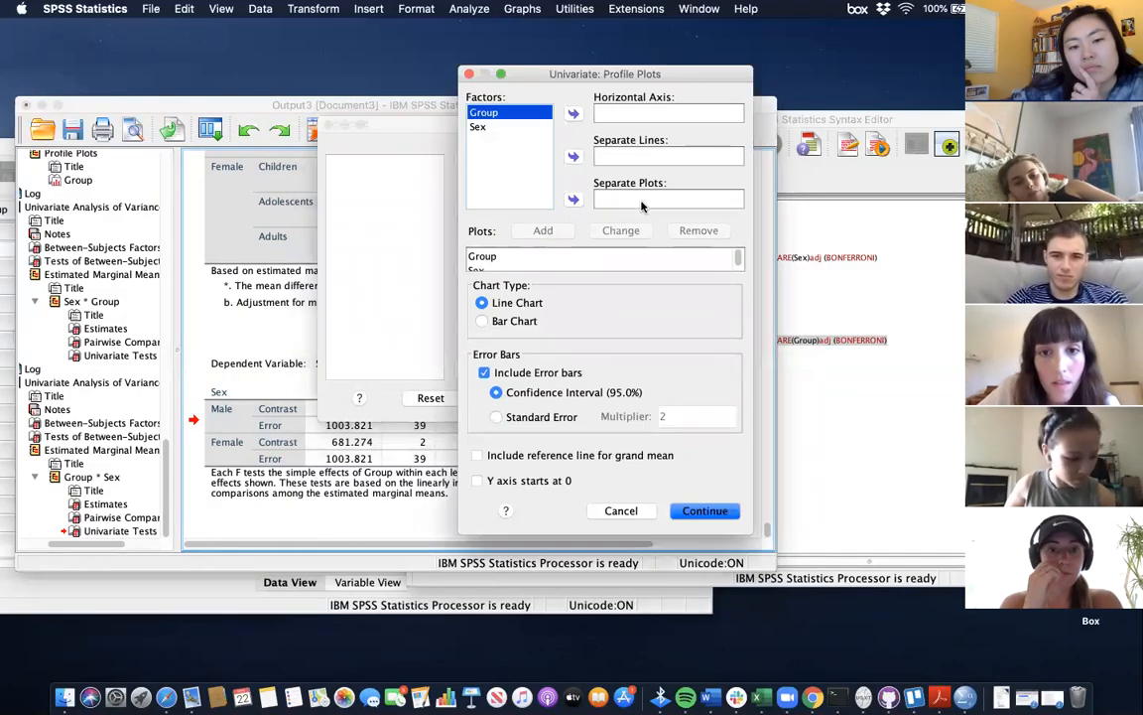
scroll(628, 261, "down", 1)
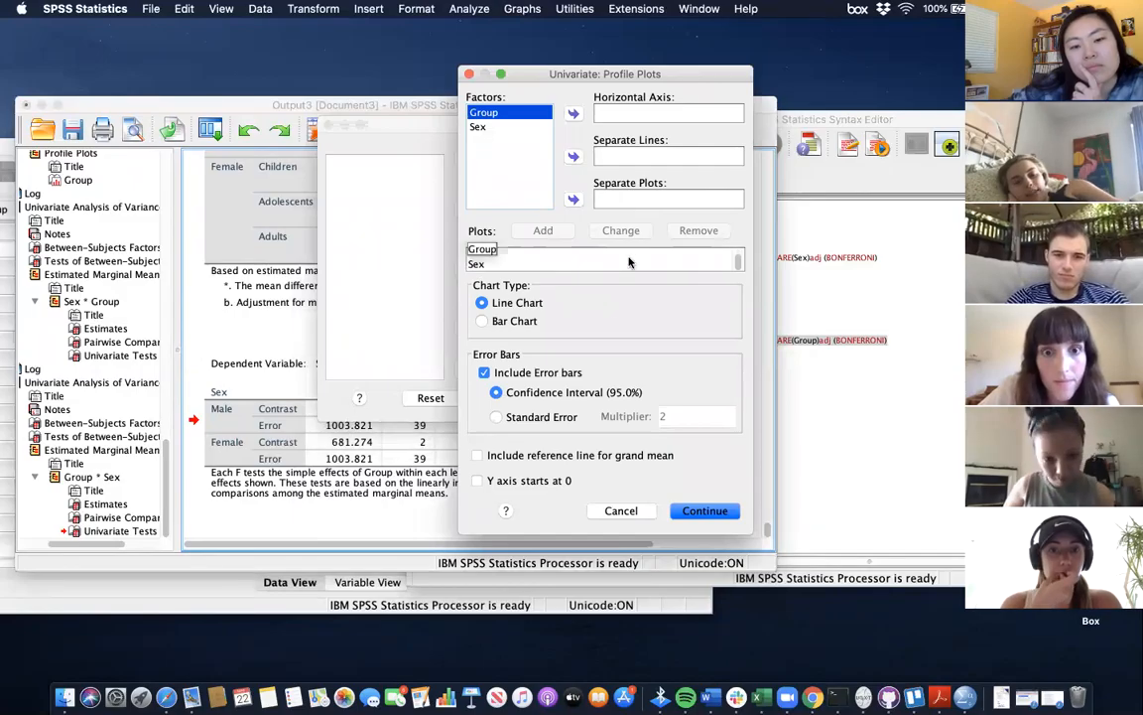
scroll(596, 256, "up", 1)
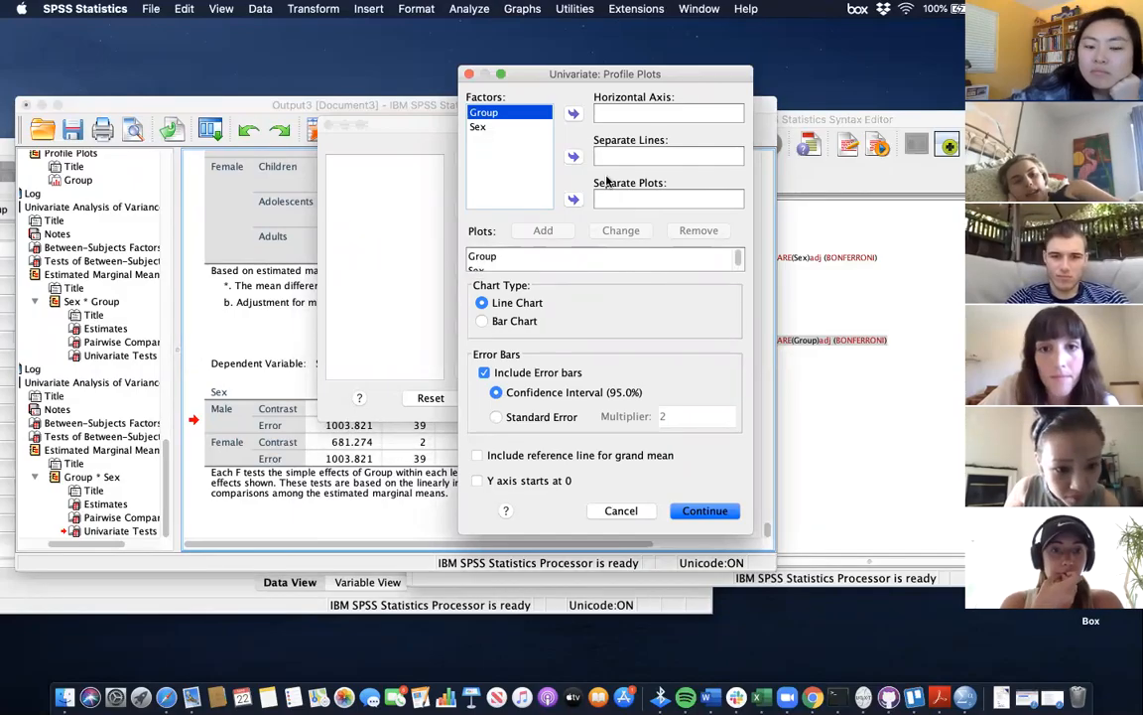
left_click(506, 266)
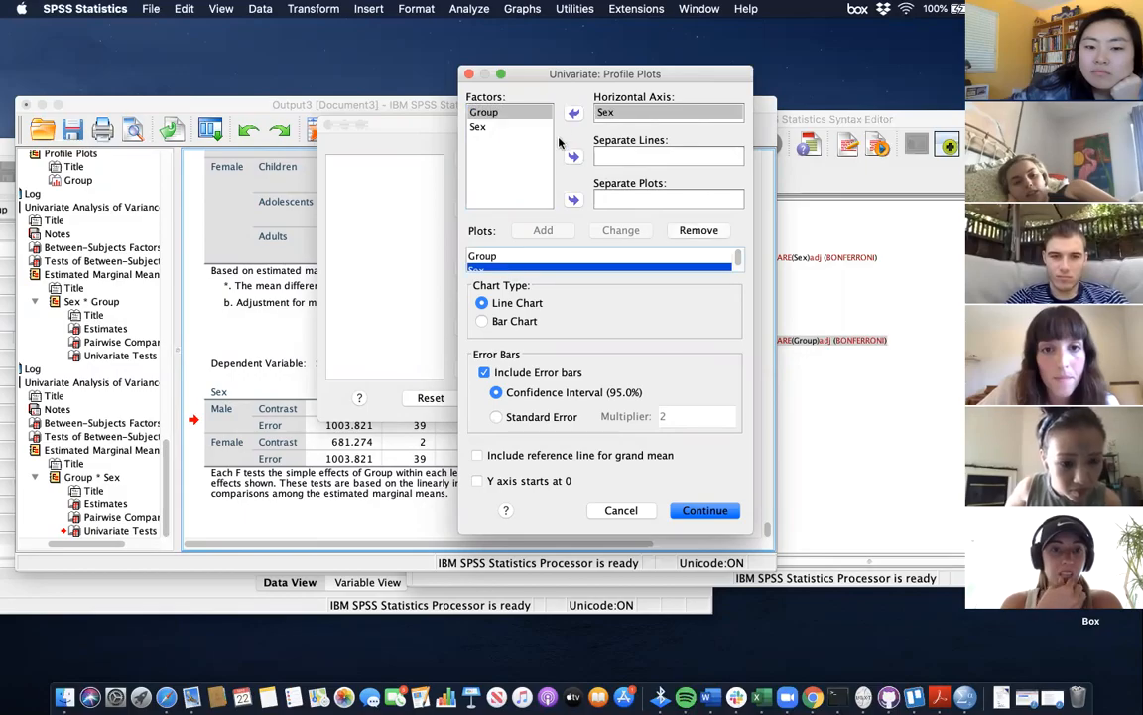
left_click(574, 113)
left_click(574, 156)
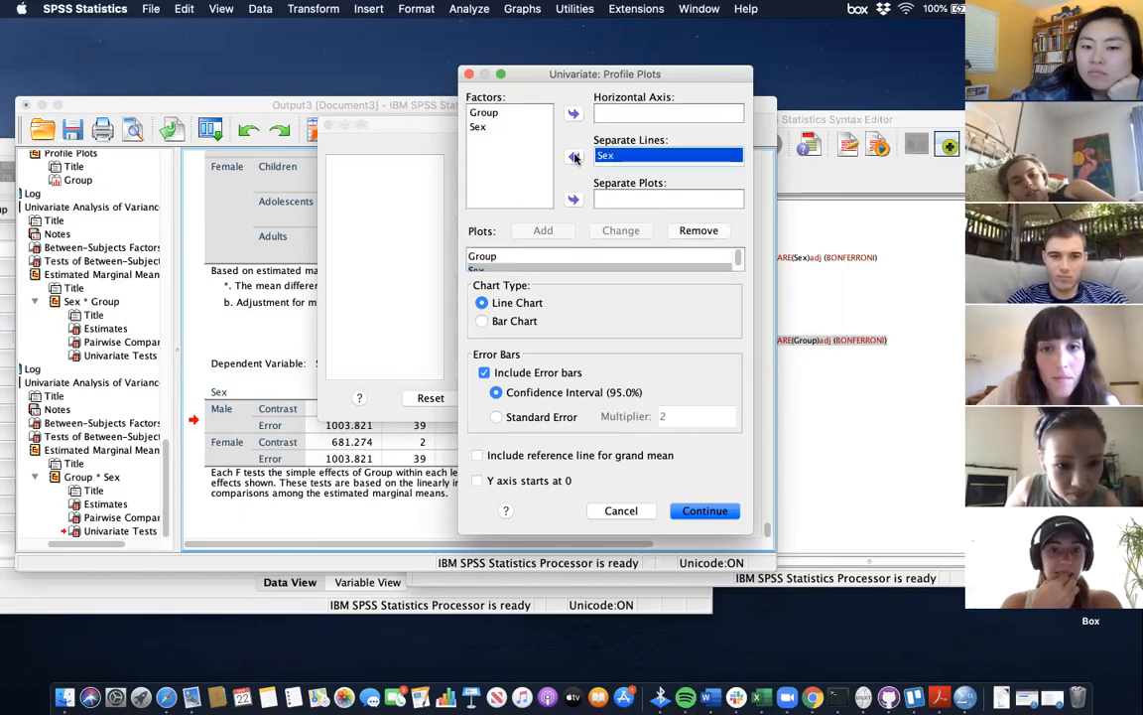
left_click(531, 259)
left_click(534, 268)
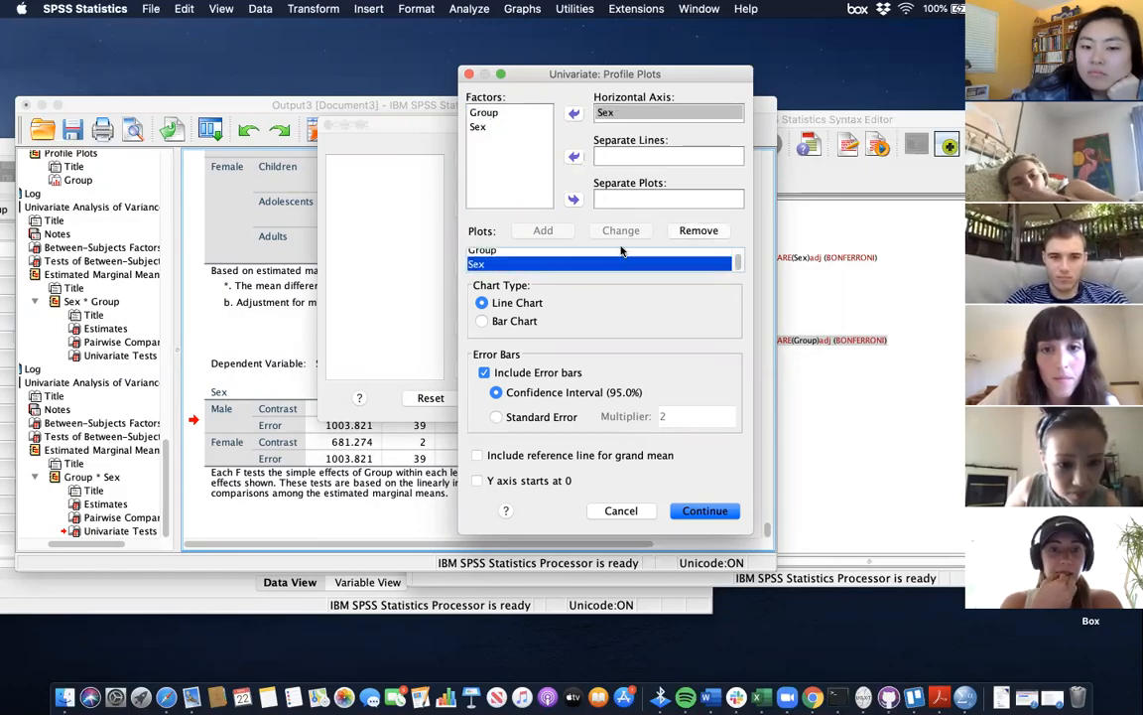
left_click(698, 231)
- Add a profile plot with Group on the horizontal axis and Sex as separate lines
double_click(542, 115)
left_click(477, 112)
double_click(512, 128)
left_click(551, 231)
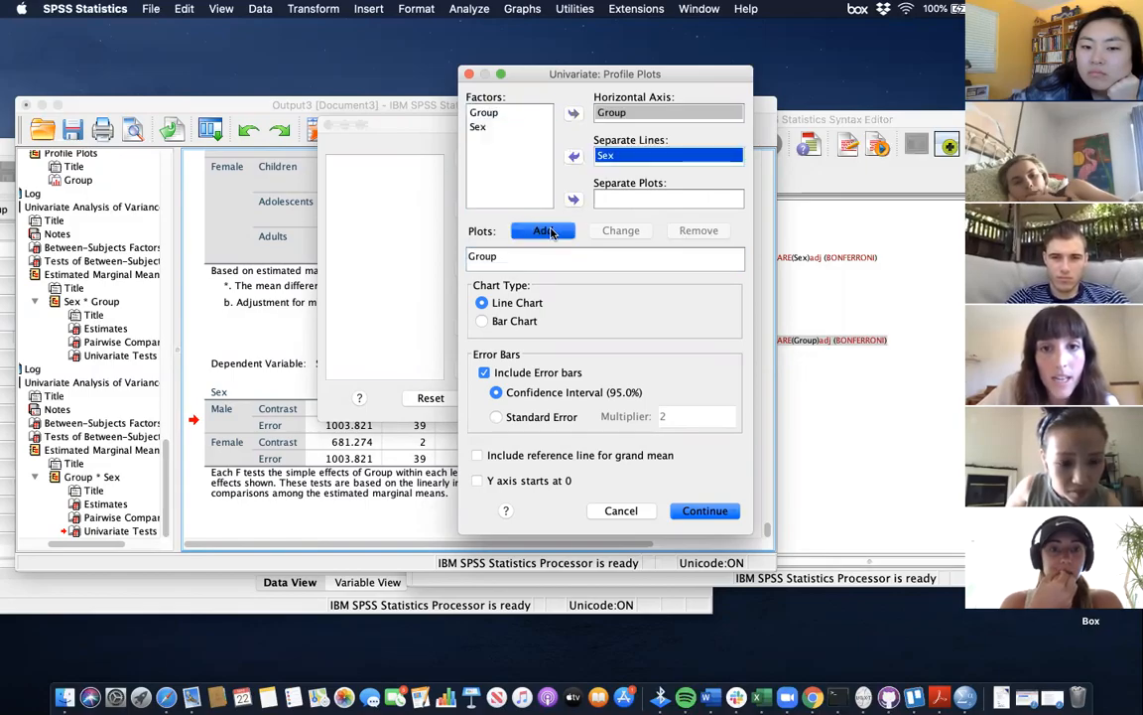
- Remove the Group-only profile plot, keep Group*Sex, and run the univariate analysis
scroll(540, 259, "up", 1)
left_click(540, 259)
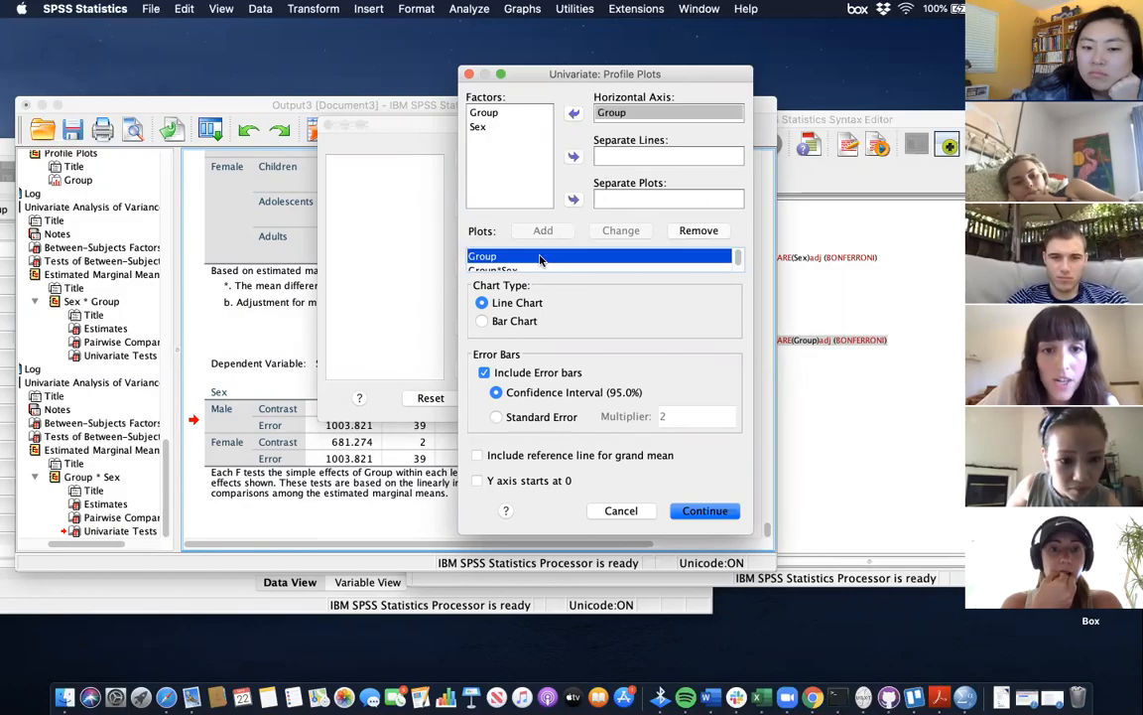
left_click(699, 230)
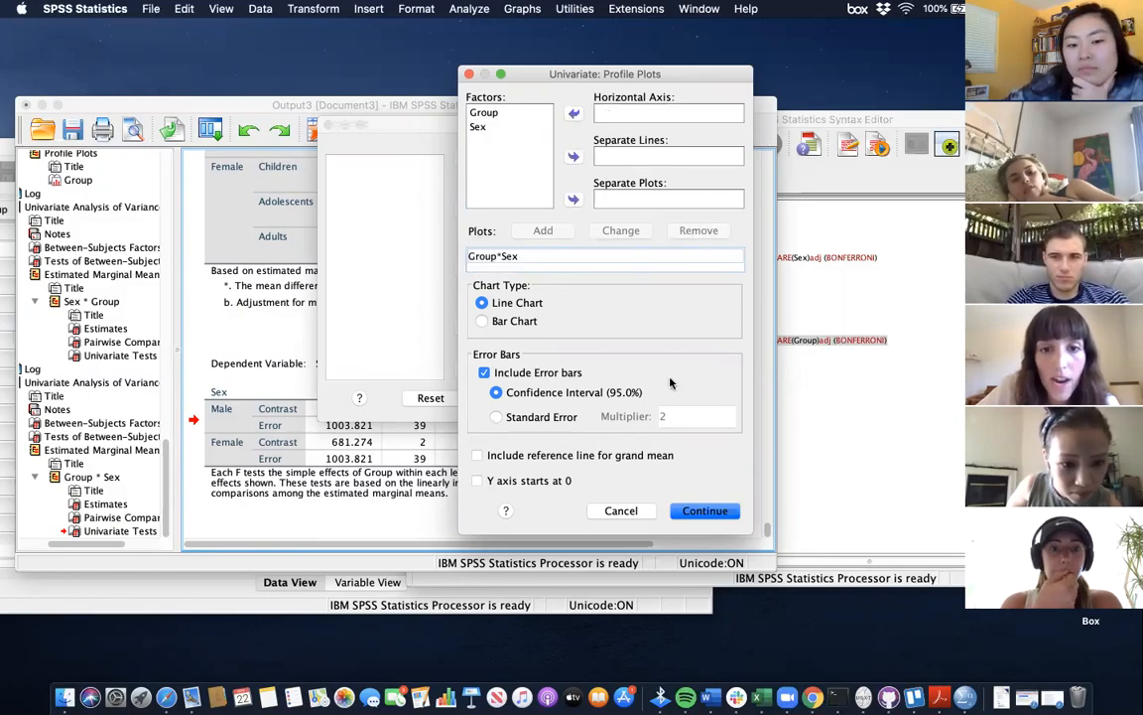
left_click(702, 510)
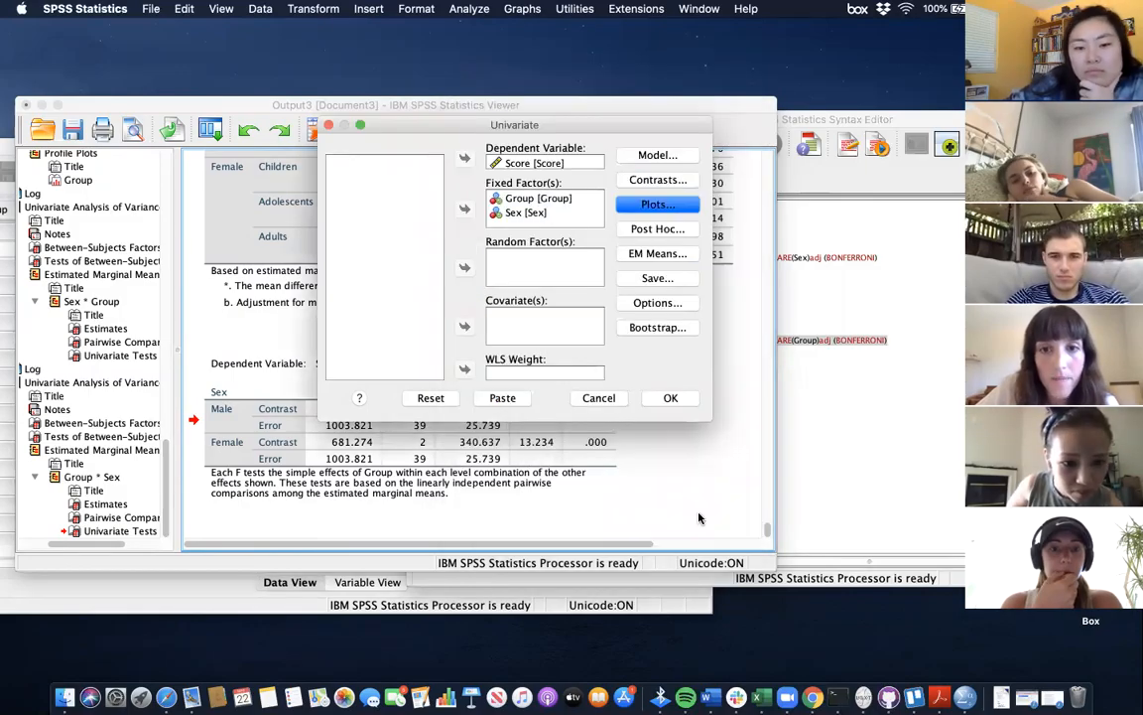
left_click(667, 399)
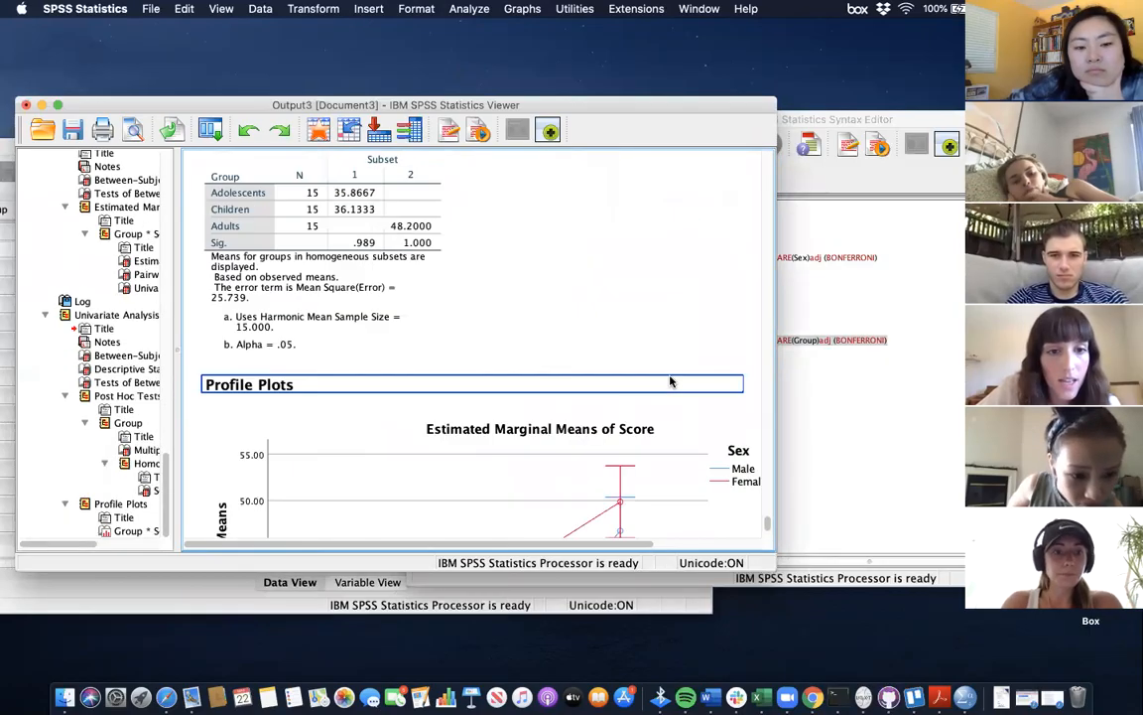
- Examine the line plot of estimated marginal means of Score across Group for each Sex, including the error bars
scroll(670, 381, "down", 6)
scroll(670, 381, "up", 2)
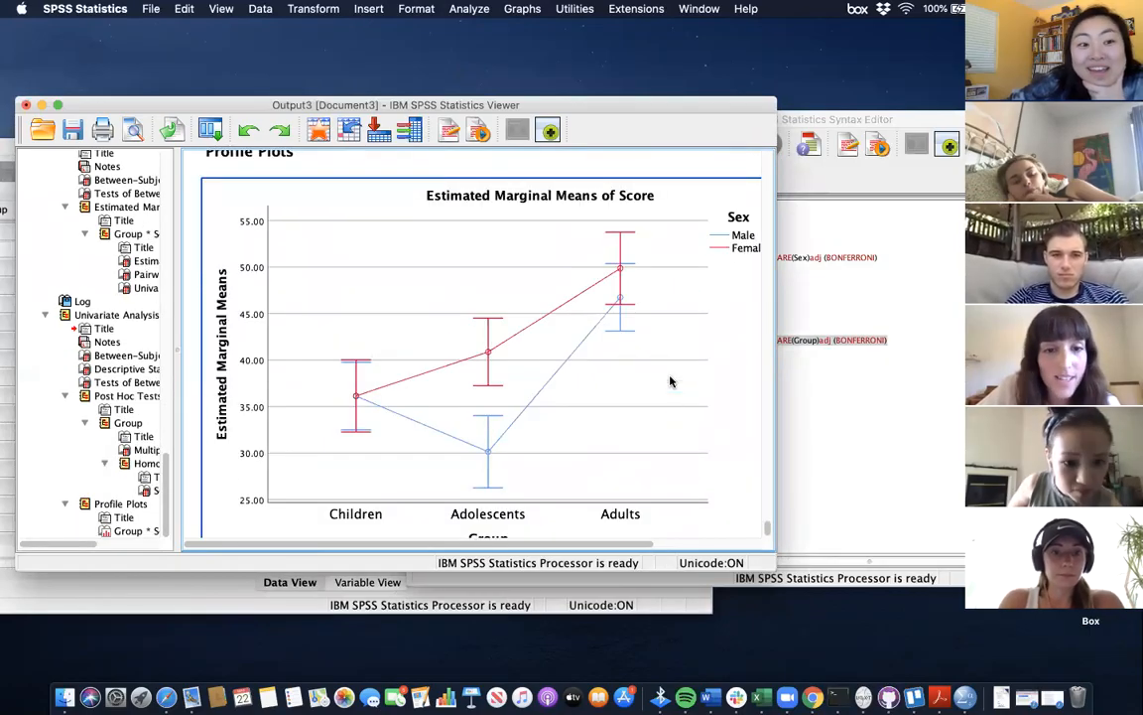
scroll(670, 381, "down", 1)
scroll(670, 381, "right", 2)
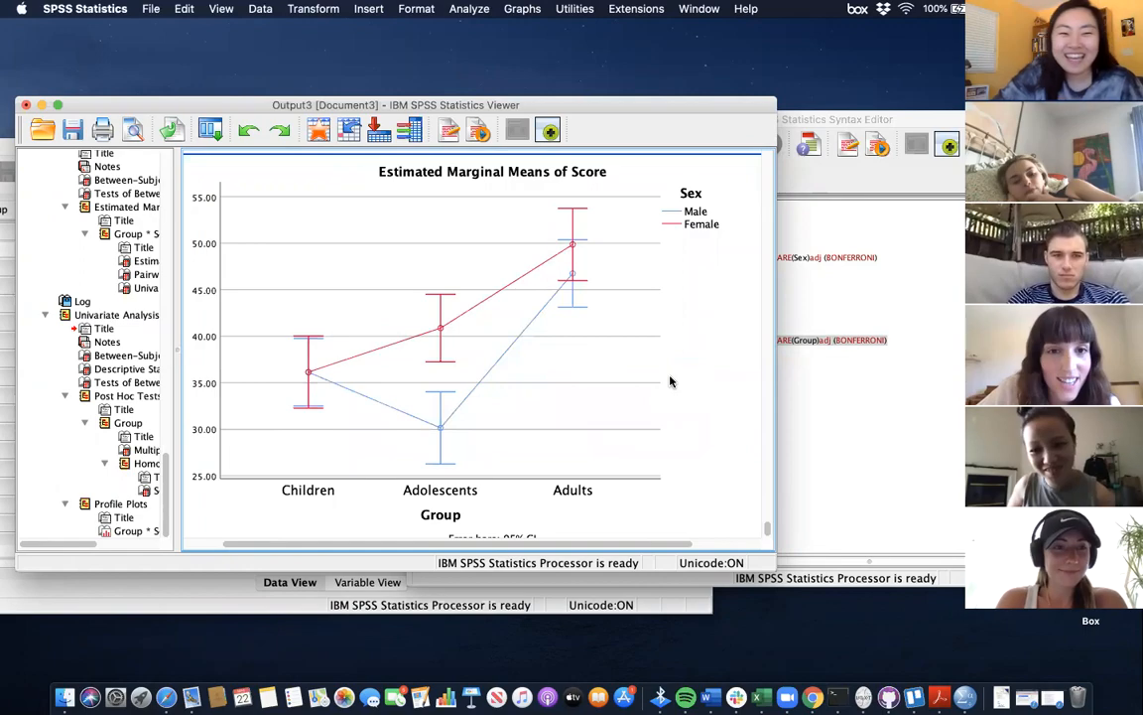
scroll(670, 381, "down", 1)
scroll(670, 381, "left", 2)
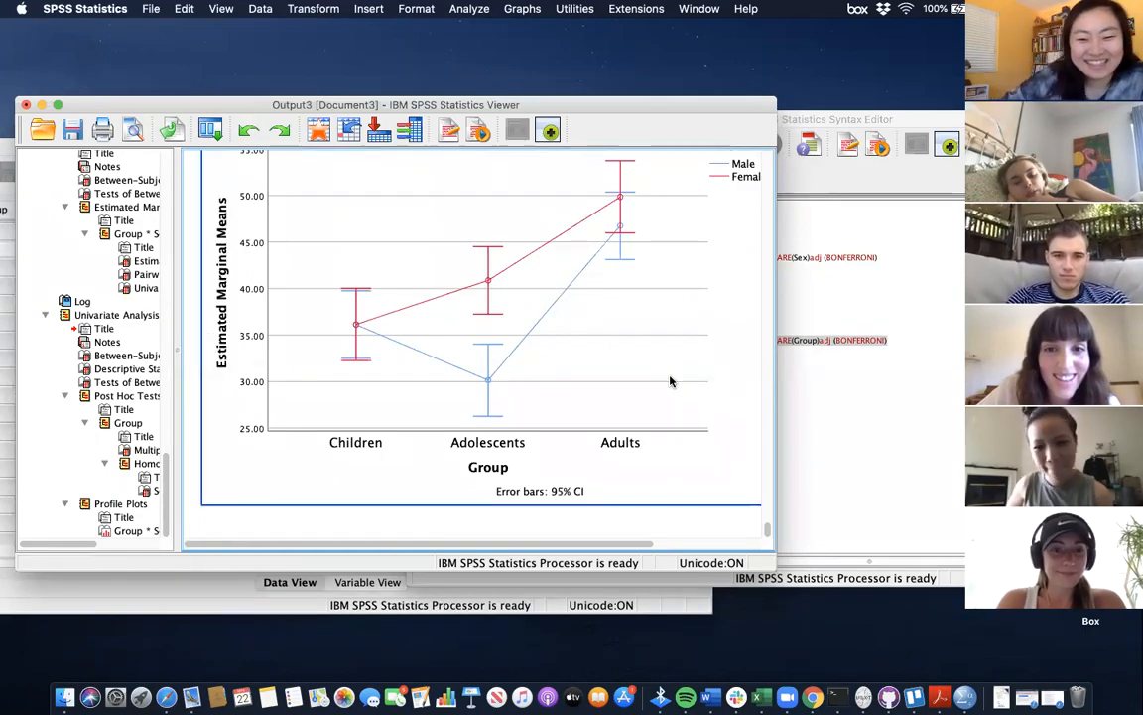
scroll(670, 381, "up", 1)
scroll(670, 381, "right", 2)
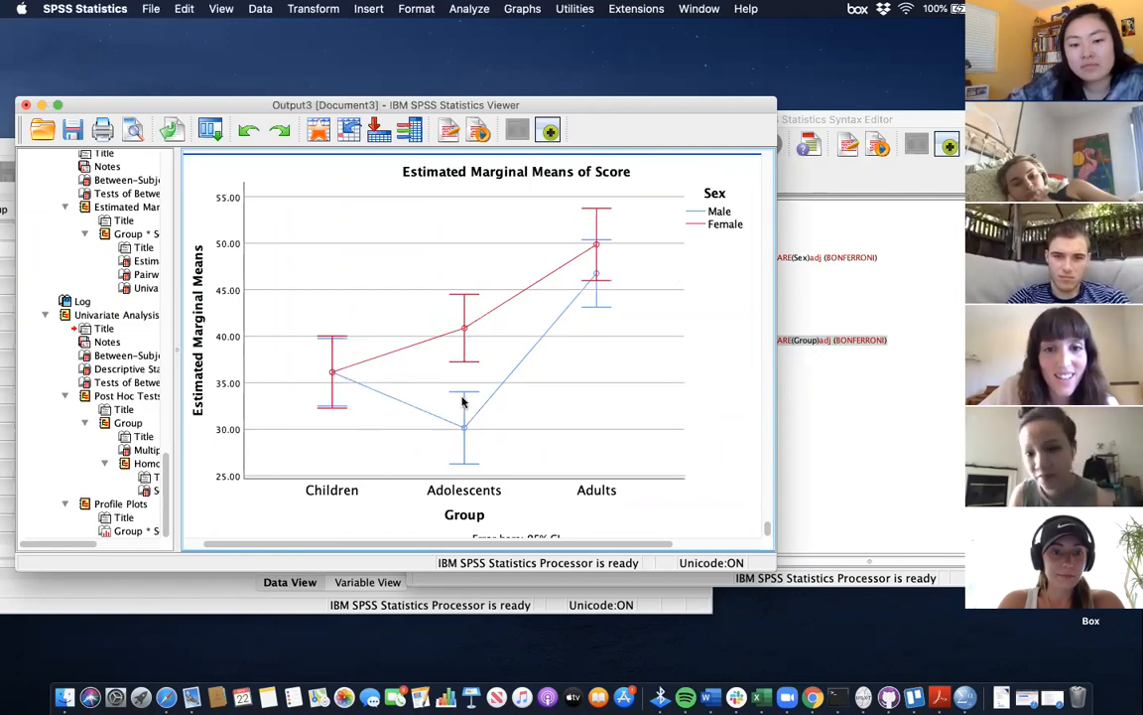
scroll(705, 323, "down", 2)
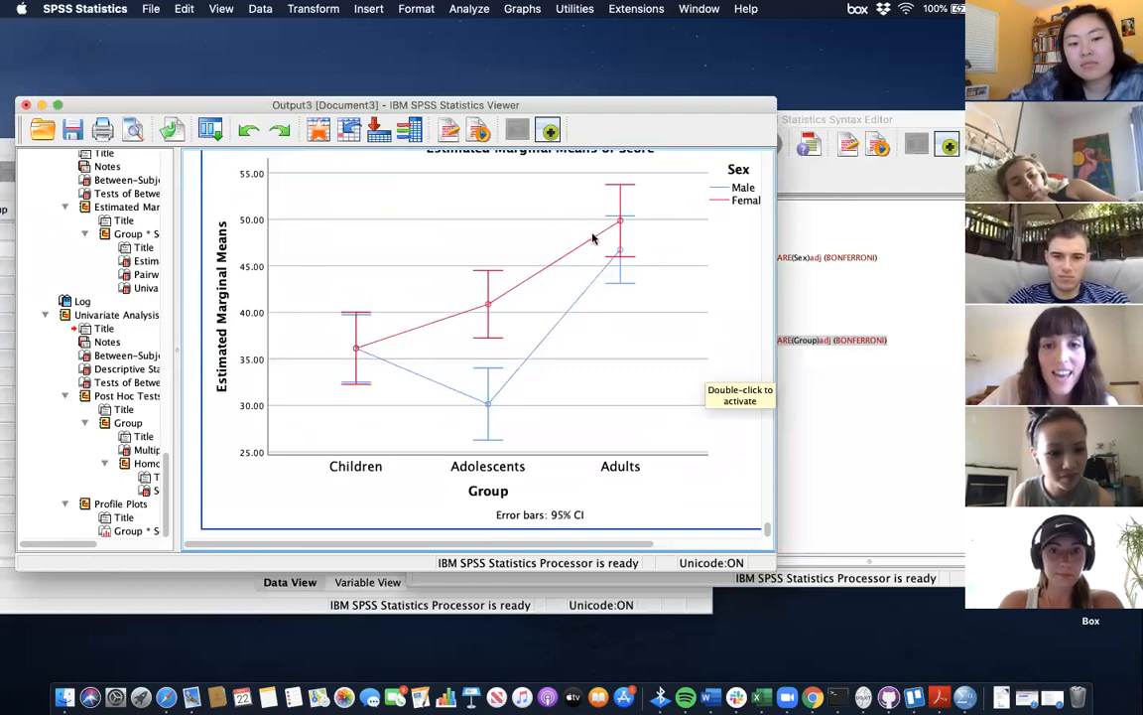
scroll(592, 222, "up", 3)
scroll(593, 223, "down", 2)
scroll(592, 223, "right", 2)
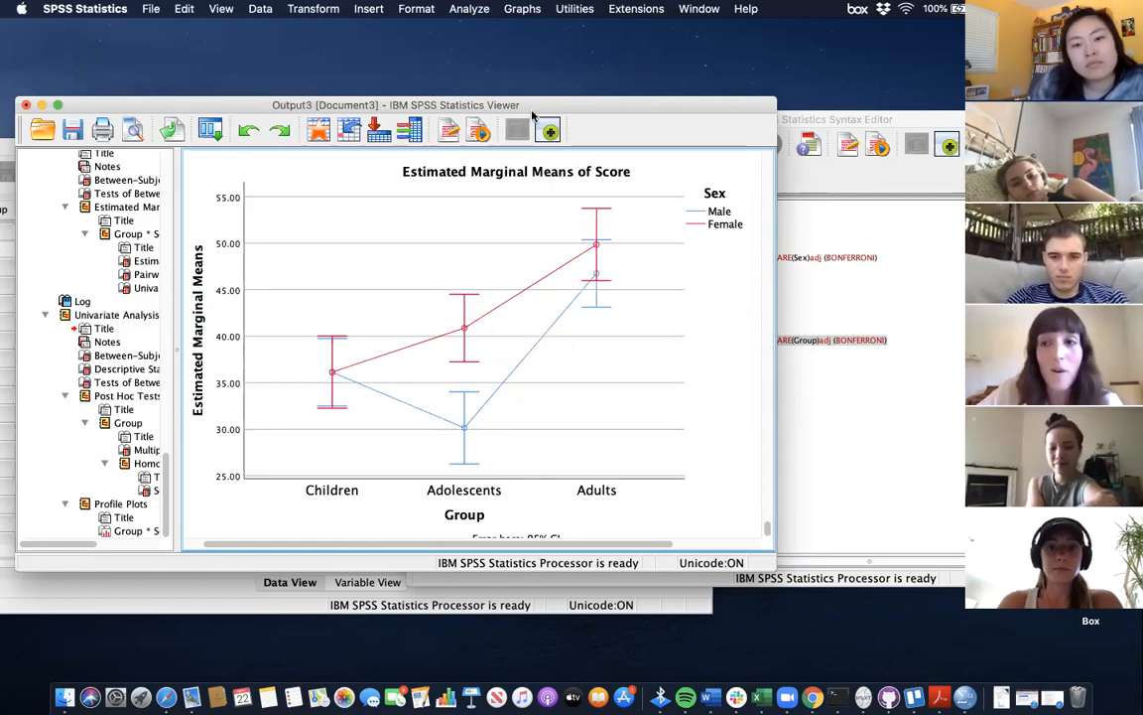
left_click_drag(485, 98, 502, 98)
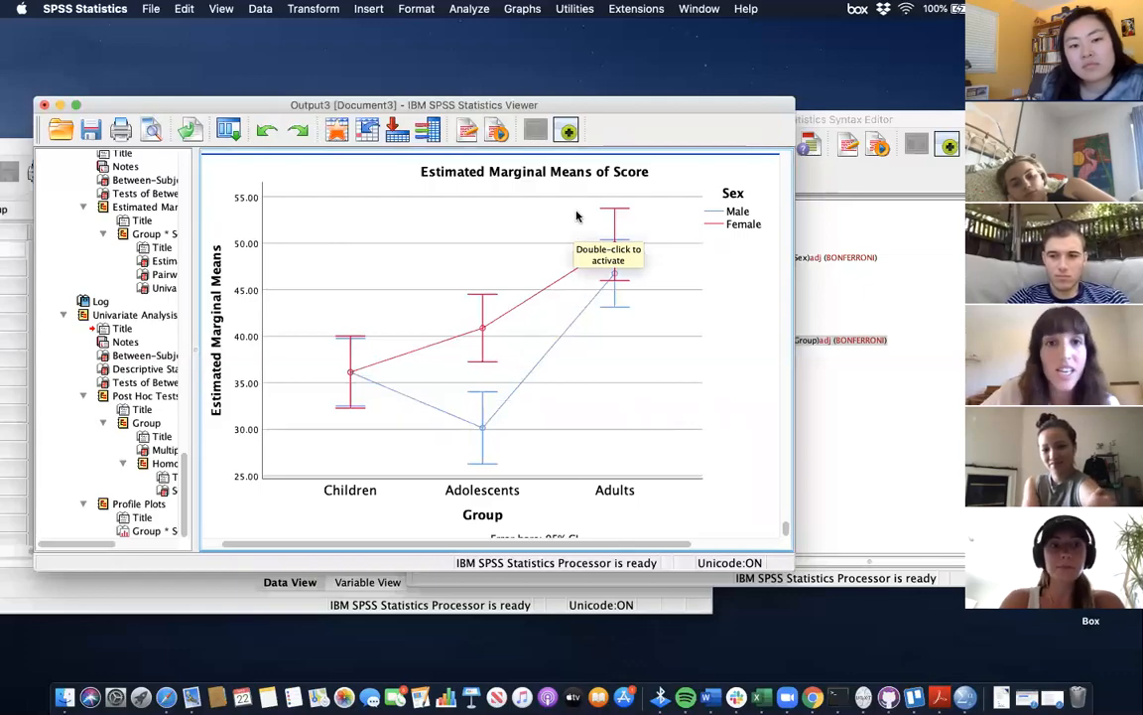
left_click(520, 211)
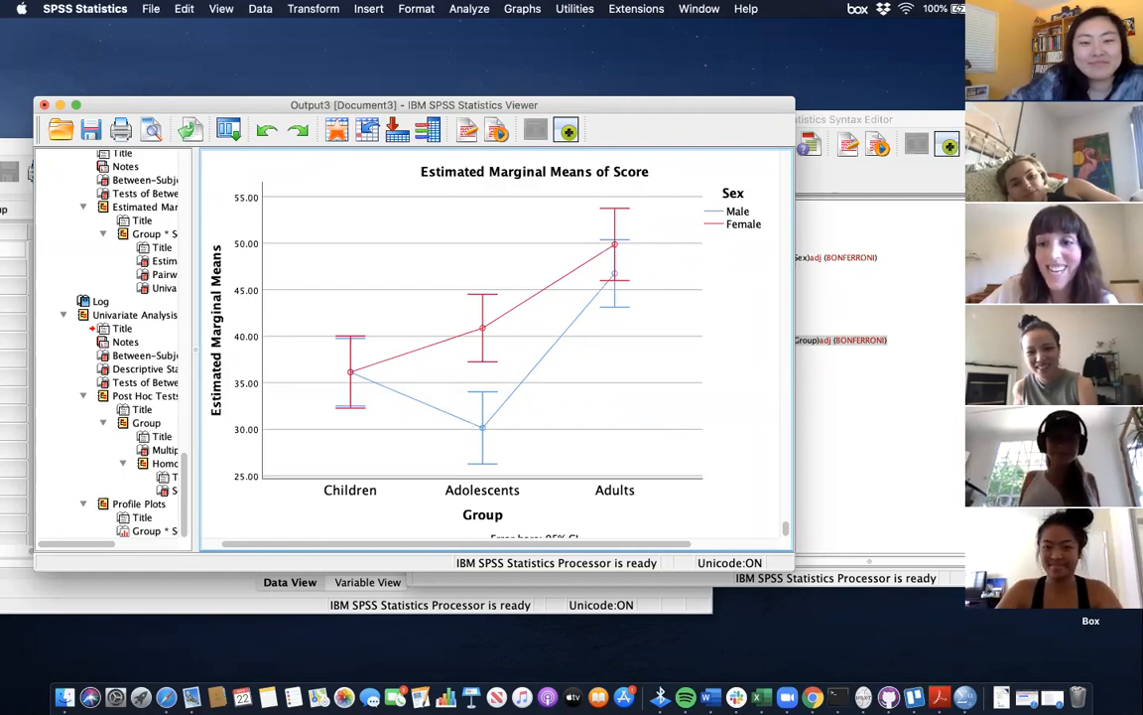
- Move the output window aside and bring the Syntax1 editor forward so both UNIANOVA blocks are readable
left_click_drag(751, 103, 728, 169)
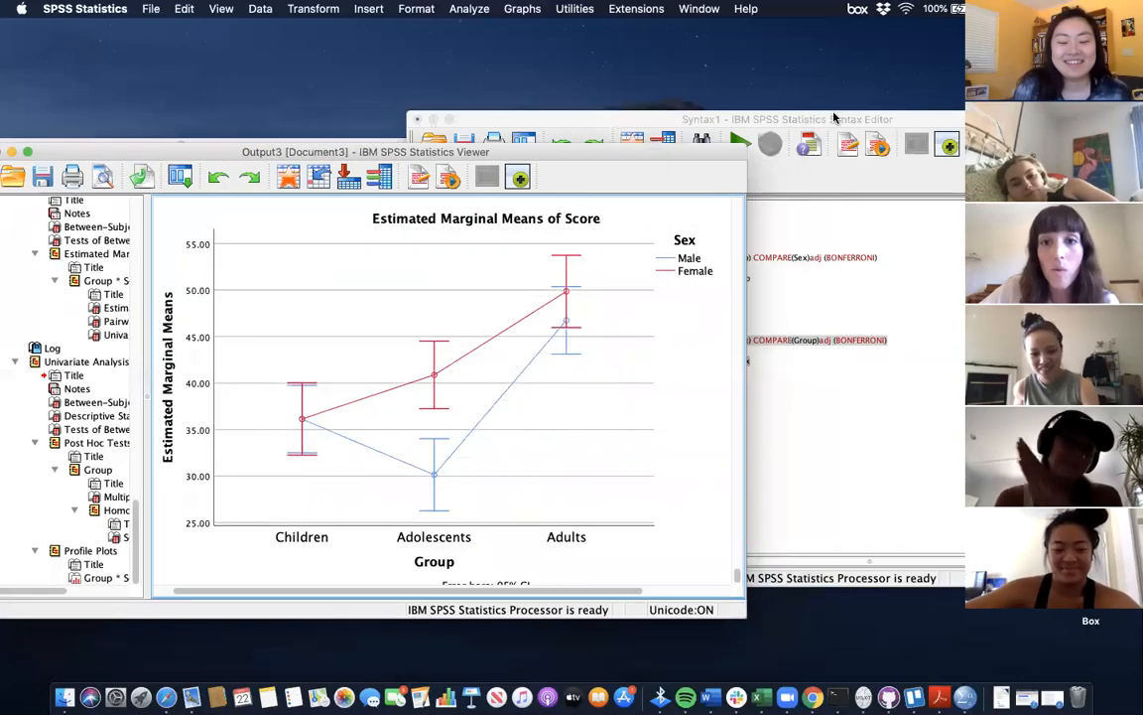
left_click_drag(751, 117, 660, 112)
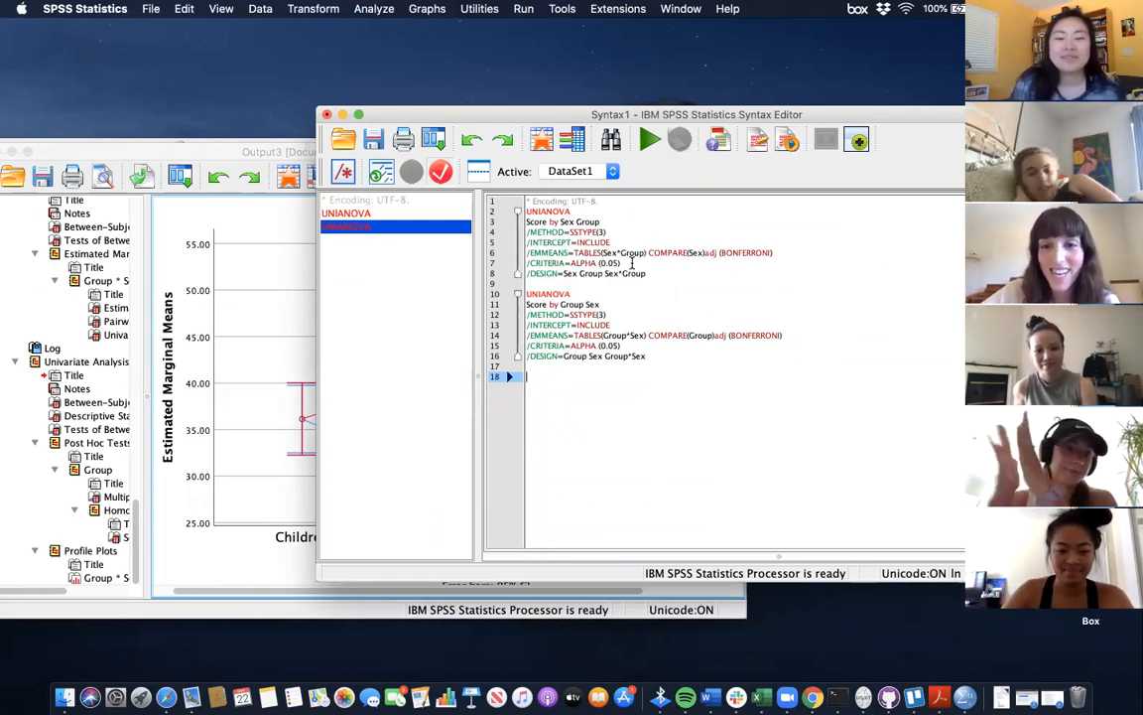
left_click_drag(743, 116, 682, 113)
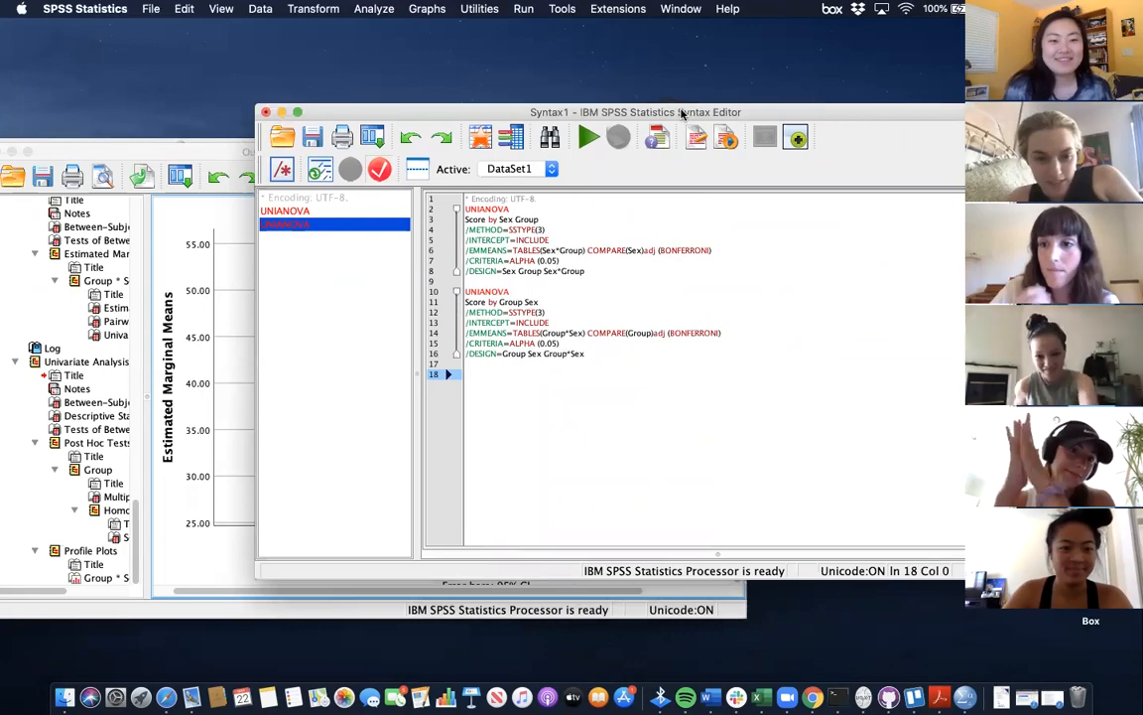